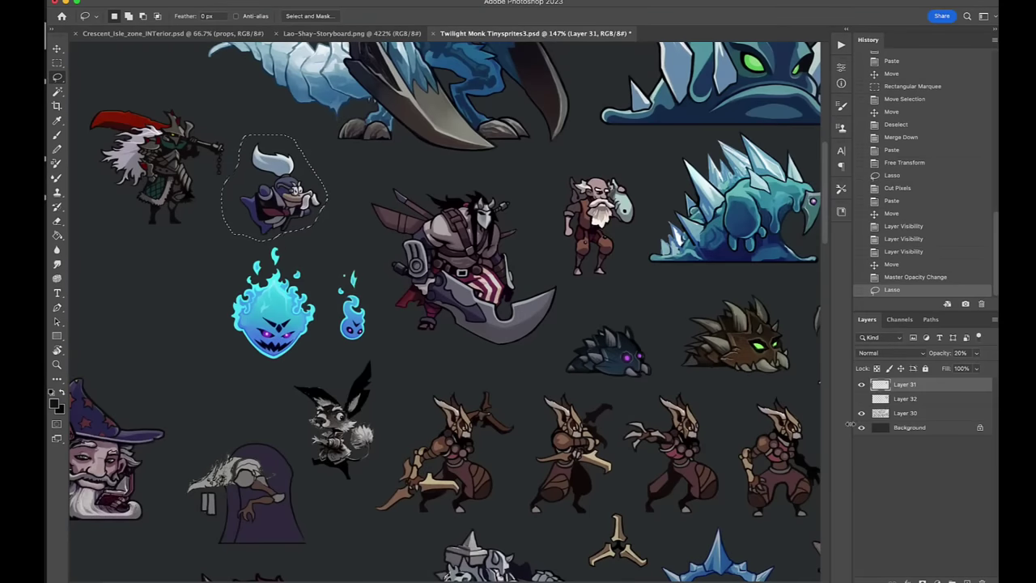
Step: Bring the faded boss reference sprite into view and start a Free Transform on it
{"action": "left_click_drag", "start_coordinate": [583, 291], "coordinate": [505, 267]}
{"action": "key", "text": "ctrl+t"}
Step: Scale the reference sprite up to about 110% and commit the transform
{"action": "left_click_drag", "start_coordinate": [653, 190], "coordinate": [702, 132]}
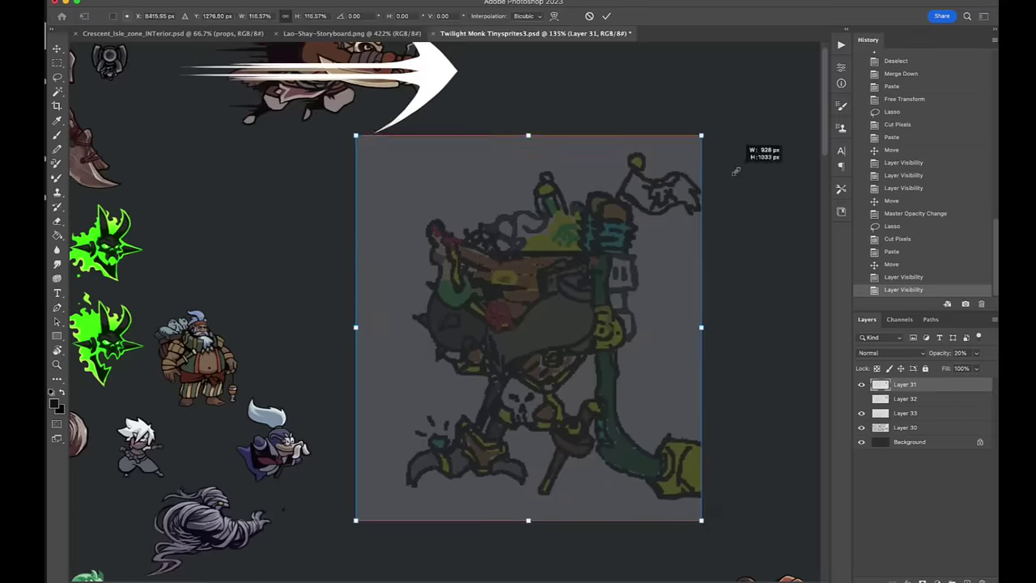
{"action": "key", "text": "Return"}
{"action": "left_click", "coordinate": [905, 384]}
Step: Sketch the arm cannon's outline and round muzzle, the skull face, and the lower leg
{"action": "key", "text": "b"}
{"action": "scroll", "coordinate": [526, 324], "scroll_direction": "up", "scroll_amount": 2}
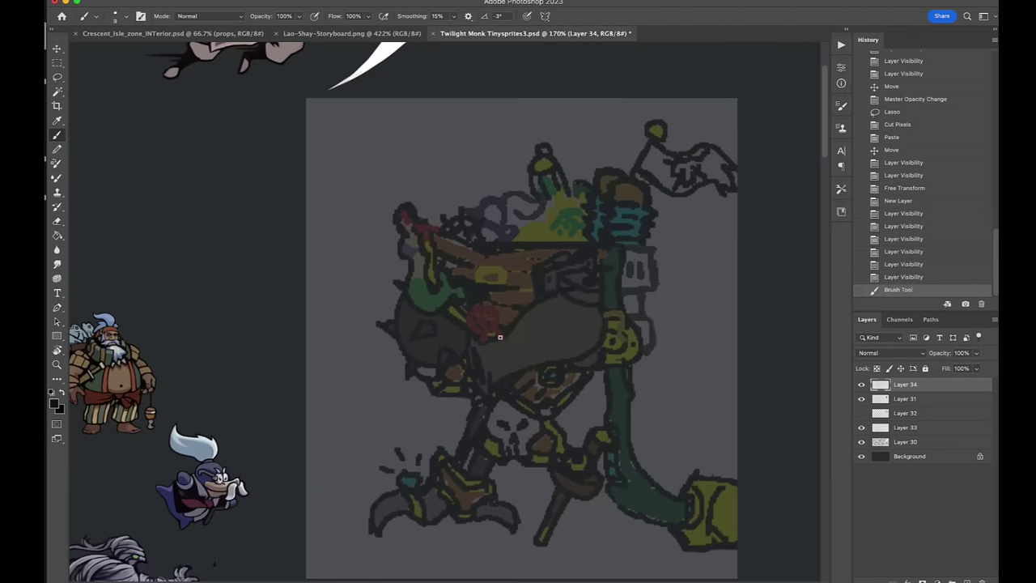
{"action": "mouse_move", "coordinate": [560, 289]}
{"action": "left_mouse_down"}
{"action": "mouse_move", "coordinate": [501, 334]}
{"action": "mouse_move", "coordinate": [484, 395]}
{"action": "left_mouse_up"}
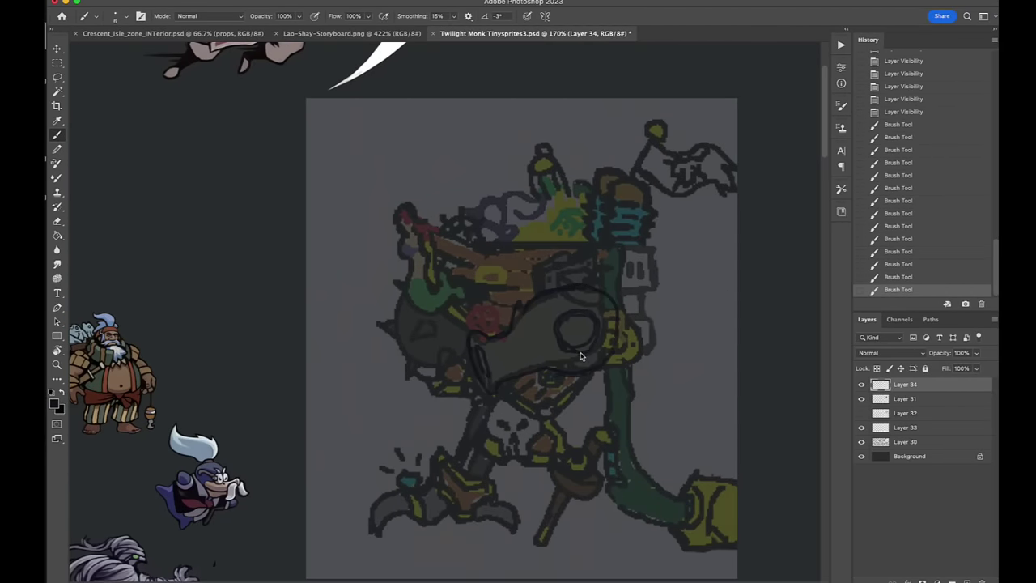
{"action": "scroll", "coordinate": [532, 410], "scroll_direction": "down", "scroll_amount": 2}
{"action": "scroll", "coordinate": [532, 397], "scroll_direction": "up", "scroll_amount": 2}
{"action": "mouse_move", "coordinate": [580, 324]}
{"action": "left_mouse_down"}
{"action": "mouse_move", "coordinate": [599, 398]}
{"action": "mouse_move", "coordinate": [640, 312]}
{"action": "left_mouse_up"}
{"action": "scroll", "coordinate": [658, 395], "scroll_direction": "down", "scroll_amount": 3}
{"action": "mouse_move", "coordinate": [567, 366]}
{"action": "left_mouse_down"}
{"action": "mouse_move", "coordinate": [591, 405]}
{"action": "mouse_move", "coordinate": [648, 418]}
{"action": "mouse_move", "coordinate": [628, 422]}
{"action": "mouse_move", "coordinate": [617, 485]}
{"action": "left_mouse_up"}
{"action": "mouse_move", "coordinate": [586, 407]}
{"action": "left_mouse_down"}
{"action": "mouse_move", "coordinate": [577, 480]}
{"action": "mouse_move", "coordinate": [615, 487]}
{"action": "left_mouse_up"}
{"action": "left_click_drag", "start_coordinate": [585, 455], "coordinate": [609, 460]}
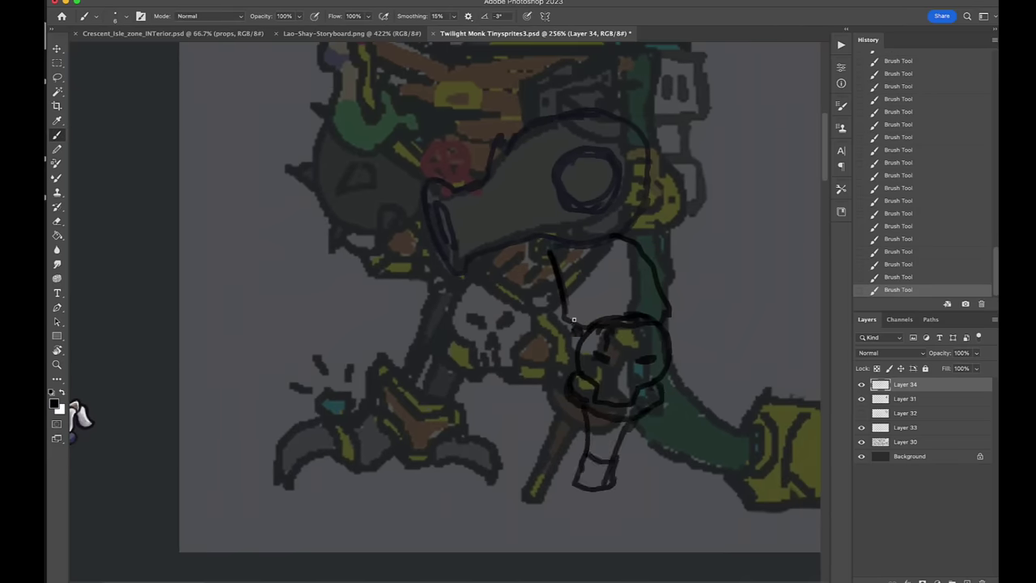
Step: Lower the pixel-art reference layer's opacity to 50% to dim it under the sketch
{"action": "left_click", "coordinate": [896, 398]}
{"action": "key", "text": "5"}
{"action": "left_click", "coordinate": [905, 384]}
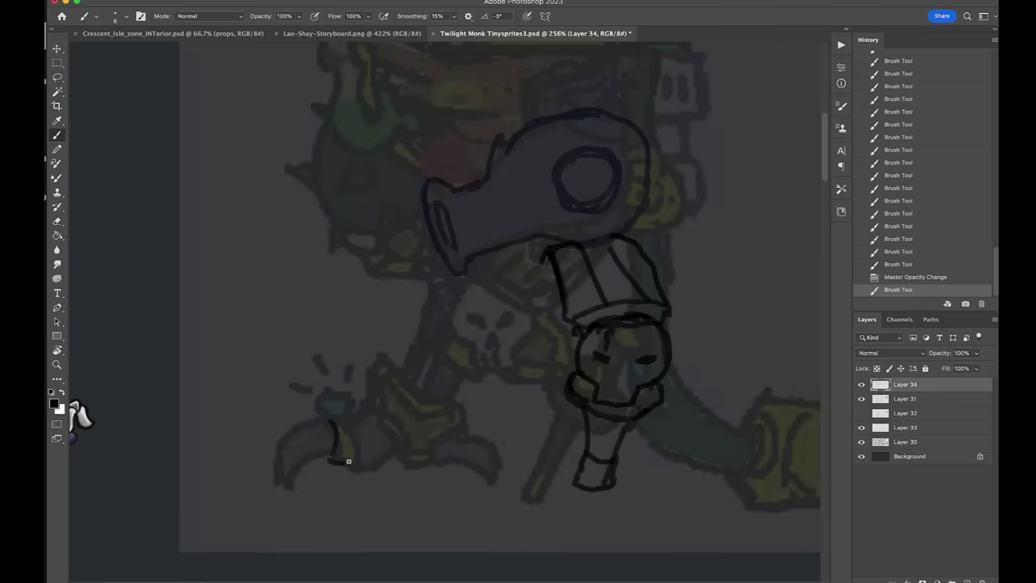
Step: Outline the talon with curved toes, the cuff and the leg up to the body, then re-stroke the cannon's eye ring
{"action": "left_click_drag", "start_coordinate": [328, 394], "coordinate": [350, 463]}
{"action": "mouse_move", "coordinate": [325, 396]}
{"action": "left_mouse_down"}
{"action": "mouse_move", "coordinate": [364, 411]}
{"action": "mouse_move", "coordinate": [246, 476]}
{"action": "left_mouse_up"}
{"action": "left_click_drag", "start_coordinate": [353, 463], "coordinate": [478, 421]}
{"action": "left_click_drag", "start_coordinate": [450, 404], "coordinate": [362, 398]}
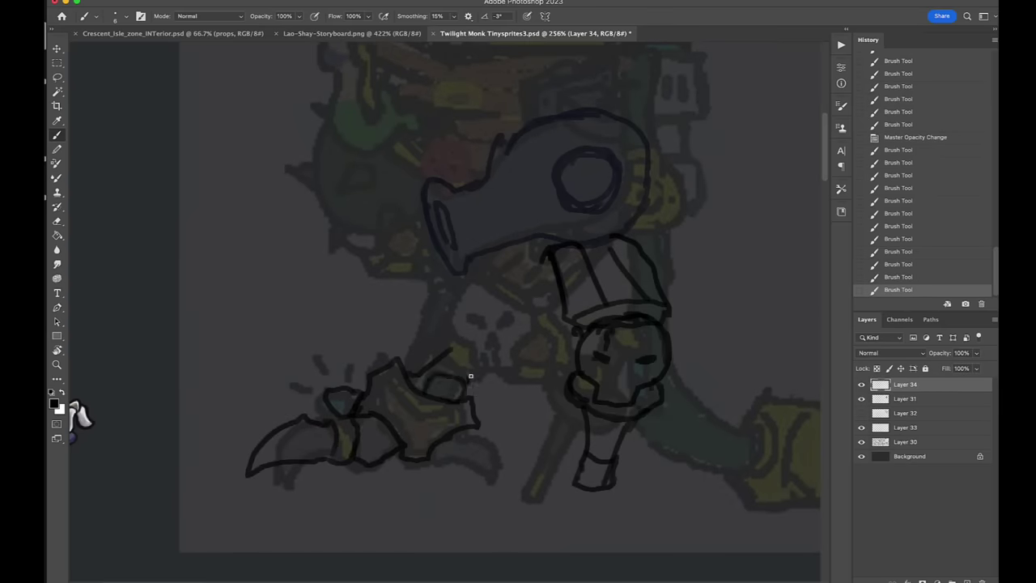
{"action": "left_click_drag", "start_coordinate": [450, 353], "coordinate": [478, 317]}
{"action": "left_click_drag", "start_coordinate": [471, 378], "coordinate": [535, 313]}
{"action": "left_click_drag", "start_coordinate": [491, 348], "coordinate": [544, 201]}
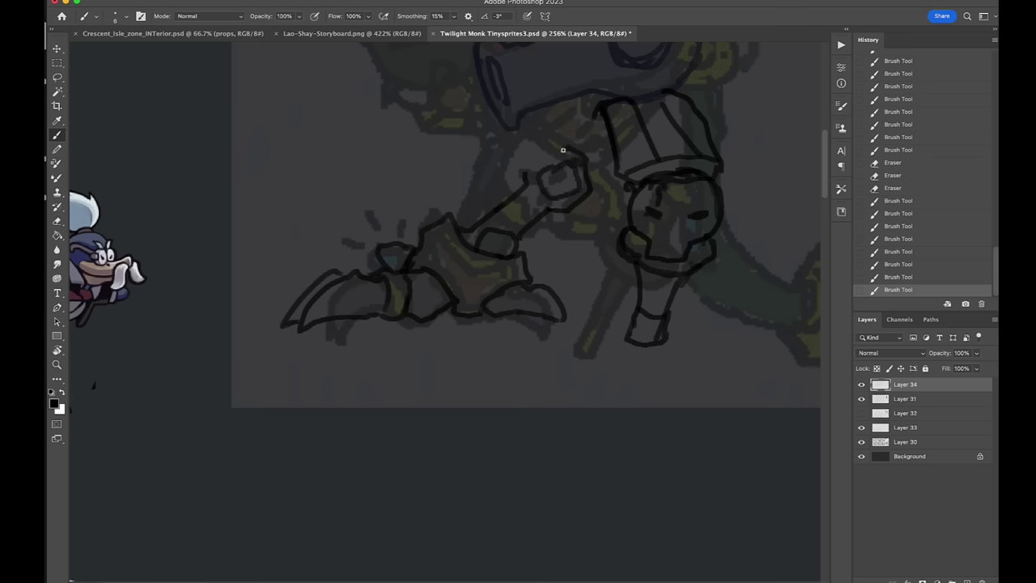
{"action": "scroll", "coordinate": [603, 115], "scroll_direction": "up", "scroll_amount": 5}
{"action": "left_click_drag", "start_coordinate": [599, 146], "coordinate": [637, 188]}
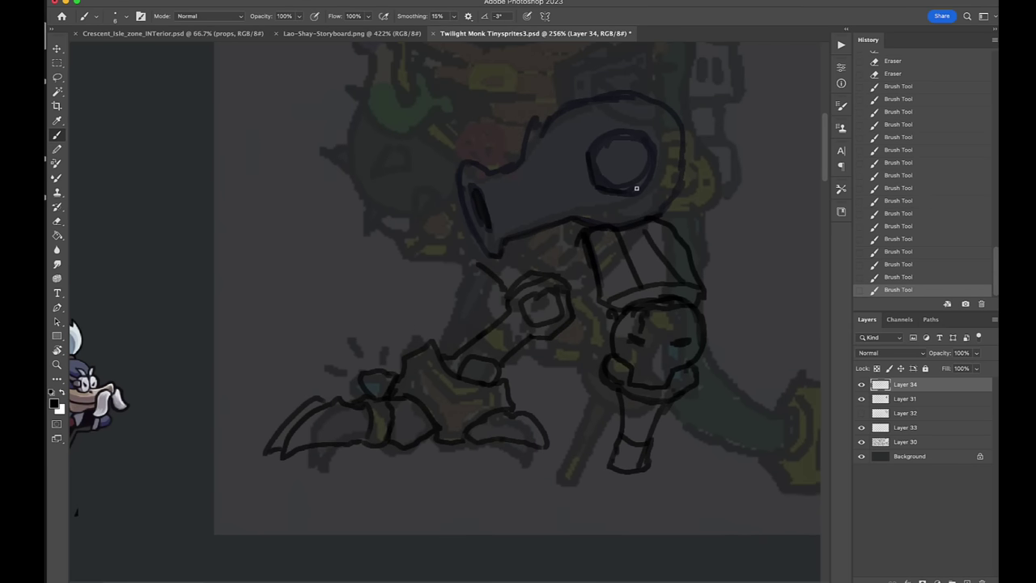
{"action": "scroll", "coordinate": [494, 147], "scroll_direction": "up", "scroll_amount": 5}
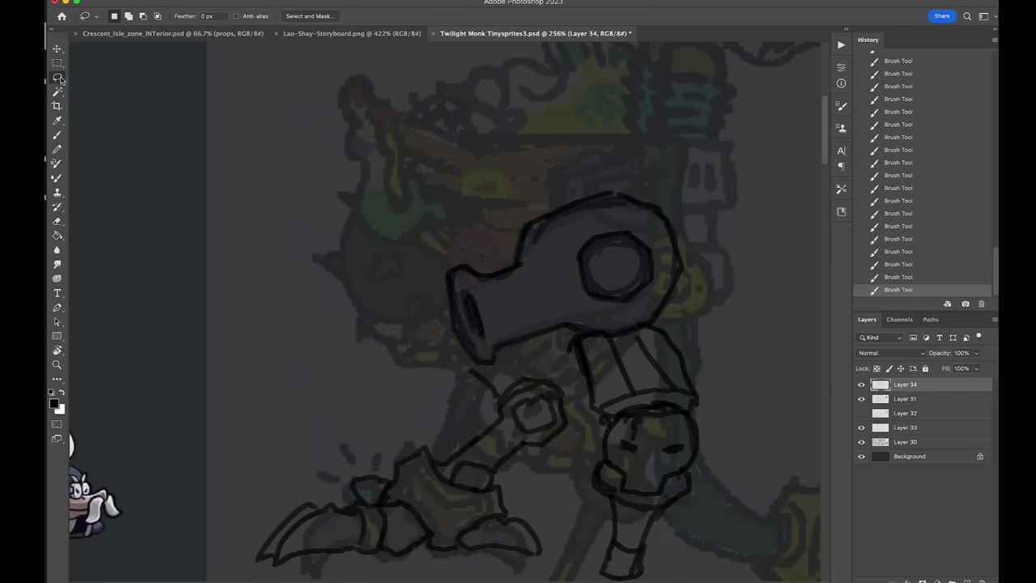
Step: Lasso the upper part of the reference layer and rotate it to tilt it
{"action": "key", "text": "l"}
{"action": "key", "text": "alt+bracketleft"}
{"action": "left_click_drag", "start_coordinate": [468, 437], "coordinate": [761, 247]}
{"action": "key", "text": "ctrl+t"}
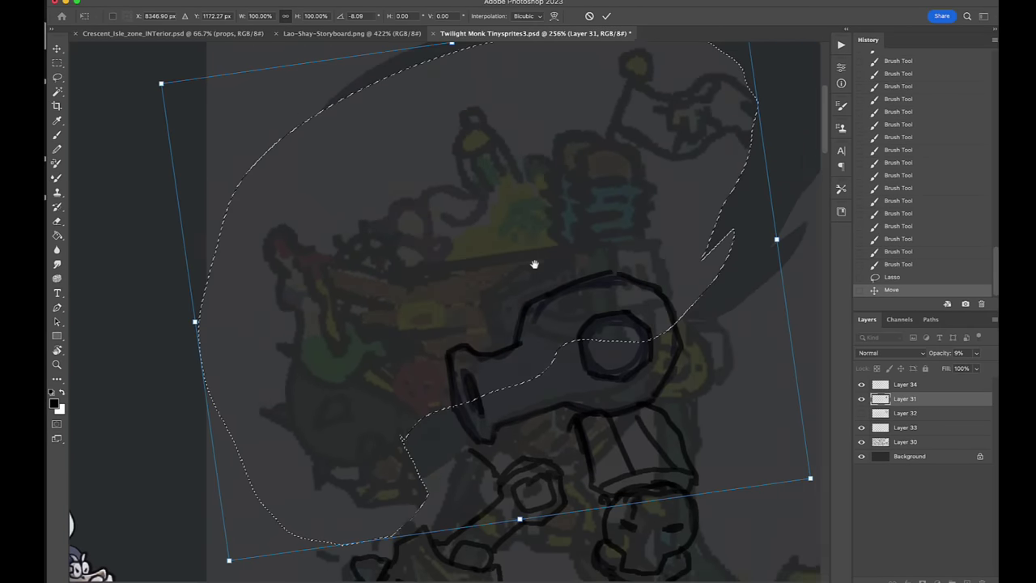
{"action": "left_click_drag", "start_coordinate": [197, 543], "coordinate": [70, 513]}
{"action": "key", "text": "Return"}
Step: Deselect, return to Layer 34, and draw the crown ornament, hull brim and long deck line
{"action": "key", "text": "b"}
{"action": "key", "text": "ctrl+d"}
{"action": "key", "text": "alt+bracketright"}
{"action": "mouse_move", "coordinate": [292, 162]}
{"action": "left_mouse_down"}
{"action": "mouse_move", "coordinate": [348, 199]}
{"action": "mouse_move", "coordinate": [332, 202]}
{"action": "left_mouse_up"}
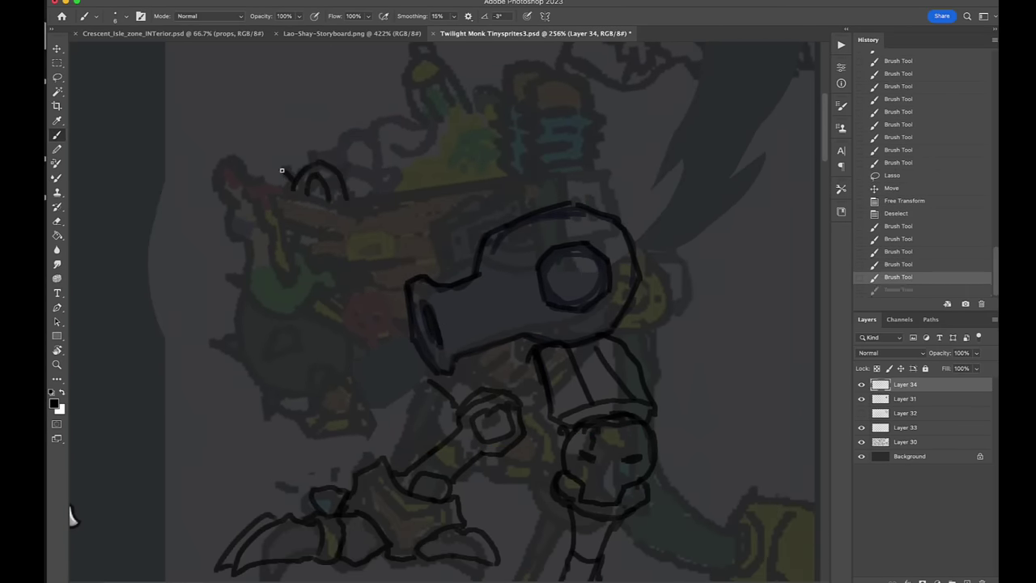
{"action": "left_click_drag", "start_coordinate": [300, 141], "coordinate": [317, 166]}
{"action": "left_click_drag", "start_coordinate": [328, 150], "coordinate": [350, 174]}
{"action": "left_click_drag", "start_coordinate": [235, 172], "coordinate": [376, 147]}
{"action": "mouse_move", "coordinate": [488, 187]}
{"action": "left_mouse_down"}
{"action": "mouse_move", "coordinate": [506, 227]}
{"action": "mouse_move", "coordinate": [407, 220]}
{"action": "left_mouse_up"}
{"action": "mouse_move", "coordinate": [672, 200]}
{"action": "left_mouse_down"}
{"action": "mouse_move", "coordinate": [678, 158]}
{"action": "mouse_move", "coordinate": [512, 171]}
{"action": "left_mouse_up"}
{"action": "left_click_drag", "start_coordinate": [511, 171], "coordinate": [700, 124]}
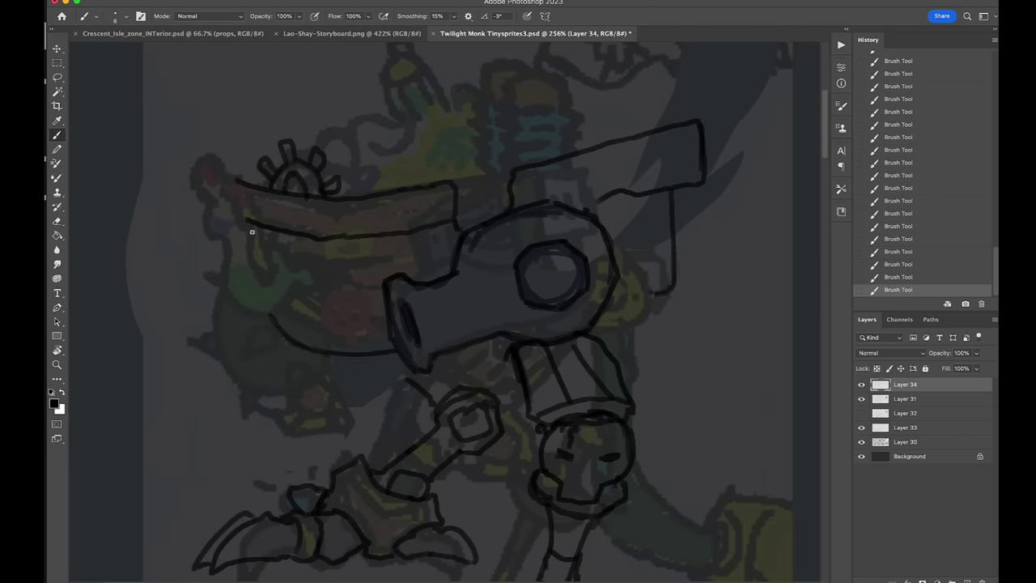
Step: Sketch the two stack cylinders above the deck with band lines on the right one
{"action": "scroll", "coordinate": [494, 162], "scroll_direction": "up", "scroll_amount": 5}
{"action": "left_click_drag", "start_coordinate": [554, 162], "coordinate": [571, 165]}
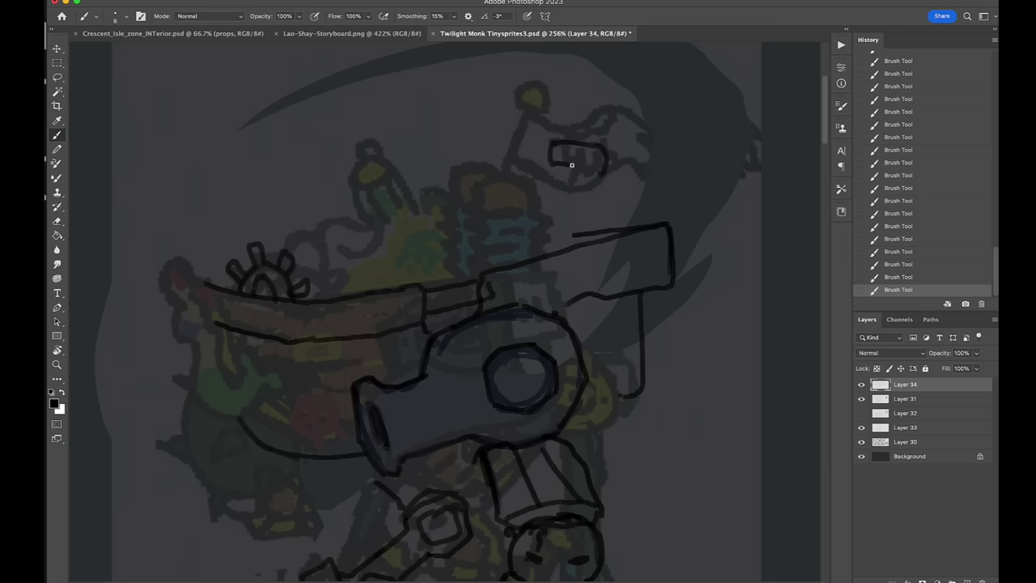
{"action": "mouse_move", "coordinate": [488, 145]}
{"action": "left_mouse_down"}
{"action": "mouse_move", "coordinate": [527, 156]}
{"action": "mouse_move", "coordinate": [486, 235]}
{"action": "left_mouse_up"}
{"action": "scroll", "coordinate": [526, 243], "scroll_direction": "left", "scroll_amount": 3}
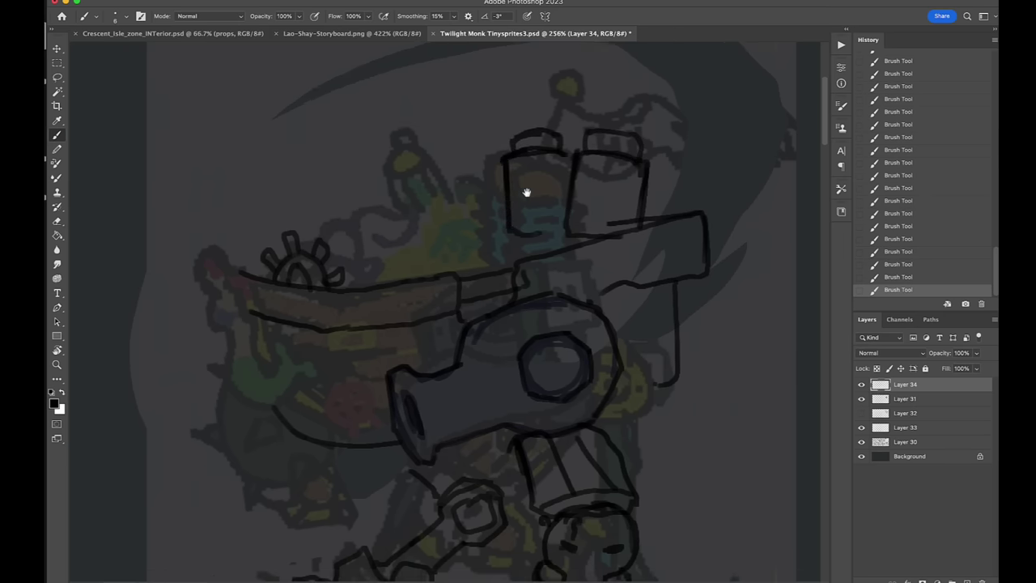
{"action": "left_click_drag", "start_coordinate": [603, 162], "coordinate": [655, 150]}
{"action": "left_click_drag", "start_coordinate": [589, 207], "coordinate": [603, 151]}
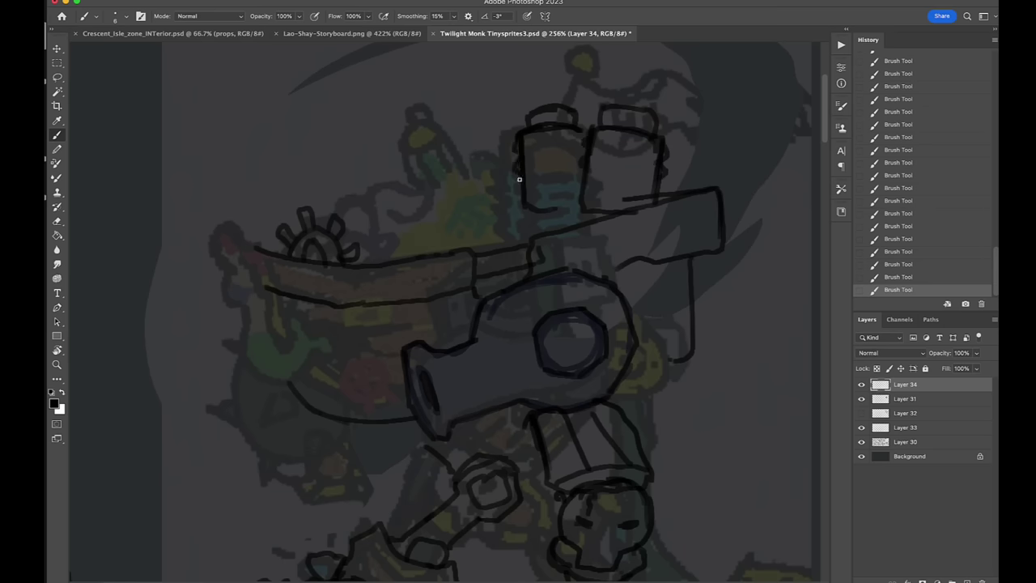
Step: Touch up the hull's left edge and bring up the Lao-Shay storyboard for reference
{"action": "scroll", "coordinate": [519, 180], "scroll_direction": "left", "scroll_amount": 3}
{"action": "scroll", "coordinate": [520, 180], "scroll_direction": "down", "scroll_amount": 3}
{"action": "left_click_drag", "start_coordinate": [307, 189], "coordinate": [322, 219]}
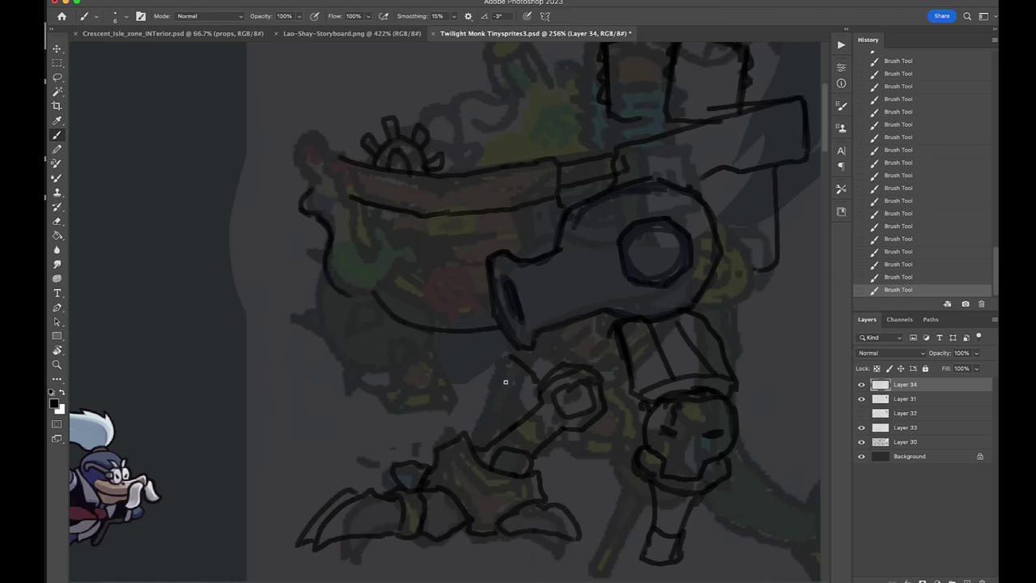
{"action": "scroll", "coordinate": [505, 381], "scroll_direction": "down", "scroll_amount": 2}
{"action": "key", "text": "ctrl+shift+Tab"}
{"action": "scroll", "coordinate": [390, 334], "scroll_direction": "up", "scroll_amount": 5}
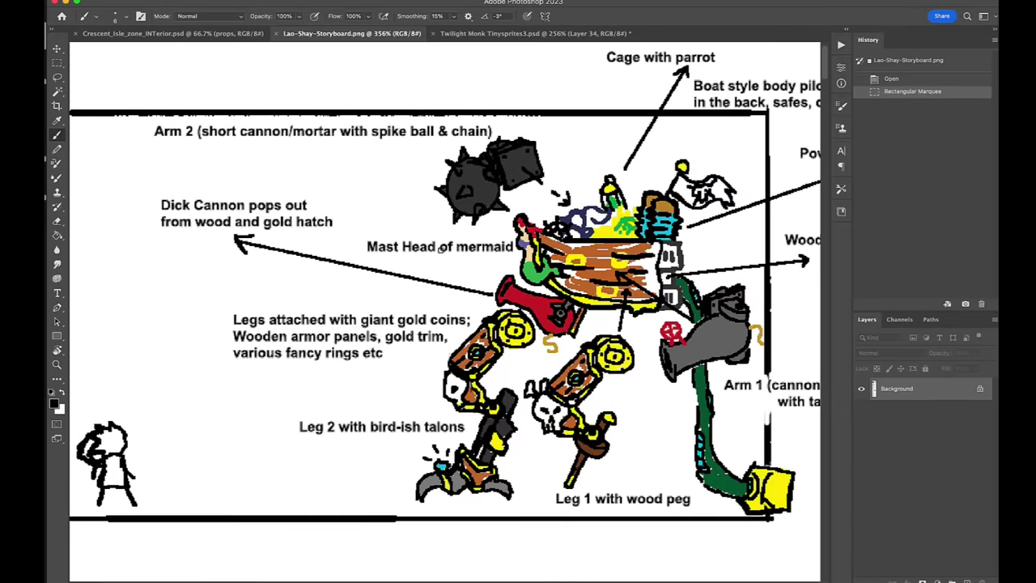
Step: Compare against the storyboard and lasso the small piece beneath the arm cannon
{"action": "key", "text": "ctrl+Tab"}
{"action": "key", "text": "ctrl+shift+Tab"}
{"action": "key", "text": "ctrl+Tab"}
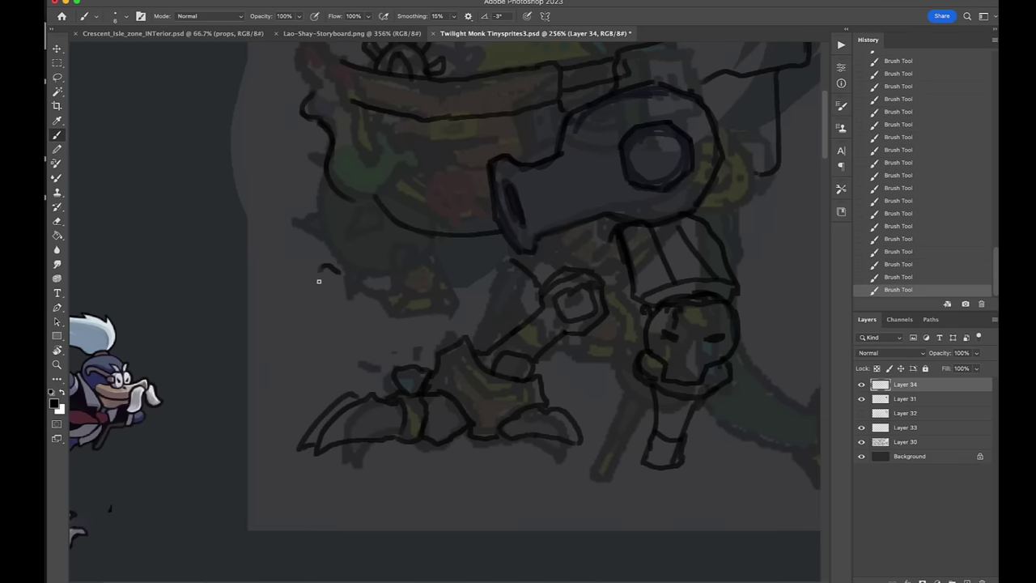
{"action": "key", "text": "l"}
{"action": "left_click_drag", "start_coordinate": [404, 235], "coordinate": [389, 251]}
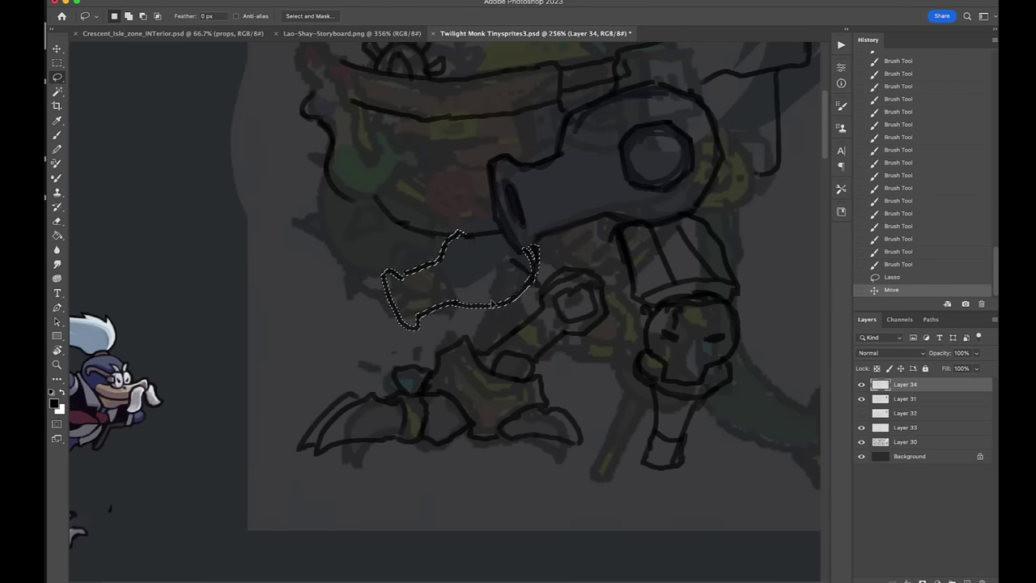
{"action": "scroll", "coordinate": [404, 243], "scroll_direction": "up", "scroll_amount": 2}
{"action": "key", "text": "ctrl+shift+Tab"}
{"action": "left_click", "coordinate": [555, 34]}
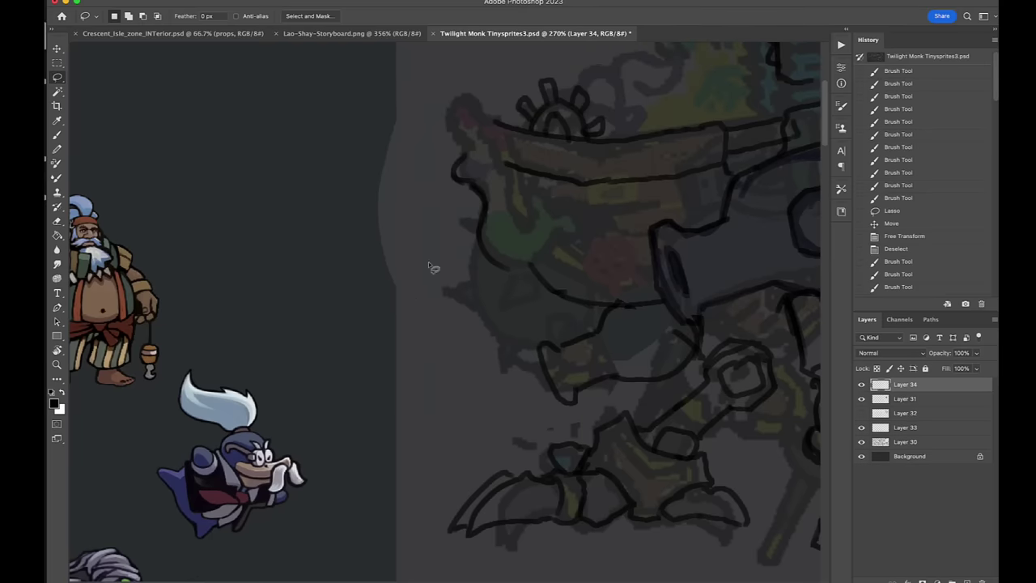
Step: Draw the spiked ball as a circle with spikes around it
{"action": "key", "text": "b"}
{"action": "left_click_drag", "start_coordinate": [405, 300], "coordinate": [482, 344]}
{"action": "left_click_drag", "start_coordinate": [379, 293], "coordinate": [363, 284]}
{"action": "left_click_drag", "start_coordinate": [366, 356], "coordinate": [340, 372]}
{"action": "left_click_drag", "start_coordinate": [405, 409], "coordinate": [409, 441]}
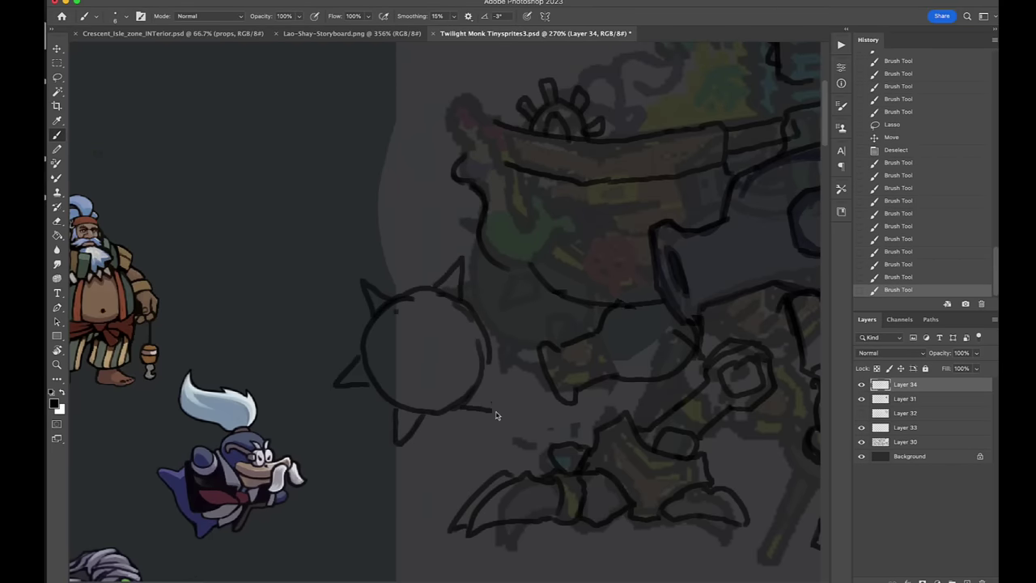
{"action": "left_click_drag", "start_coordinate": [484, 381], "coordinate": [506, 409]}
{"action": "left_click_drag", "start_coordinate": [490, 350], "coordinate": [527, 338]}
Step: Check the storyboard's Arm 2 note, draw the long curving arm to the block, and undo stray strokes
{"action": "key", "text": "ctrl+shift+Tab"}
{"action": "left_click", "coordinate": [360, 149]}
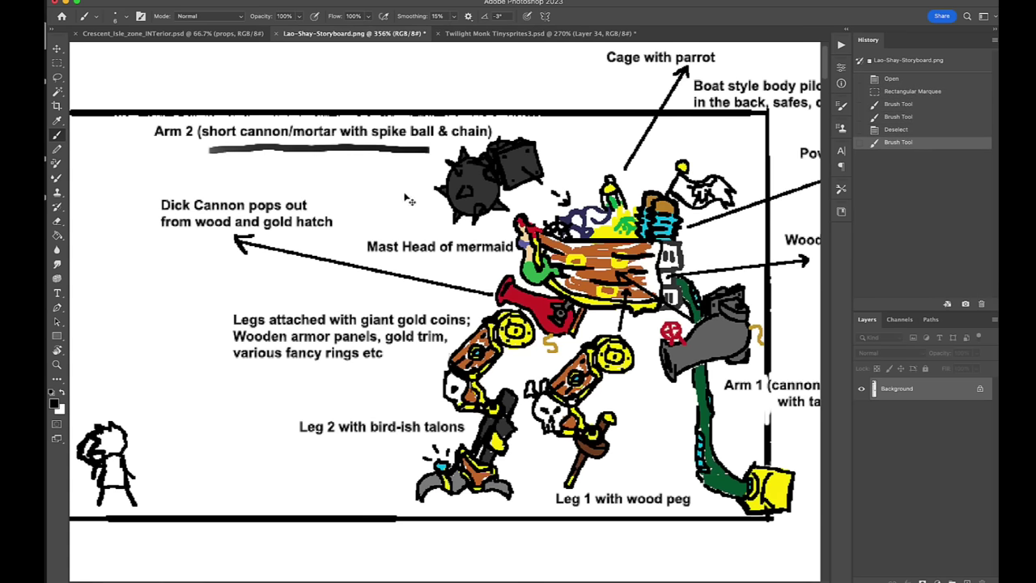
{"action": "key", "text": "ctrl+Tab"}
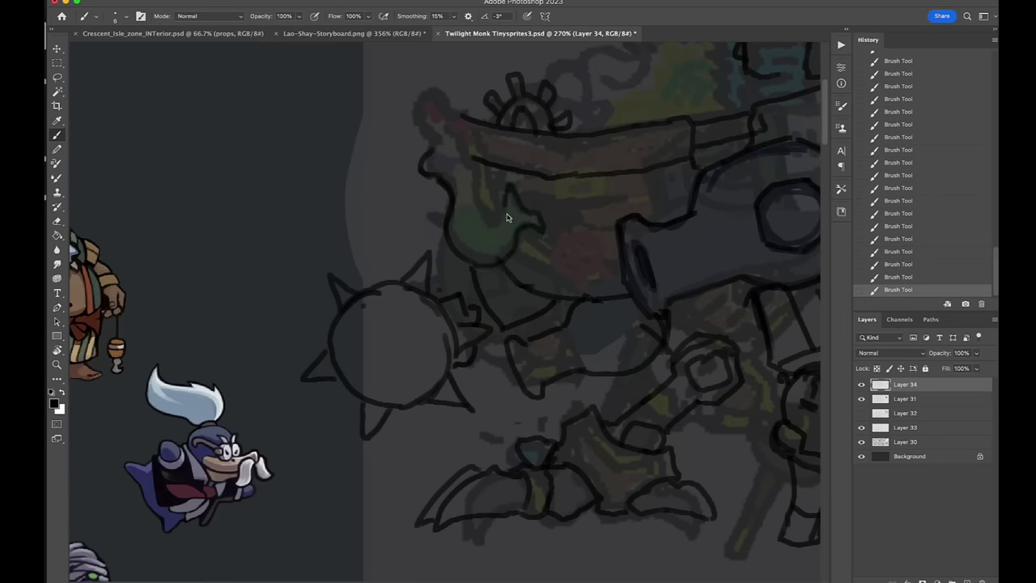
{"action": "scroll", "coordinate": [571, 87], "scroll_direction": "down", "scroll_amount": 3}
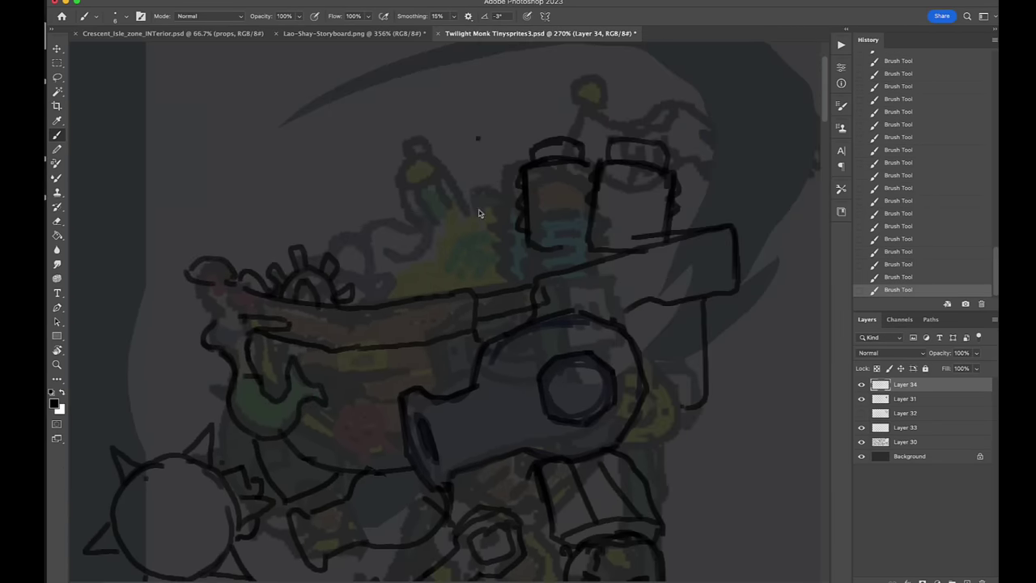
{"action": "mouse_move", "coordinate": [569, 197]}
{"action": "left_mouse_down"}
{"action": "mouse_move", "coordinate": [582, 355]}
{"action": "mouse_move", "coordinate": [582, 269]}
{"action": "left_mouse_up"}
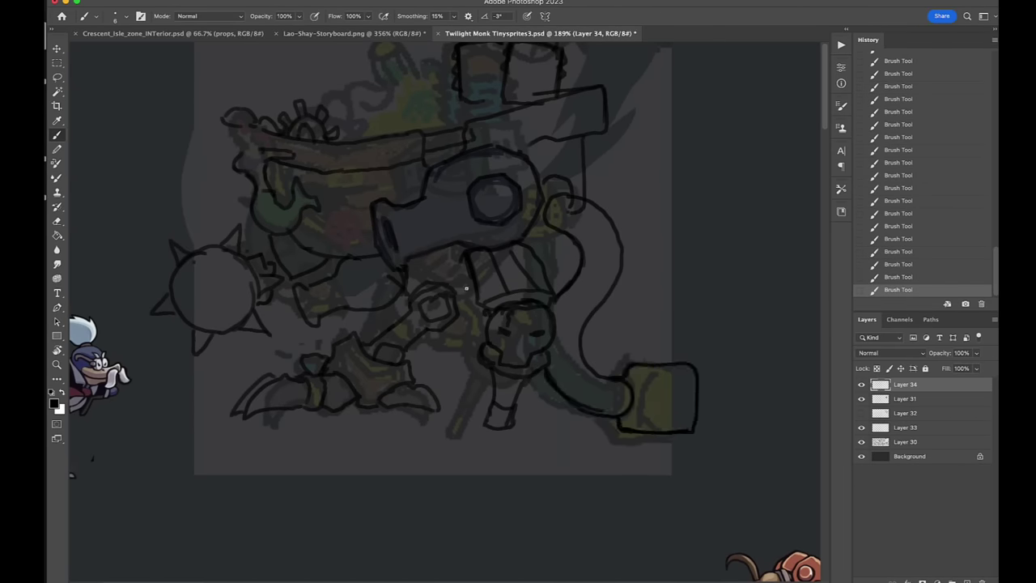
{"action": "key", "text": "ctrl+z"}
{"action": "scroll", "coordinate": [523, 236], "scroll_direction": "up", "scroll_amount": 3}
{"action": "key", "text": "ctrl+z"}
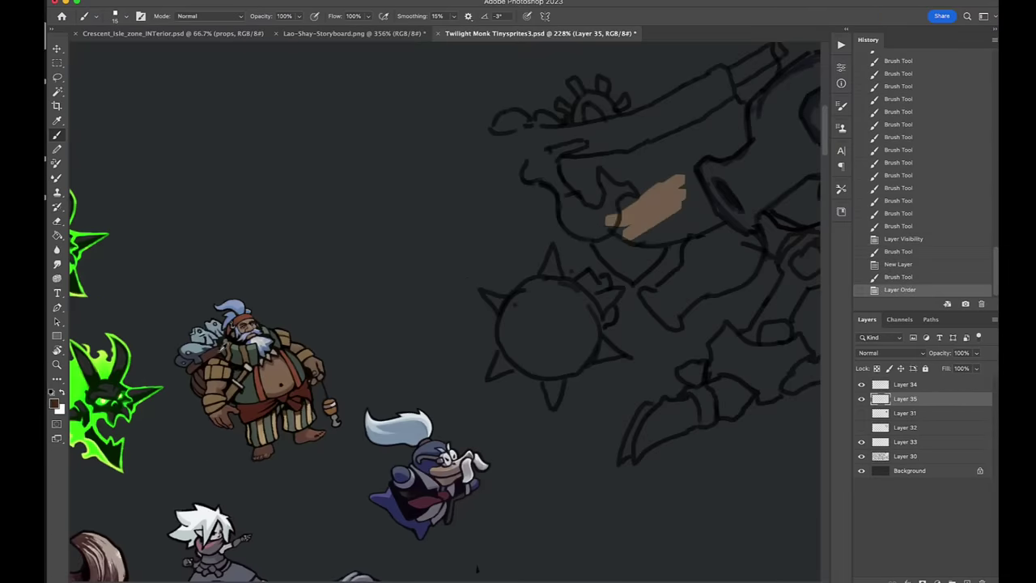
Step: Paint brown base colour across the hull
{"action": "mouse_move", "coordinate": [620, 232]}
{"action": "left_mouse_down"}
{"action": "mouse_move", "coordinate": [687, 182]}
{"action": "mouse_move", "coordinate": [599, 144]}
{"action": "left_mouse_up"}
{"action": "scroll", "coordinate": [710, 149], "scroll_direction": "right", "scroll_amount": 8}
{"action": "scroll", "coordinate": [710, 149], "scroll_direction": "up", "scroll_amount": 4}
{"action": "left_click_drag", "start_coordinate": [502, 166], "coordinate": [467, 186]}
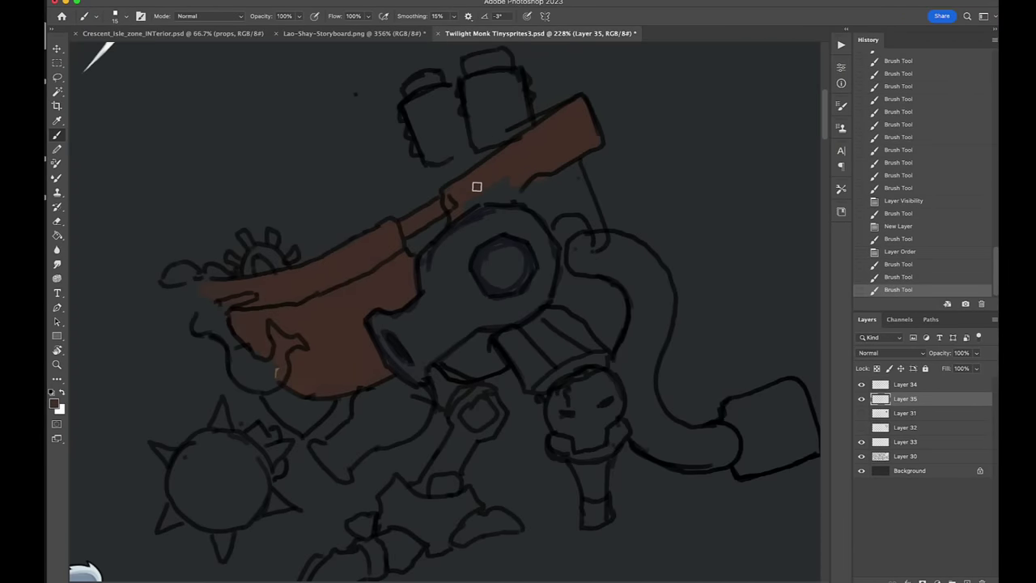
{"action": "scroll", "coordinate": [613, 271], "scroll_direction": "down", "scroll_amount": 3}
{"action": "scroll", "coordinate": [492, 197], "scroll_direction": "left", "scroll_amount": 4}
Step: Fill the mace ball, arm and shoulder piece with dark grey
{"action": "left_click", "coordinate": [55, 403]}
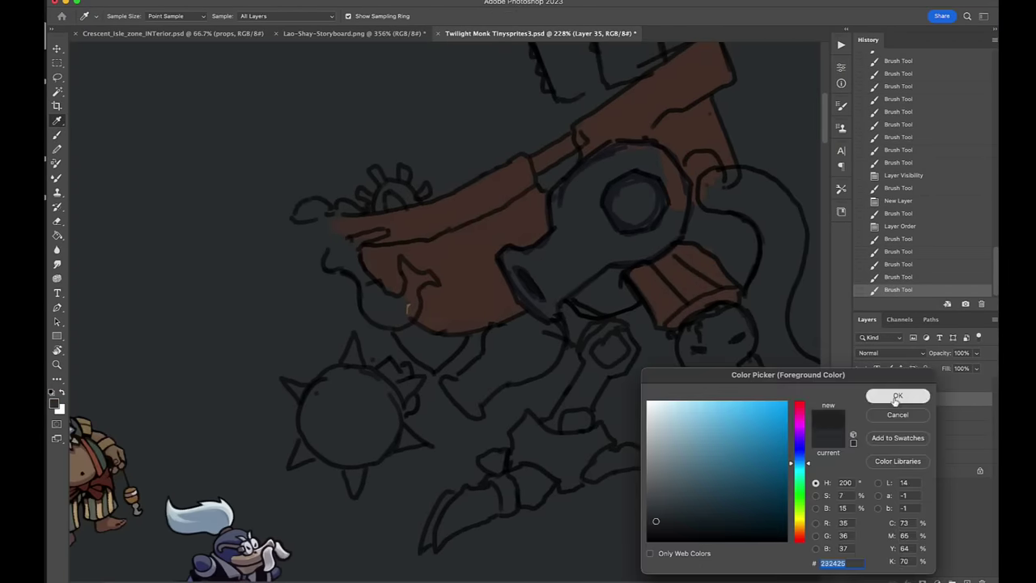
{"action": "left_click", "coordinate": [898, 400]}
{"action": "left_click_drag", "start_coordinate": [319, 413], "coordinate": [348, 364]}
{"action": "mouse_move", "coordinate": [354, 448]}
{"action": "left_mouse_down"}
{"action": "mouse_move", "coordinate": [391, 394]}
{"action": "mouse_move", "coordinate": [360, 391]}
{"action": "mouse_move", "coordinate": [462, 396]}
{"action": "mouse_move", "coordinate": [480, 367]}
{"action": "mouse_move", "coordinate": [520, 362]}
{"action": "mouse_move", "coordinate": [551, 328]}
{"action": "left_mouse_up"}
{"action": "mouse_move", "coordinate": [537, 261]}
{"action": "left_mouse_down"}
{"action": "mouse_move", "coordinate": [550, 308]}
{"action": "mouse_move", "coordinate": [677, 204]}
{"action": "mouse_move", "coordinate": [585, 193]}
{"action": "mouse_move", "coordinate": [577, 222]}
{"action": "mouse_move", "coordinate": [590, 291]}
{"action": "mouse_move", "coordinate": [633, 302]}
{"action": "left_mouse_up"}
Step: Apply a Hue/Saturation adjustment to Layer 34 and sample a new foreground colour
{"action": "key", "text": "alt+]"}
{"action": "key", "text": "ctrl+u"}
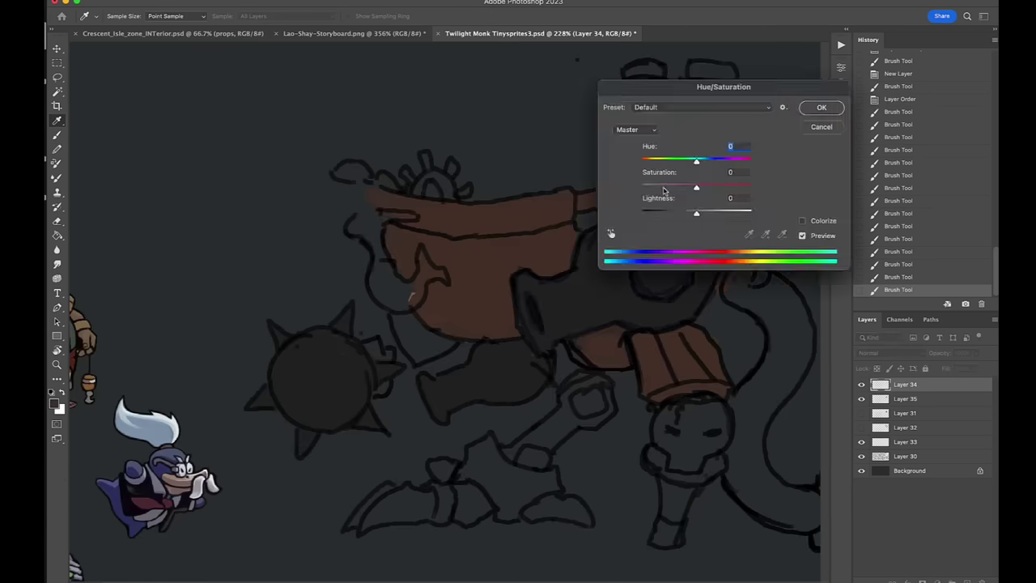
{"action": "key", "text": "Return"}
{"action": "scroll", "coordinate": [505, 294], "scroll_direction": "up", "scroll_amount": 2}
{"action": "scroll", "coordinate": [289, 180], "scroll_direction": "right", "scroll_amount": 5}
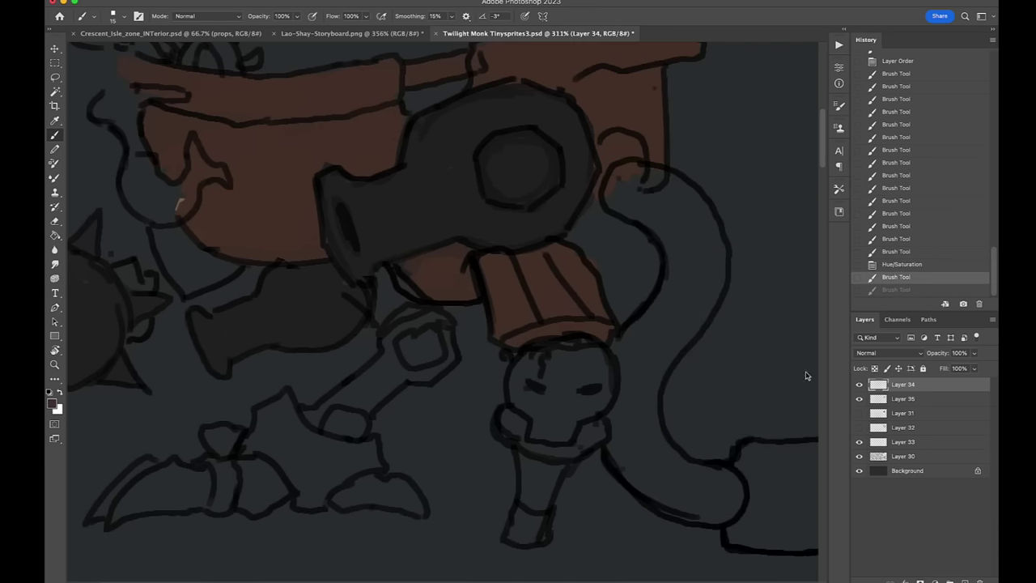
{"action": "left_click", "coordinate": [862, 385]}
{"action": "left_click", "coordinate": [861, 398]}
Step: Fill the tail, including its curled end, with a brighter green
{"action": "left_click", "coordinate": [55, 404]}
{"action": "left_click", "coordinate": [727, 445]}
{"action": "left_click", "coordinate": [898, 395]}
{"action": "key", "text": "b"}
{"action": "mouse_move", "coordinate": [624, 184]}
{"action": "left_mouse_down"}
{"action": "mouse_move", "coordinate": [697, 225]}
{"action": "mouse_move", "coordinate": [699, 309]}
{"action": "mouse_move", "coordinate": [659, 230]}
{"action": "mouse_move", "coordinate": [675, 289]}
{"action": "mouse_move", "coordinate": [637, 339]}
{"action": "mouse_move", "coordinate": [633, 383]}
{"action": "mouse_move", "coordinate": [657, 371]}
{"action": "mouse_move", "coordinate": [616, 420]}
{"action": "mouse_move", "coordinate": [634, 462]}
{"action": "mouse_move", "coordinate": [738, 506]}
{"action": "left_mouse_up"}
{"action": "mouse_move", "coordinate": [642, 297]}
{"action": "left_mouse_down"}
{"action": "mouse_move", "coordinate": [541, 240]}
{"action": "mouse_move", "coordinate": [545, 159]}
{"action": "mouse_move", "coordinate": [650, 370]}
{"action": "mouse_move", "coordinate": [694, 303]}
{"action": "mouse_move", "coordinate": [713, 356]}
{"action": "left_mouse_up"}
Step: Paint the plug box brown and outline its handle in the dark outline colour
{"action": "left_click", "coordinate": [54, 403]}
{"action": "left_click", "coordinate": [728, 491]}
{"action": "left_click", "coordinate": [898, 395]}
{"action": "left_click", "coordinate": [731, 411], "text": "alt"}
{"action": "key", "text": "alt+]"}
{"action": "left_click_drag", "start_coordinate": [756, 318], "coordinate": [795, 318]}
{"action": "mouse_move", "coordinate": [793, 320]}
{"action": "left_mouse_down"}
{"action": "mouse_move", "coordinate": [719, 324]}
{"action": "mouse_move", "coordinate": [706, 346]}
{"action": "mouse_move", "coordinate": [730, 401]}
{"action": "mouse_move", "coordinate": [733, 334]}
{"action": "left_mouse_up"}
Step: Paint the plug prongs, skull head, left arm and wrench head grey on Layer 35
{"action": "left_click", "coordinate": [54, 404]}
{"action": "key", "text": "Return"}
{"action": "key", "text": "alt+["}
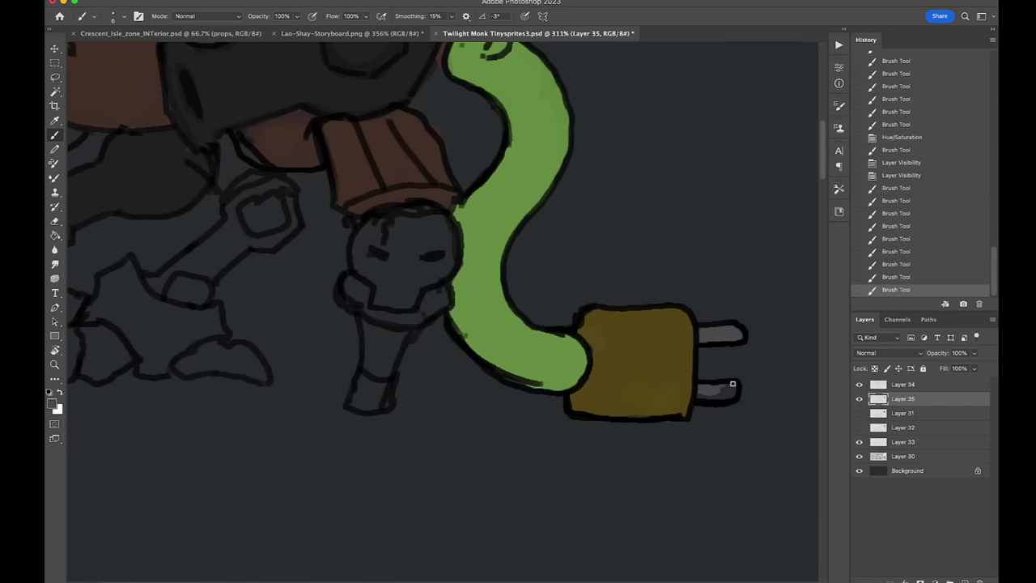
{"action": "left_click_drag", "start_coordinate": [701, 389], "coordinate": [732, 391]}
{"action": "mouse_move", "coordinate": [388, 227]}
{"action": "left_mouse_down"}
{"action": "mouse_move", "coordinate": [450, 294]}
{"action": "mouse_move", "coordinate": [423, 336]}
{"action": "mouse_move", "coordinate": [474, 296]}
{"action": "mouse_move", "coordinate": [624, 284]}
{"action": "left_mouse_up"}
{"action": "left_click_drag", "start_coordinate": [441, 279], "coordinate": [356, 329]}
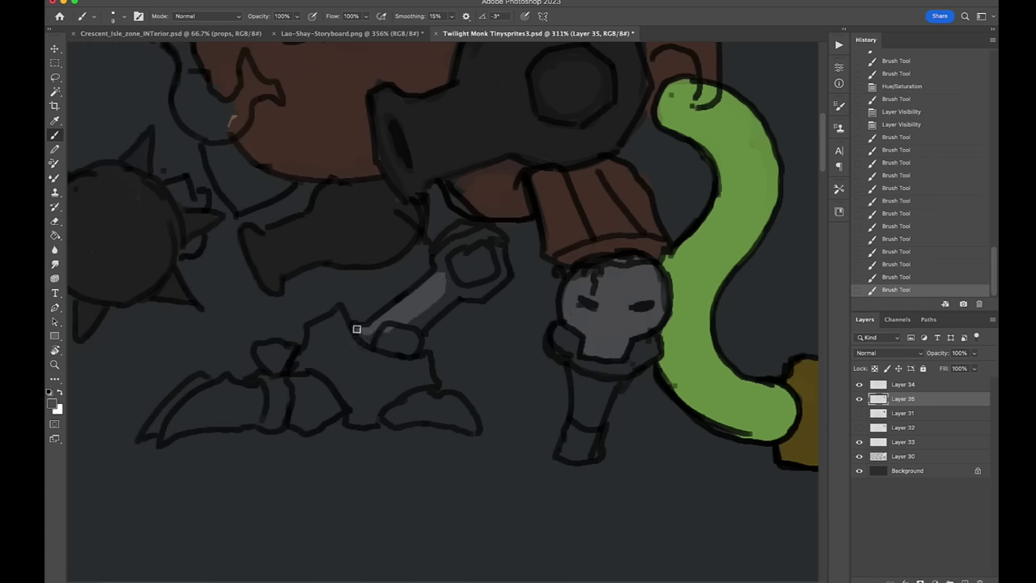
{"action": "left_click_drag", "start_coordinate": [495, 235], "coordinate": [488, 266]}
Step: Paint the socket circle in the hull's brown and brush grey onto the foot
{"action": "scroll", "coordinate": [567, 243], "scroll_direction": "up", "scroll_amount": 5}
{"action": "left_click", "coordinate": [620, 157], "text": "alt"}
{"action": "left_click_drag", "start_coordinate": [518, 234], "coordinate": [577, 260]}
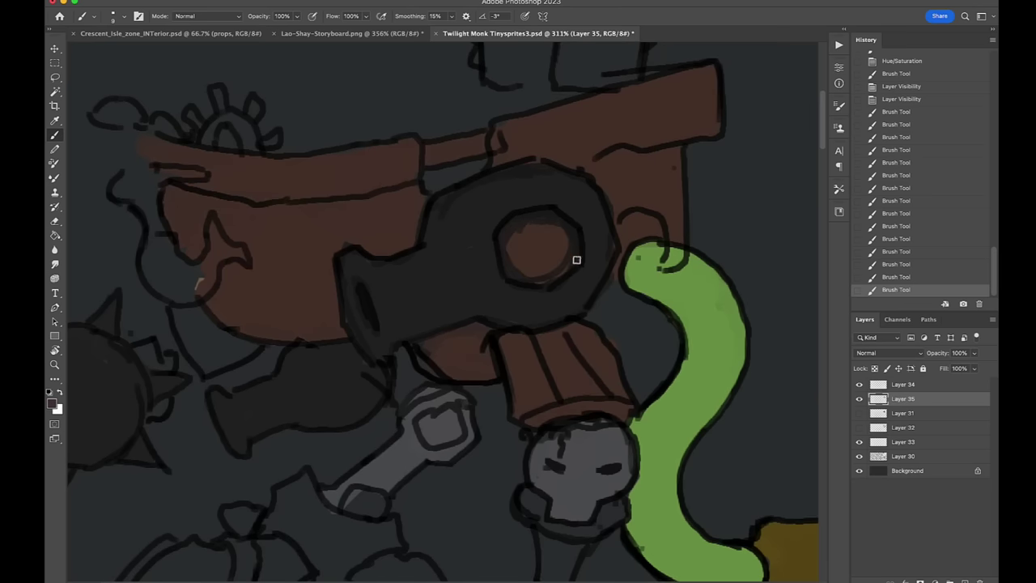
{"action": "scroll", "coordinate": [582, 308], "scroll_direction": "down", "scroll_amount": 5}
{"action": "scroll", "coordinate": [582, 308], "scroll_direction": "left", "scroll_amount": 3}
{"action": "mouse_move", "coordinate": [492, 317]}
{"action": "left_mouse_down"}
{"action": "mouse_move", "coordinate": [469, 387]}
{"action": "mouse_move", "coordinate": [427, 299]}
{"action": "mouse_move", "coordinate": [427, 310]}
{"action": "mouse_move", "coordinate": [556, 289]}
{"action": "mouse_move", "coordinate": [630, 323]}
{"action": "left_mouse_up"}
Step: Fill the two green blocks atop the ship and darken the arm beside the spiked ball
{"action": "scroll", "coordinate": [427, 311], "scroll_direction": "left", "scroll_amount": 3}
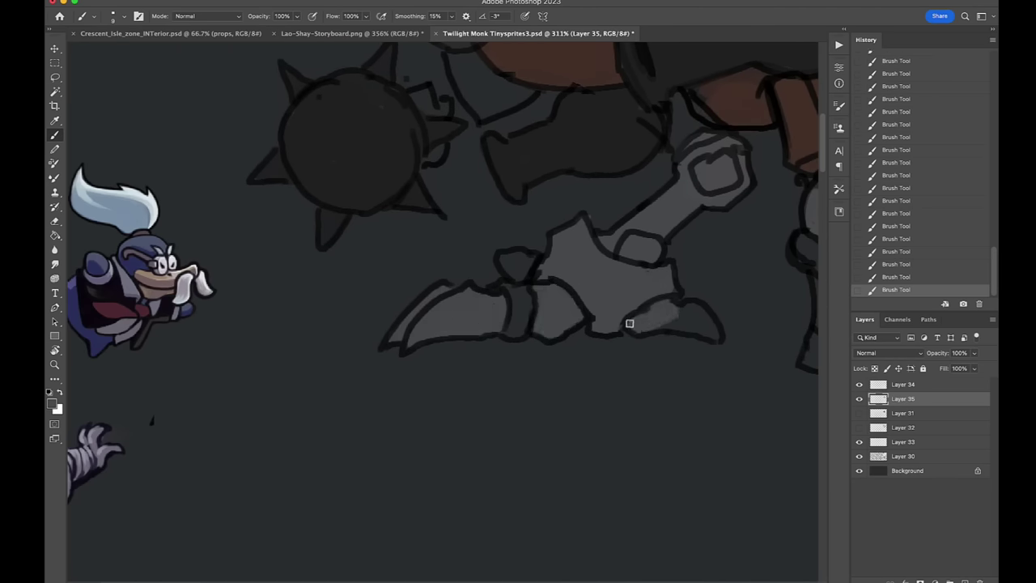
{"action": "scroll", "coordinate": [579, 284], "scroll_direction": "up", "scroll_amount": 5}
{"action": "scroll", "coordinate": [462, 111], "scroll_direction": "right", "scroll_amount": 2}
{"action": "scroll", "coordinate": [574, 356], "scroll_direction": "right", "scroll_amount": 4}
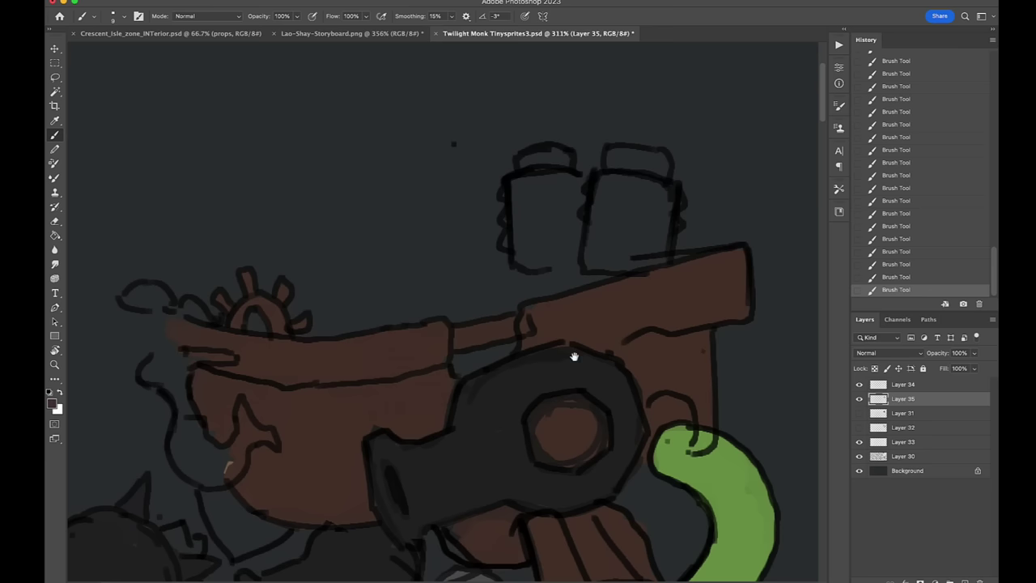
{"action": "mouse_move", "coordinate": [644, 191]}
{"action": "left_mouse_down"}
{"action": "mouse_move", "coordinate": [609, 258]}
{"action": "mouse_move", "coordinate": [518, 239]}
{"action": "mouse_move", "coordinate": [567, 188]}
{"action": "mouse_move", "coordinate": [564, 210]}
{"action": "left_mouse_up"}
{"action": "scroll", "coordinate": [565, 210], "scroll_direction": "down", "scroll_amount": 5}
{"action": "scroll", "coordinate": [357, 297], "scroll_direction": "left", "scroll_amount": 4}
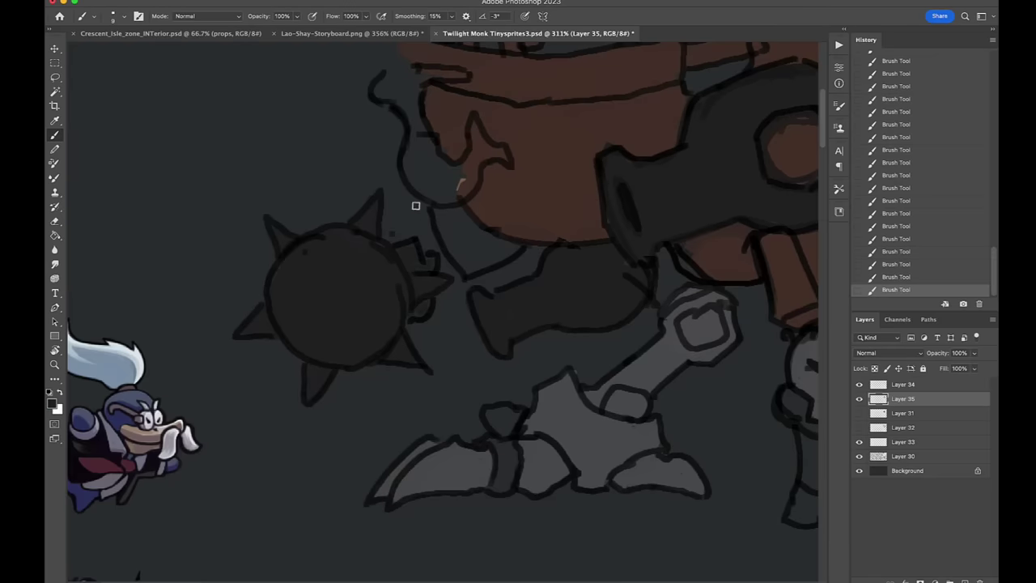
{"action": "left_click_drag", "start_coordinate": [415, 206], "coordinate": [476, 271]}
Step: Lasso the green gem on the foot and shift its hue to blue with Hue/Saturation
{"action": "scroll", "coordinate": [484, 224], "scroll_direction": "down", "scroll_amount": 2}
{"action": "scroll", "coordinate": [484, 225], "scroll_direction": "right", "scroll_amount": 2}
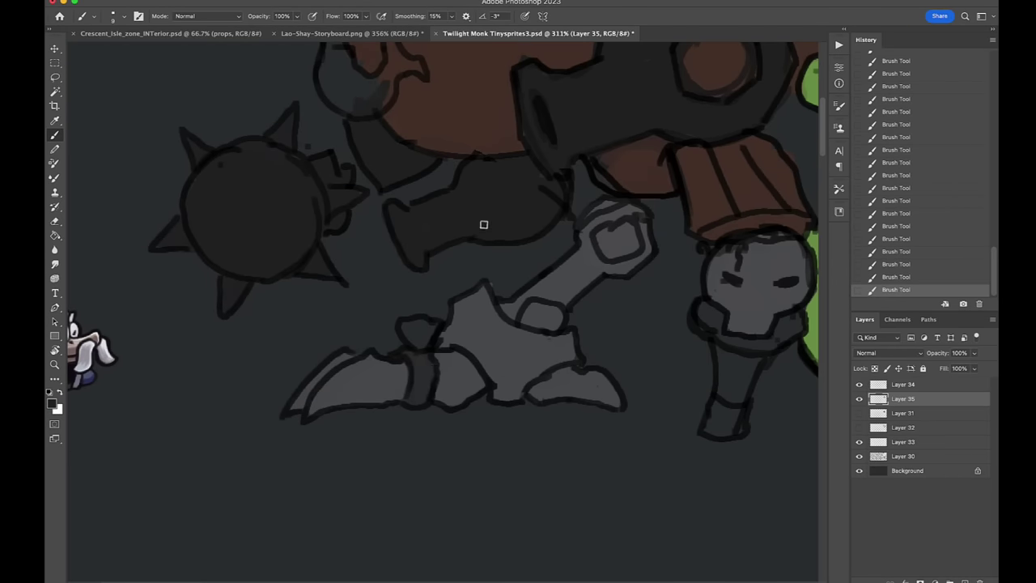
{"action": "left_click", "coordinate": [55, 77]}
{"action": "left_click_drag", "start_coordinate": [401, 317], "coordinate": [402, 319]}
{"action": "key", "text": "ctrl+u"}
{"action": "left_click_drag", "start_coordinate": [238, 138], "coordinate": [276, 143]}
{"action": "key", "text": "Return"}
{"action": "key", "text": "ctrl+d"}
Step: Duplicate the monk sprite onto the ship and flip the copy horizontally
{"action": "scroll", "coordinate": [554, 247], "scroll_direction": "right", "scroll_amount": 3}
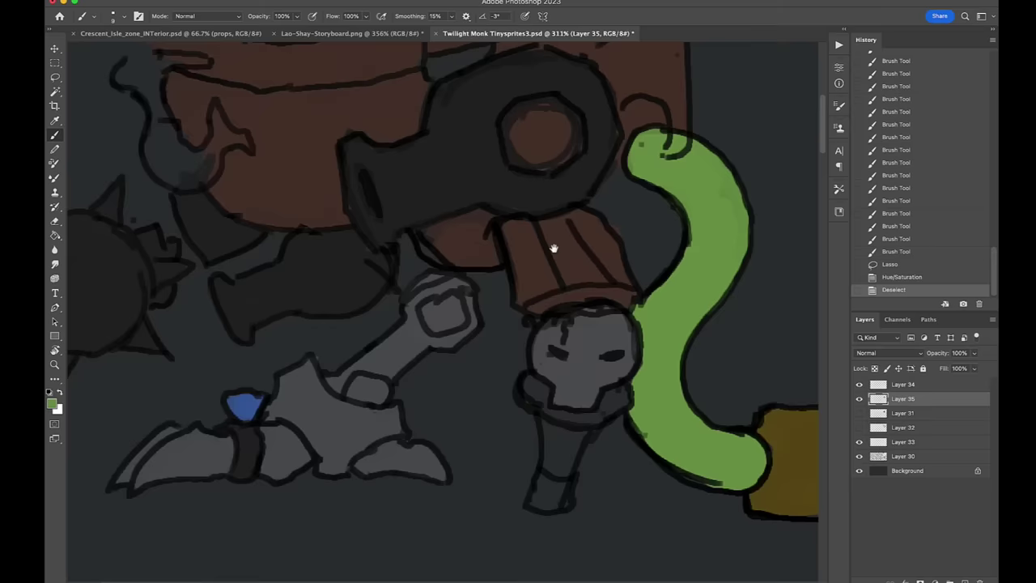
{"action": "scroll", "coordinate": [554, 248], "scroll_direction": "down", "scroll_amount": 5}
{"action": "left_click", "coordinate": [903, 441]}
{"action": "left_click", "coordinate": [193, 2]}
{"action": "mouse_move", "coordinate": [219, 451]}
{"action": "left_mouse_down"}
{"action": "mouse_move", "coordinate": [475, 127]}
{"action": "mouse_move", "coordinate": [451, 186]}
{"action": "mouse_move", "coordinate": [501, 203]}
{"action": "left_mouse_up"}
{"action": "left_click", "coordinate": [381, 320]}
{"action": "scroll", "coordinate": [451, 185], "scroll_direction": "up", "scroll_amount": 4}
{"action": "scroll", "coordinate": [526, 324], "scroll_direction": "down", "scroll_amount": 5}
{"action": "scroll", "coordinate": [526, 324], "scroll_direction": "up", "scroll_amount": 5}
{"action": "scroll", "coordinate": [526, 324], "scroll_direction": "down", "scroll_amount": 3}
Step: Paint a yellow nut in the socket and yellow patches on the grey wrench
{"action": "left_click", "coordinate": [903, 398]}
{"action": "left_click_drag", "start_coordinate": [551, 392], "coordinate": [552, 430]}
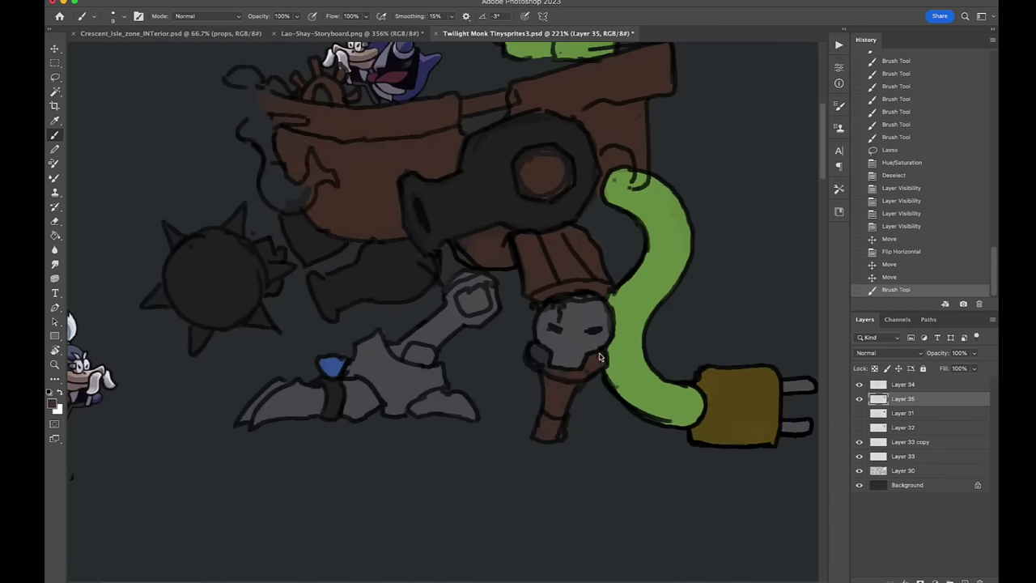
{"action": "left_click_drag", "start_coordinate": [600, 357], "coordinate": [591, 345]}
{"action": "left_click_drag", "start_coordinate": [567, 307], "coordinate": [583, 301]}
{"action": "left_click_drag", "start_coordinate": [463, 297], "coordinate": [481, 301]}
{"action": "left_click_drag", "start_coordinate": [468, 308], "coordinate": [484, 303]}
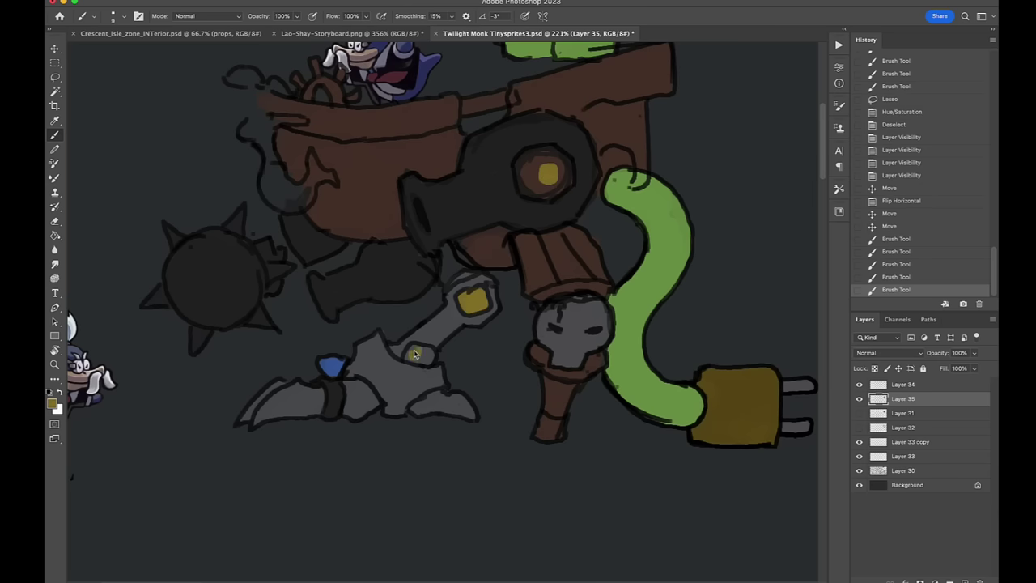
{"action": "mouse_move", "coordinate": [410, 353]}
{"action": "left_mouse_down"}
{"action": "mouse_move", "coordinate": [427, 357]}
{"action": "mouse_move", "coordinate": [417, 389]}
{"action": "left_mouse_up"}
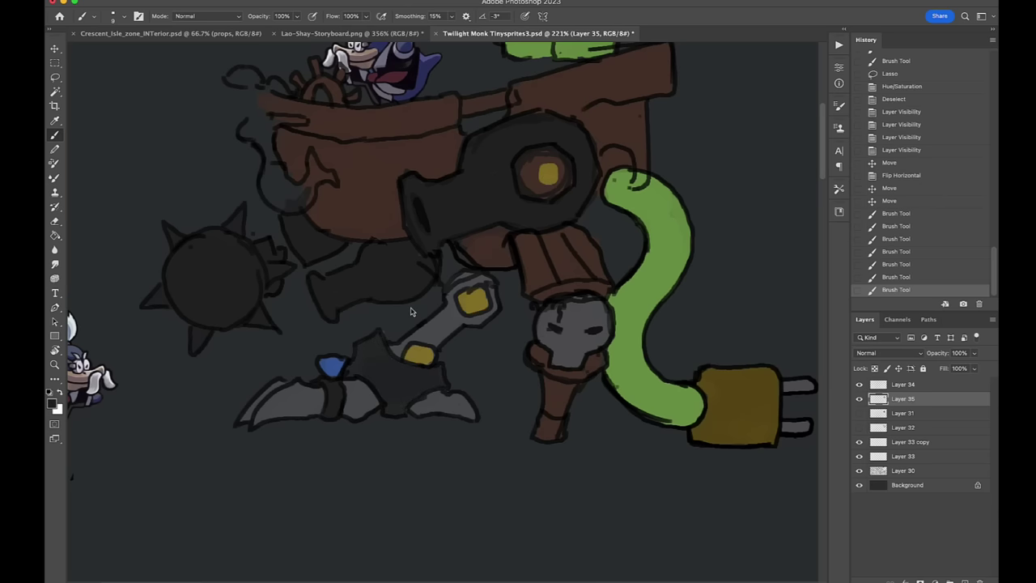
Step: Add dark trim and yellow trim lines around the boot
{"action": "scroll", "coordinate": [412, 356], "scroll_direction": "up", "scroll_amount": 3}
{"action": "left_click_drag", "start_coordinate": [365, 335], "coordinate": [455, 393]}
{"action": "left_click_drag", "start_coordinate": [328, 388], "coordinate": [348, 400]}
{"action": "left_click_drag", "start_coordinate": [447, 387], "coordinate": [410, 456]}
{"action": "scroll", "coordinate": [487, 324], "scroll_direction": "down", "scroll_amount": 2}
Step: Erase stray green from the blocks and along their divider on Layer 34
{"action": "left_click", "coordinate": [859, 384]}
{"action": "left_click", "coordinate": [859, 385]}
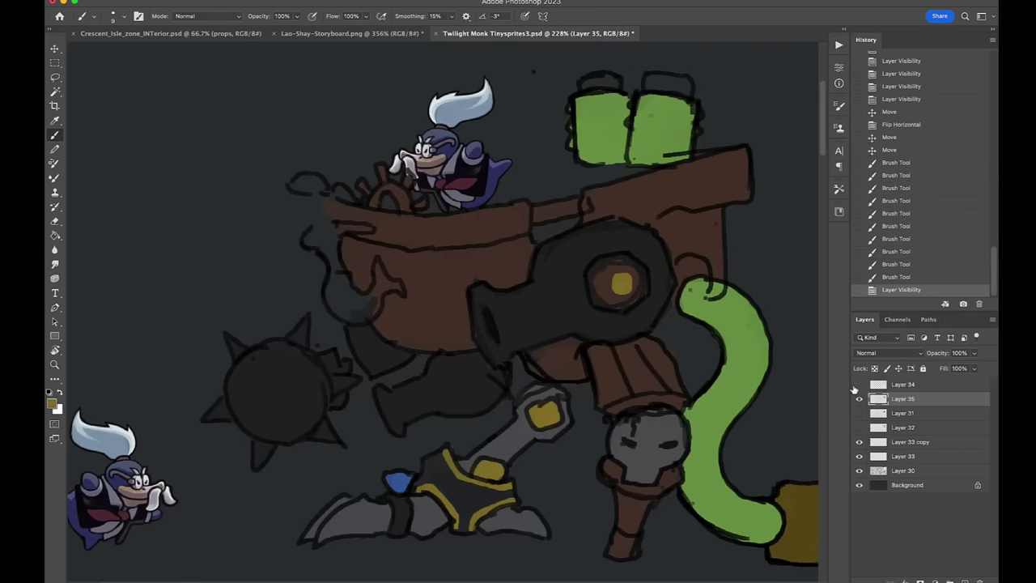
{"action": "key", "text": "e"}
{"action": "left_click", "coordinate": [903, 385]}
{"action": "scroll", "coordinate": [635, 148], "scroll_direction": "up", "scroll_amount": 2}
{"action": "left_click_drag", "start_coordinate": [547, 134], "coordinate": [549, 96]}
{"action": "left_click_drag", "start_coordinate": [551, 112], "coordinate": [554, 106]}
{"action": "left_click_drag", "start_coordinate": [629, 100], "coordinate": [633, 124]}
{"action": "left_click_drag", "start_coordinate": [640, 73], "coordinate": [646, 112]}
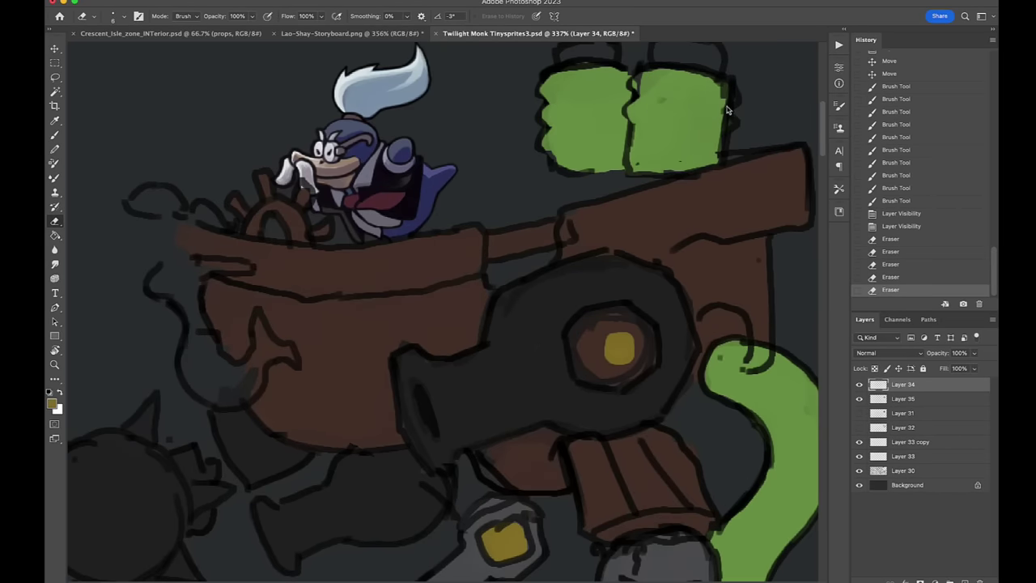
{"action": "key", "text": "b"}
{"action": "key", "text": "d"}
{"action": "mouse_move", "coordinate": [724, 152]}
{"action": "left_mouse_down"}
{"action": "mouse_move", "coordinate": [719, 140]}
{"action": "mouse_move", "coordinate": [709, 165]}
{"action": "left_mouse_up"}
Step: Rotate the view, trim the block's top outline, and paint a gold cap on it
{"action": "left_click_drag", "start_coordinate": [648, 75], "coordinate": [575, 190]}
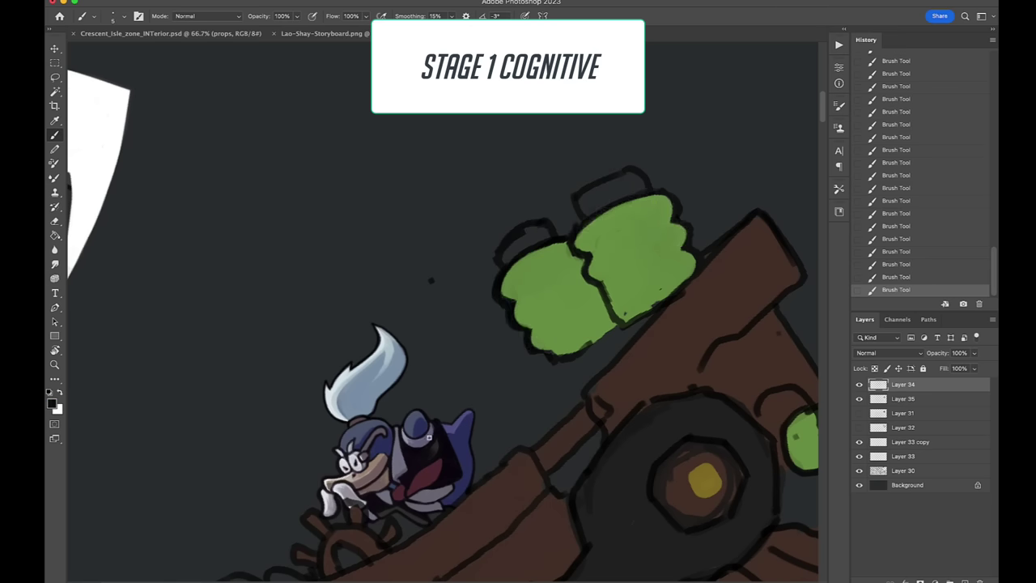
{"action": "scroll", "coordinate": [429, 438], "scroll_direction": "down", "scroll_amount": 3}
{"action": "scroll", "coordinate": [429, 438], "scroll_direction": "right", "scroll_amount": 3}
{"action": "key", "text": "e"}
{"action": "left_click_drag", "start_coordinate": [458, 158], "coordinate": [476, 152]}
{"action": "left_click_drag", "start_coordinate": [503, 131], "coordinate": [520, 119]}
{"action": "key", "text": "b"}
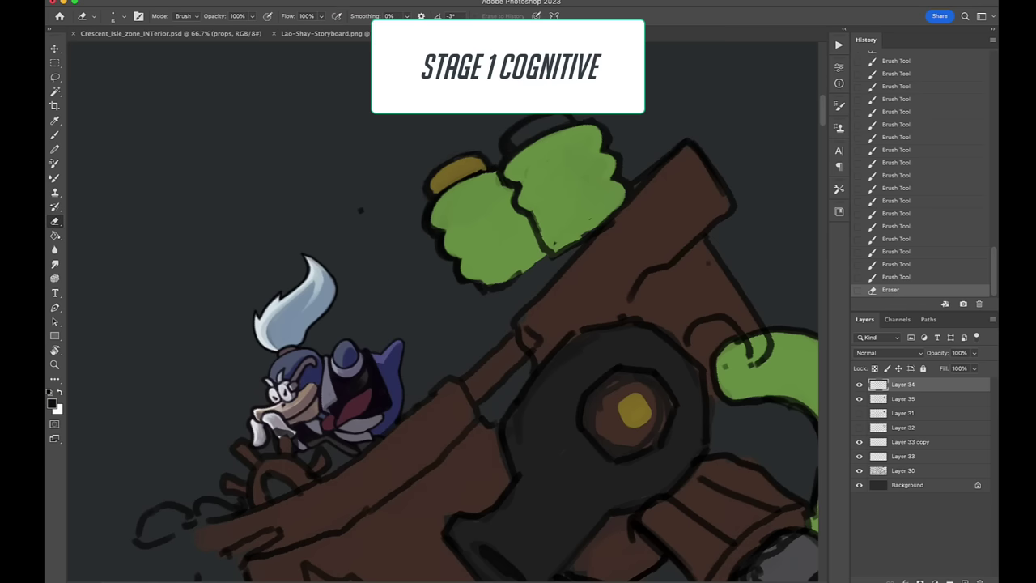
{"action": "mouse_move", "coordinate": [511, 144]}
{"action": "left_mouse_down"}
{"action": "mouse_move", "coordinate": [541, 123]}
{"action": "mouse_move", "coordinate": [557, 135]}
{"action": "left_mouse_up"}
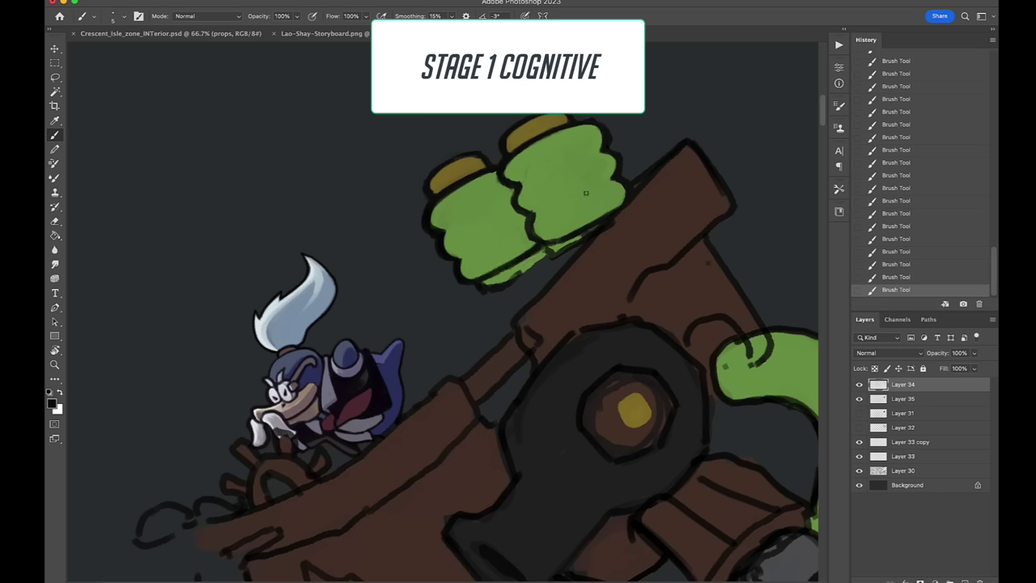
Step: Sample a colour from the artwork and save the document
{"action": "left_click", "coordinate": [578, 352], "text": "alt"}
{"action": "key", "text": "super+s"}
{"action": "scroll", "coordinate": [511, 304], "scroll_direction": "down", "scroll_amount": 5}
{"action": "key", "text": "e"}
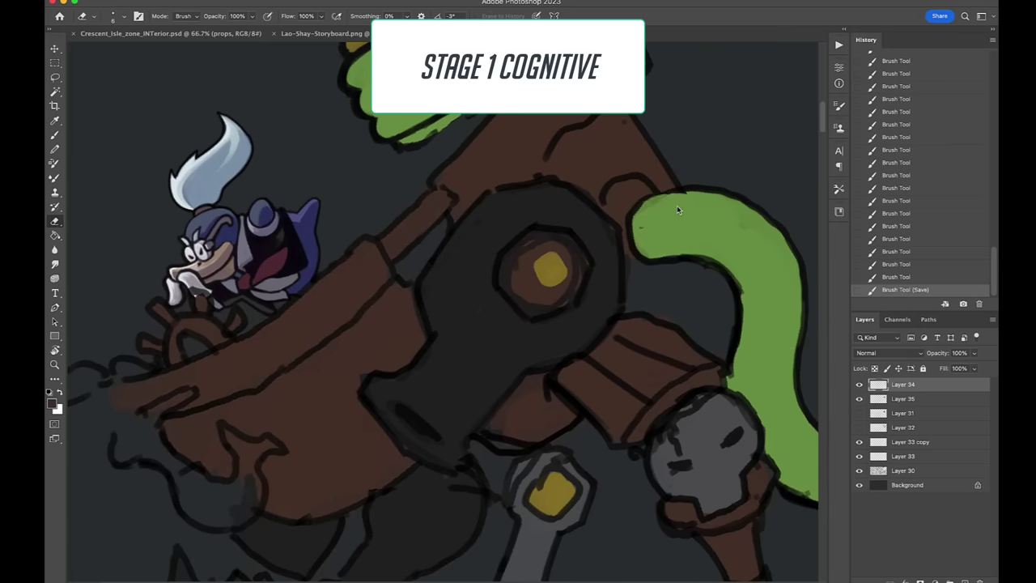
{"action": "key", "text": "super+s"}
{"action": "key", "text": "b"}
Step: Paint the ring around the cannon's nut, outline it dark, and add a light-yellow highlight
{"action": "left_click", "coordinate": [542, 259]}
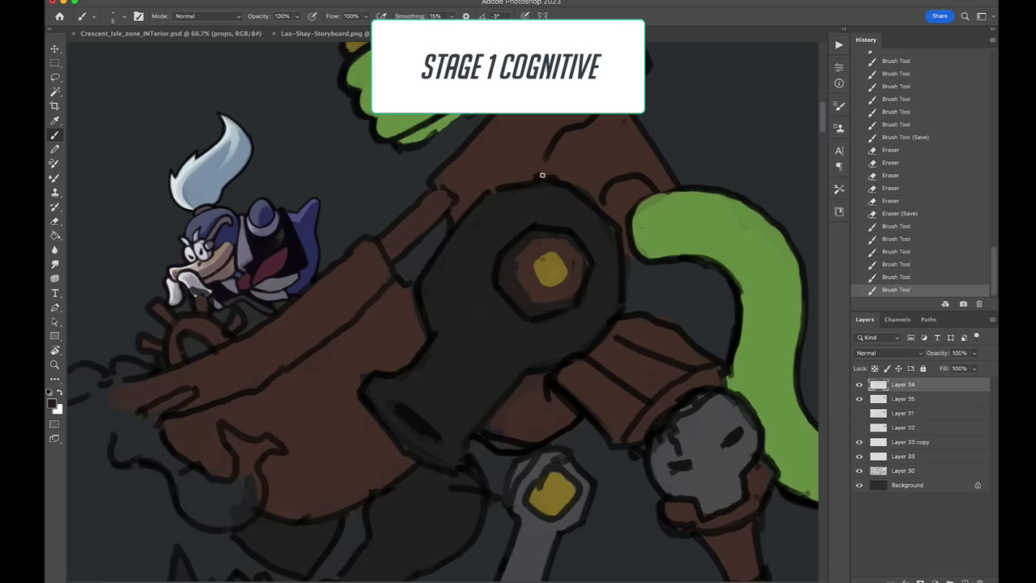
{"action": "mouse_move", "coordinate": [507, 252]}
{"action": "left_mouse_down"}
{"action": "mouse_move", "coordinate": [518, 234]}
{"action": "mouse_move", "coordinate": [534, 243]}
{"action": "left_mouse_up"}
{"action": "scroll", "coordinate": [557, 260], "scroll_direction": "up", "scroll_amount": 3}
{"action": "mouse_move", "coordinate": [610, 263]}
{"action": "left_mouse_down"}
{"action": "mouse_move", "coordinate": [587, 216]}
{"action": "mouse_move", "coordinate": [541, 275]}
{"action": "left_mouse_up"}
{"action": "left_click", "coordinate": [52, 403]}
{"action": "left_click", "coordinate": [898, 389]}
{"action": "left_click_drag", "start_coordinate": [559, 231], "coordinate": [592, 228]}
Step: Shade the cannon's upper edge with mid-grey and add a lighter grey band toward the muzzle
{"action": "scroll", "coordinate": [592, 228], "scroll_direction": "down", "scroll_amount": 3}
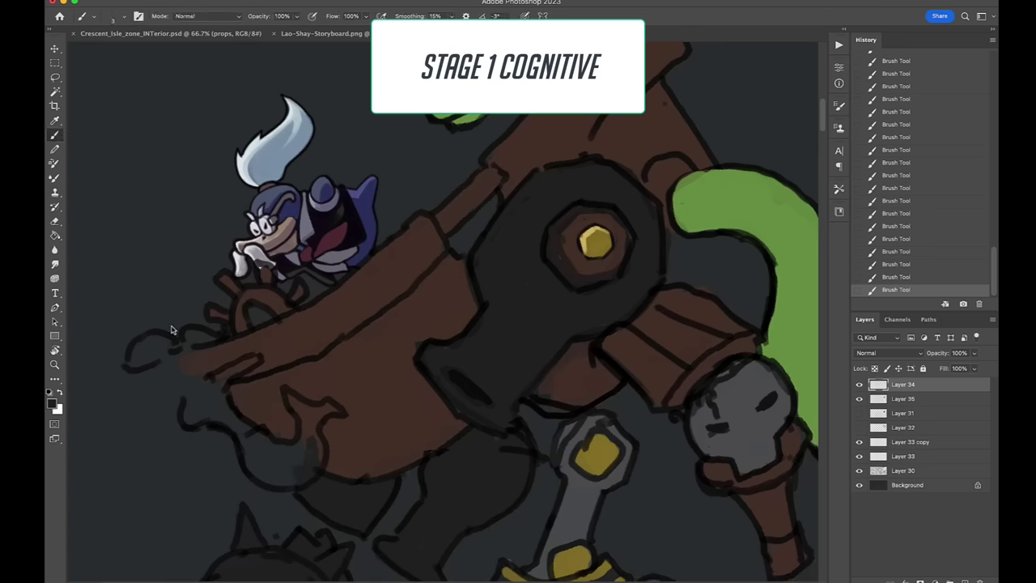
{"action": "left_click_drag", "start_coordinate": [550, 172], "coordinate": [519, 243]}
{"action": "left_click", "coordinate": [519, 243], "text": "alt"}
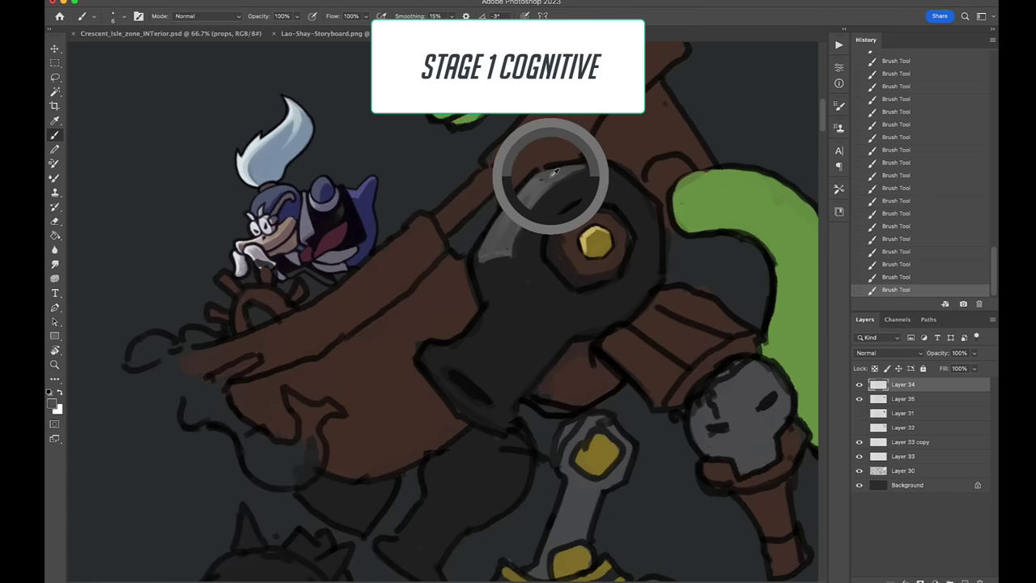
{"action": "left_click_drag", "start_coordinate": [583, 164], "coordinate": [520, 241]}
{"action": "left_click_drag", "start_coordinate": [503, 305], "coordinate": [476, 345]}
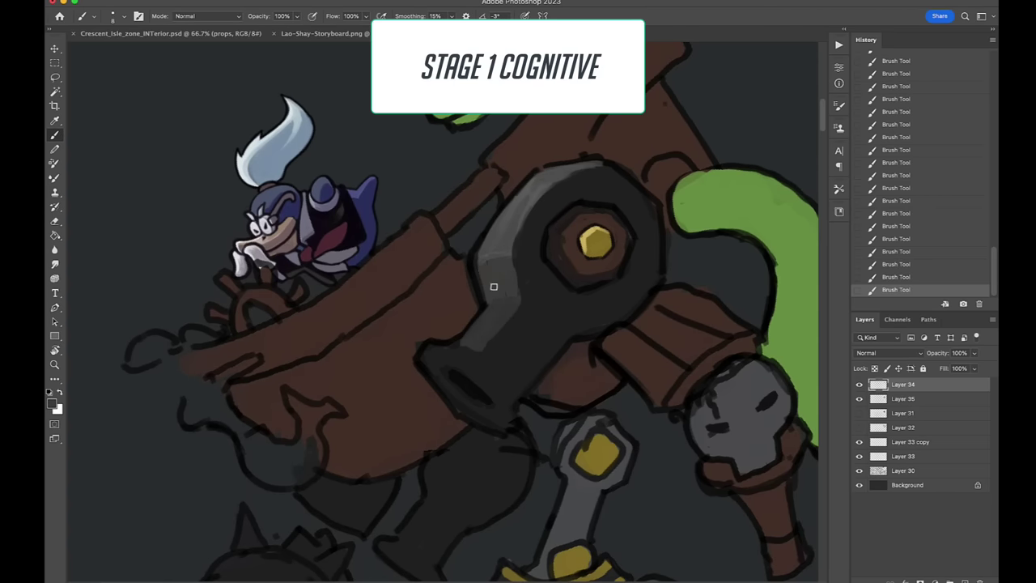
{"action": "left_click_drag", "start_coordinate": [570, 242], "coordinate": [631, 171]}
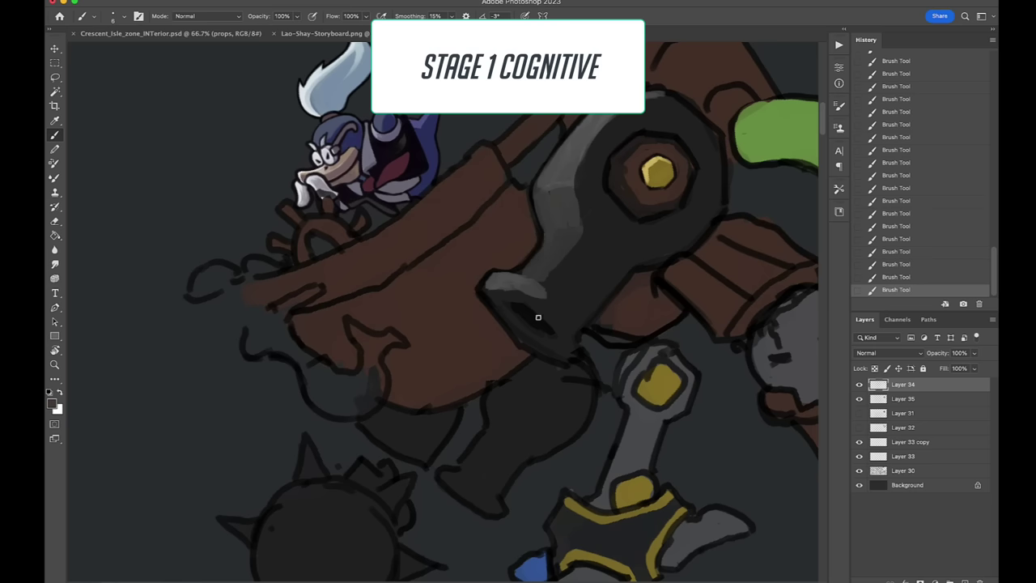
{"action": "left_click", "coordinate": [544, 284], "text": "alt"}
Step: Shade the cannon muzzle with a light stroke, a darkened interior and a small dark dab
{"action": "left_click_drag", "start_coordinate": [533, 288], "coordinate": [491, 311]}
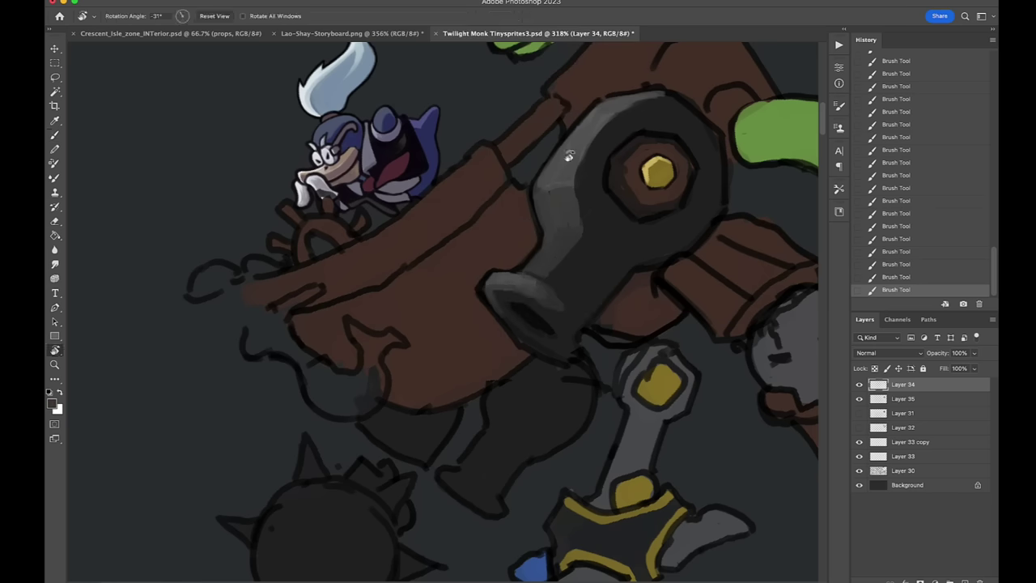
{"action": "scroll", "coordinate": [491, 311], "scroll_direction": "up", "scroll_amount": 3}
{"action": "key", "text": "super+z"}
{"action": "key", "text": "super+shift+z"}
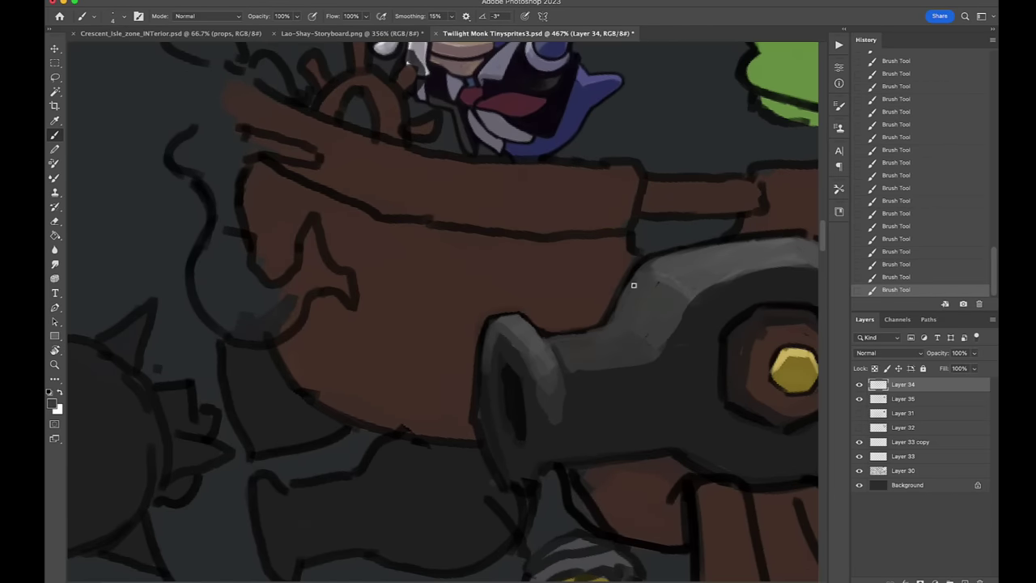
{"action": "scroll", "coordinate": [651, 278], "scroll_direction": "down", "scroll_amount": 3}
{"action": "scroll", "coordinate": [652, 278], "scroll_direction": "right", "scroll_amount": 3}
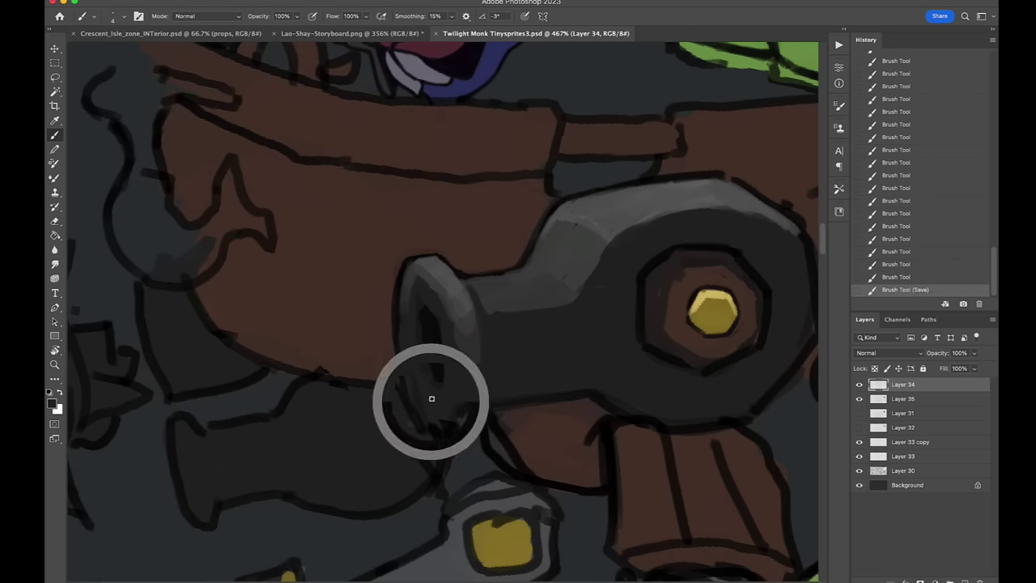
{"action": "left_click", "coordinate": [473, 405]}
{"action": "left_click_drag", "start_coordinate": [473, 405], "coordinate": [424, 362]}
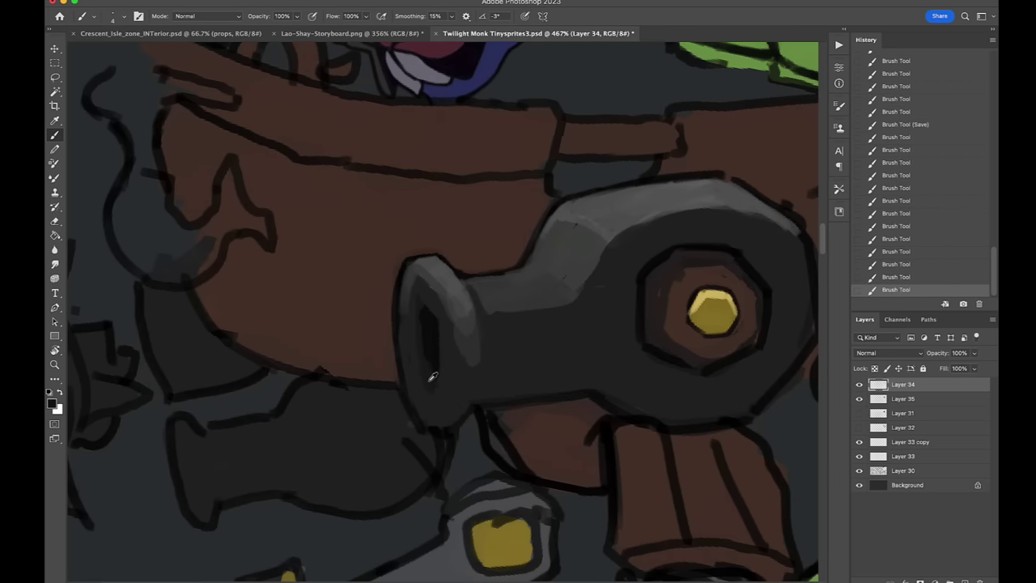
{"action": "left_click", "coordinate": [413, 332]}
Step: Deepen the shadow under the brown beam and lighten the top of the skull
{"action": "scroll", "coordinate": [639, 233], "scroll_direction": "down", "scroll_amount": 3}
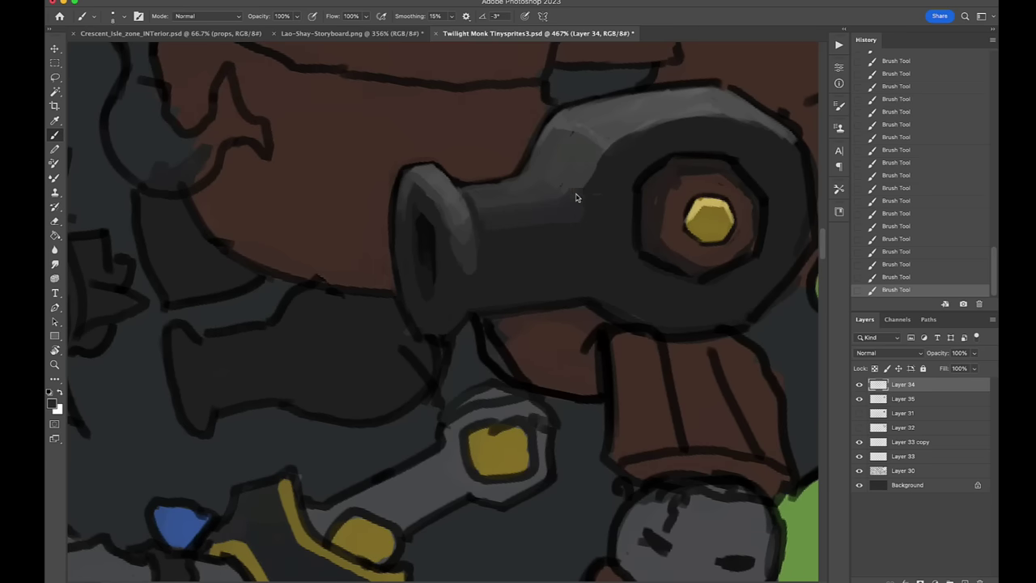
{"action": "scroll", "coordinate": [790, 158], "scroll_direction": "right", "scroll_amount": 2}
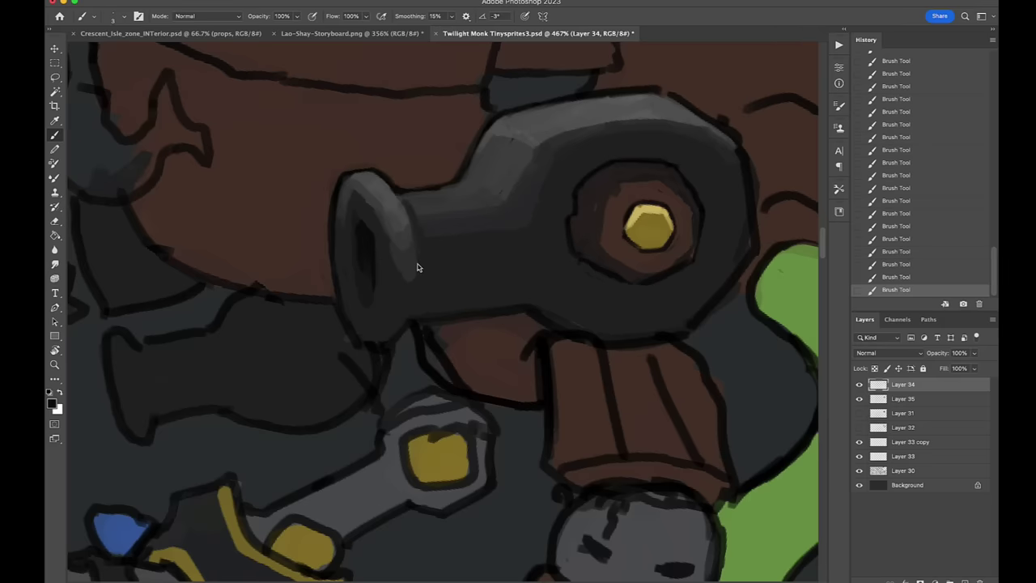
{"action": "scroll", "coordinate": [418, 267], "scroll_direction": "left", "scroll_amount": 3}
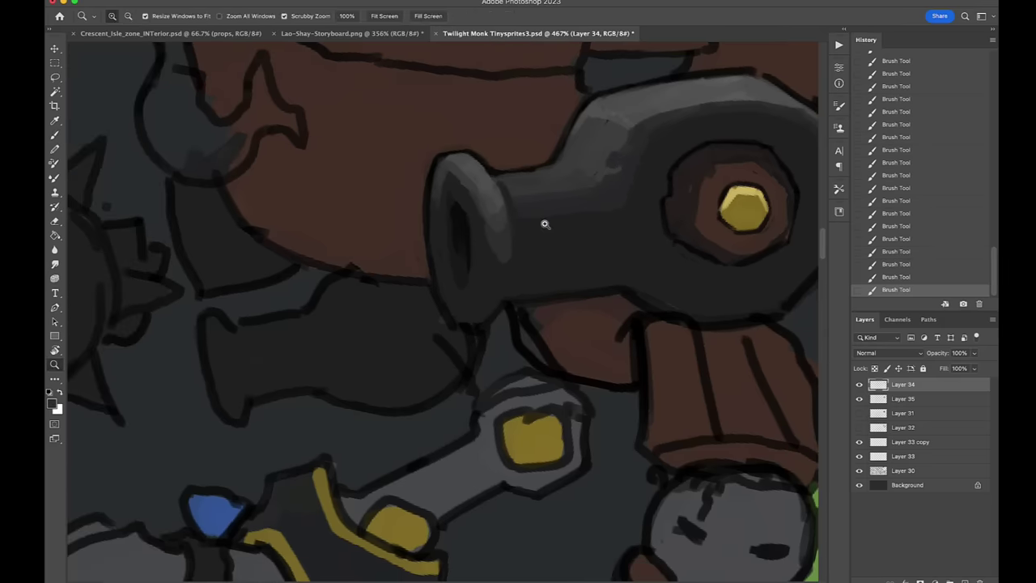
{"action": "scroll", "coordinate": [545, 225], "scroll_direction": "down", "scroll_amount": 2}
{"action": "left_click_drag", "start_coordinate": [691, 196], "coordinate": [620, 256]}
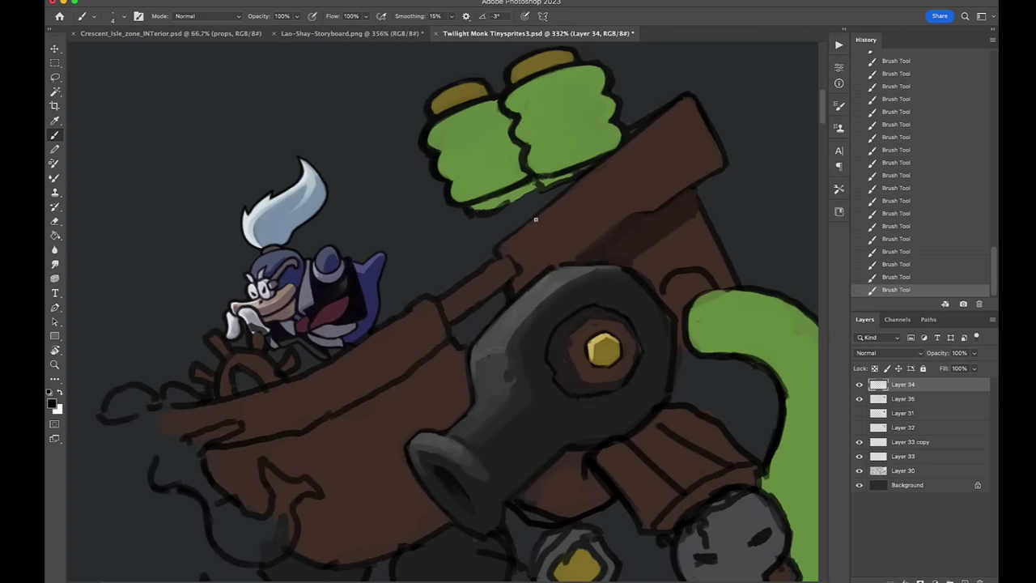
{"action": "scroll", "coordinate": [535, 218], "scroll_direction": "down", "scroll_amount": 5}
{"action": "scroll", "coordinate": [586, 273], "scroll_direction": "up", "scroll_amount": 2}
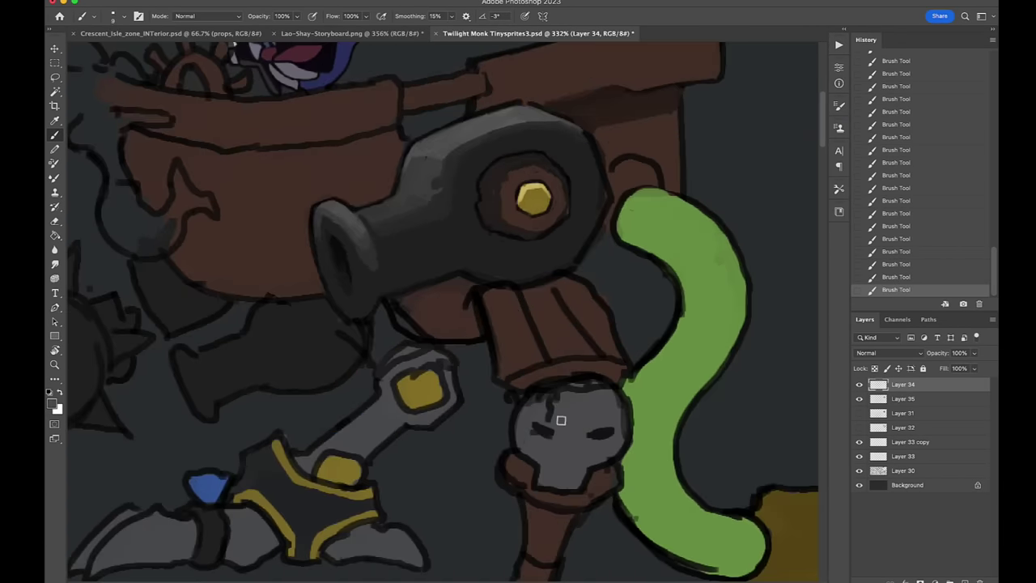
{"action": "left_click_drag", "start_coordinate": [562, 420], "coordinate": [568, 436]}
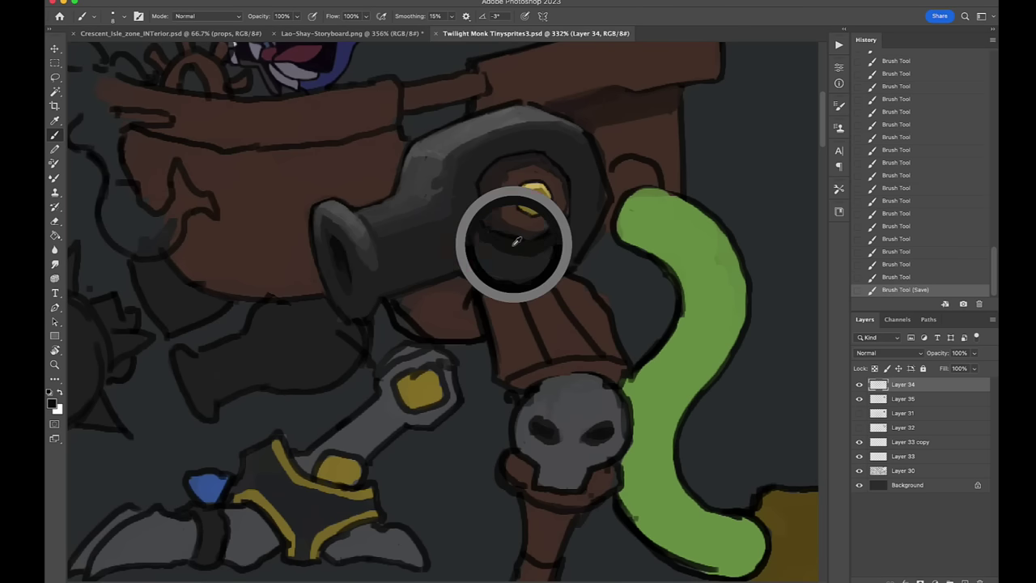
Step: Darken the joint under the gun barrel with a curved shadow, brown patch and darker bolt surround
{"action": "mouse_move", "coordinate": [453, 301]}
{"action": "left_mouse_down"}
{"action": "mouse_move", "coordinate": [397, 304]}
{"action": "mouse_move", "coordinate": [465, 287]}
{"action": "mouse_move", "coordinate": [472, 307]}
{"action": "mouse_move", "coordinate": [338, 328]}
{"action": "mouse_move", "coordinate": [356, 356]}
{"action": "left_mouse_up"}
{"action": "scroll", "coordinate": [741, 209], "scroll_direction": "left", "scroll_amount": 5}
{"action": "left_click_drag", "start_coordinate": [514, 286], "coordinate": [538, 334]}
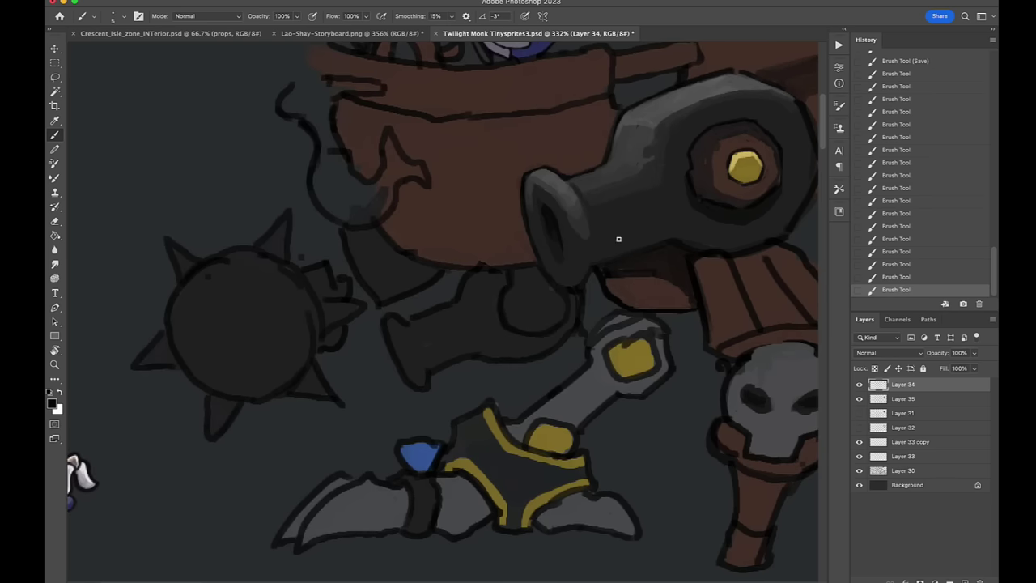
{"action": "mouse_move", "coordinate": [538, 288]}
{"action": "left_mouse_down"}
{"action": "mouse_move", "coordinate": [547, 328]}
{"action": "mouse_move", "coordinate": [535, 298]}
{"action": "left_mouse_up"}
{"action": "scroll", "coordinate": [534, 299], "scroll_direction": "up", "scroll_amount": 6}
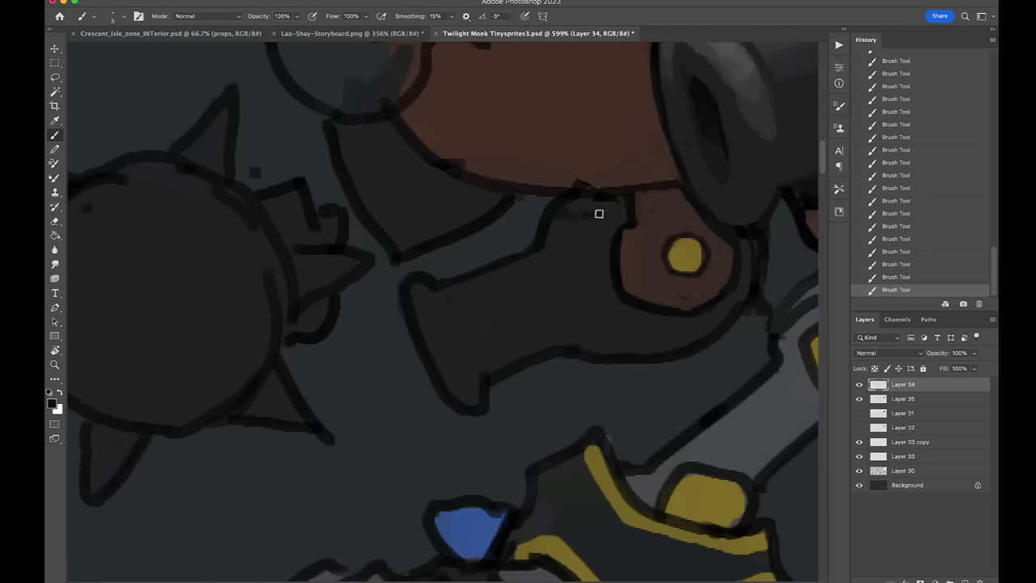
{"action": "left_click_drag", "start_coordinate": [599, 214], "coordinate": [622, 320]}
{"action": "scroll", "coordinate": [650, 262], "scroll_direction": "down", "scroll_amount": 2}
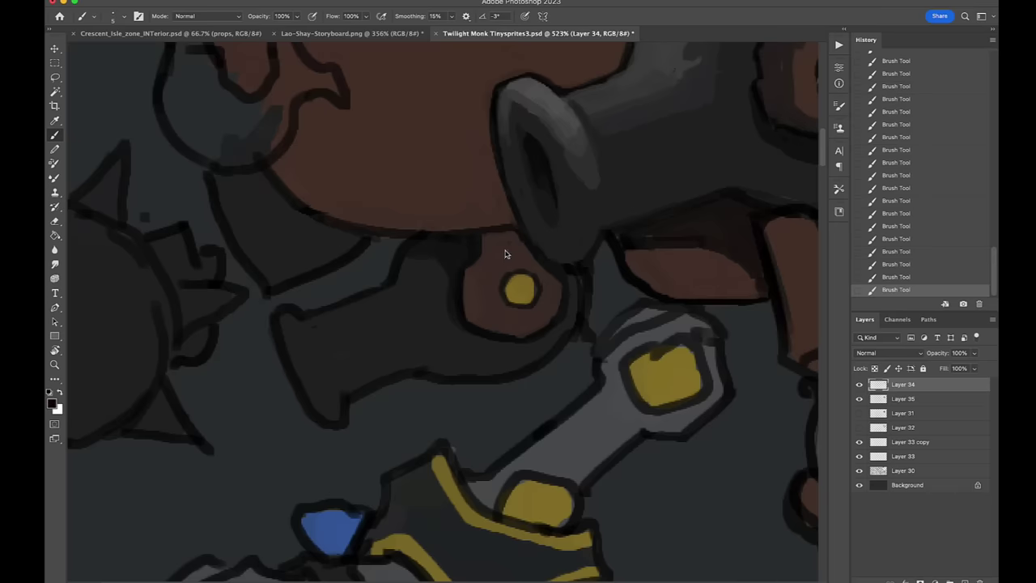
{"action": "mouse_move", "coordinate": [505, 248]}
{"action": "left_mouse_down"}
{"action": "mouse_move", "coordinate": [486, 268]}
{"action": "mouse_move", "coordinate": [517, 289]}
{"action": "mouse_move", "coordinate": [553, 278]}
{"action": "mouse_move", "coordinate": [511, 236]}
{"action": "left_mouse_up"}
Step: Clean up strokes near the brown piece and darken the dark shape's lower, left and upper edges
{"action": "scroll", "coordinate": [624, 169], "scroll_direction": "up", "scroll_amount": 1}
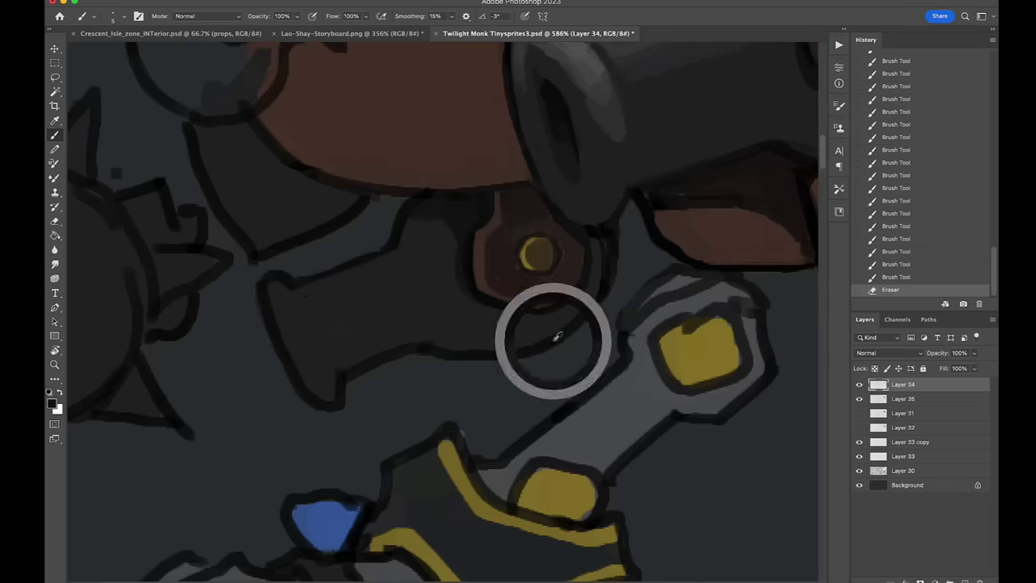
{"action": "mouse_move", "coordinate": [556, 336]}
{"action": "left_mouse_down"}
{"action": "mouse_move", "coordinate": [590, 282]}
{"action": "mouse_move", "coordinate": [603, 312]}
{"action": "left_mouse_up"}
{"action": "scroll", "coordinate": [428, 332], "scroll_direction": "down", "scroll_amount": 3}
{"action": "scroll", "coordinate": [427, 333], "scroll_direction": "left", "scroll_amount": 5}
{"action": "mouse_move", "coordinate": [539, 283]}
{"action": "left_mouse_down"}
{"action": "mouse_move", "coordinate": [597, 236]}
{"action": "mouse_move", "coordinate": [707, 247]}
{"action": "mouse_move", "coordinate": [506, 301]}
{"action": "mouse_move", "coordinate": [462, 202]}
{"action": "left_mouse_up"}
{"action": "left_click_drag", "start_coordinate": [485, 243], "coordinate": [524, 305]}
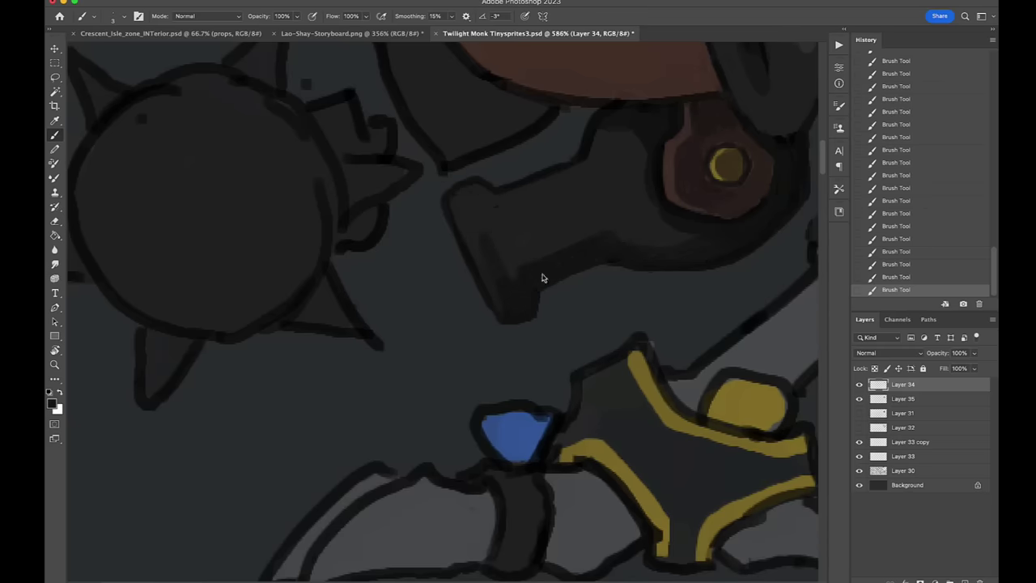
{"action": "mouse_move", "coordinate": [597, 147]}
{"action": "left_mouse_down"}
{"action": "mouse_move", "coordinate": [615, 126]}
{"action": "mouse_move", "coordinate": [657, 150]}
{"action": "left_mouse_up"}
Step: Highlight the wrench's lower edge in a light colour and save the file
{"action": "scroll", "coordinate": [574, 238], "scroll_direction": "down", "scroll_amount": 3}
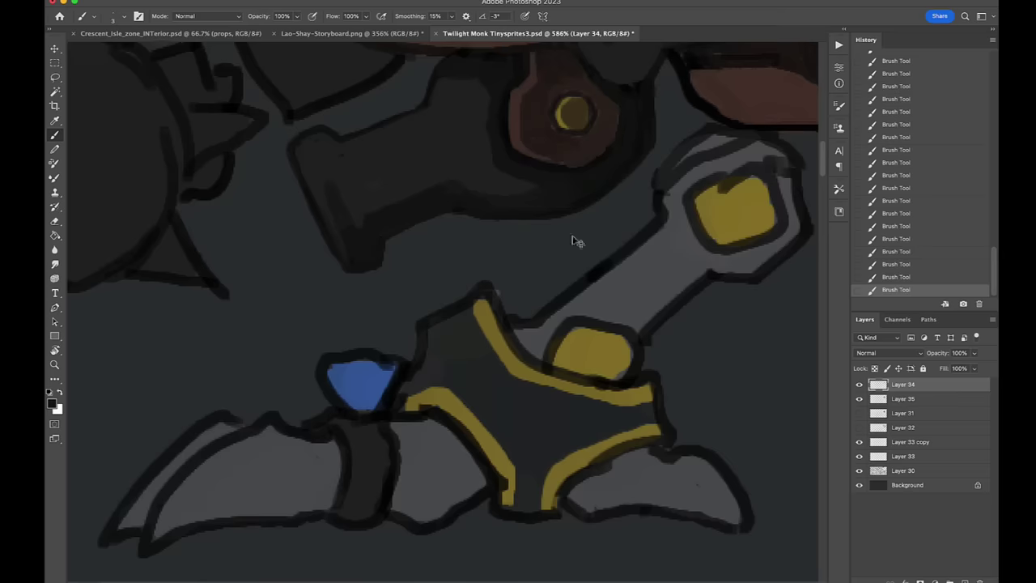
{"action": "scroll", "coordinate": [671, 290], "scroll_direction": "down", "scroll_amount": 2}
{"action": "left_click", "coordinate": [556, 363], "text": "alt"}
{"action": "mouse_move", "coordinate": [624, 336]}
{"action": "left_mouse_down"}
{"action": "mouse_move", "coordinate": [493, 419]}
{"action": "mouse_move", "coordinate": [427, 411]}
{"action": "left_mouse_up"}
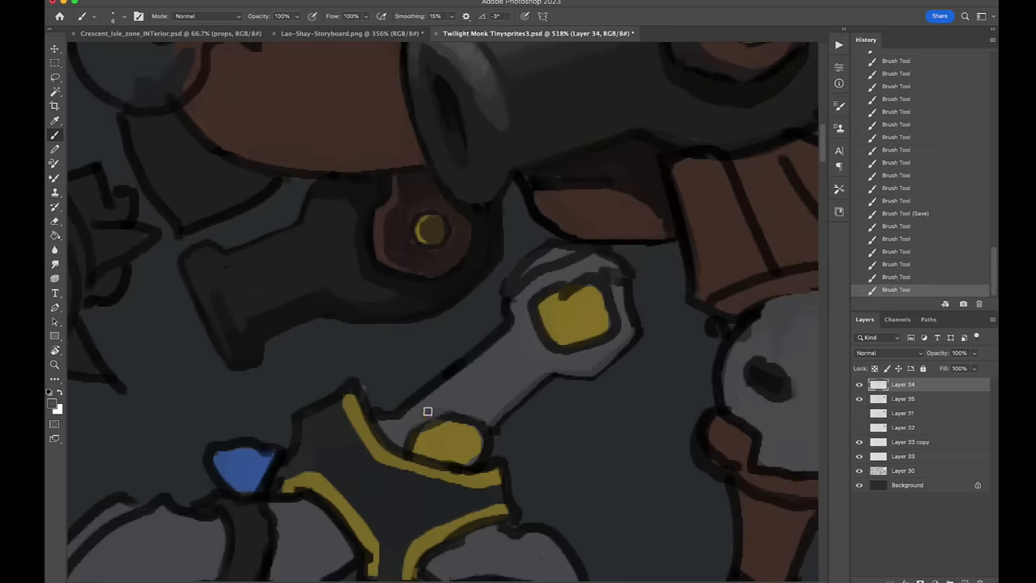
{"action": "key", "text": "e"}
{"action": "scroll", "coordinate": [428, 257], "scroll_direction": "down", "scroll_amount": 4}
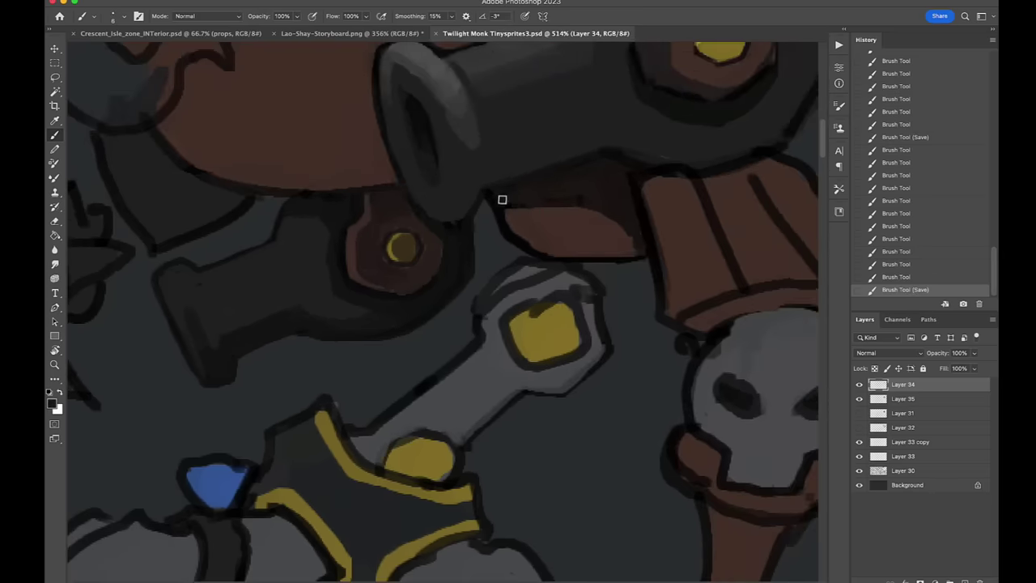
{"action": "key", "text": "super+s"}
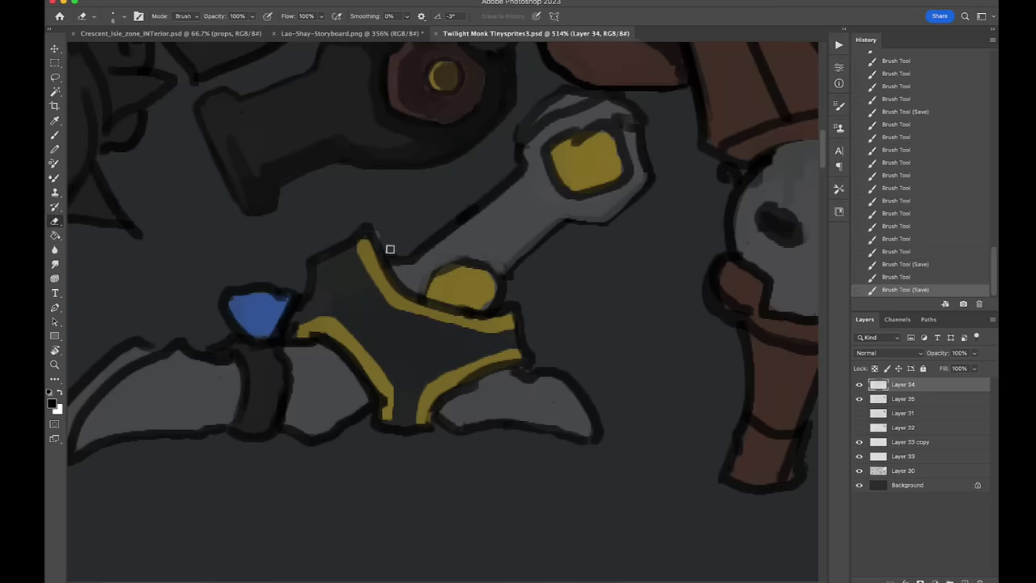
Step: Merge Layer 34 into Layer 35, outline the wrench head and erase stray marks
{"action": "key", "text": "ctrl+e"}
{"action": "mouse_move", "coordinate": [390, 249]}
{"action": "left_mouse_down"}
{"action": "mouse_move", "coordinate": [377, 226]}
{"action": "mouse_move", "coordinate": [326, 240]}
{"action": "left_mouse_up"}
{"action": "key", "text": "b"}
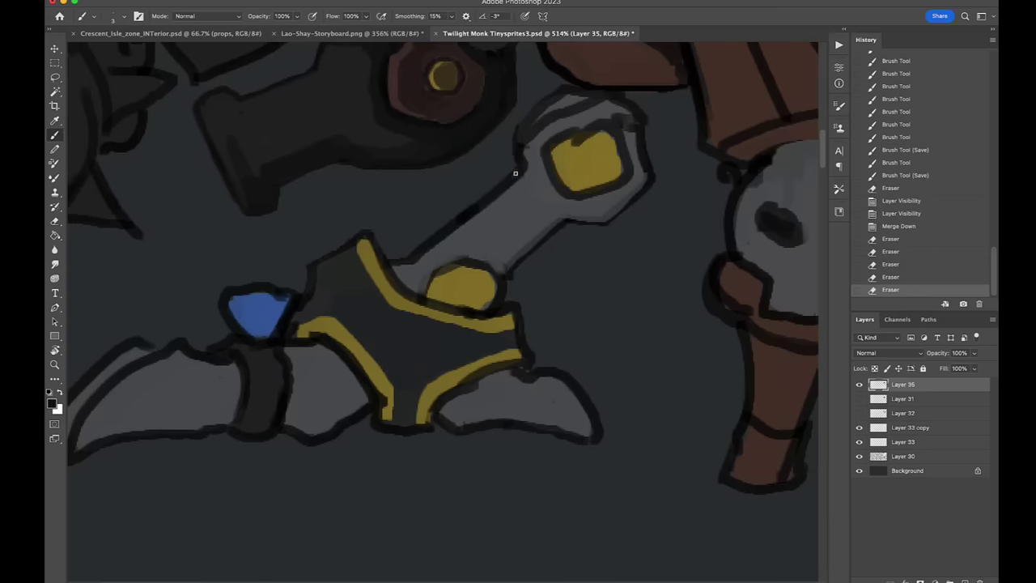
{"action": "mouse_move", "coordinate": [515, 174]}
{"action": "left_mouse_down"}
{"action": "mouse_move", "coordinate": [534, 141]}
{"action": "mouse_move", "coordinate": [523, 142]}
{"action": "mouse_move", "coordinate": [526, 124]}
{"action": "mouse_move", "coordinate": [634, 149]}
{"action": "mouse_move", "coordinate": [588, 148]}
{"action": "left_mouse_up"}
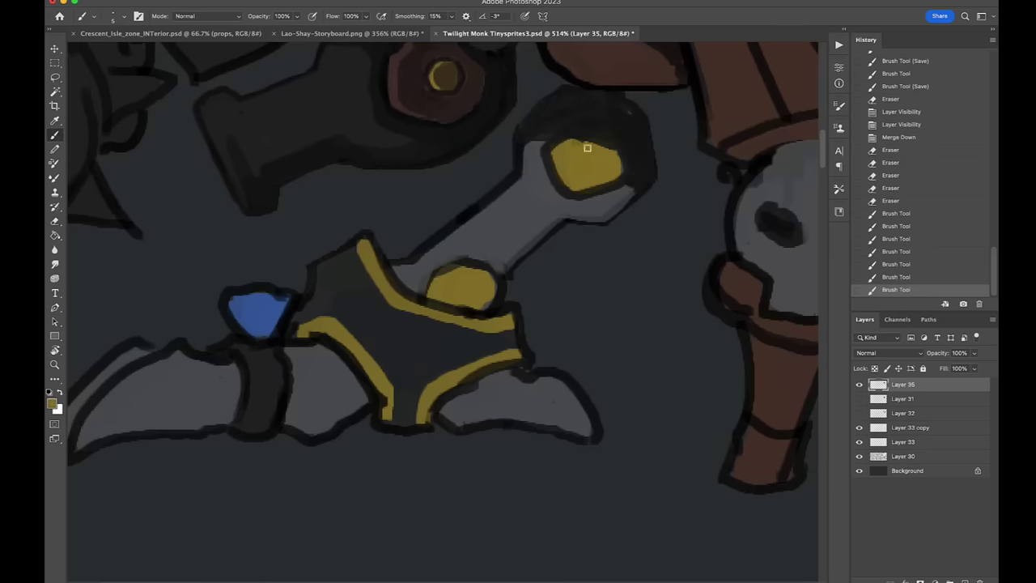
{"action": "scroll", "coordinate": [588, 148], "scroll_direction": "down", "scroll_amount": 3}
{"action": "scroll", "coordinate": [641, 262], "scroll_direction": "up", "scroll_amount": 3}
{"action": "left_click_drag", "start_coordinate": [518, 204], "coordinate": [791, 169]}
{"action": "key", "text": "e"}
{"action": "left_click", "coordinate": [80, 237]}
Step: Lasso the left green cup and cut and paste it onto new Layer 36
{"action": "scroll", "coordinate": [80, 236], "scroll_direction": "up", "scroll_amount": 4}
{"action": "key", "text": "l"}
{"action": "left_click_drag", "start_coordinate": [592, 152], "coordinate": [489, 308]}
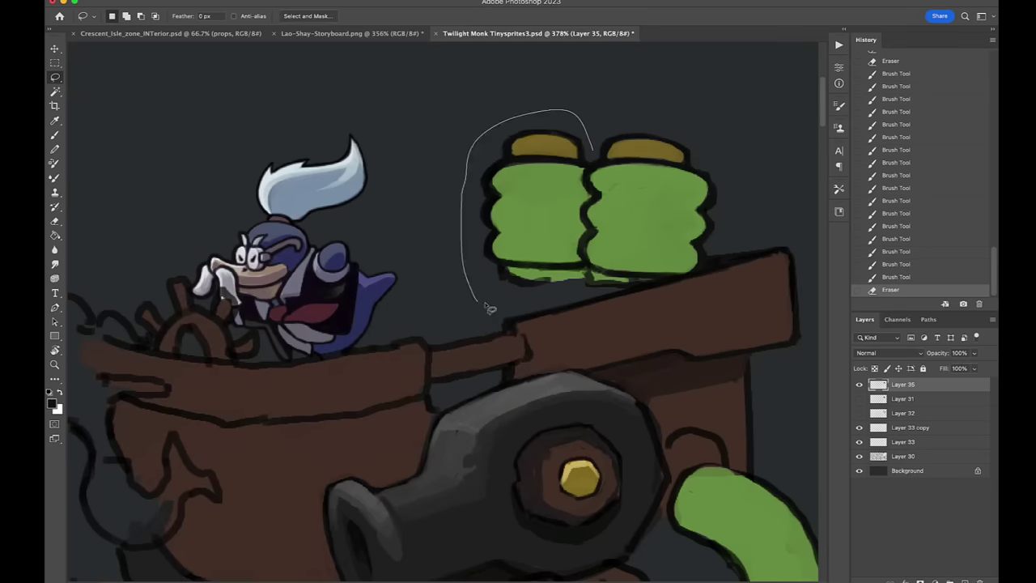
{"action": "left_click_drag", "start_coordinate": [588, 192], "coordinate": [592, 154]}
{"action": "key", "text": "ctrl+x"}
{"action": "key", "text": "ctrl+v"}
Step: Reposition and transform the cup, move Layer 36 below Layer 35, and resume painting on Layer 35
{"action": "left_click_drag", "start_coordinate": [534, 219], "coordinate": [541, 222]}
{"action": "key", "text": "ctrl+t"}
{"action": "left_click_drag", "start_coordinate": [495, 219], "coordinate": [502, 219]}
{"action": "key", "text": "Return"}
{"action": "key", "text": "ctrl+bracketleft"}
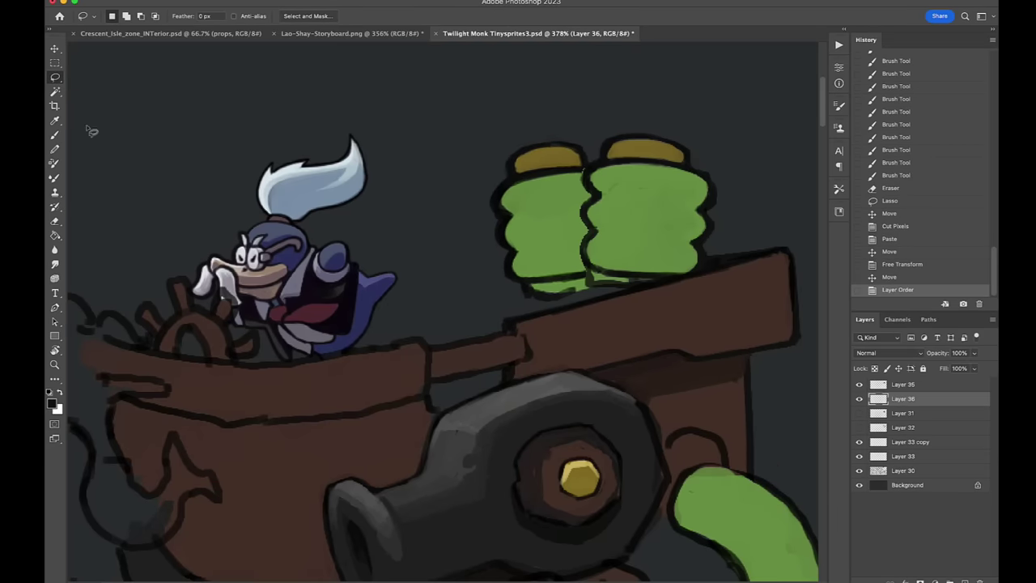
{"action": "key", "text": "b"}
{"action": "scroll", "coordinate": [442, 313], "scroll_direction": "down", "scroll_amount": 2}
{"action": "left_click", "coordinate": [903, 385]}
Step: Paint an olive band under the cup and a long black line along the beam
{"action": "scroll", "coordinate": [442, 313], "scroll_direction": "up", "scroll_amount": 3}
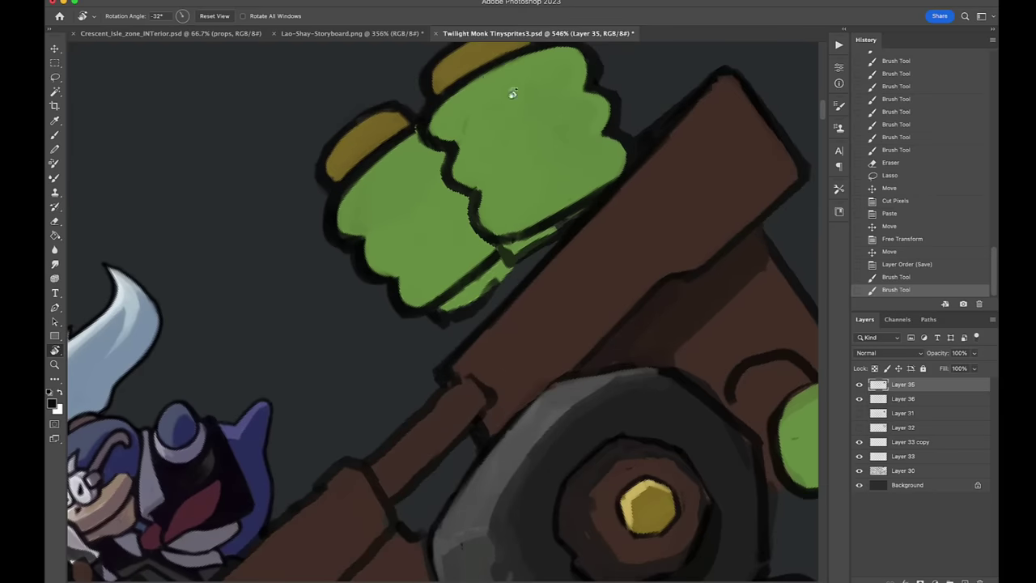
{"action": "mouse_move", "coordinate": [528, 243]}
{"action": "left_mouse_down"}
{"action": "mouse_move", "coordinate": [595, 201]}
{"action": "mouse_move", "coordinate": [518, 219]}
{"action": "mouse_move", "coordinate": [445, 300]}
{"action": "mouse_move", "coordinate": [453, 323]}
{"action": "left_mouse_up"}
{"action": "left_click", "coordinate": [445, 301], "text": "alt"}
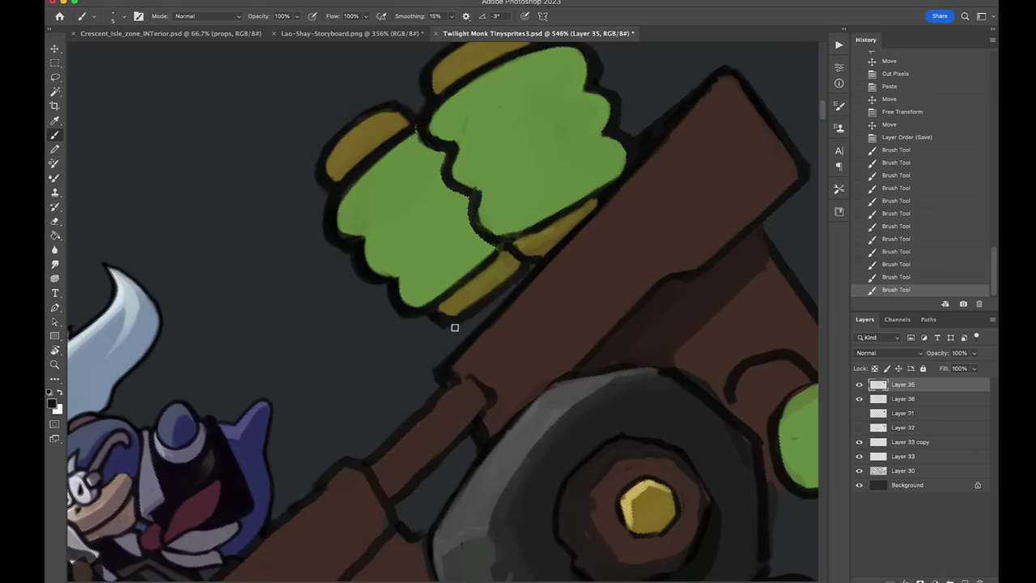
{"action": "mouse_move", "coordinate": [400, 352]}
{"action": "left_mouse_down"}
{"action": "mouse_move", "coordinate": [433, 325]}
{"action": "mouse_move", "coordinate": [345, 426]}
{"action": "mouse_move", "coordinate": [358, 430]}
{"action": "mouse_move", "coordinate": [400, 513]}
{"action": "mouse_move", "coordinate": [495, 291]}
{"action": "mouse_move", "coordinate": [386, 424]}
{"action": "left_mouse_up"}
{"action": "mouse_move", "coordinate": [122, 534]}
{"action": "left_mouse_down"}
{"action": "mouse_move", "coordinate": [252, 416]}
{"action": "mouse_move", "coordinate": [384, 363]}
{"action": "mouse_move", "coordinate": [629, 155]}
{"action": "mouse_move", "coordinate": [558, 130]}
{"action": "mouse_move", "coordinate": [516, 215]}
{"action": "mouse_move", "coordinate": [603, 270]}
{"action": "left_mouse_up"}
{"action": "key", "text": "e"}
{"action": "key", "text": "r"}
{"action": "key", "text": "b"}
Step: Add a pinkish shape at the hull's left end and fill the ship's wheel gap with brown
{"action": "scroll", "coordinate": [603, 270], "scroll_direction": "down", "scroll_amount": 5}
{"action": "scroll", "coordinate": [412, 320], "scroll_direction": "up", "scroll_amount": 3}
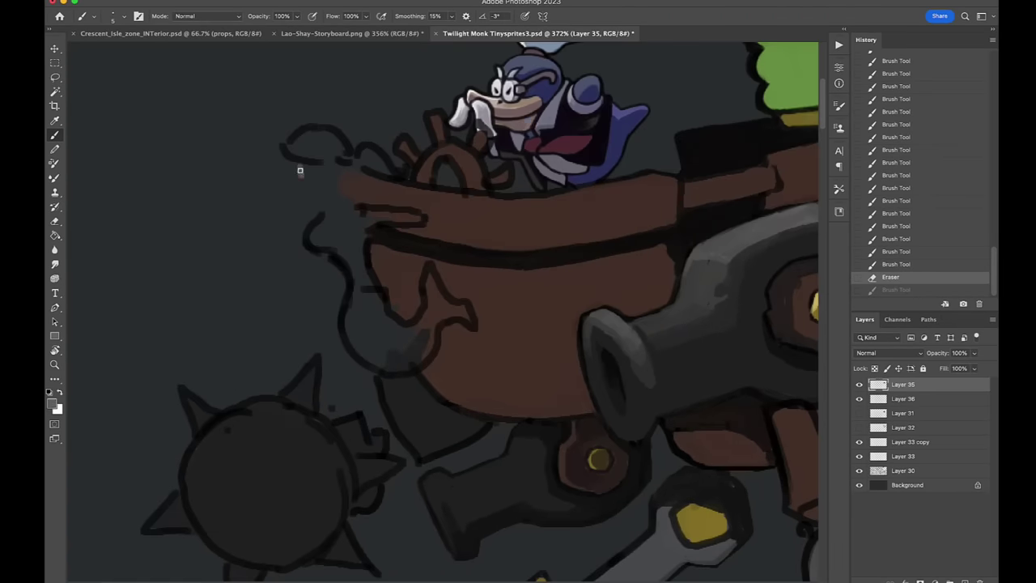
{"action": "mouse_move", "coordinate": [318, 193]}
{"action": "left_mouse_down"}
{"action": "mouse_move", "coordinate": [306, 166]}
{"action": "mouse_move", "coordinate": [327, 188]}
{"action": "left_mouse_up"}
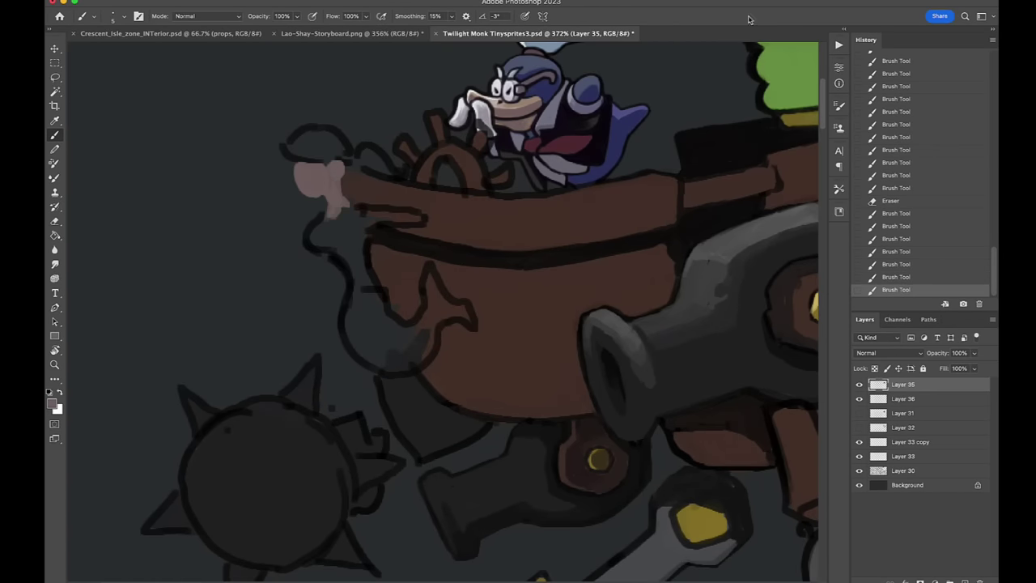
{"action": "scroll", "coordinate": [450, 152], "scroll_direction": "up", "scroll_amount": 3}
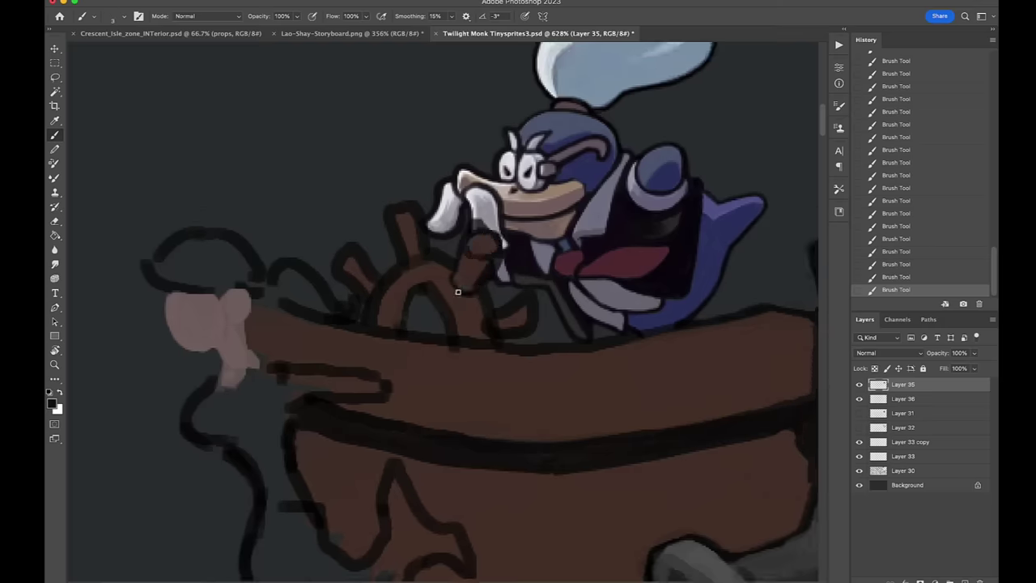
{"action": "left_click", "coordinate": [489, 290], "text": "alt"}
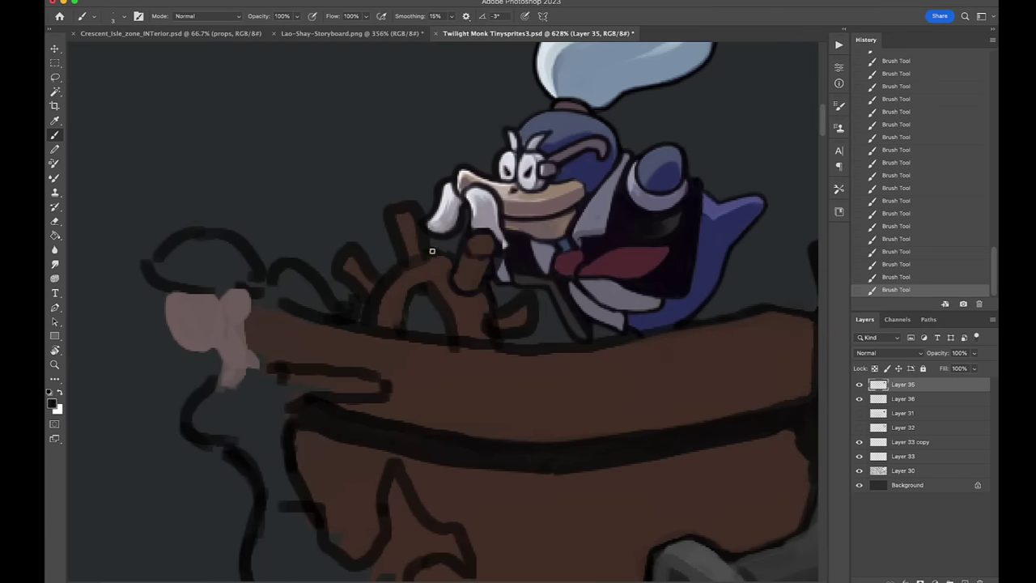
{"action": "left_click_drag", "start_coordinate": [420, 284], "coordinate": [454, 323]}
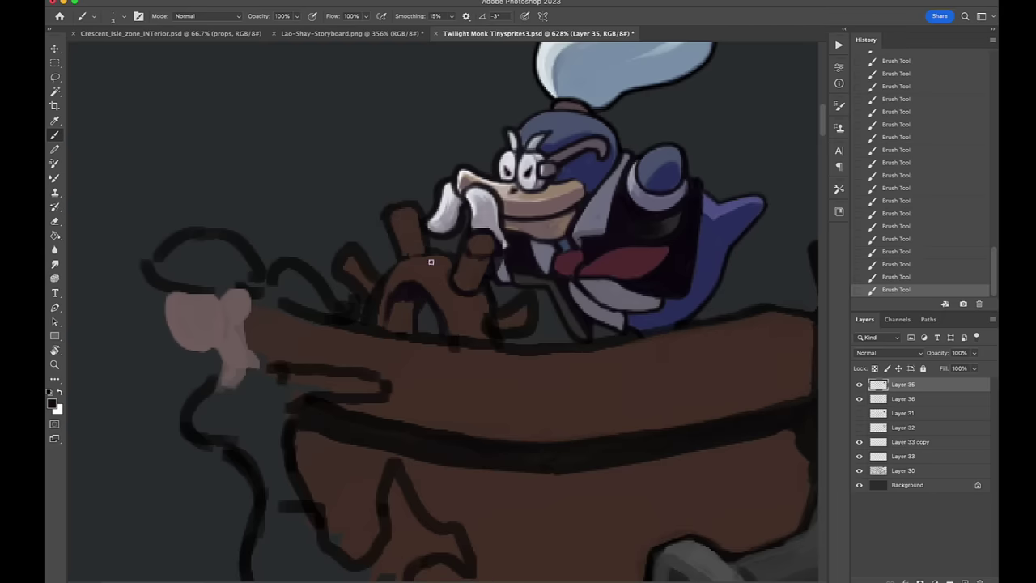
Step: Rotate the view to the plank's angle and paint light strokes along its top edge
{"action": "left_click", "coordinate": [431, 261], "text": "alt"}
{"action": "left_click_drag", "start_coordinate": [431, 262], "coordinate": [614, 148]}
{"action": "left_click", "coordinate": [51, 402]}
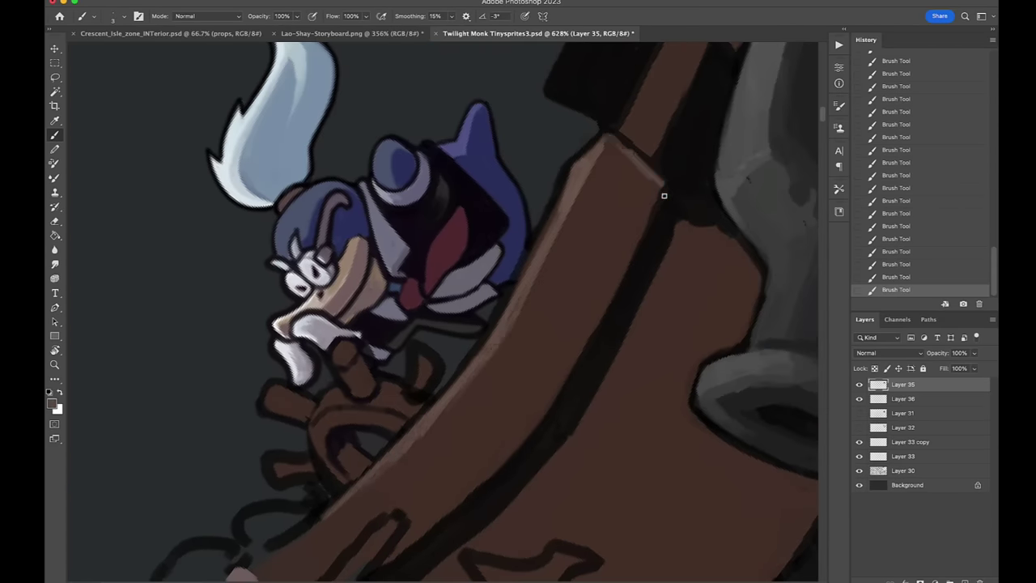
{"action": "mouse_move", "coordinate": [664, 195]}
{"action": "left_mouse_down"}
{"action": "mouse_move", "coordinate": [606, 307]}
{"action": "mouse_move", "coordinate": [518, 219]}
{"action": "left_mouse_up"}
{"action": "mouse_move", "coordinate": [607, 180]}
{"action": "left_mouse_down"}
{"action": "mouse_move", "coordinate": [743, 94]}
{"action": "mouse_move", "coordinate": [536, 241]}
{"action": "left_mouse_up"}
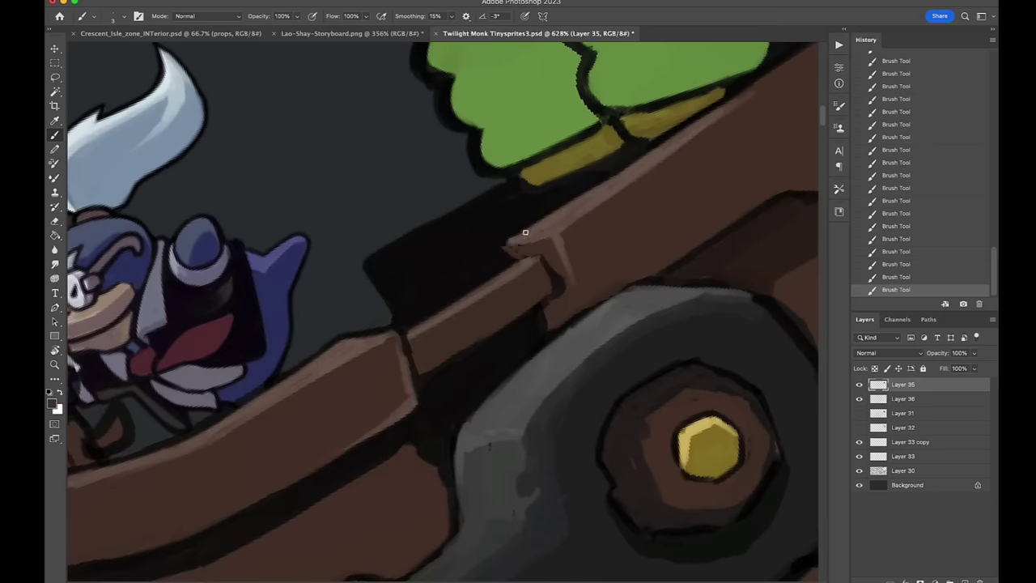
{"action": "scroll", "coordinate": [501, 238], "scroll_direction": "down", "scroll_amount": 5}
{"action": "scroll", "coordinate": [599, 340], "scroll_direction": "up", "scroll_amount": 5}
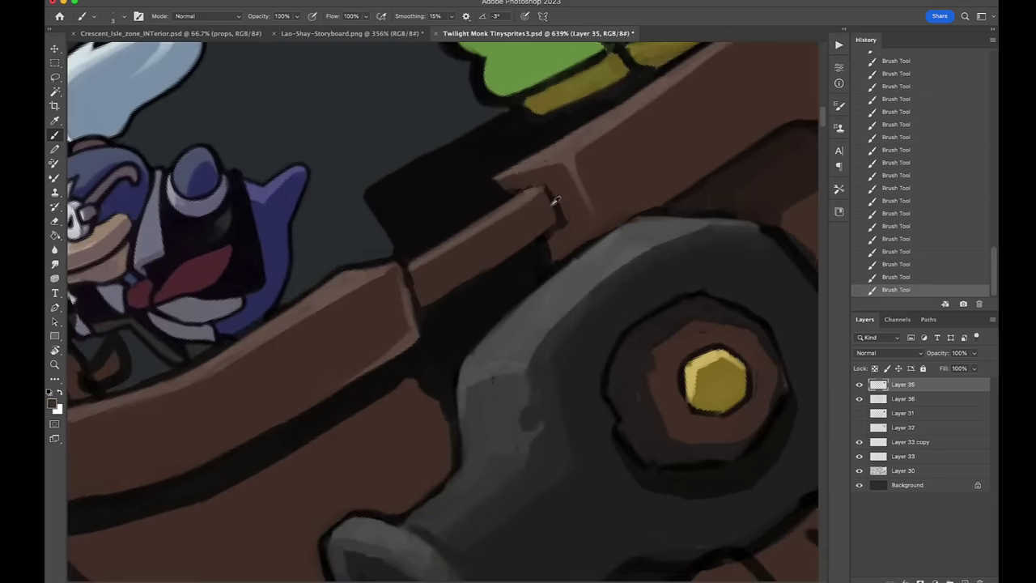
{"action": "scroll", "coordinate": [555, 200], "scroll_direction": "down", "scroll_amount": 4}
{"action": "scroll", "coordinate": [412, 250], "scroll_direction": "up", "scroll_amount": 5}
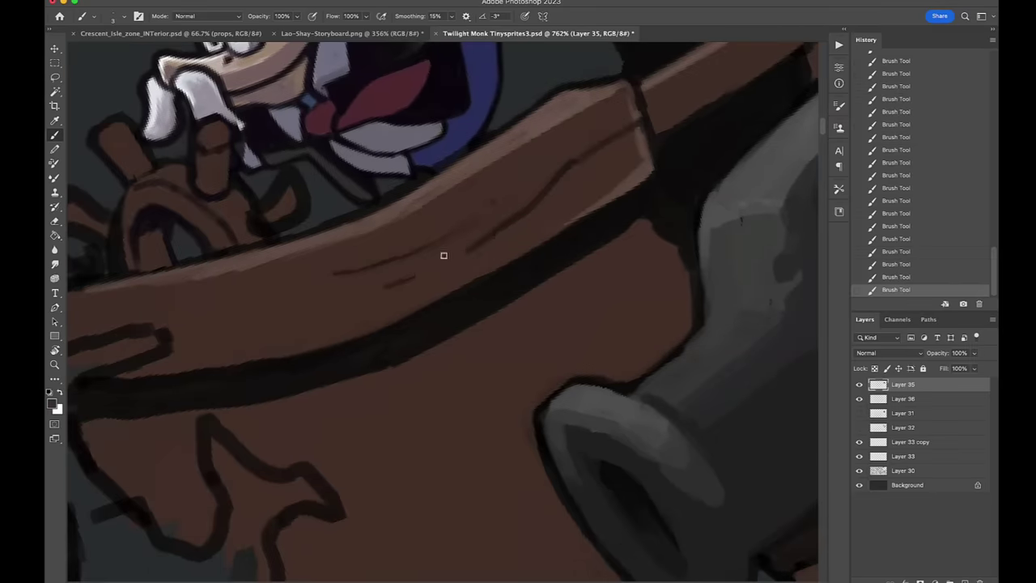
Step: Add two more light highlight strokes along the top plank
{"action": "left_click_drag", "start_coordinate": [328, 273], "coordinate": [534, 144]}
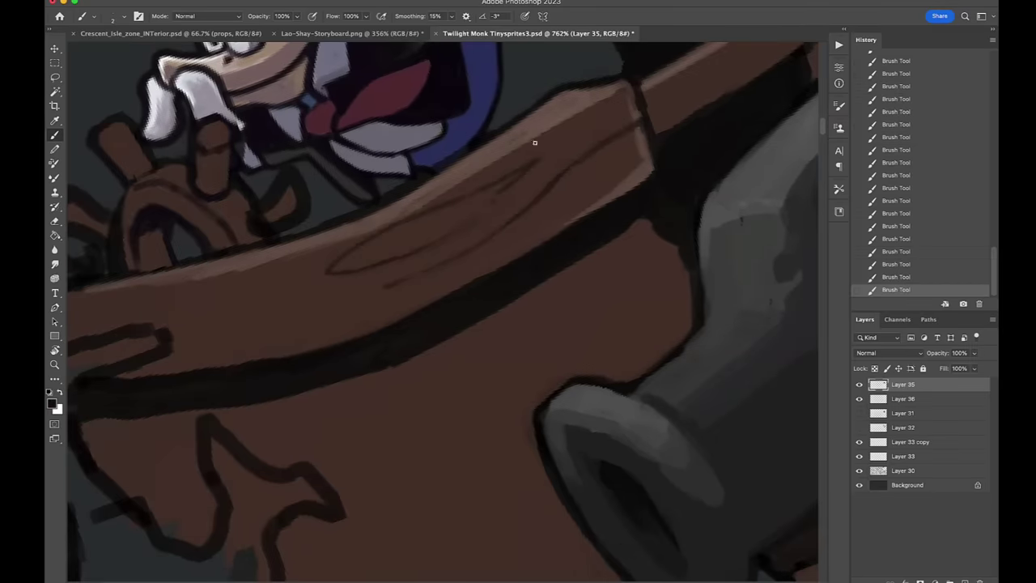
{"action": "left_click_drag", "start_coordinate": [590, 123], "coordinate": [485, 161]}
{"action": "scroll", "coordinate": [486, 161], "scroll_direction": "down", "scroll_amount": 4}
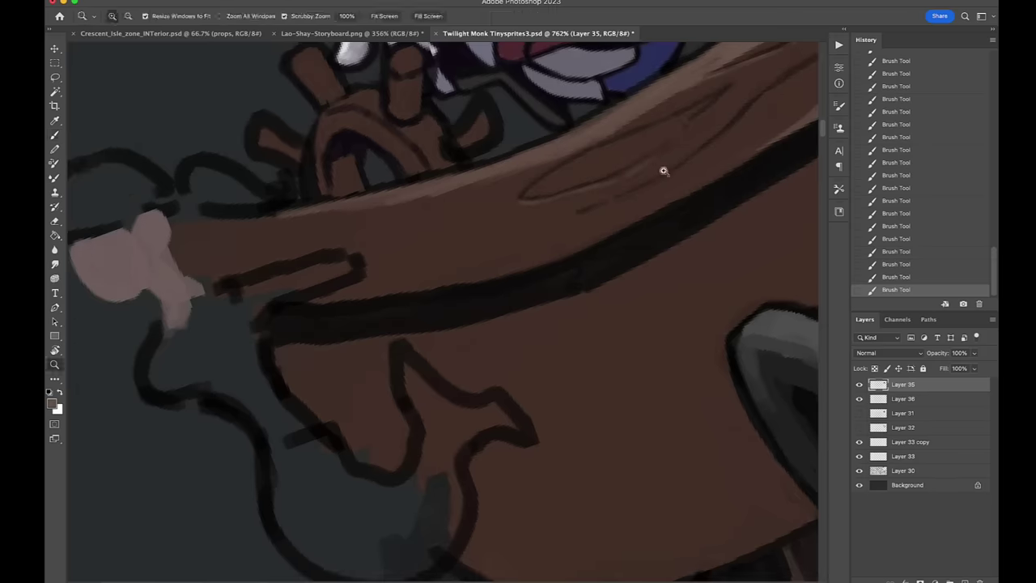
{"action": "scroll", "coordinate": [631, 171], "scroll_direction": "down", "scroll_amount": 1}
{"action": "scroll", "coordinate": [624, 176], "scroll_direction": "up", "scroll_amount": 5}
{"action": "key", "text": "ctrl+z"}
{"action": "key", "text": "ctrl+shift+z"}
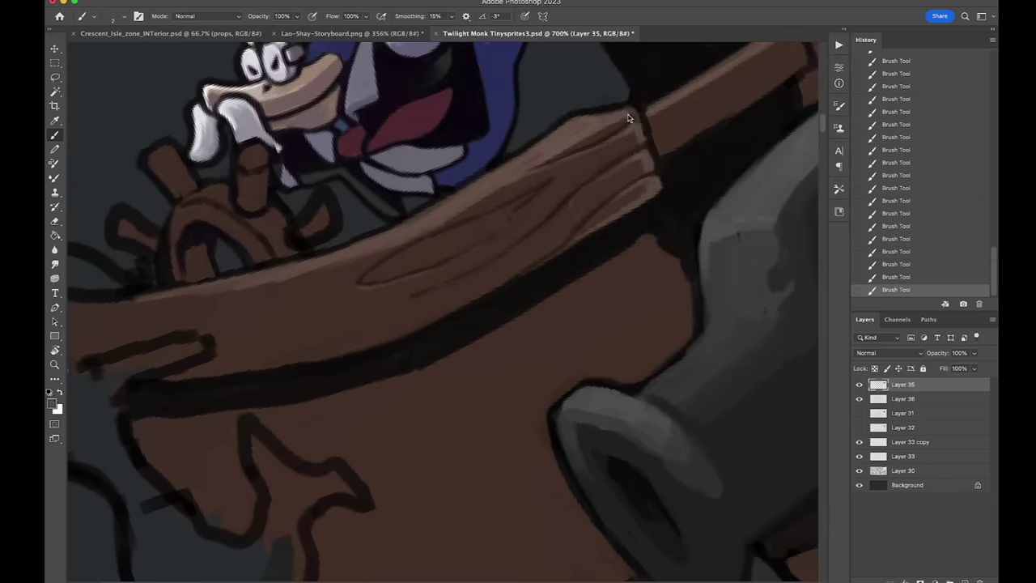
{"action": "scroll", "coordinate": [585, 169], "scroll_direction": "down", "scroll_amount": 5}
{"action": "scroll", "coordinate": [296, 381], "scroll_direction": "up", "scroll_amount": 5}
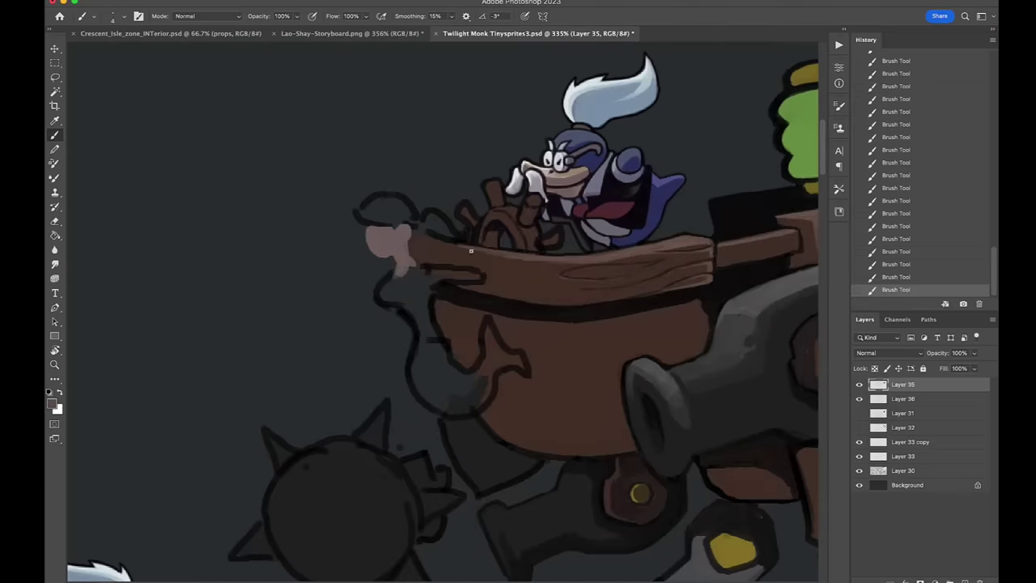
Step: Paint a blue blob below the beige shape and a red band across the top
{"action": "mouse_move", "coordinate": [296, 380]}
{"action": "left_mouse_down"}
{"action": "mouse_move", "coordinate": [326, 385]}
{"action": "mouse_move", "coordinate": [276, 383]}
{"action": "mouse_move", "coordinate": [285, 396]}
{"action": "mouse_move", "coordinate": [281, 363]}
{"action": "mouse_move", "coordinate": [308, 350]}
{"action": "mouse_move", "coordinate": [326, 356]}
{"action": "mouse_move", "coordinate": [360, 332]}
{"action": "left_mouse_up"}
{"action": "key", "text": "e"}
{"action": "key", "text": "b"}
{"action": "left_click", "coordinate": [671, 232], "text": "alt"}
{"action": "mouse_move", "coordinate": [220, 241]}
{"action": "left_mouse_down"}
{"action": "mouse_move", "coordinate": [297, 262]}
{"action": "mouse_move", "coordinate": [214, 247]}
{"action": "mouse_move", "coordinate": [319, 238]}
{"action": "mouse_move", "coordinate": [239, 289]}
{"action": "mouse_move", "coordinate": [287, 312]}
{"action": "left_mouse_up"}
Step: Outline the face under the red cap and the blue base, extending the skin-toned body downward
{"action": "left_click", "coordinate": [343, 239], "text": "alt"}
{"action": "mouse_move", "coordinate": [311, 271]}
{"action": "left_mouse_down"}
{"action": "mouse_move", "coordinate": [340, 244]}
{"action": "mouse_move", "coordinate": [321, 271]}
{"action": "left_mouse_up"}
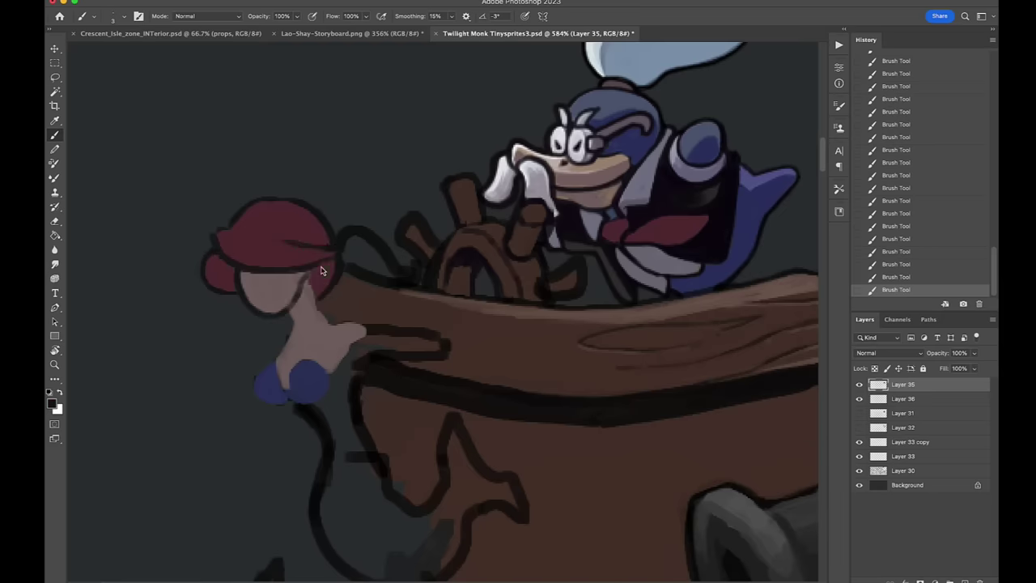
{"action": "left_click_drag", "start_coordinate": [280, 360], "coordinate": [256, 402]}
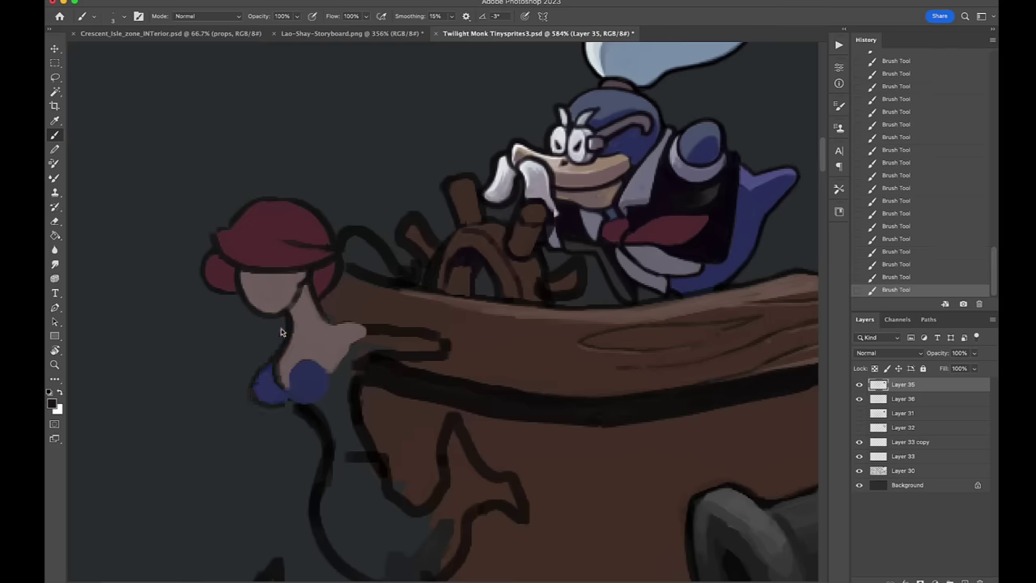
{"action": "mouse_move", "coordinate": [336, 362]}
{"action": "left_mouse_down"}
{"action": "mouse_move", "coordinate": [346, 371]}
{"action": "mouse_move", "coordinate": [300, 420]}
{"action": "left_mouse_up"}
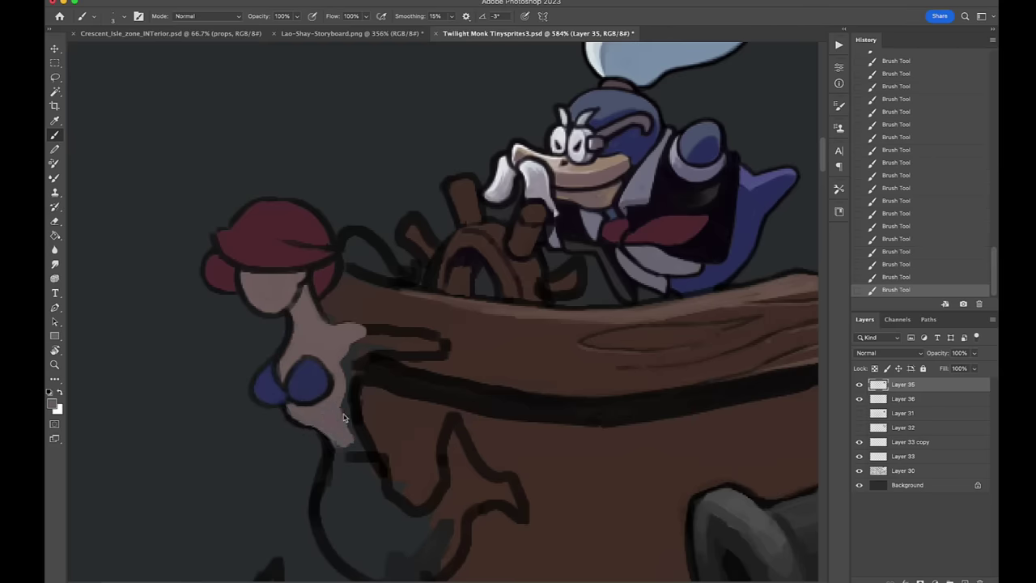
Step: Lighten the left and right of the spiked ball's interior
{"action": "scroll", "coordinate": [618, 278], "scroll_direction": "down", "scroll_amount": 5}
{"action": "scroll", "coordinate": [483, 281], "scroll_direction": "up", "scroll_amount": 5}
{"action": "mouse_move", "coordinate": [425, 200]}
{"action": "left_mouse_down"}
{"action": "mouse_move", "coordinate": [398, 236]}
{"action": "mouse_move", "coordinate": [348, 388]}
{"action": "left_mouse_up"}
{"action": "mouse_move", "coordinate": [474, 232]}
{"action": "left_mouse_down"}
{"action": "mouse_move", "coordinate": [513, 433]}
{"action": "mouse_move", "coordinate": [421, 450]}
{"action": "left_mouse_up"}
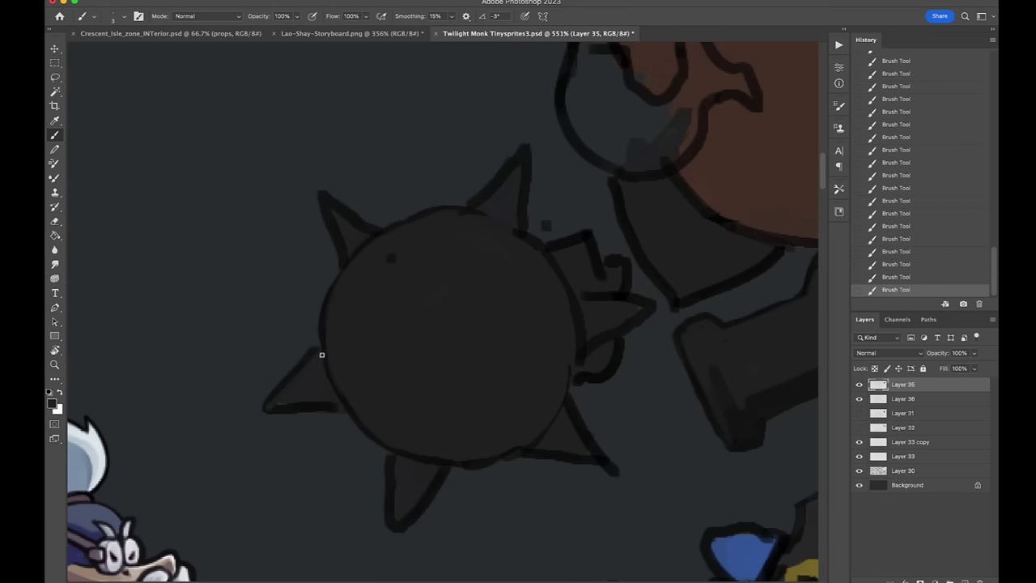
Step: With a light colour, highlight the spike's lower-left edge and the ball's upper rim
{"action": "key", "text": "Return"}
{"action": "left_click_drag", "start_coordinate": [255, 409], "coordinate": [320, 351]}
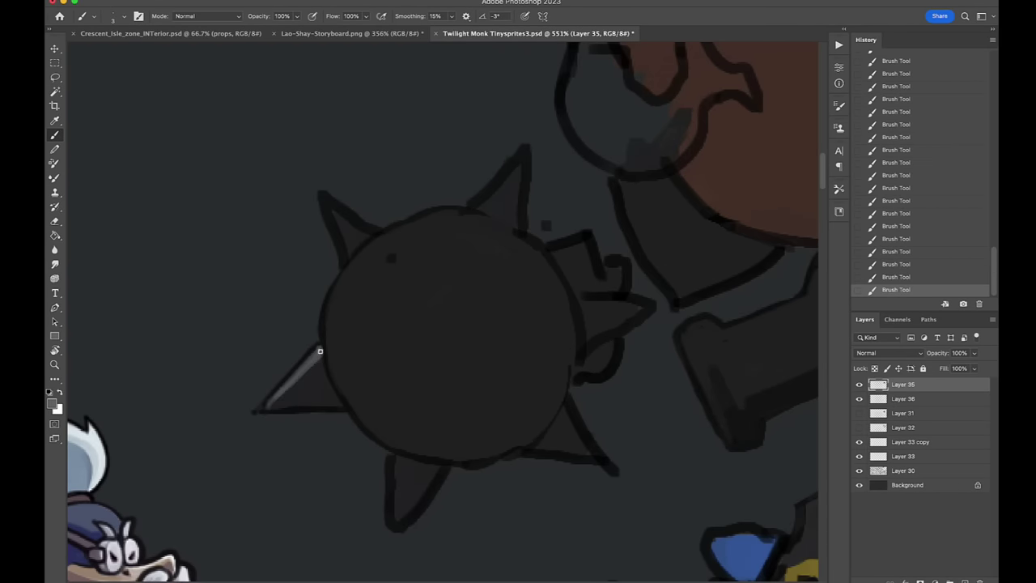
{"action": "left_click_drag", "start_coordinate": [403, 228], "coordinate": [400, 447]}
{"action": "mouse_move", "coordinate": [444, 212]}
{"action": "left_mouse_down"}
{"action": "mouse_move", "coordinate": [493, 219]}
{"action": "mouse_move", "coordinate": [562, 288]}
{"action": "left_mouse_up"}
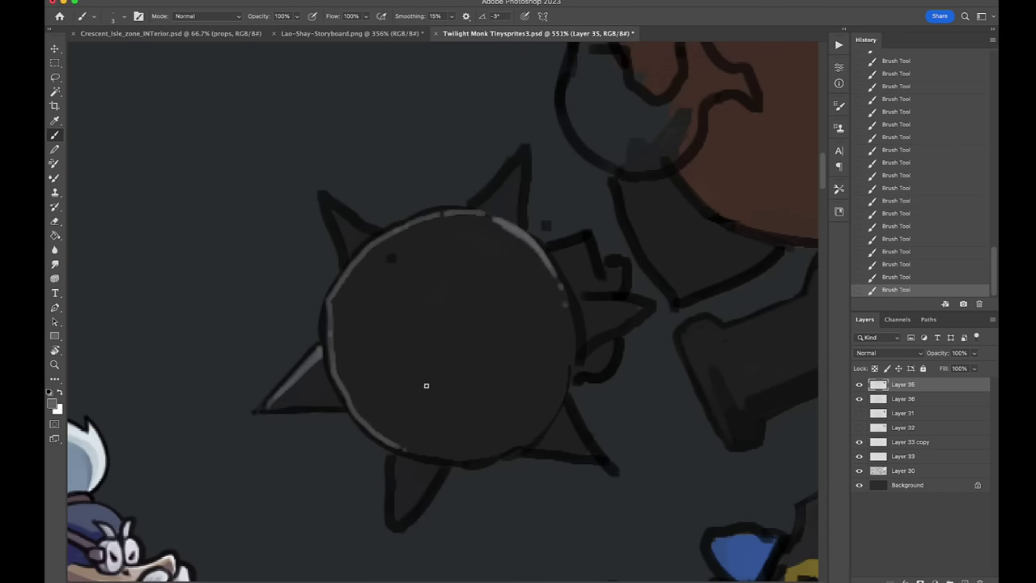
{"action": "scroll", "coordinate": [429, 397], "scroll_direction": "down", "scroll_amount": 3}
Step: Reshape the lower spike's outline, add strokes along the lower rim, and erase a stray mark
{"action": "key", "text": "e"}
{"action": "mouse_move", "coordinate": [437, 420]}
{"action": "left_mouse_down"}
{"action": "mouse_move", "coordinate": [404, 465]}
{"action": "mouse_move", "coordinate": [495, 376]}
{"action": "mouse_move", "coordinate": [409, 440]}
{"action": "mouse_move", "coordinate": [425, 380]}
{"action": "mouse_move", "coordinate": [565, 179]}
{"action": "mouse_move", "coordinate": [419, 424]}
{"action": "left_mouse_up"}
{"action": "key", "text": "b"}
{"action": "left_click_drag", "start_coordinate": [455, 387], "coordinate": [564, 330]}
{"action": "scroll", "coordinate": [564, 331], "scroll_direction": "right", "scroll_amount": 3}
{"action": "key", "text": "e"}
{"action": "scroll", "coordinate": [546, 252], "scroll_direction": "up", "scroll_amount": 3}
{"action": "left_click_drag", "start_coordinate": [502, 299], "coordinate": [547, 252]}
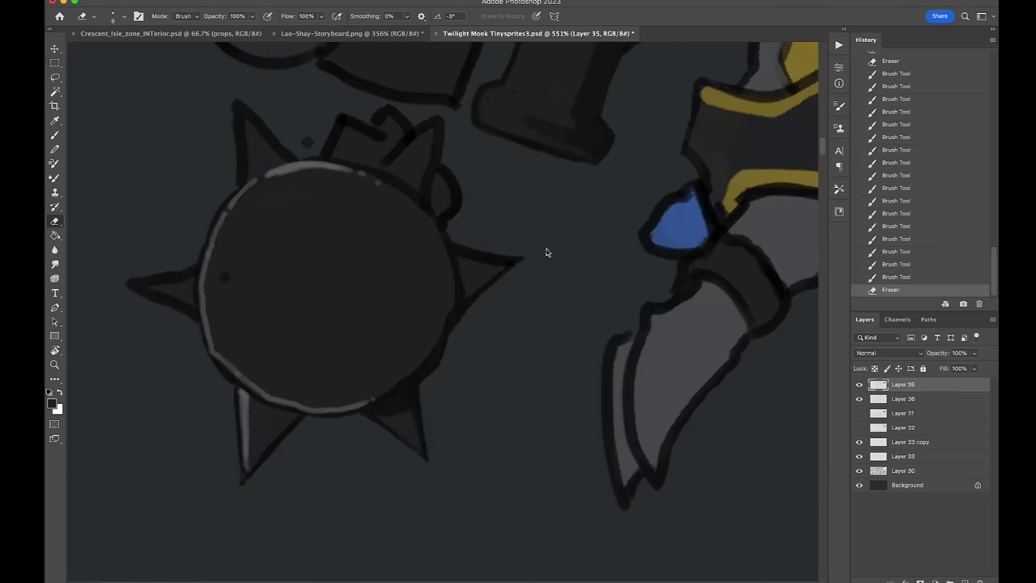
{"action": "scroll", "coordinate": [547, 253], "scroll_direction": "down", "scroll_amount": 3}
{"action": "left_click_drag", "start_coordinate": [470, 324], "coordinate": [498, 340]}
Step: Paint a dark spot on the ball with an angular spike below it
{"action": "key", "text": "b"}
{"action": "scroll", "coordinate": [394, 317], "scroll_direction": "up", "scroll_amount": 2}
{"action": "mouse_move", "coordinate": [393, 316]}
{"action": "left_mouse_down"}
{"action": "mouse_move", "coordinate": [409, 324]}
{"action": "mouse_move", "coordinate": [421, 379]}
{"action": "left_mouse_up"}
{"action": "left_click_drag", "start_coordinate": [485, 347], "coordinate": [427, 383]}
{"action": "mouse_move", "coordinate": [484, 347]}
{"action": "left_mouse_down"}
{"action": "mouse_move", "coordinate": [456, 298]}
{"action": "mouse_move", "coordinate": [448, 304]}
{"action": "mouse_move", "coordinate": [474, 329]}
{"action": "mouse_move", "coordinate": [459, 306]}
{"action": "mouse_move", "coordinate": [440, 332]}
{"action": "left_mouse_up"}
Step: Paint light grey onto the top spike, then sample its darker grey
{"action": "key", "text": "e"}
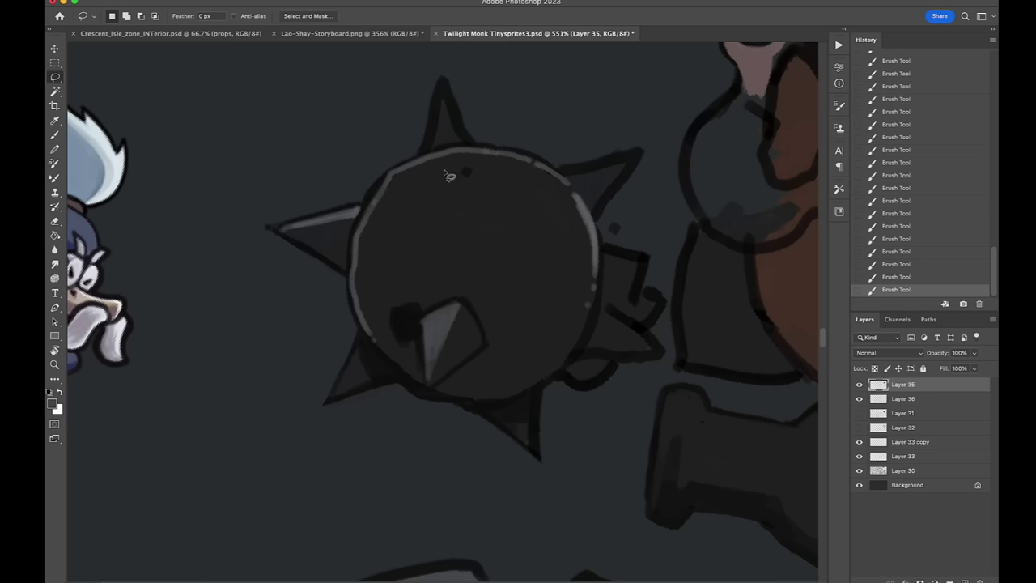
{"action": "scroll", "coordinate": [449, 170], "scroll_direction": "up", "scroll_amount": 2}
{"action": "left_click_drag", "start_coordinate": [409, 190], "coordinate": [381, 170]}
{"action": "key", "text": "b"}
{"action": "mouse_move", "coordinate": [389, 223]}
{"action": "left_mouse_down"}
{"action": "mouse_move", "coordinate": [394, 174]}
{"action": "mouse_move", "coordinate": [409, 218]}
{"action": "left_mouse_up"}
{"action": "left_click", "coordinate": [390, 195], "text": "alt"}
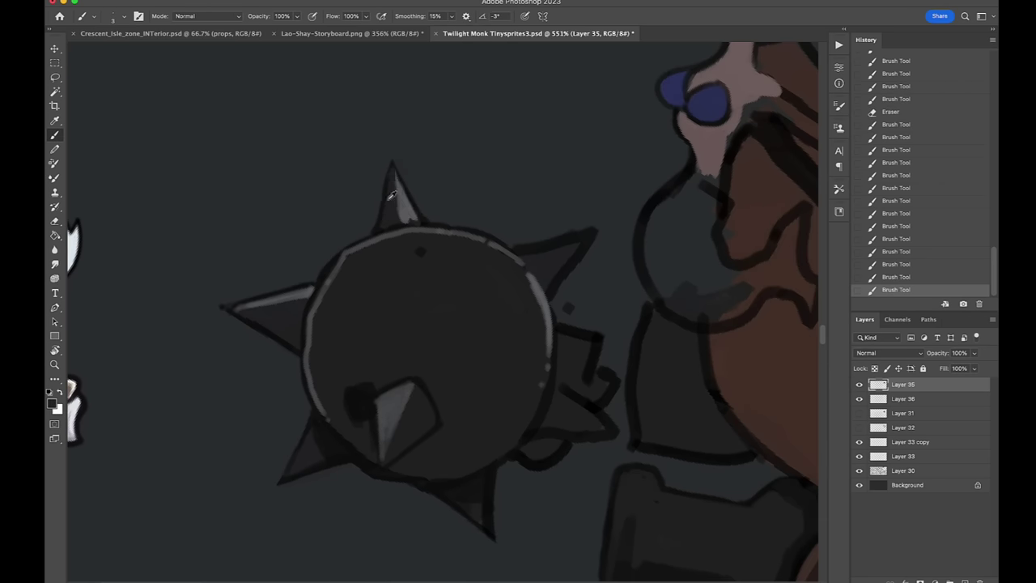
Step: Highlight the upper-right spike and the ball's right rim in light grey
{"action": "left_click_drag", "start_coordinate": [525, 247], "coordinate": [611, 225]}
{"action": "key", "text": "e"}
{"action": "key", "text": "b"}
{"action": "mouse_move", "coordinate": [545, 259]}
{"action": "left_mouse_down"}
{"action": "mouse_move", "coordinate": [602, 226]}
{"action": "mouse_move", "coordinate": [584, 238]}
{"action": "left_mouse_up"}
{"action": "left_click_drag", "start_coordinate": [556, 298], "coordinate": [556, 323]}
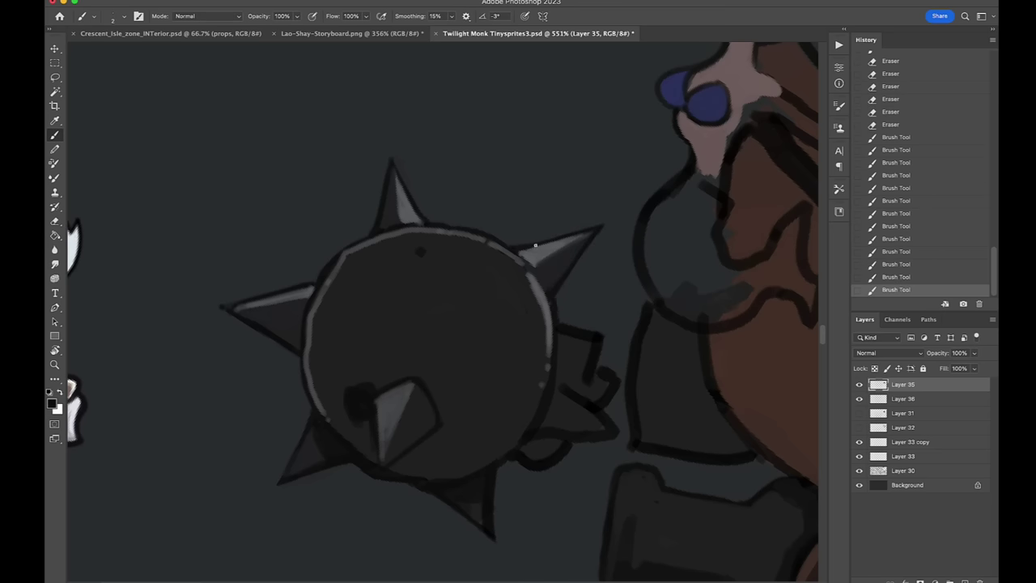
{"action": "scroll", "coordinate": [572, 456], "scroll_direction": "left", "scroll_amount": 2}
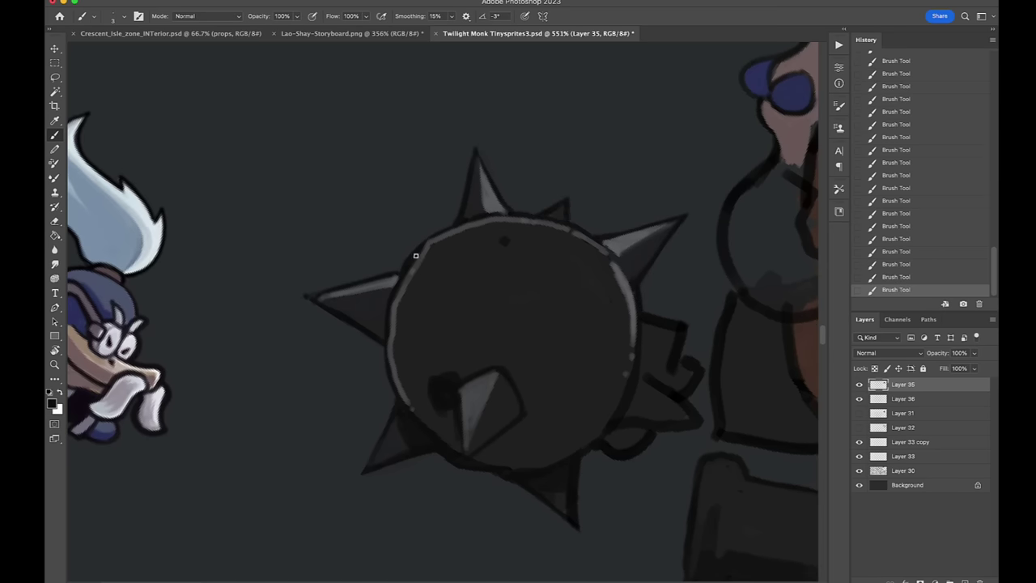
{"action": "scroll", "coordinate": [409, 255], "scroll_direction": "down", "scroll_amount": 3}
{"action": "scroll", "coordinate": [409, 255], "scroll_direction": "left", "scroll_amount": 1}
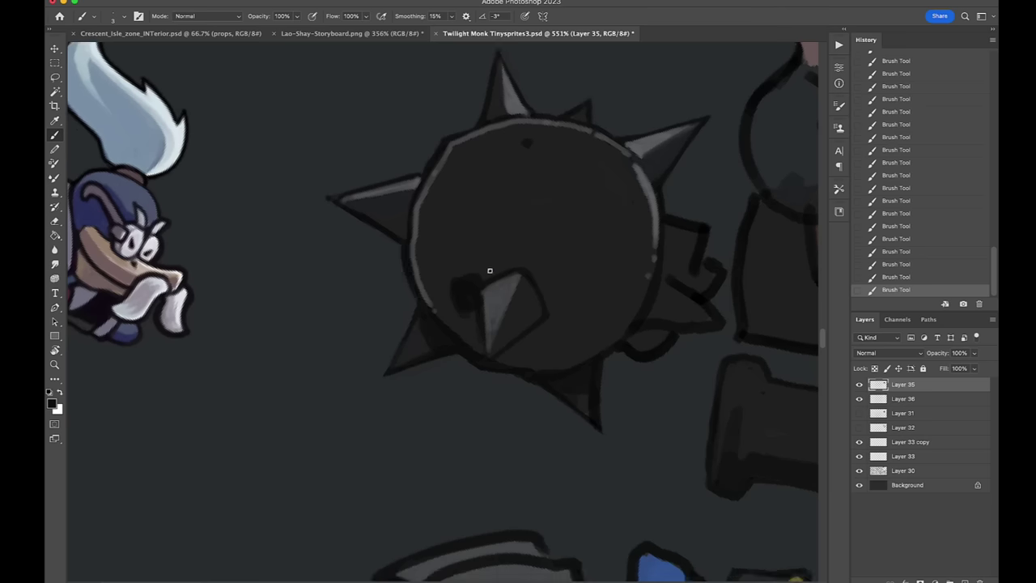
Step: Lasso the lower spike and place two transformed copies on the ball's upper-right and upper-left rim
{"action": "key", "text": "l"}
{"action": "left_click_drag", "start_coordinate": [486, 268], "coordinate": [518, 352]}
{"action": "key", "text": "ctrl+alt+t"}
{"action": "mouse_move", "coordinate": [506, 308]}
{"action": "left_mouse_down"}
{"action": "mouse_move", "coordinate": [628, 240]}
{"action": "mouse_move", "coordinate": [550, 203]}
{"action": "mouse_move", "coordinate": [432, 255]}
{"action": "mouse_move", "coordinate": [587, 254]}
{"action": "left_mouse_up"}
{"action": "key", "text": "Return"}
{"action": "key", "text": "ctrl+alt+t"}
{"action": "key", "text": "Return"}
{"action": "key", "text": "ctrl+d"}
{"action": "key", "text": "r"}
{"action": "key", "text": "Escape"}
Step: Shade the upper-right spike, add rim light down the right edge, and touch up the lower edge
{"action": "key", "text": "b"}
{"action": "left_click_drag", "start_coordinate": [422, 257], "coordinate": [466, 219]}
{"action": "mouse_move", "coordinate": [437, 255]}
{"action": "left_mouse_down"}
{"action": "mouse_move", "coordinate": [470, 217]}
{"action": "mouse_move", "coordinate": [465, 231]}
{"action": "left_mouse_up"}
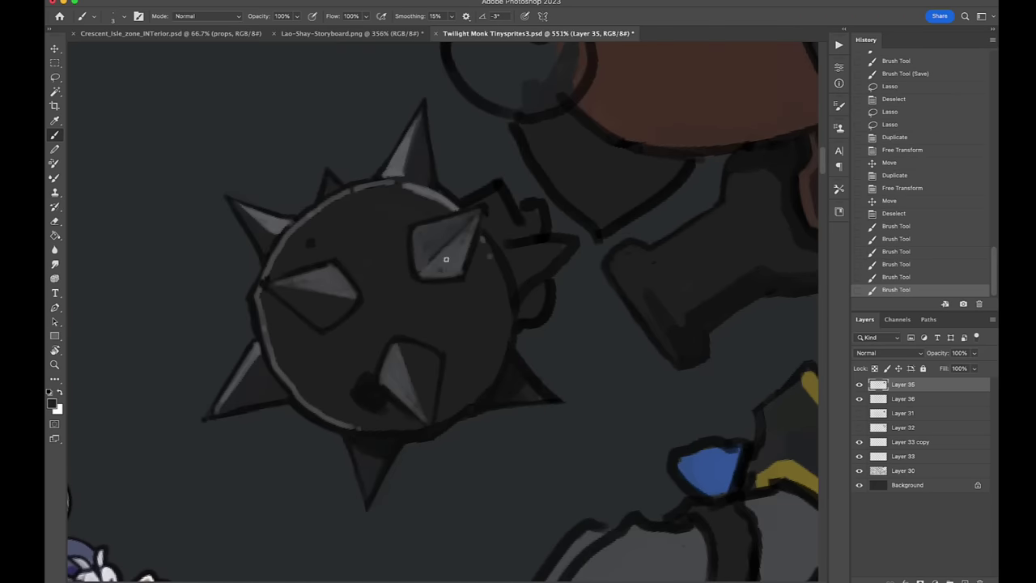
{"action": "mouse_move", "coordinate": [454, 271]}
{"action": "left_mouse_down"}
{"action": "mouse_move", "coordinate": [475, 217]}
{"action": "mouse_move", "coordinate": [441, 261]}
{"action": "left_mouse_up"}
{"action": "left_click_drag", "start_coordinate": [480, 229], "coordinate": [488, 379]}
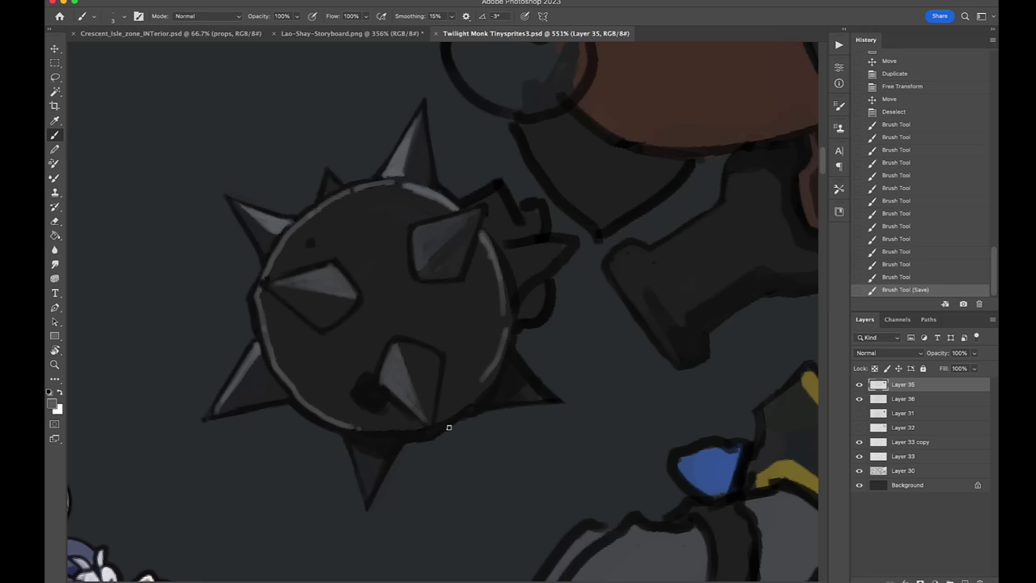
{"action": "left_click_drag", "start_coordinate": [449, 427], "coordinate": [438, 433]}
{"action": "left_click_drag", "start_coordinate": [442, 429], "coordinate": [429, 437]}
{"action": "left_click_drag", "start_coordinate": [433, 437], "coordinate": [421, 445]}
{"action": "left_click_drag", "start_coordinate": [429, 445], "coordinate": [423, 458]}
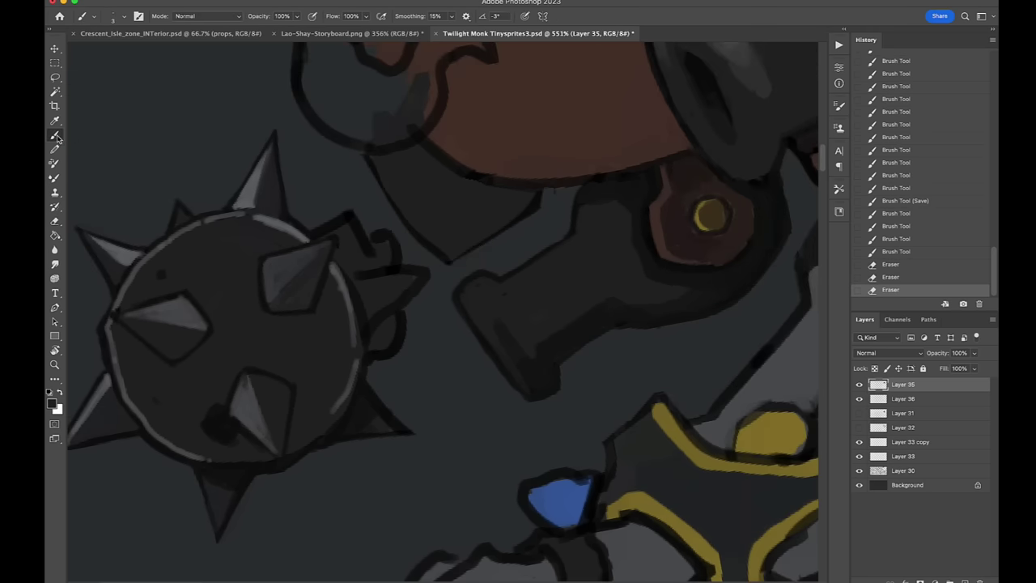
Step: Brush wood-grain strokes across the brown hull
{"action": "mouse_move", "coordinate": [530, 202]}
{"action": "left_mouse_down"}
{"action": "mouse_move", "coordinate": [580, 185]}
{"action": "mouse_move", "coordinate": [560, 188]}
{"action": "left_mouse_up"}
{"action": "left_click_drag", "start_coordinate": [641, 192], "coordinate": [504, 178]}
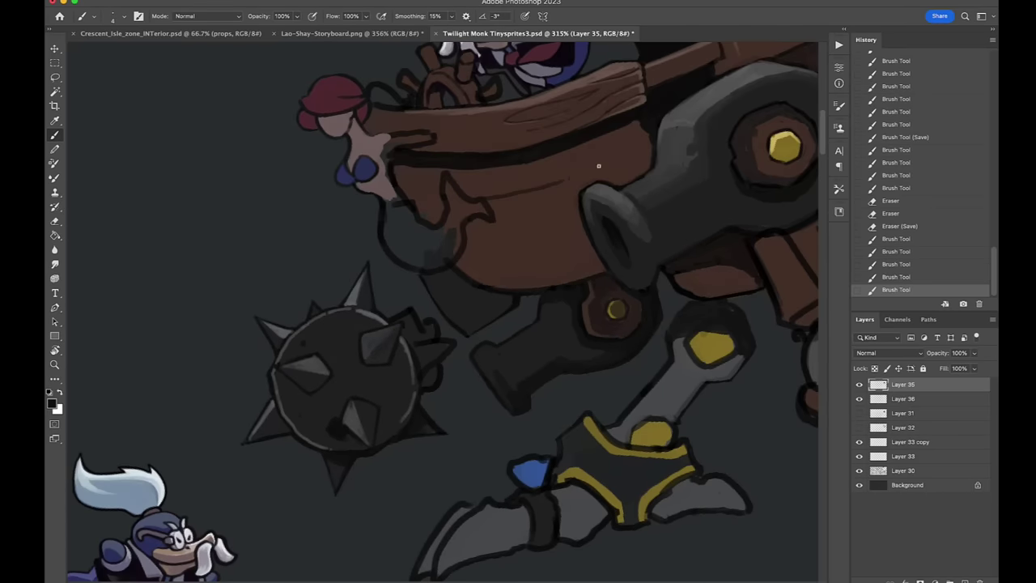
{"action": "key", "text": "super+z"}
{"action": "key", "text": "super+shift+z"}
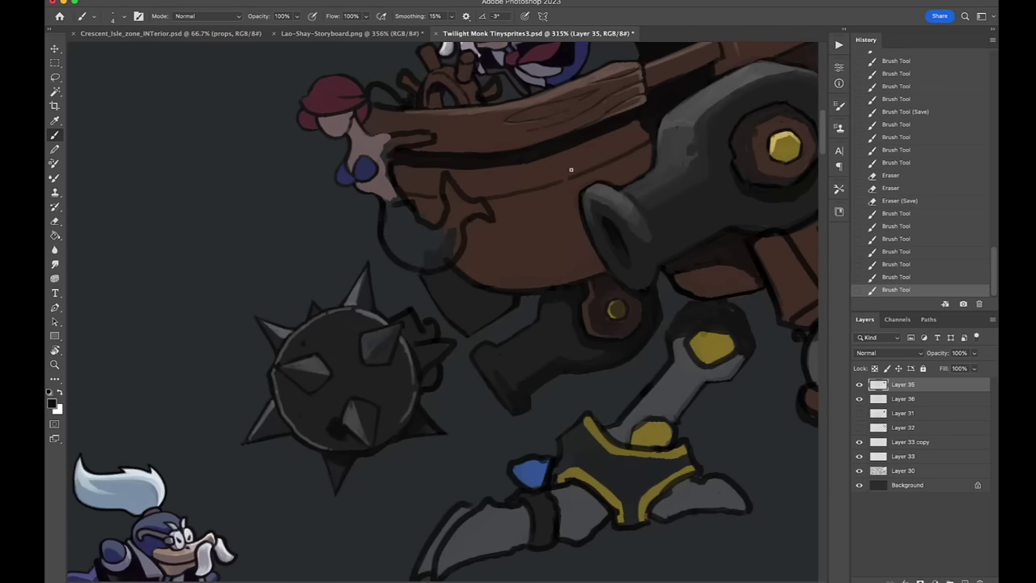
{"action": "left_click_drag", "start_coordinate": [570, 169], "coordinate": [453, 198]}
{"action": "left_click_drag", "start_coordinate": [631, 211], "coordinate": [461, 243]}
{"action": "left_click_drag", "start_coordinate": [568, 281], "coordinate": [480, 284]}
{"action": "left_click_drag", "start_coordinate": [605, 267], "coordinate": [568, 279]}
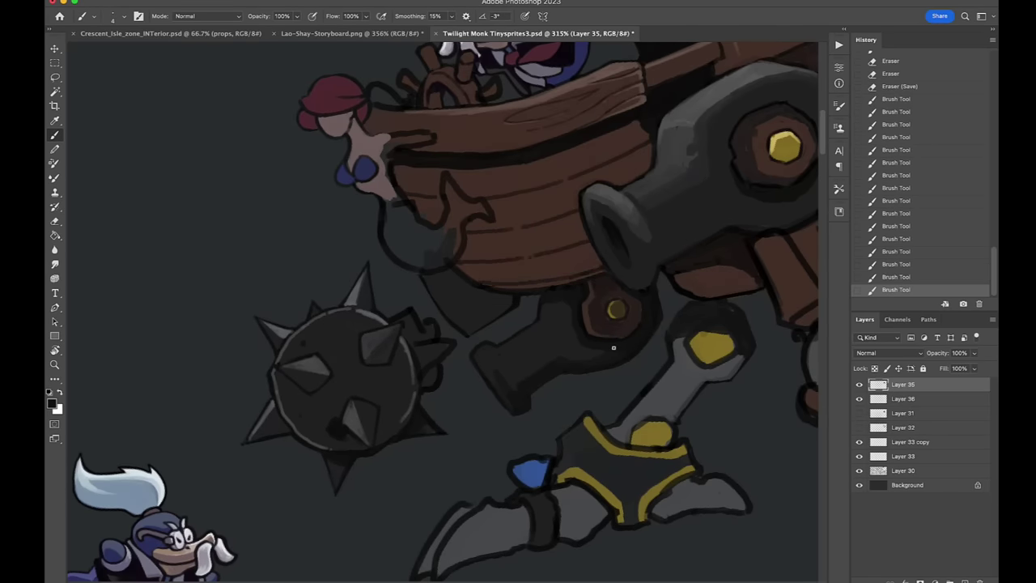
{"action": "scroll", "coordinate": [613, 347], "scroll_direction": "right", "scroll_amount": 5}
{"action": "scroll", "coordinate": [571, 241], "scroll_direction": "up", "scroll_amount": 5}
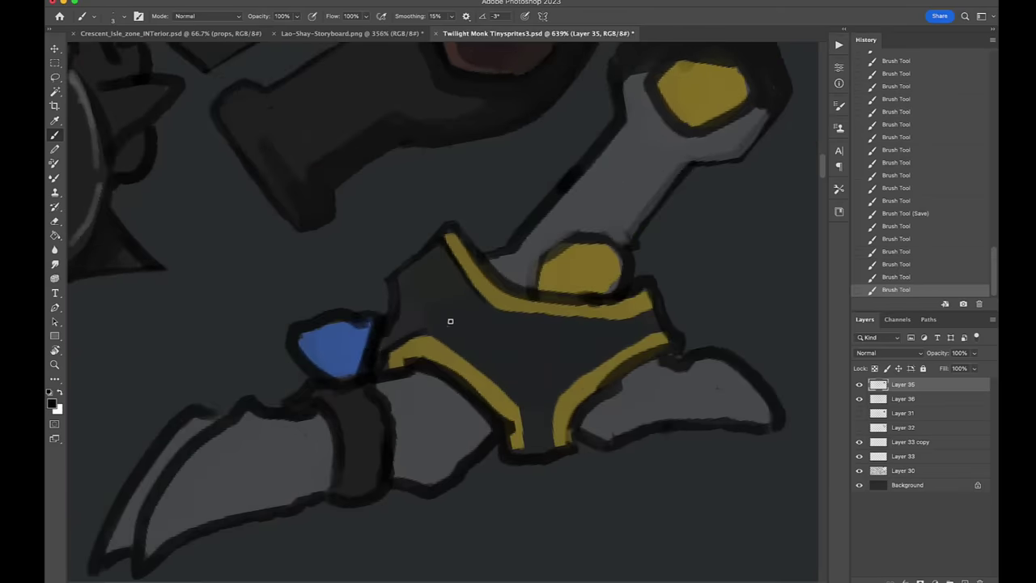
Step: Thicken, round out and extend the yellow trim bands on the claw
{"action": "mouse_move", "coordinate": [450, 321]}
{"action": "left_mouse_down"}
{"action": "mouse_move", "coordinate": [497, 435]}
{"action": "mouse_move", "coordinate": [545, 426]}
{"action": "mouse_move", "coordinate": [675, 341]}
{"action": "left_mouse_up"}
{"action": "left_click_drag", "start_coordinate": [506, 292], "coordinate": [656, 302]}
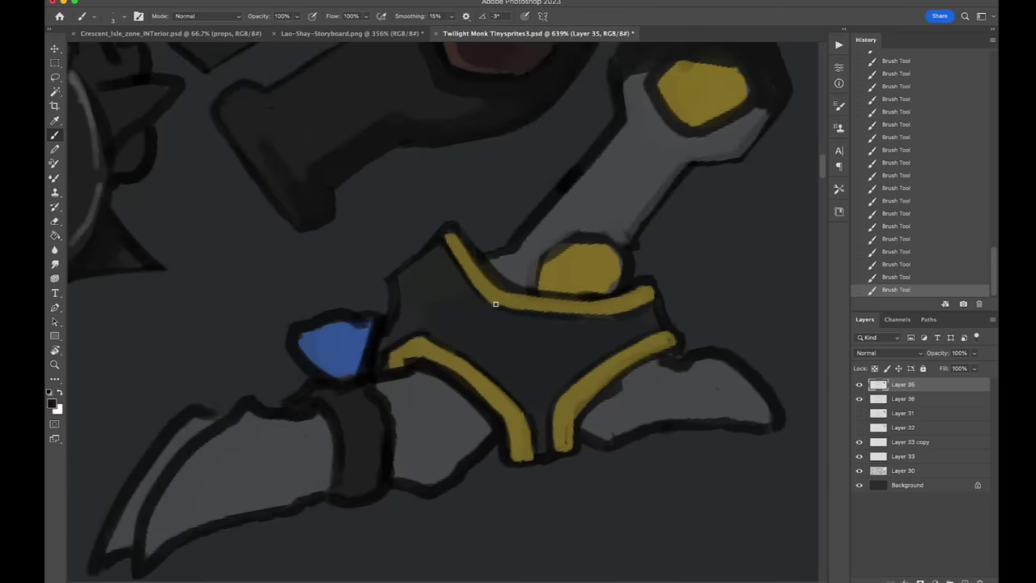
{"action": "scroll", "coordinate": [495, 304], "scroll_direction": "down", "scroll_amount": 5}
{"action": "scroll", "coordinate": [550, 148], "scroll_direction": "up", "scroll_amount": 5}
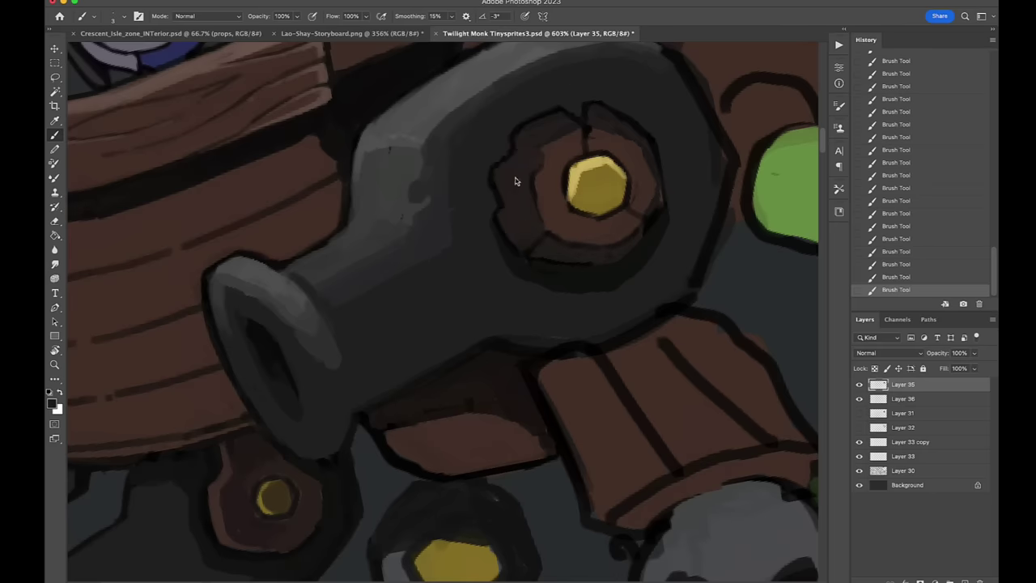
{"action": "scroll", "coordinate": [515, 181], "scroll_direction": "up", "scroll_amount": 1}
{"action": "scroll", "coordinate": [602, 243], "scroll_direction": "down", "scroll_amount": 1}
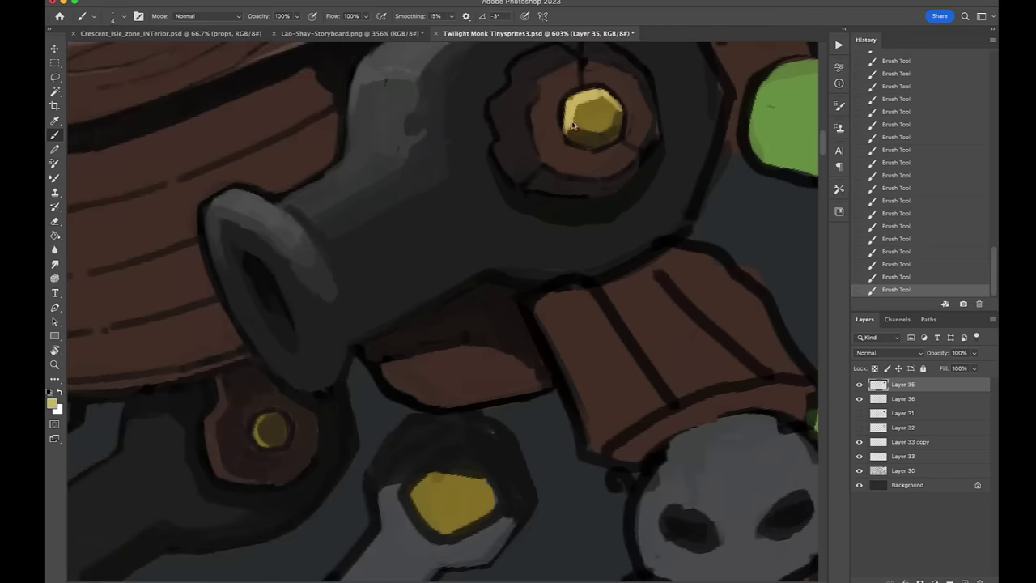
{"action": "scroll", "coordinate": [518, 130], "scroll_direction": "up", "scroll_amount": 2}
{"action": "scroll", "coordinate": [518, 130], "scroll_direction": "right", "scroll_amount": 1}
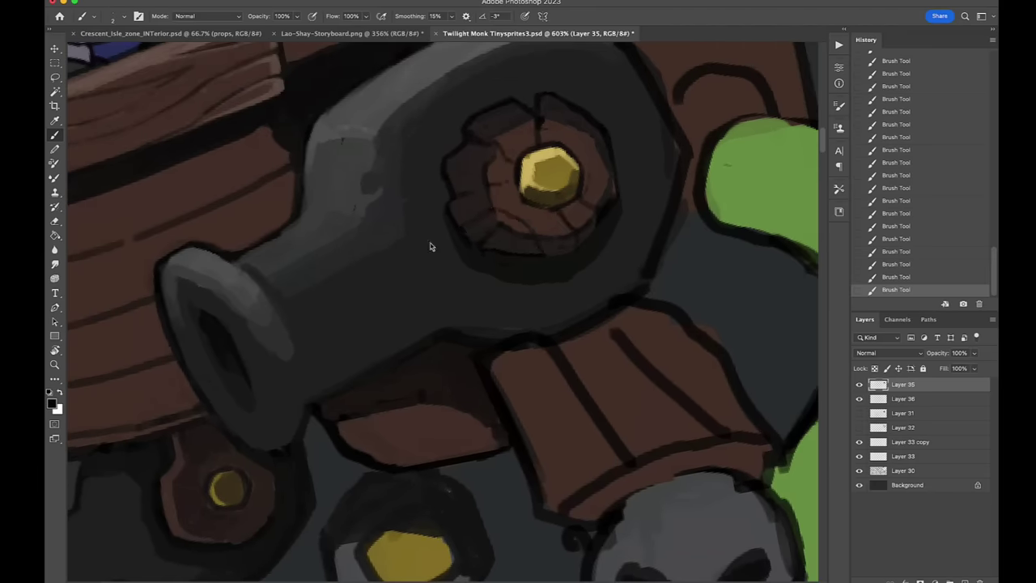
Step: Save the document with Cmd+S and review the artwork
{"action": "key", "text": "super+s"}
{"action": "mouse_move", "coordinate": [402, 567]}
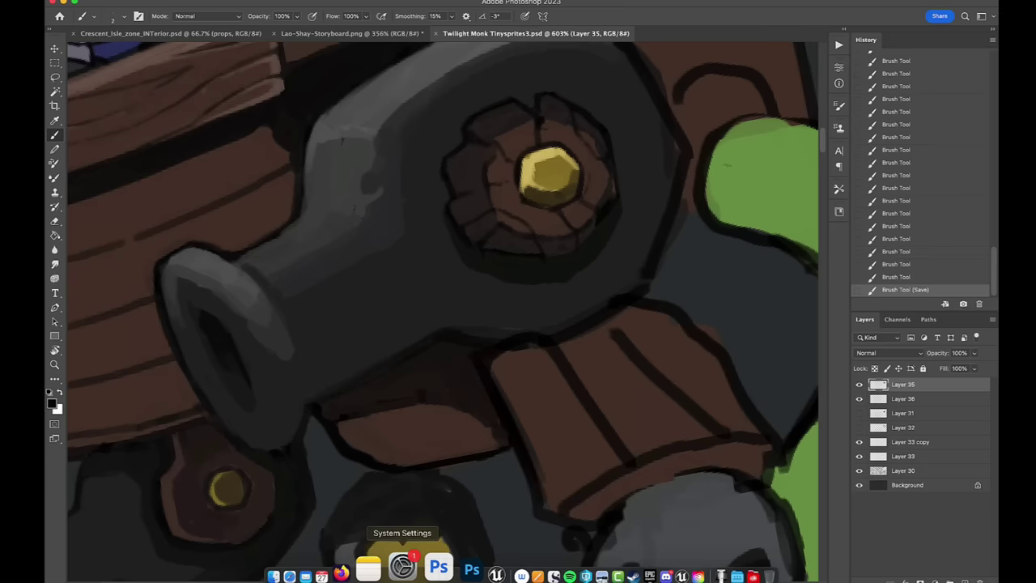
{"action": "scroll", "coordinate": [481, 241], "scroll_direction": "down", "scroll_amount": 3}
{"action": "scroll", "coordinate": [481, 240], "scroll_direction": "left", "scroll_amount": 4}
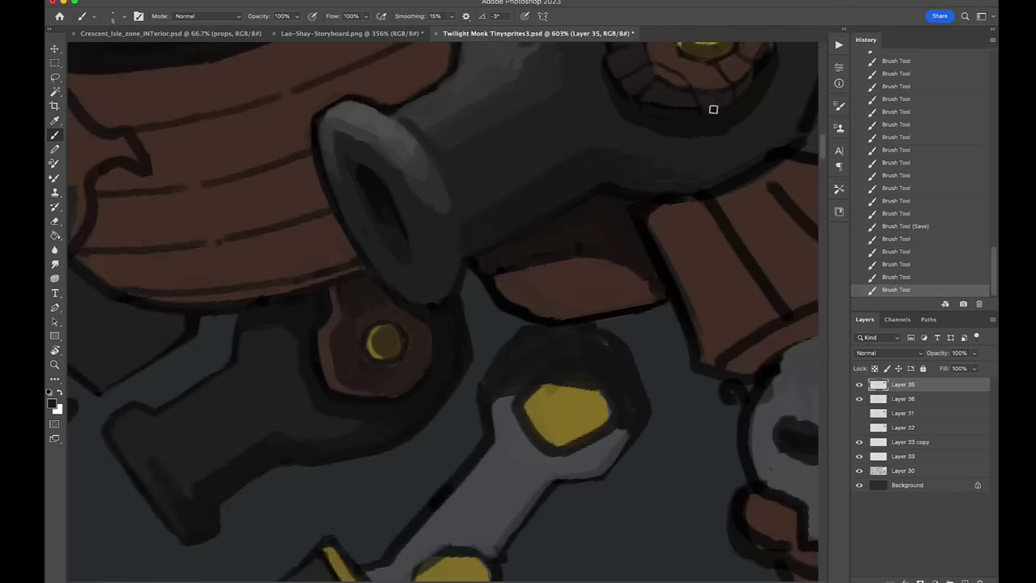
{"action": "scroll", "coordinate": [704, 145], "scroll_direction": "up", "scroll_amount": 4}
{"action": "scroll", "coordinate": [704, 146], "scroll_direction": "right", "scroll_amount": 5}
Step: Rotate the view to -74° and highlight the top of the green arch in light green
{"action": "key", "text": "r"}
{"action": "left_click_drag", "start_coordinate": [465, 137], "coordinate": [474, 158]}
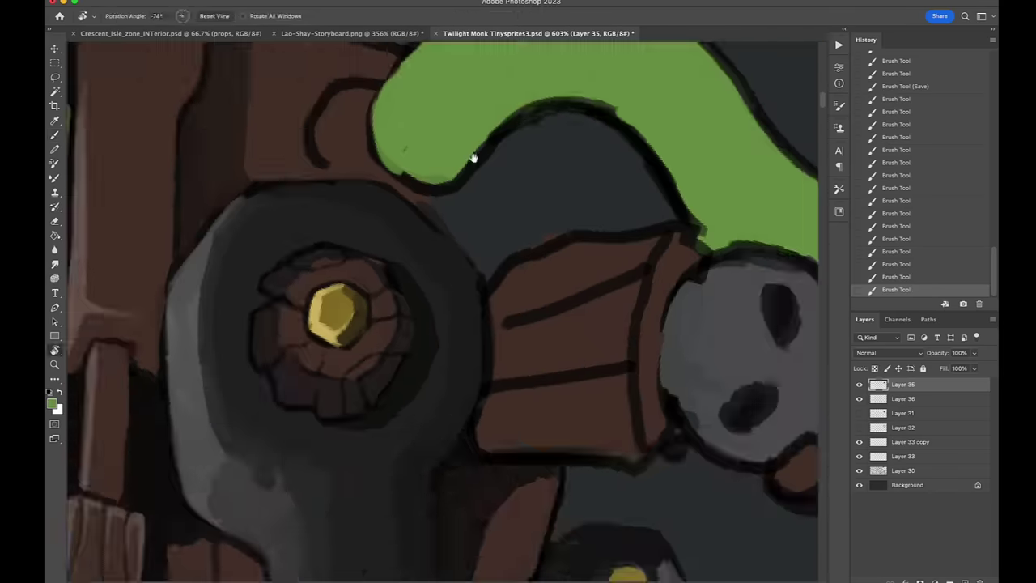
{"action": "left_click", "coordinate": [50, 402]}
{"action": "key", "text": "Return"}
{"action": "left_click_drag", "start_coordinate": [486, 227], "coordinate": [664, 149]}
{"action": "left_click_drag", "start_coordinate": [615, 203], "coordinate": [546, 331]}
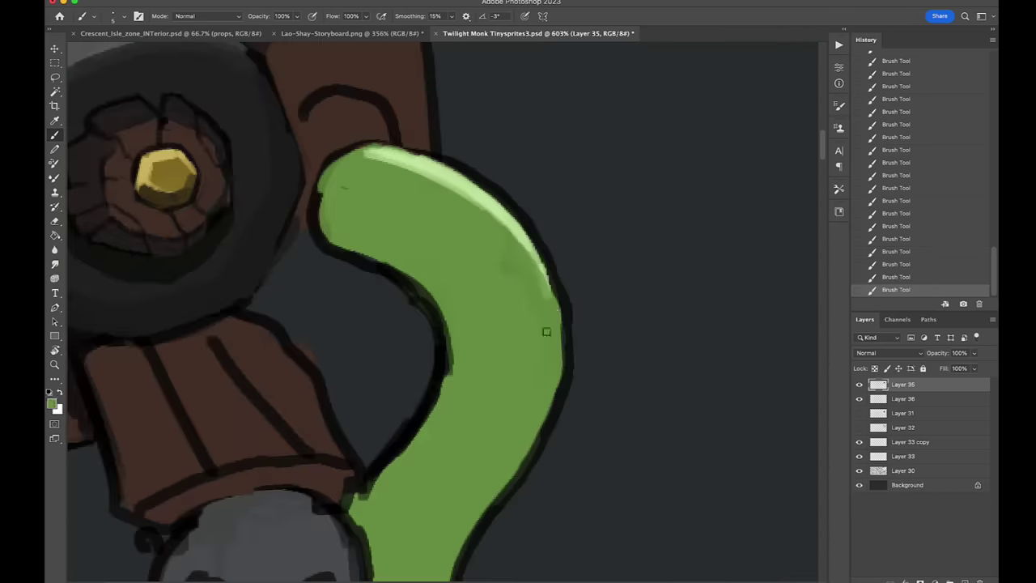
Step: Highlight the arch's inner edges and cover the dark speck on its left edge
{"action": "scroll", "coordinate": [547, 331], "scroll_direction": "down", "scroll_amount": 5}
{"action": "mouse_move", "coordinate": [534, 235]}
{"action": "left_mouse_down"}
{"action": "mouse_move", "coordinate": [449, 389]}
{"action": "mouse_move", "coordinate": [453, 451]}
{"action": "left_mouse_up"}
{"action": "scroll", "coordinate": [454, 450], "scroll_direction": "down", "scroll_amount": 4}
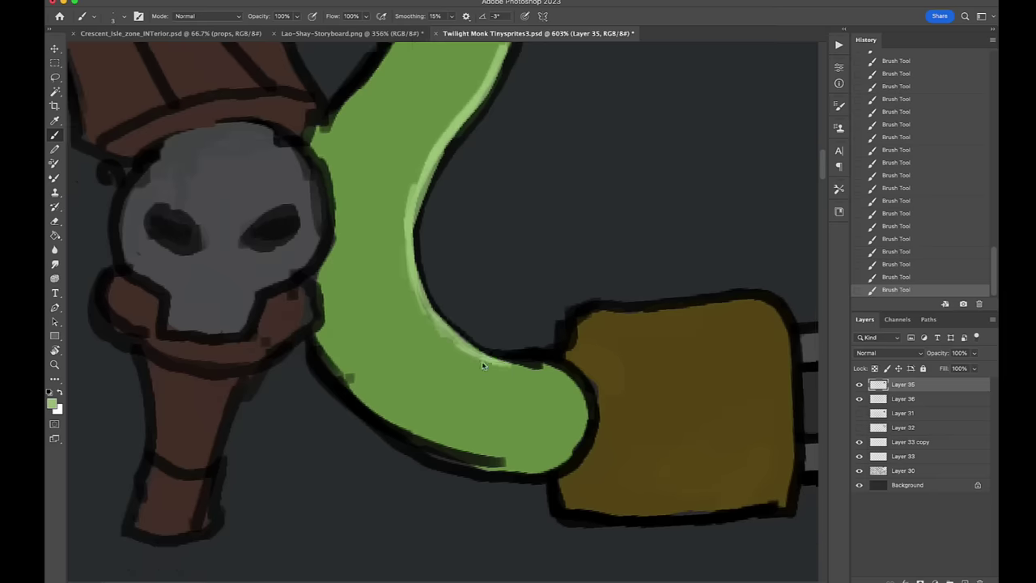
{"action": "left_click_drag", "start_coordinate": [483, 366], "coordinate": [569, 376]}
{"action": "left_click_drag", "start_coordinate": [322, 346], "coordinate": [350, 373]}
Step: Shade the lower and left edges of the green shape
{"action": "mouse_move", "coordinate": [417, 446]}
{"action": "left_mouse_down"}
{"action": "mouse_move", "coordinate": [498, 429]}
{"action": "mouse_move", "coordinate": [584, 438]}
{"action": "left_mouse_up"}
{"action": "scroll", "coordinate": [326, 135], "scroll_direction": "up", "scroll_amount": 4}
{"action": "scroll", "coordinate": [354, 226], "scroll_direction": "left", "scroll_amount": 5}
{"action": "scroll", "coordinate": [486, 242], "scroll_direction": "down", "scroll_amount": 2}
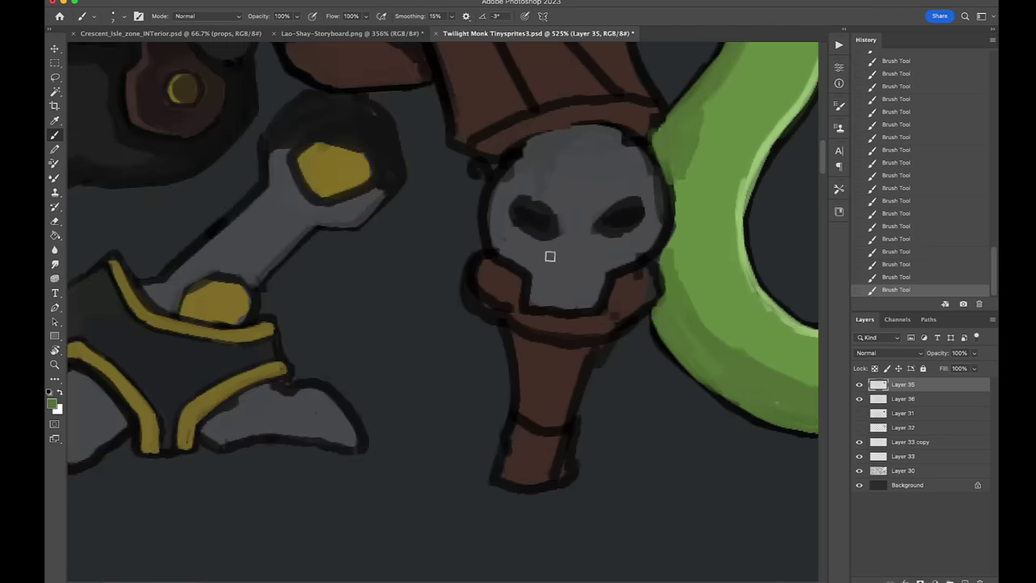
{"action": "scroll", "coordinate": [606, 241], "scroll_direction": "right", "scroll_amount": 5}
{"action": "scroll", "coordinate": [607, 242], "scroll_direction": "up", "scroll_amount": 4}
{"action": "mouse_move", "coordinate": [510, 231]}
{"action": "left_mouse_down"}
{"action": "mouse_move", "coordinate": [381, 93]}
{"action": "mouse_move", "coordinate": [493, 185]}
{"action": "mouse_move", "coordinate": [407, 153]}
{"action": "left_mouse_up"}
Step: Add a new Darken-blend layer above Layer 35 and paint dark shading on the brown block
{"action": "scroll", "coordinate": [407, 153], "scroll_direction": "up", "scroll_amount": 3}
{"action": "scroll", "coordinate": [406, 153], "scroll_direction": "left", "scroll_amount": 2}
{"action": "scroll", "coordinate": [413, 412], "scroll_direction": "left", "scroll_amount": 3}
{"action": "scroll", "coordinate": [413, 412], "scroll_direction": "down", "scroll_amount": 2}
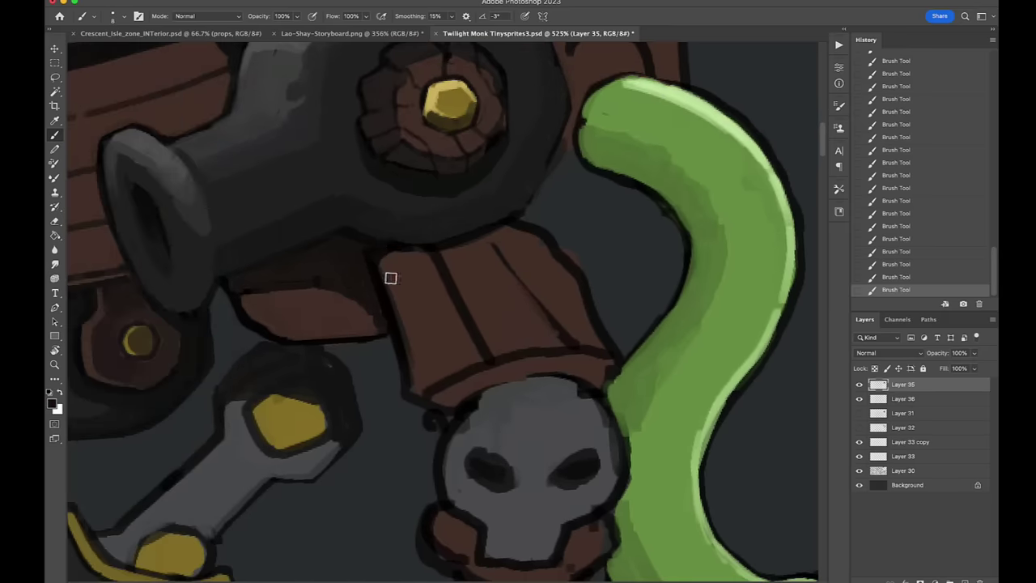
{"action": "key", "text": "super+shift+n"}
{"action": "key", "text": "Return"}
{"action": "key", "text": "shift+alt+k"}
{"action": "left_click_drag", "start_coordinate": [560, 271], "coordinate": [444, 243]}
{"action": "left_click_drag", "start_coordinate": [437, 259], "coordinate": [382, 293]}
{"action": "left_click_drag", "start_coordinate": [516, 276], "coordinate": [405, 311]}
Step: Shade the wrench's upper end and darken beside the skull's right eye
{"action": "scroll", "coordinate": [352, 307], "scroll_direction": "left", "scroll_amount": 3}
{"action": "scroll", "coordinate": [352, 307], "scroll_direction": "down", "scroll_amount": 1}
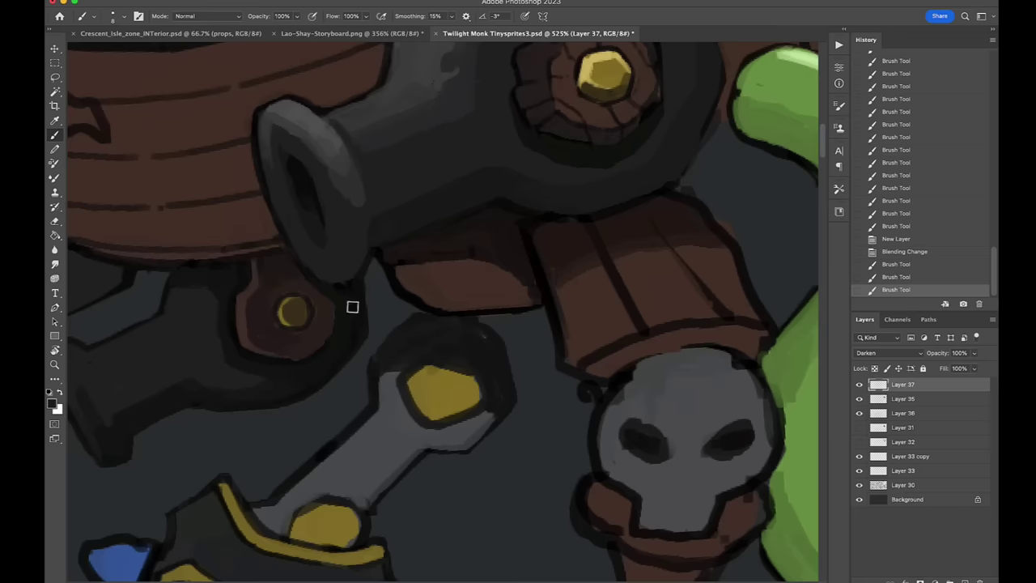
{"action": "left_click_drag", "start_coordinate": [370, 357], "coordinate": [366, 261]}
{"action": "left_click_drag", "start_coordinate": [400, 332], "coordinate": [377, 262]}
{"action": "scroll", "coordinate": [554, 177], "scroll_direction": "down", "scroll_amount": 5}
{"action": "scroll", "coordinate": [554, 176], "scroll_direction": "right", "scroll_amount": 1}
{"action": "scroll", "coordinate": [554, 177], "scroll_direction": "right", "scroll_amount": 2}
{"action": "scroll", "coordinate": [554, 176], "scroll_direction": "up", "scroll_amount": 1}
{"action": "left_click_drag", "start_coordinate": [625, 267], "coordinate": [648, 277]}
{"action": "left_click_drag", "start_coordinate": [536, 236], "coordinate": [570, 279]}
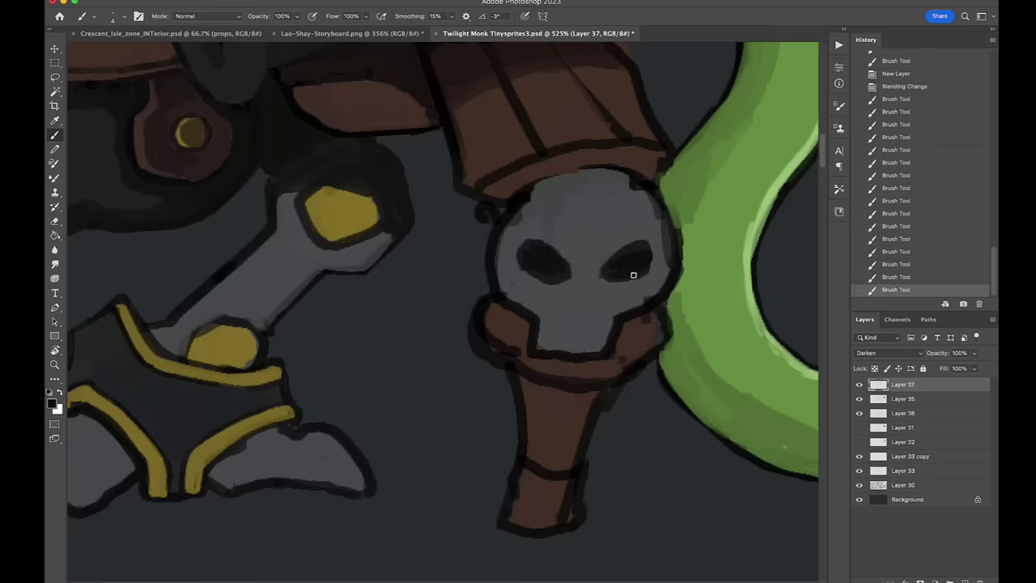
{"action": "scroll", "coordinate": [633, 276], "scroll_direction": "down", "scroll_amount": 6}
Step: On new Layer 38, paint a grey cap at the bottom of the post
{"action": "key", "text": "super+shift+n"}
{"action": "key", "text": "Return"}
{"action": "left_click_drag", "start_coordinate": [458, 350], "coordinate": [528, 351]}
Step: Fill the post's bottom and cap with solid grey and outline the cap in dark
{"action": "left_click_drag", "start_coordinate": [532, 316], "coordinate": [526, 353]}
{"action": "left_click_drag", "start_coordinate": [453, 353], "coordinate": [525, 353]}
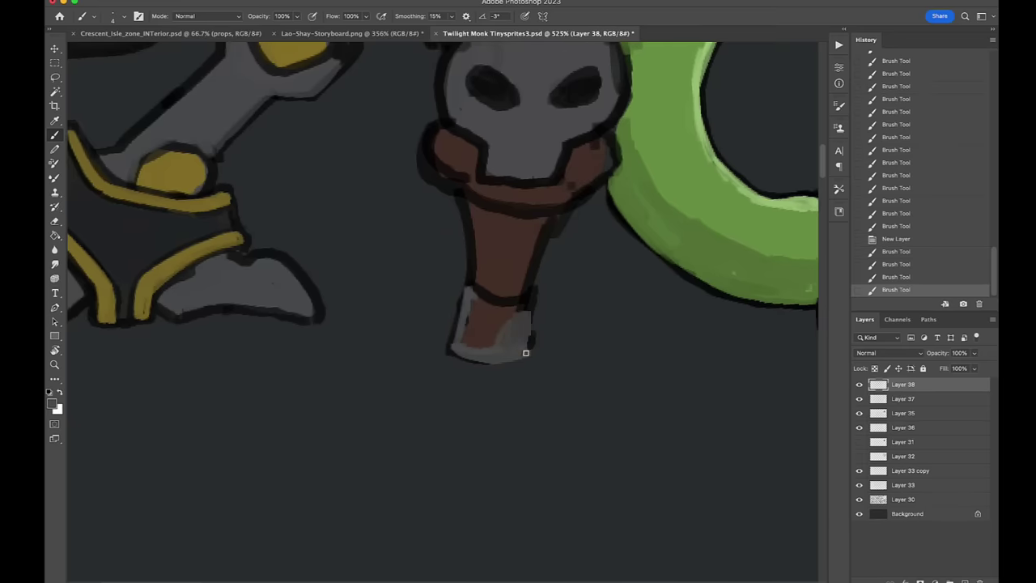
{"action": "left_click_drag", "start_coordinate": [534, 300], "coordinate": [527, 354]}
{"action": "mouse_move", "coordinate": [461, 340]}
{"action": "left_mouse_down"}
{"action": "mouse_move", "coordinate": [523, 306]}
{"action": "mouse_move", "coordinate": [460, 285]}
{"action": "mouse_move", "coordinate": [454, 344]}
{"action": "mouse_move", "coordinate": [462, 285]}
{"action": "left_mouse_up"}
{"action": "left_click_drag", "start_coordinate": [533, 295], "coordinate": [513, 299]}
Step: Merge the shading layers into Layer 38 with Cmd+E and erase a stray collar edge
{"action": "key", "text": "e"}
{"action": "left_click_drag", "start_coordinate": [438, 182], "coordinate": [436, 134]}
{"action": "left_click", "coordinate": [903, 428], "text": "shift"}
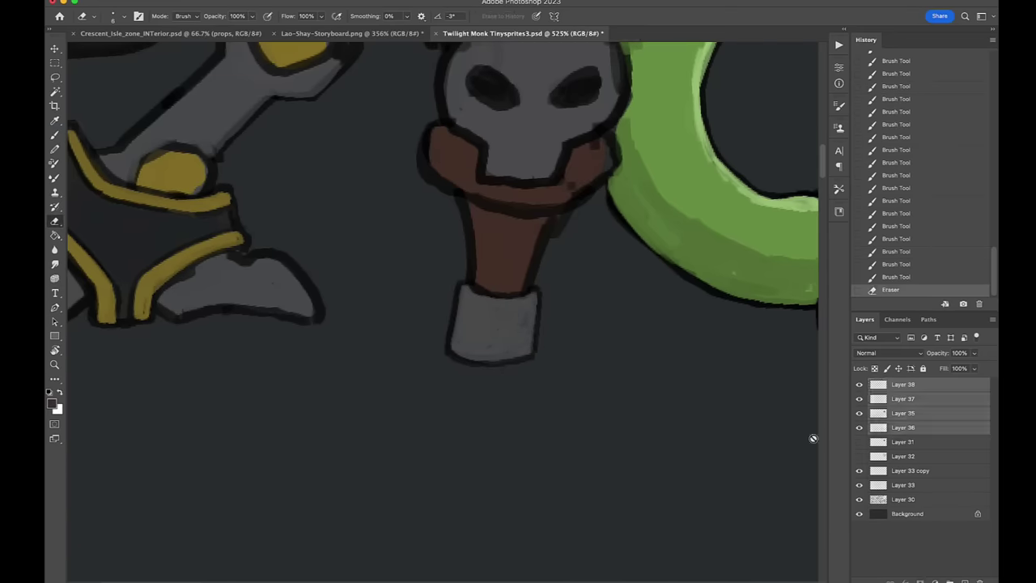
{"action": "key", "text": "super+e"}
{"action": "left_click_drag", "start_coordinate": [430, 194], "coordinate": [421, 140]}
Step: Erase stray collar outline edges and reshape the collar and jaw bottom in brown
{"action": "key", "text": "b"}
{"action": "mouse_move", "coordinate": [551, 243]}
{"action": "left_mouse_down"}
{"action": "mouse_move", "coordinate": [565, 184]}
{"action": "mouse_move", "coordinate": [591, 190]}
{"action": "left_mouse_up"}
{"action": "left_click_drag", "start_coordinate": [567, 194], "coordinate": [573, 160]}
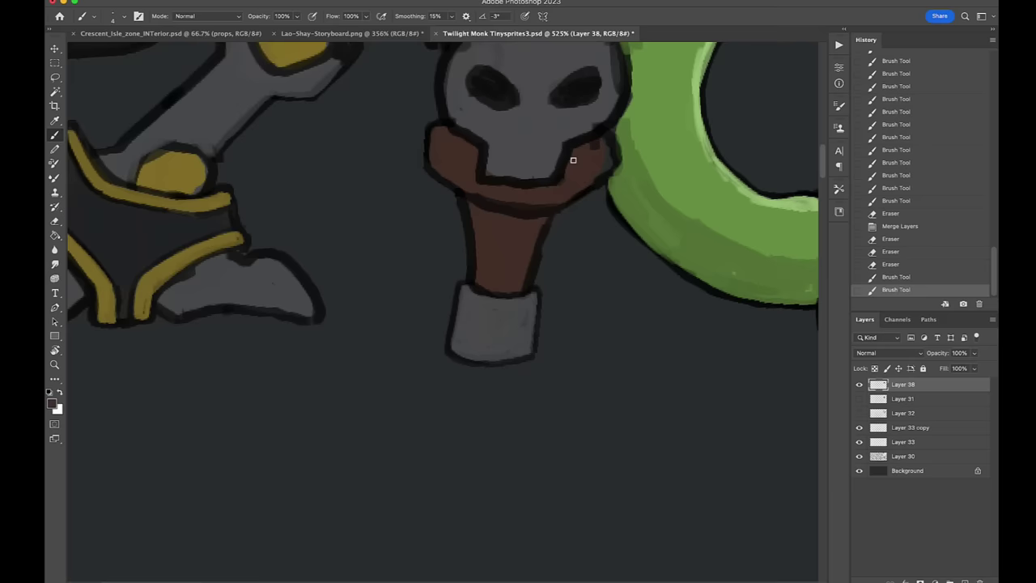
{"action": "left_click_drag", "start_coordinate": [547, 214], "coordinate": [510, 222]}
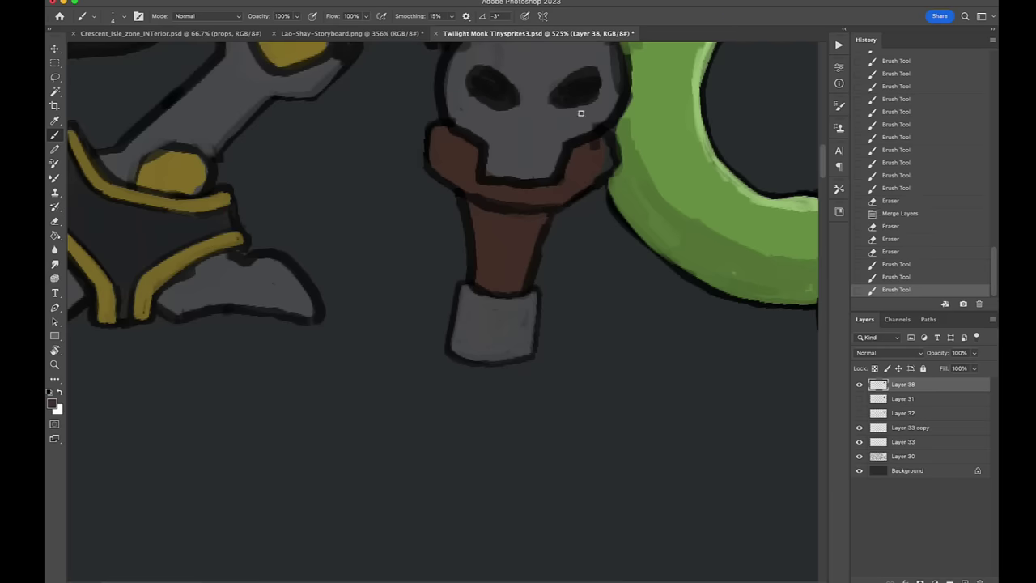
{"action": "left_click_drag", "start_coordinate": [600, 174], "coordinate": [571, 207]}
{"action": "mouse_move", "coordinate": [558, 146]}
{"action": "left_mouse_down"}
{"action": "mouse_move", "coordinate": [554, 175]}
{"action": "mouse_move", "coordinate": [482, 135]}
{"action": "mouse_move", "coordinate": [572, 157]}
{"action": "mouse_move", "coordinate": [478, 172]}
{"action": "left_mouse_up"}
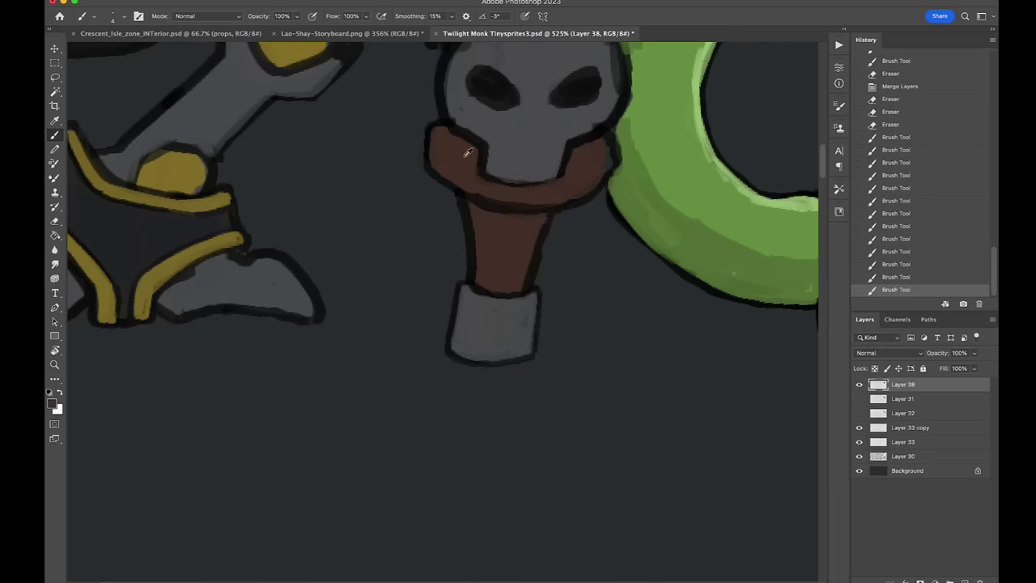
Step: Outline the skull's top edge and touch up dark lines on the brown band and gear
{"action": "scroll", "coordinate": [479, 172], "scroll_direction": "up", "scroll_amount": 5}
{"action": "scroll", "coordinate": [479, 171], "scroll_direction": "right", "scroll_amount": 5}
{"action": "left_click_drag", "start_coordinate": [406, 81], "coordinate": [497, 88]}
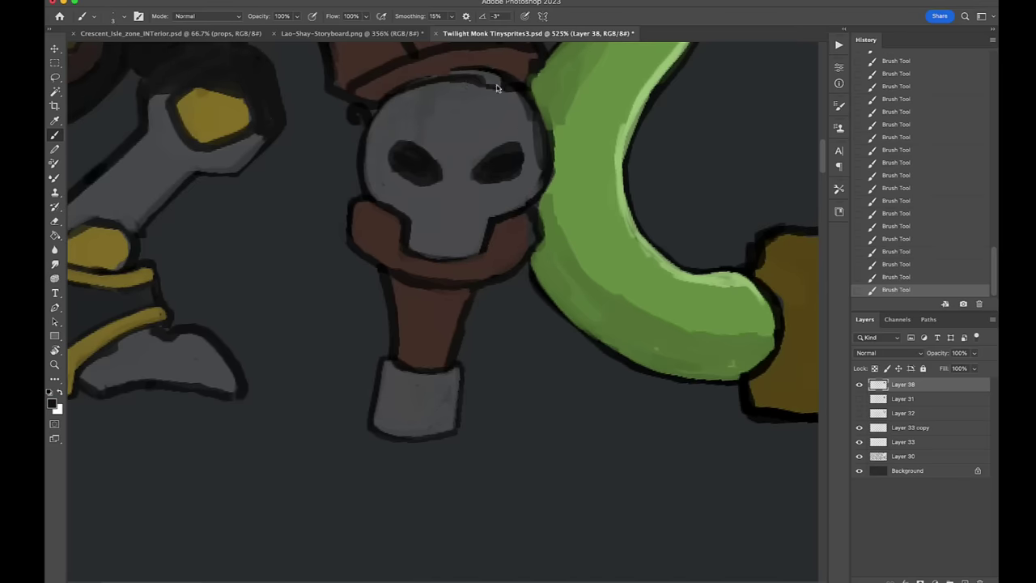
{"action": "scroll", "coordinate": [416, 163], "scroll_direction": "up", "scroll_amount": 2}
{"action": "scroll", "coordinate": [416, 163], "scroll_direction": "left", "scroll_amount": 1}
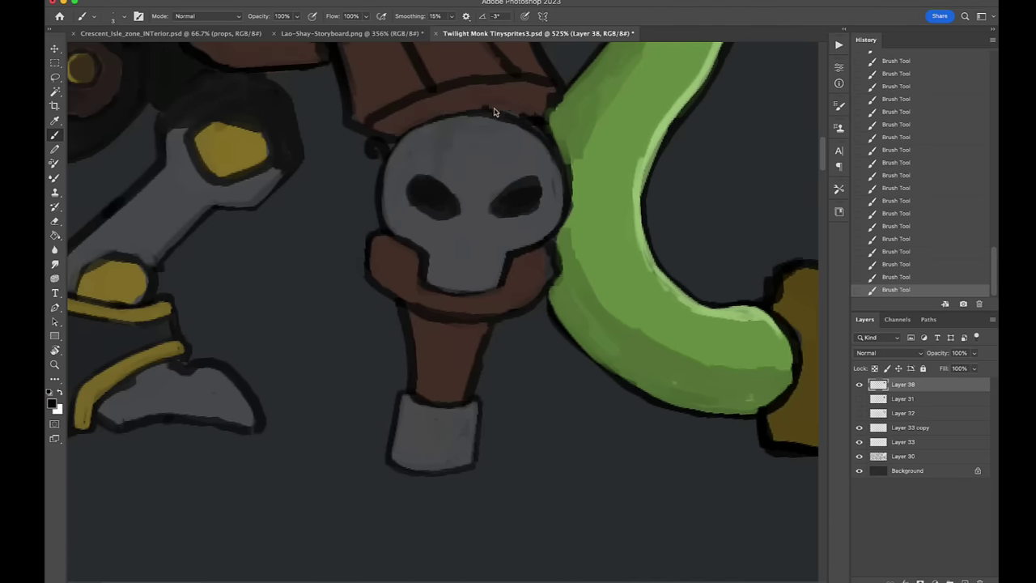
{"action": "mouse_move", "coordinate": [546, 104]}
{"action": "left_mouse_down"}
{"action": "mouse_move", "coordinate": [531, 84]}
{"action": "mouse_move", "coordinate": [409, 108]}
{"action": "left_mouse_up"}
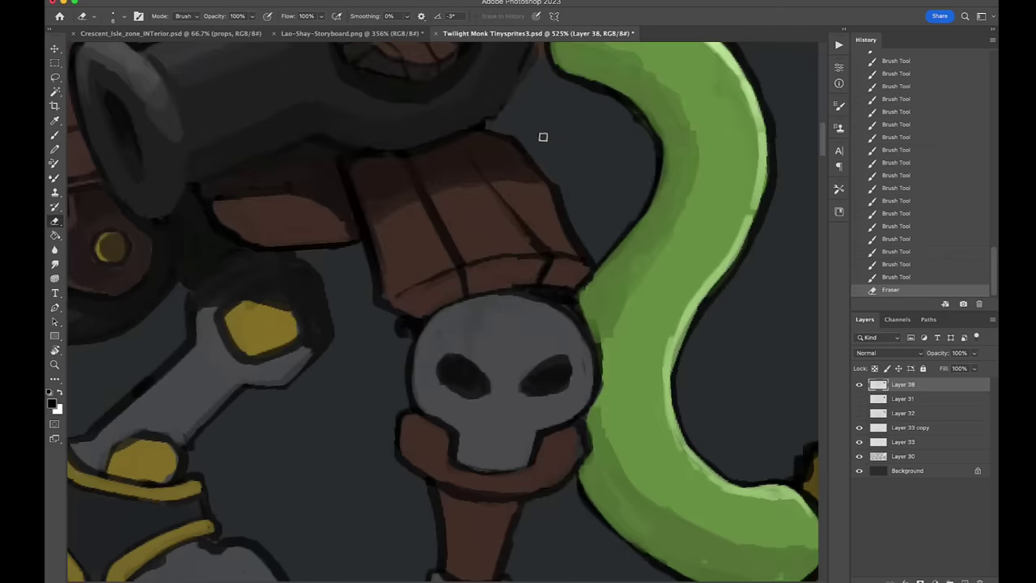
{"action": "left_click_drag", "start_coordinate": [528, 64], "coordinate": [503, 119]}
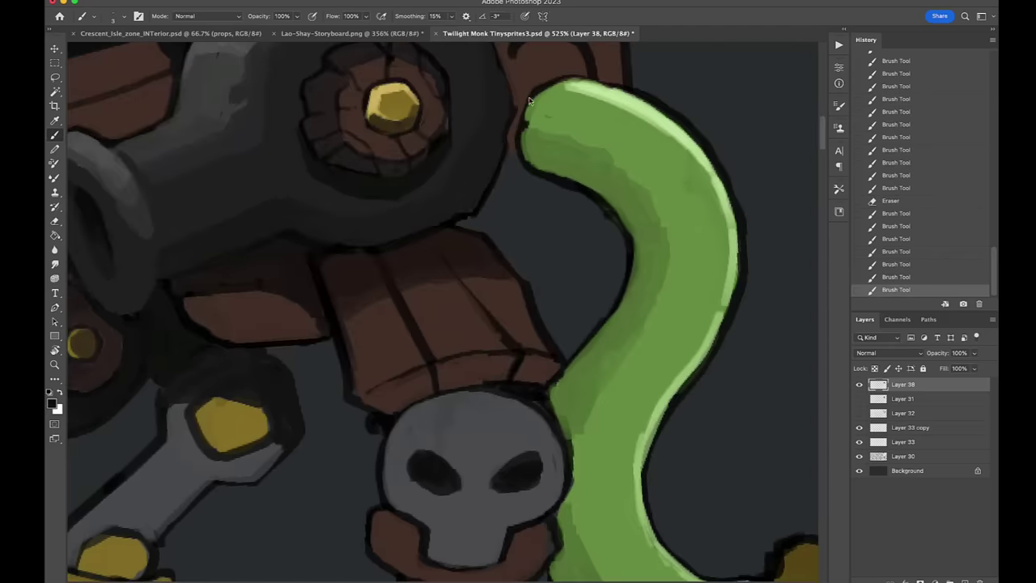
{"action": "left_click_drag", "start_coordinate": [558, 183], "coordinate": [500, 193]}
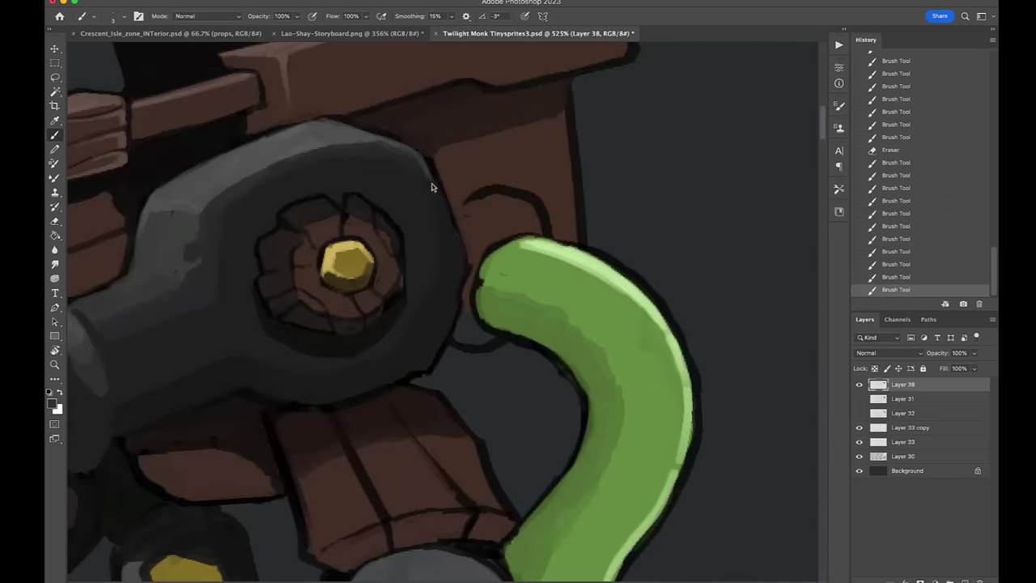
Step: Rotate the view about 90° and paint light-green highlights along the hook's top and left edges
{"action": "key", "text": "r"}
{"action": "mouse_move", "coordinate": [688, 340]}
{"action": "left_mouse_down"}
{"action": "mouse_move", "coordinate": [689, 259]}
{"action": "mouse_move", "coordinate": [452, 167]}
{"action": "mouse_move", "coordinate": [409, 283]}
{"action": "left_mouse_up"}
{"action": "key", "text": "b"}
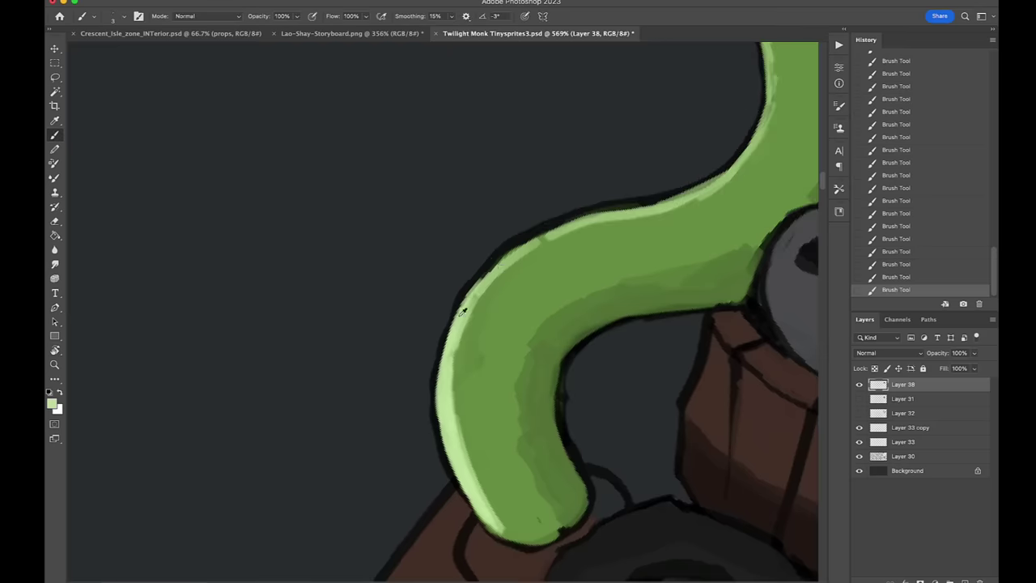
{"action": "left_click_drag", "start_coordinate": [462, 301], "coordinate": [648, 206]}
{"action": "mouse_move", "coordinate": [583, 215]}
{"action": "left_mouse_down"}
{"action": "mouse_move", "coordinate": [512, 245]}
{"action": "mouse_move", "coordinate": [463, 288]}
{"action": "mouse_move", "coordinate": [600, 206]}
{"action": "mouse_move", "coordinate": [707, 190]}
{"action": "left_mouse_up"}
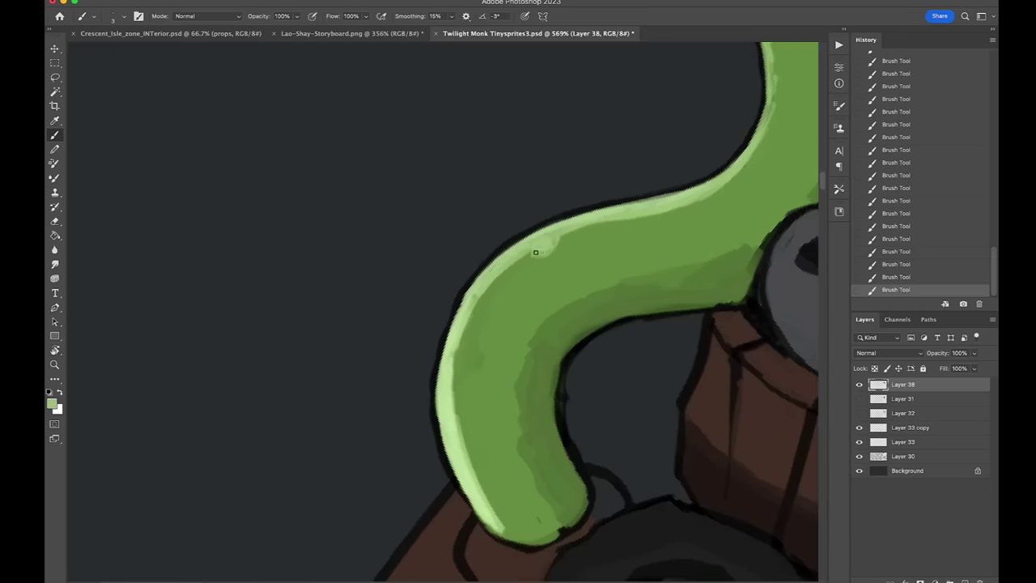
{"action": "left_click_drag", "start_coordinate": [485, 294], "coordinate": [454, 392]}
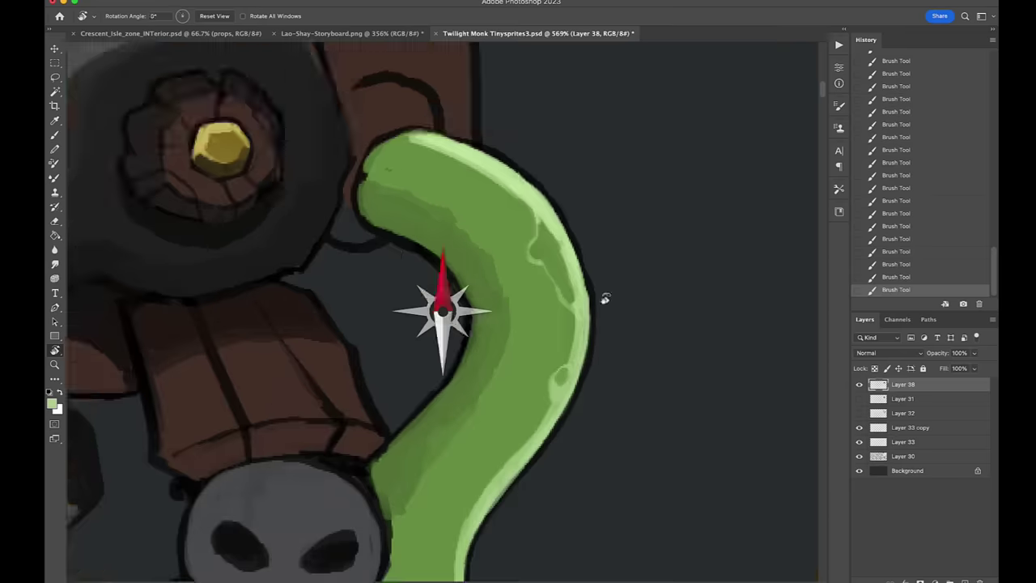
{"action": "key", "text": "b"}
{"action": "mouse_move", "coordinate": [602, 296]}
{"action": "left_mouse_down"}
{"action": "mouse_move", "coordinate": [576, 157]}
{"action": "mouse_move", "coordinate": [620, 166]}
{"action": "mouse_move", "coordinate": [597, 294]}
{"action": "mouse_move", "coordinate": [566, 348]}
{"action": "left_mouse_up"}
Step: Paint grey along the hook's edges and add a lighter grey highlight along the top edge
{"action": "scroll", "coordinate": [567, 348], "scroll_direction": "down", "scroll_amount": 5}
{"action": "scroll", "coordinate": [592, 121], "scroll_direction": "up", "scroll_amount": 6}
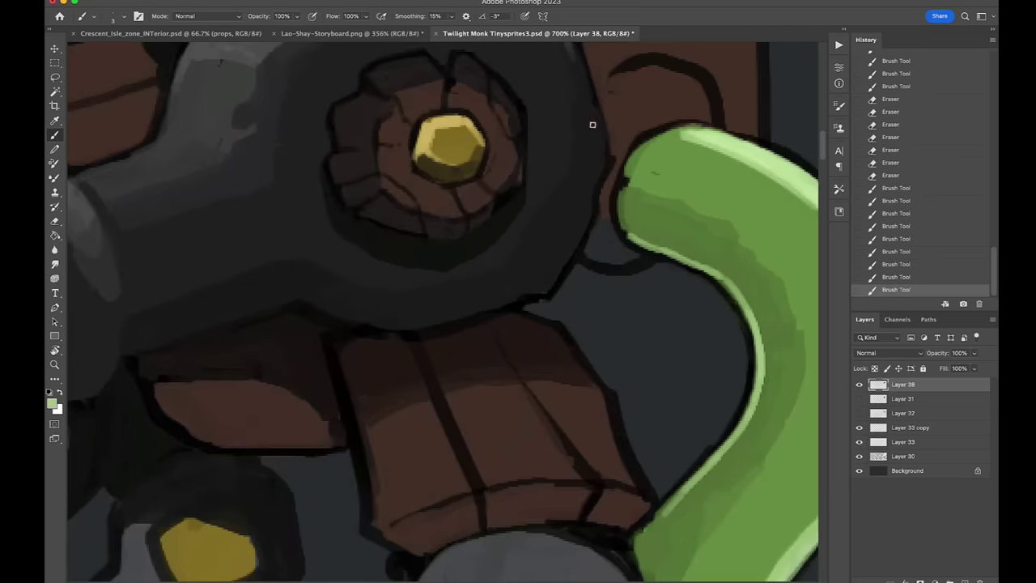
{"action": "left_click_drag", "start_coordinate": [591, 120], "coordinate": [557, 217]}
{"action": "mouse_move", "coordinate": [583, 162]}
{"action": "left_mouse_down"}
{"action": "mouse_move", "coordinate": [561, 254]}
{"action": "mouse_move", "coordinate": [453, 381]}
{"action": "left_mouse_up"}
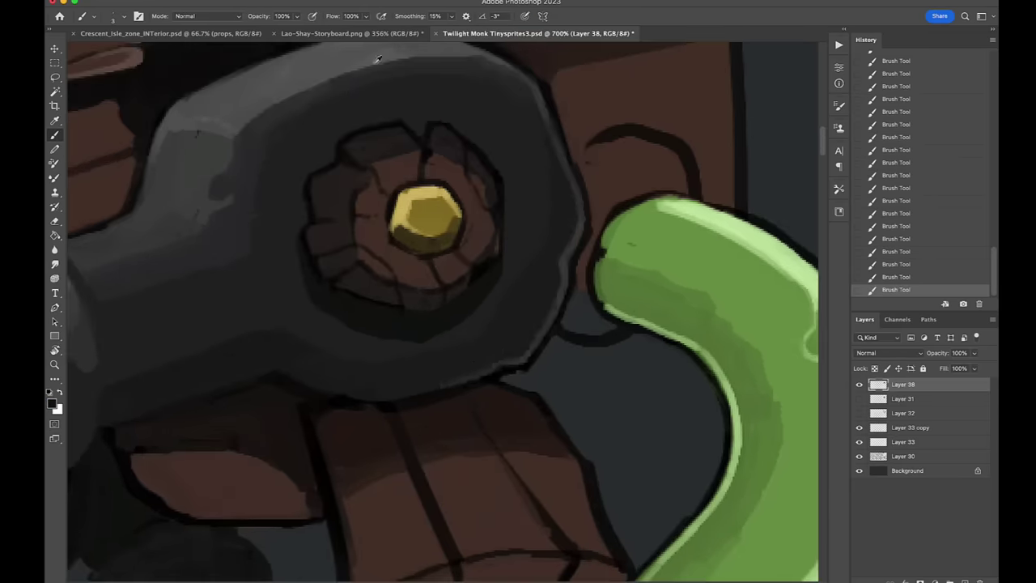
{"action": "scroll", "coordinate": [378, 59], "scroll_direction": "down", "scroll_amount": 3}
{"action": "left_click", "coordinate": [50, 402]}
{"action": "left_click", "coordinate": [664, 421]}
{"action": "left_click", "coordinate": [897, 393]}
{"action": "scroll", "coordinate": [349, 246], "scroll_direction": "up", "scroll_amount": 3}
{"action": "left_click_drag", "start_coordinate": [466, 177], "coordinate": [349, 246]}
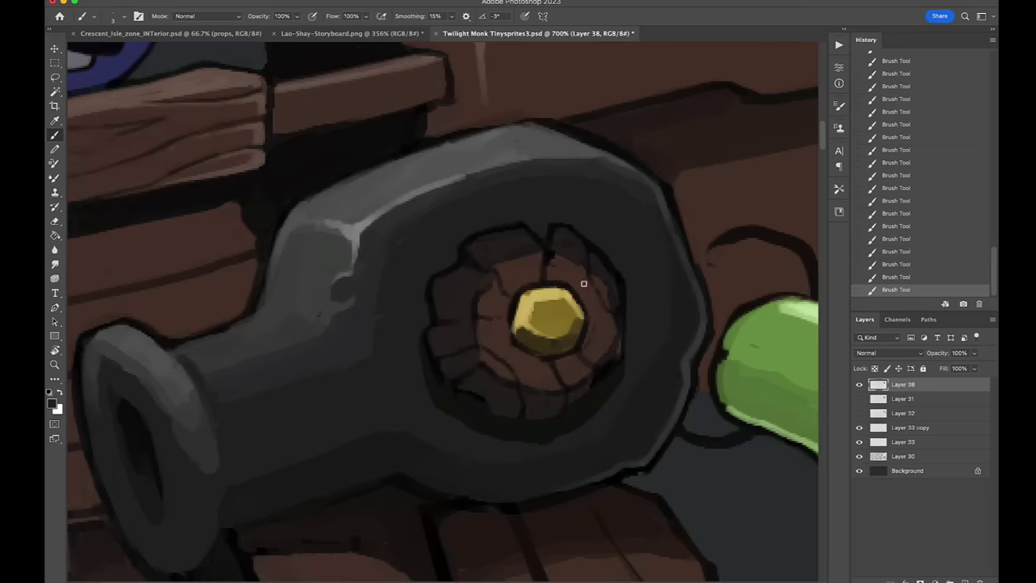
Step: Paint dark wood grain strokes across the brown plank, especially its right side
{"action": "left_click", "coordinate": [733, 306], "text": "alt"}
{"action": "left_click_drag", "start_coordinate": [724, 200], "coordinate": [425, 83]}
{"action": "scroll", "coordinate": [457, 197], "scroll_direction": "down", "scroll_amount": 5}
{"action": "scroll", "coordinate": [486, 243], "scroll_direction": "left", "scroll_amount": 8}
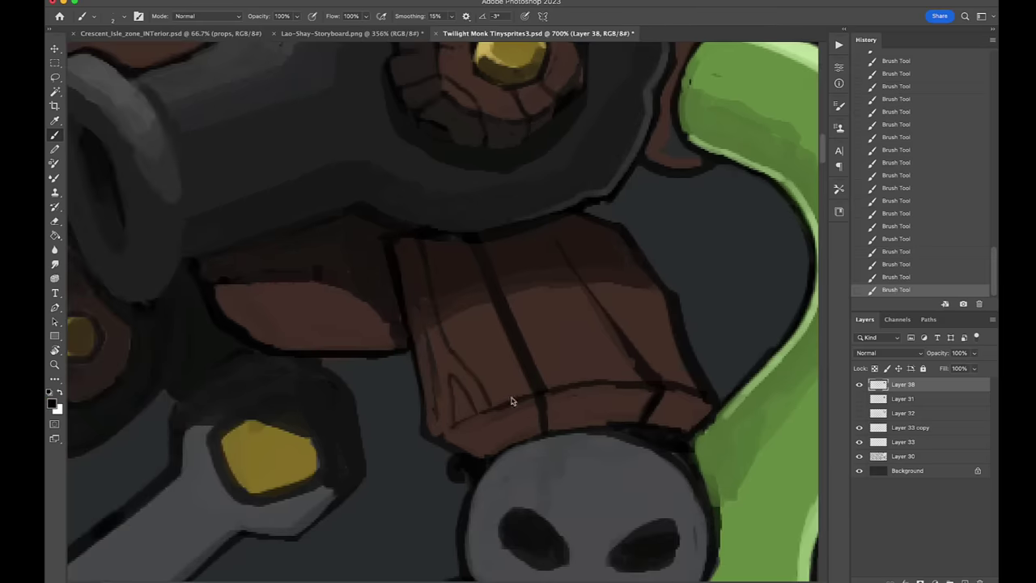
{"action": "left_click_drag", "start_coordinate": [511, 400], "coordinate": [463, 293]}
{"action": "left_click_drag", "start_coordinate": [481, 298], "coordinate": [517, 347]}
{"action": "left_click_drag", "start_coordinate": [535, 289], "coordinate": [607, 379]}
{"action": "left_click_drag", "start_coordinate": [559, 281], "coordinate": [644, 393]}
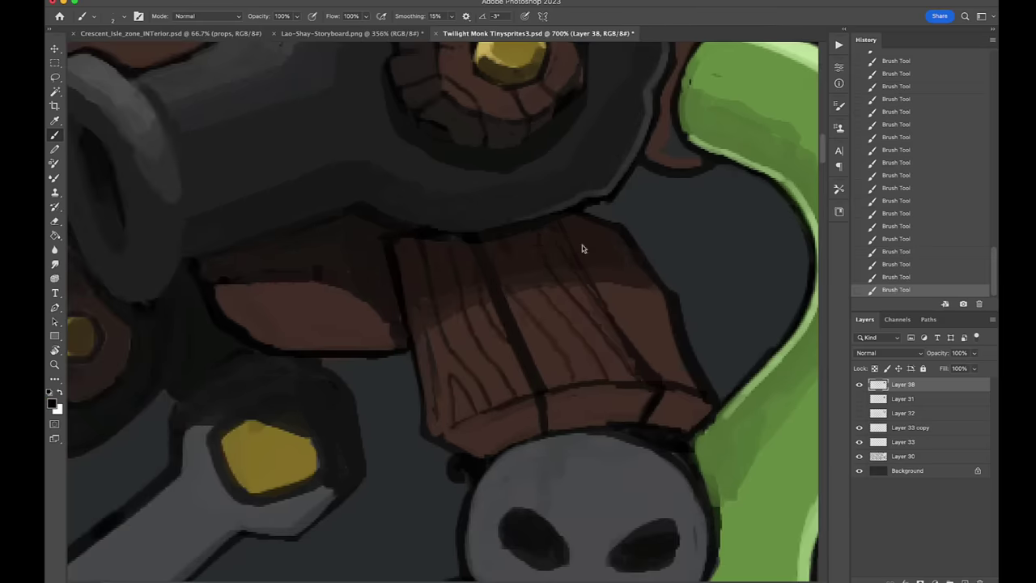
{"action": "scroll", "coordinate": [534, 332], "scroll_direction": "right", "scroll_amount": 4}
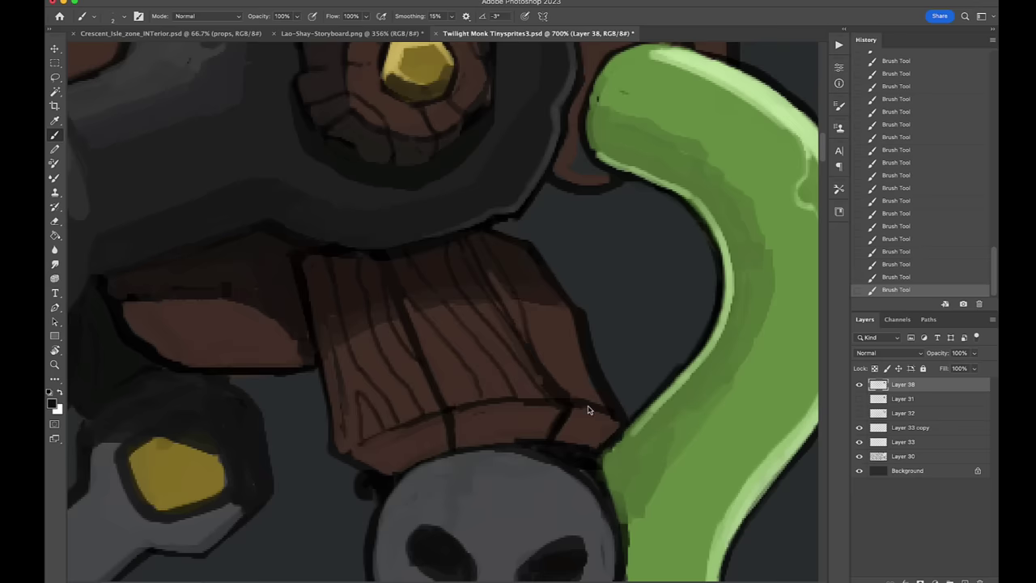
{"action": "left_click_drag", "start_coordinate": [537, 305], "coordinate": [586, 398]}
{"action": "left_click_drag", "start_coordinate": [548, 310], "coordinate": [589, 385]}
{"action": "key", "text": "ctrl+z"}
{"action": "key", "text": "ctrl+shift+z"}
Step: Thin and lighten the dark line beside the spiked ball
{"action": "scroll", "coordinate": [498, 307], "scroll_direction": "left", "scroll_amount": 4}
{"action": "scroll", "coordinate": [469, 320], "scroll_direction": "down", "scroll_amount": 3}
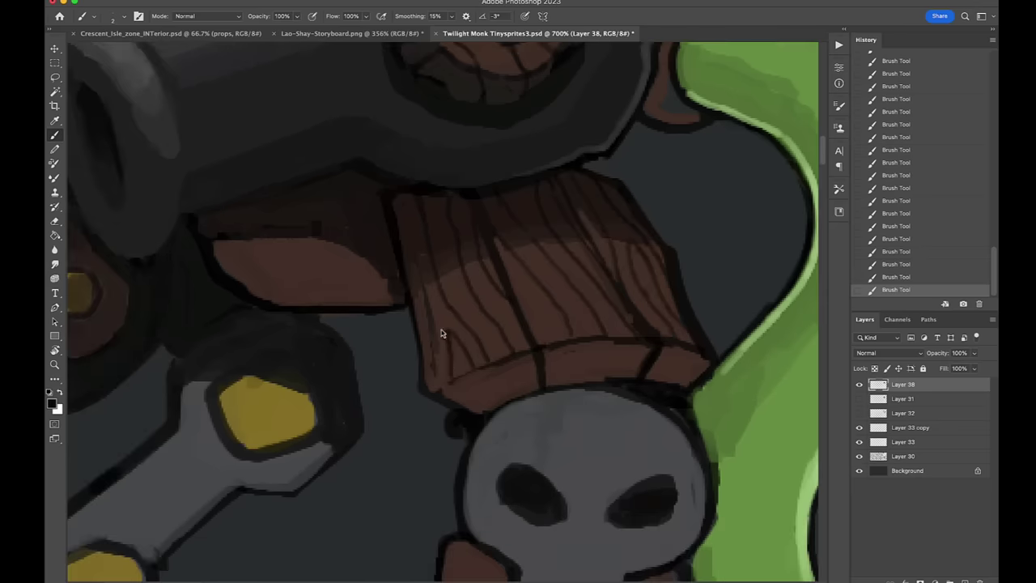
{"action": "scroll", "coordinate": [511, 235], "scroll_direction": "left", "scroll_amount": 5}
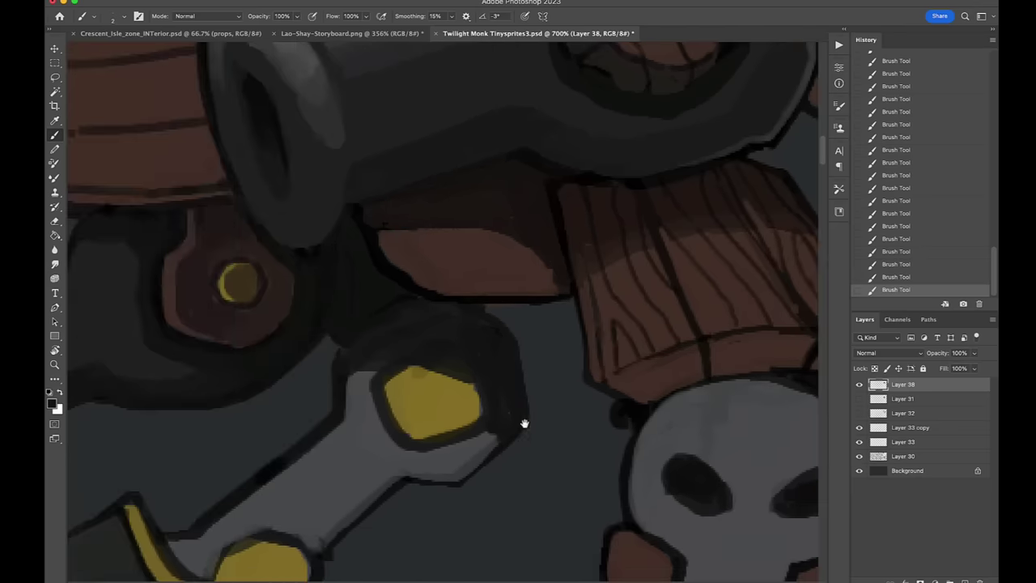
{"action": "scroll", "coordinate": [525, 423], "scroll_direction": "left", "scroll_amount": 10}
{"action": "left_click_drag", "start_coordinate": [477, 156], "coordinate": [532, 167]}
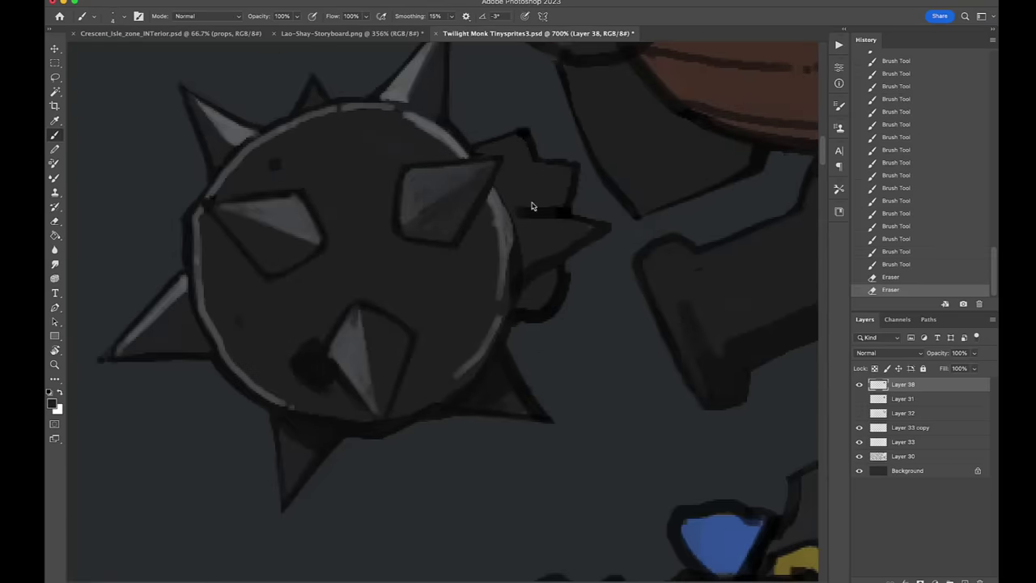
{"action": "left_click_drag", "start_coordinate": [522, 207], "coordinate": [565, 214]}
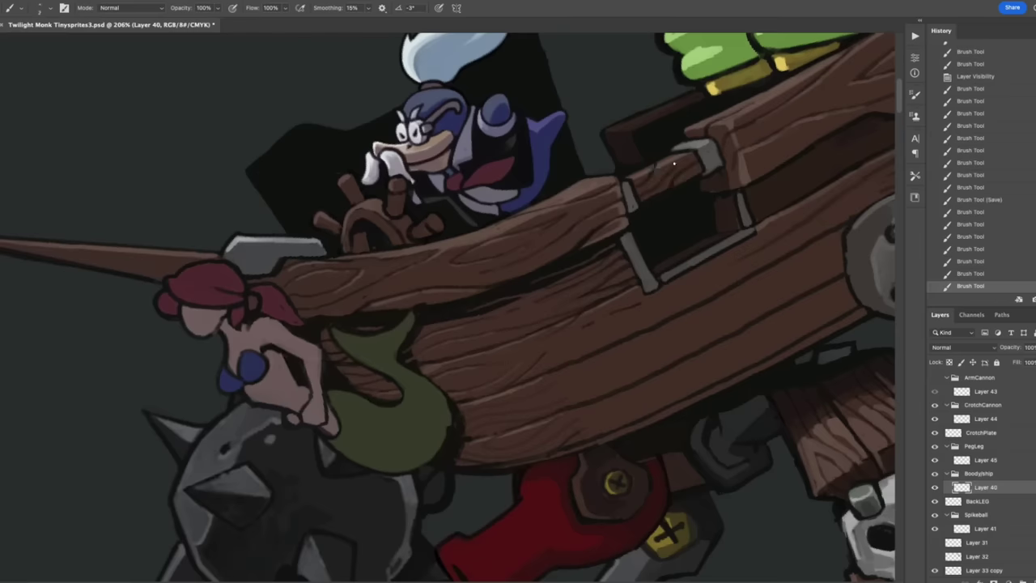
Step: Brighten the top-left cap and repaint the green highlights on both cannons
{"action": "scroll", "coordinate": [548, 308], "scroll_direction": "up", "scroll_amount": 3}
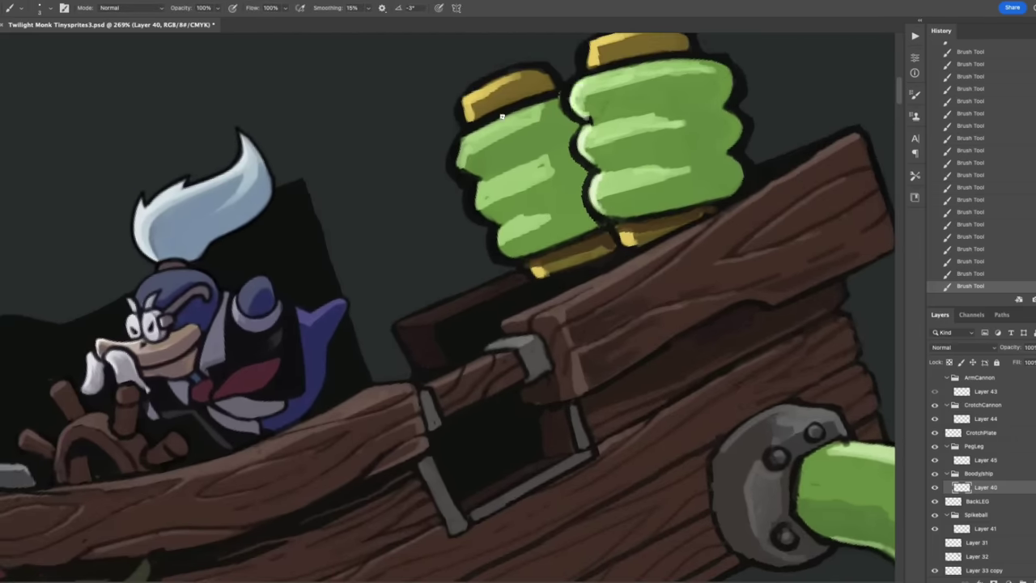
{"action": "mouse_move", "coordinate": [468, 103]}
{"action": "left_mouse_down"}
{"action": "mouse_move", "coordinate": [488, 91]}
{"action": "mouse_move", "coordinate": [557, 97]}
{"action": "mouse_move", "coordinate": [706, 62]}
{"action": "mouse_move", "coordinate": [739, 70]}
{"action": "left_mouse_up"}
{"action": "key", "text": "e"}
{"action": "key", "text": "b"}
{"action": "left_click_drag", "start_coordinate": [705, 53], "coordinate": [735, 68]}
{"action": "left_click_drag", "start_coordinate": [544, 153], "coordinate": [528, 173]}
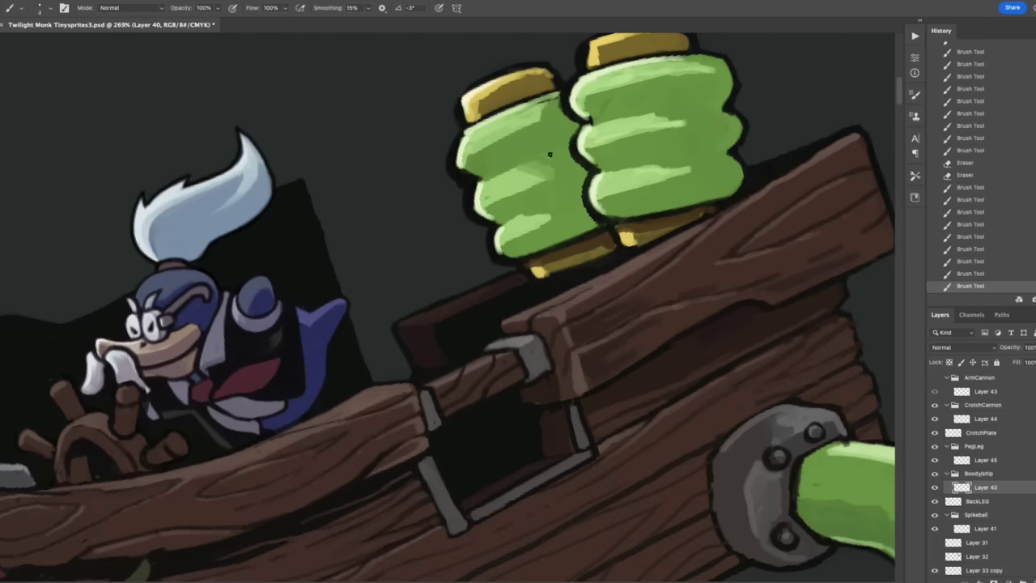
{"action": "left_click_drag", "start_coordinate": [633, 123], "coordinate": [683, 119]}
Step: Add darker ring shading bands across both green cannons
{"action": "mouse_move", "coordinate": [647, 77]}
{"action": "left_mouse_down"}
{"action": "mouse_move", "coordinate": [634, 108]}
{"action": "mouse_move", "coordinate": [718, 97]}
{"action": "left_mouse_up"}
{"action": "left_click_drag", "start_coordinate": [607, 162], "coordinate": [725, 153]}
{"action": "left_click_drag", "start_coordinate": [659, 158], "coordinate": [717, 162]}
{"action": "left_click_drag", "start_coordinate": [567, 142], "coordinate": [490, 170]}
{"action": "left_click_drag", "start_coordinate": [577, 194], "coordinate": [502, 220]}
{"action": "scroll", "coordinate": [534, 243], "scroll_direction": "down", "scroll_amount": 4}
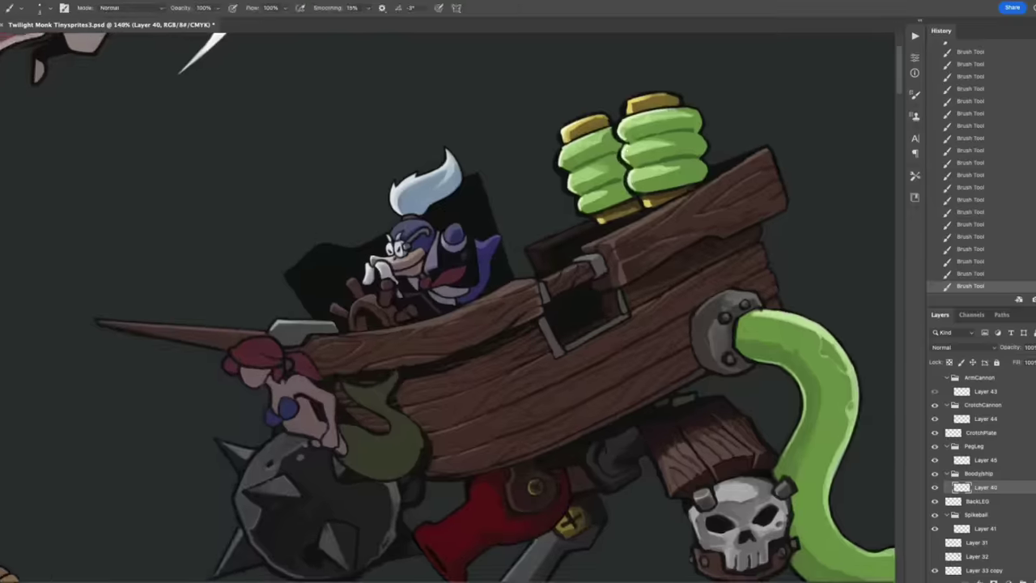
{"action": "scroll", "coordinate": [648, 365], "scroll_direction": "up", "scroll_amount": 2}
{"action": "key", "text": "alt+bracketleft"}
{"action": "scroll", "coordinate": [739, 474], "scroll_direction": "up", "scroll_amount": 5}
Step: Toggle layer visibility to check the spiked ball and neighbouring layers
{"action": "left_click", "coordinate": [935, 501]}
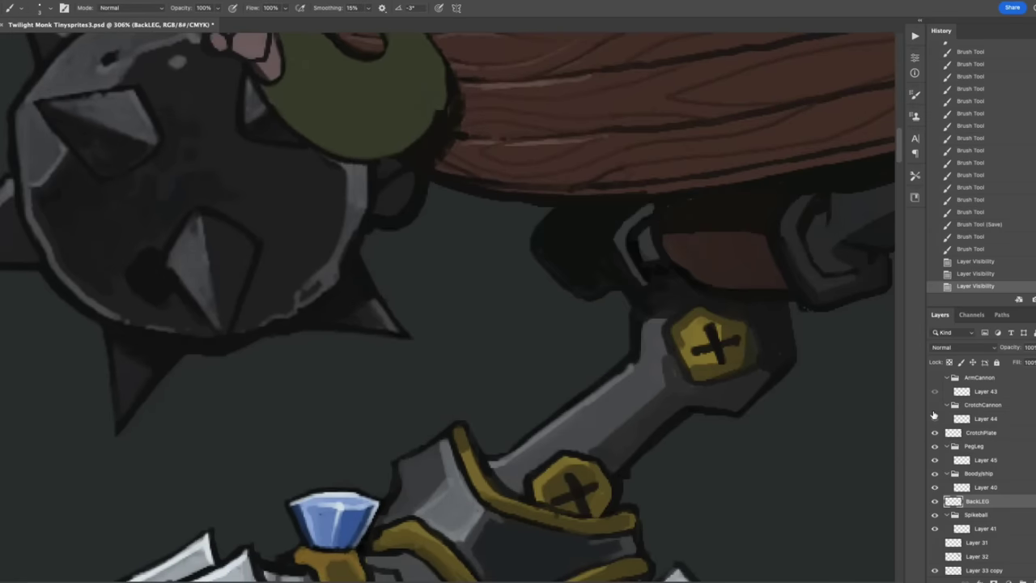
{"action": "left_click", "coordinate": [936, 501]}
{"action": "key", "text": "ctrl+0"}
{"action": "left_click", "coordinate": [935, 528]}
{"action": "scroll", "coordinate": [567, 324], "scroll_direction": "up", "scroll_amount": 3}
{"action": "left_click", "coordinate": [935, 528]}
{"action": "left_click", "coordinate": [935, 515]}
{"action": "left_click", "coordinate": [935, 515]}
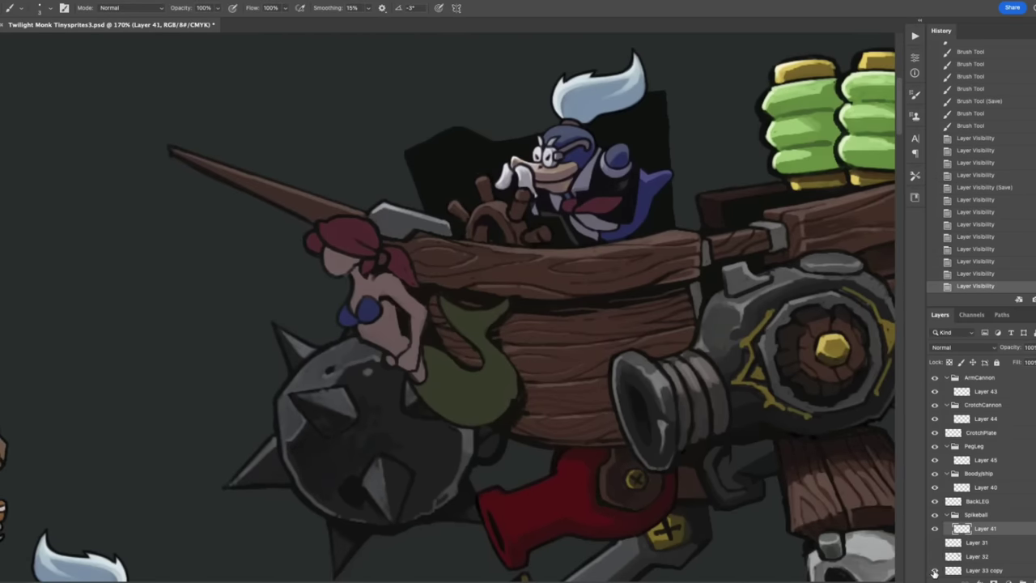
{"action": "scroll", "coordinate": [980, 486], "scroll_direction": "down", "scroll_amount": 1}
Step: Rename Layer 39 to 'SpileBallShoulder'
{"action": "left_click", "coordinate": [935, 531]}
{"action": "left_click", "coordinate": [935, 530]}
{"action": "double_click", "coordinate": [977, 530]}
{"action": "type", "text": "SpileBallShoulder"}
{"action": "key", "text": "Return"}
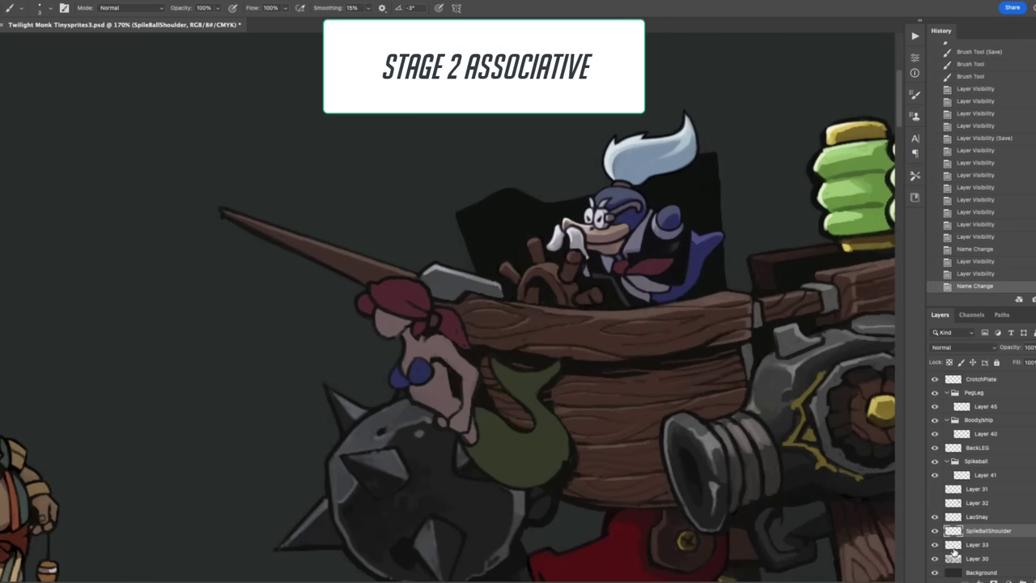
Step: Hide the LaoShay penguin layer and highlight the dark backdrop's top edge in grey
{"action": "left_click", "coordinate": [935, 531]}
{"action": "left_click", "coordinate": [935, 530]}
{"action": "left_click_drag", "start_coordinate": [463, 198], "coordinate": [533, 193]}
{"action": "left_click_drag", "start_coordinate": [547, 212], "coordinate": [631, 196]}
{"action": "left_click", "coordinate": [935, 517]}
{"action": "left_click", "coordinate": [935, 474]}
{"action": "left_click", "coordinate": [935, 474]}
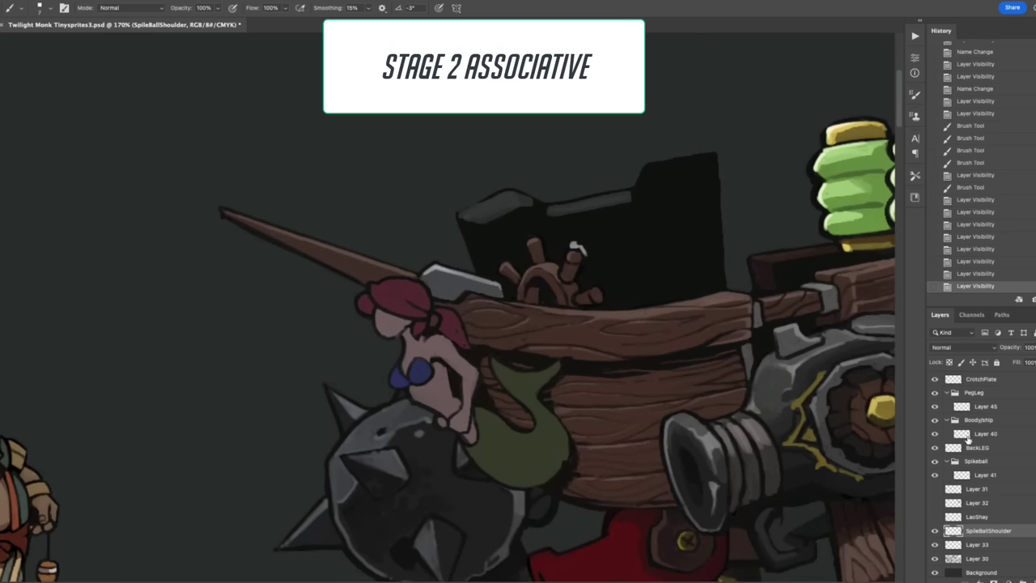
Step: Highlight the backdrop's left and right edges in grey, then move the penguin captain into place
{"action": "key", "text": "e"}
{"action": "left_click_drag", "start_coordinate": [577, 246], "coordinate": [524, 228]}
{"action": "key", "text": "b"}
{"action": "mouse_move", "coordinate": [456, 212]}
{"action": "left_mouse_down"}
{"action": "mouse_move", "coordinate": [510, 191]}
{"action": "mouse_move", "coordinate": [488, 261]}
{"action": "mouse_move", "coordinate": [495, 281]}
{"action": "left_mouse_up"}
{"action": "left_click_drag", "start_coordinate": [615, 196], "coordinate": [709, 156]}
{"action": "mouse_move", "coordinate": [646, 165]}
{"action": "left_mouse_down"}
{"action": "mouse_move", "coordinate": [631, 188]}
{"action": "mouse_move", "coordinate": [659, 256]}
{"action": "mouse_move", "coordinate": [639, 262]}
{"action": "mouse_move", "coordinate": [680, 300]}
{"action": "left_mouse_up"}
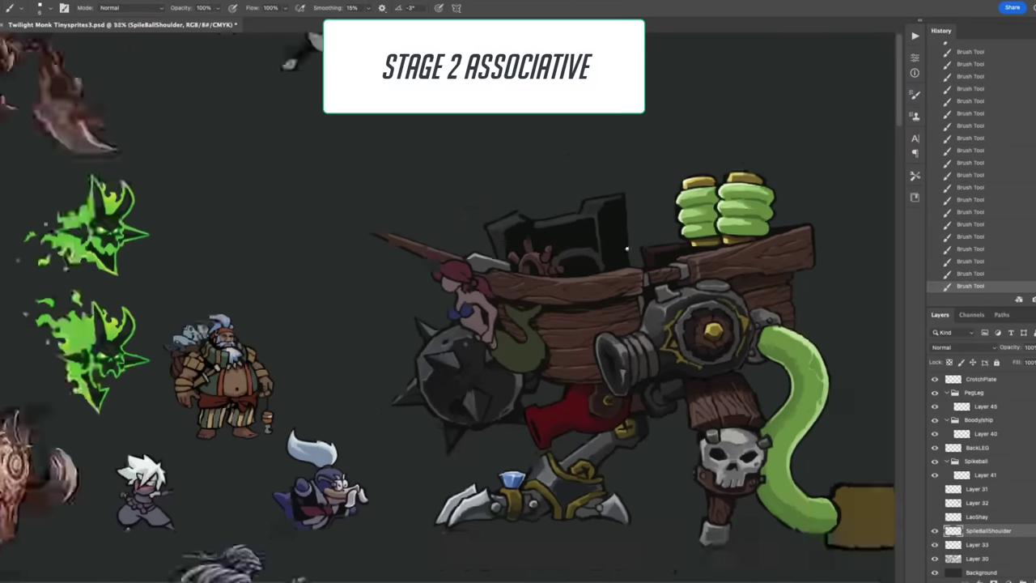
{"action": "scroll", "coordinate": [490, 255], "scroll_direction": "down", "scroll_amount": 3}
{"action": "mouse_move", "coordinate": [588, 240]}
{"action": "left_mouse_down"}
{"action": "mouse_move", "coordinate": [610, 254]}
{"action": "mouse_move", "coordinate": [602, 249]}
{"action": "left_mouse_up"}
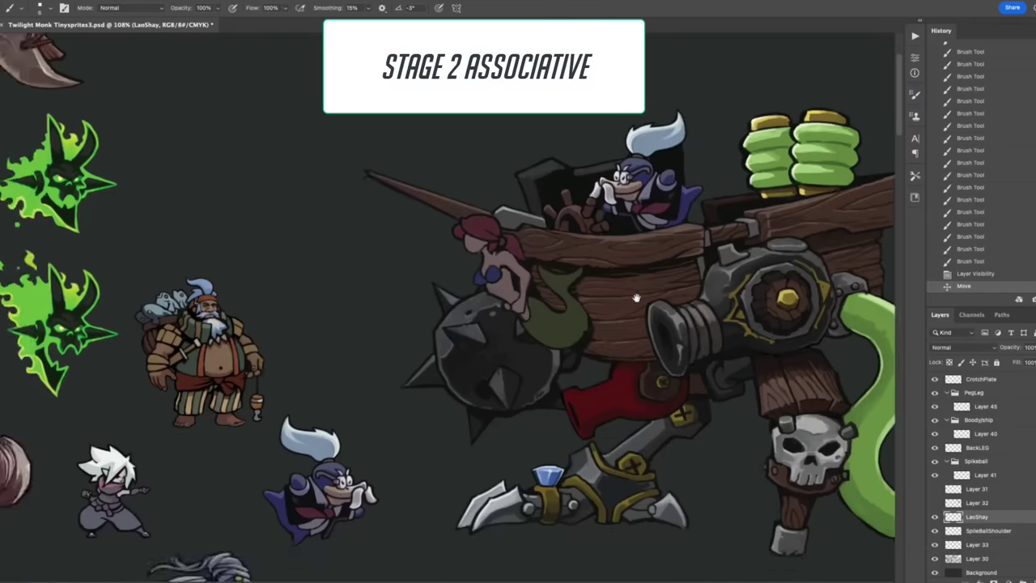
Step: Lasso the mermaid's blue top on her layer and reshape it with Free Transform
{"action": "scroll", "coordinate": [486, 323], "scroll_direction": "down", "scroll_amount": 3}
{"action": "scroll", "coordinate": [486, 324], "scroll_direction": "left", "scroll_amount": 5}
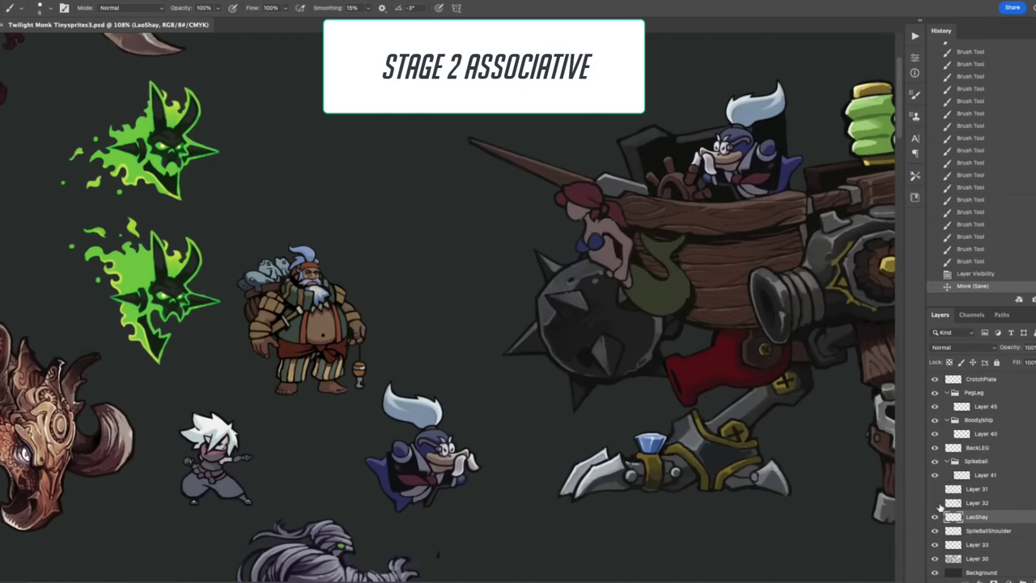
{"action": "scroll", "coordinate": [822, 199], "scroll_direction": "up", "scroll_amount": 3}
{"action": "left_click", "coordinate": [525, 322], "text": "ctrl"}
{"action": "scroll", "coordinate": [526, 322], "scroll_direction": "down", "scroll_amount": 3}
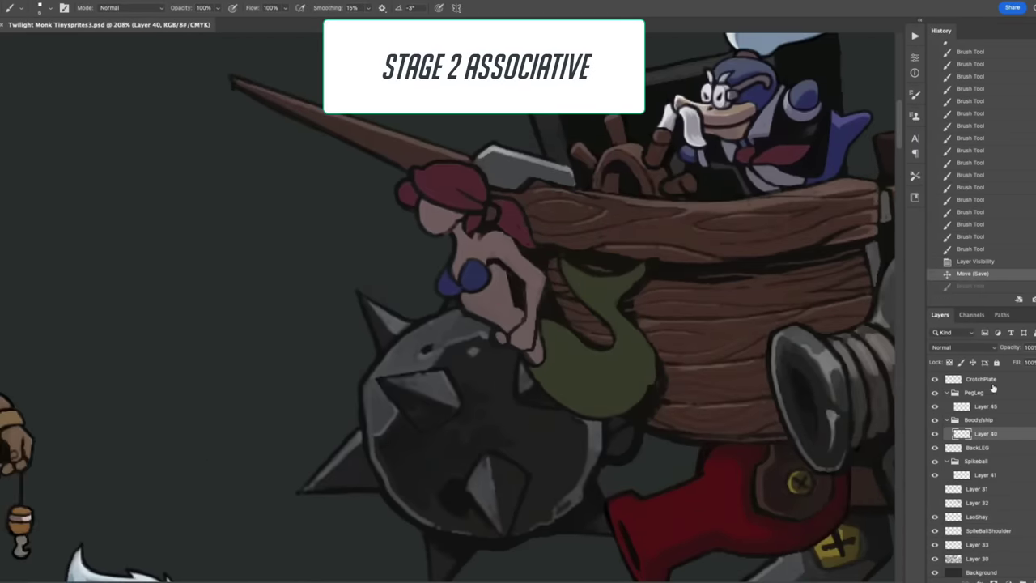
{"action": "key", "text": "l"}
{"action": "scroll", "coordinate": [20, 85], "scroll_direction": "up", "scroll_amount": 5}
{"action": "left_click_drag", "start_coordinate": [627, 344], "coordinate": [616, 332]}
{"action": "scroll", "coordinate": [615, 332], "scroll_direction": "down", "scroll_amount": 4}
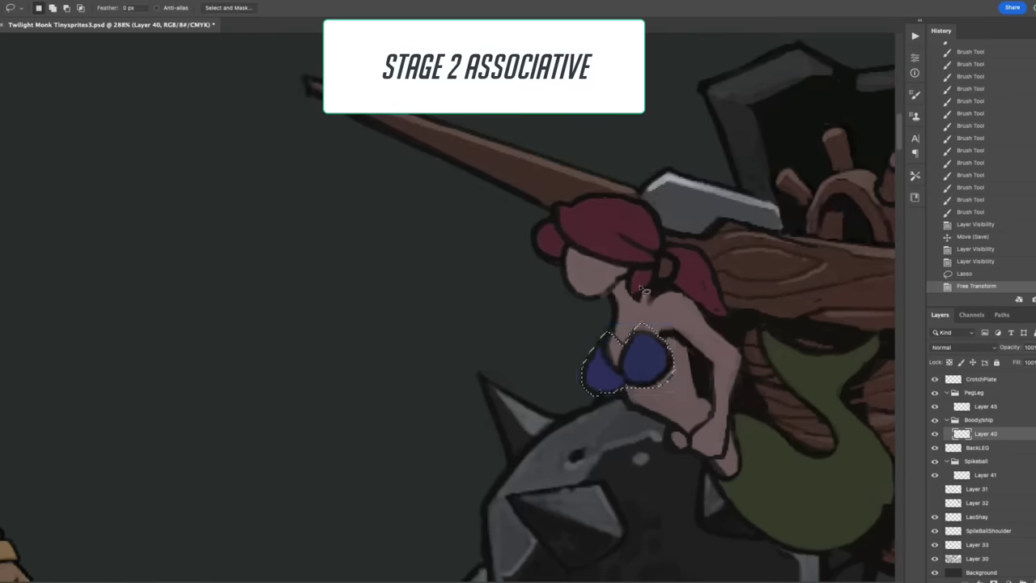
{"action": "scroll", "coordinate": [615, 332], "scroll_direction": "up", "scroll_amount": 4}
{"action": "key", "text": "ctrl+t"}
{"action": "key", "text": "Return"}
{"action": "key", "text": "ctrl+d"}
Step: Repaint the mermaid's blue top and body, and save the file
{"action": "key", "text": "b"}
{"action": "mouse_move", "coordinate": [644, 300]}
{"action": "left_mouse_down"}
{"action": "mouse_move", "coordinate": [632, 331]}
{"action": "mouse_move", "coordinate": [636, 359]}
{"action": "mouse_move", "coordinate": [659, 330]}
{"action": "mouse_move", "coordinate": [680, 340]}
{"action": "left_mouse_up"}
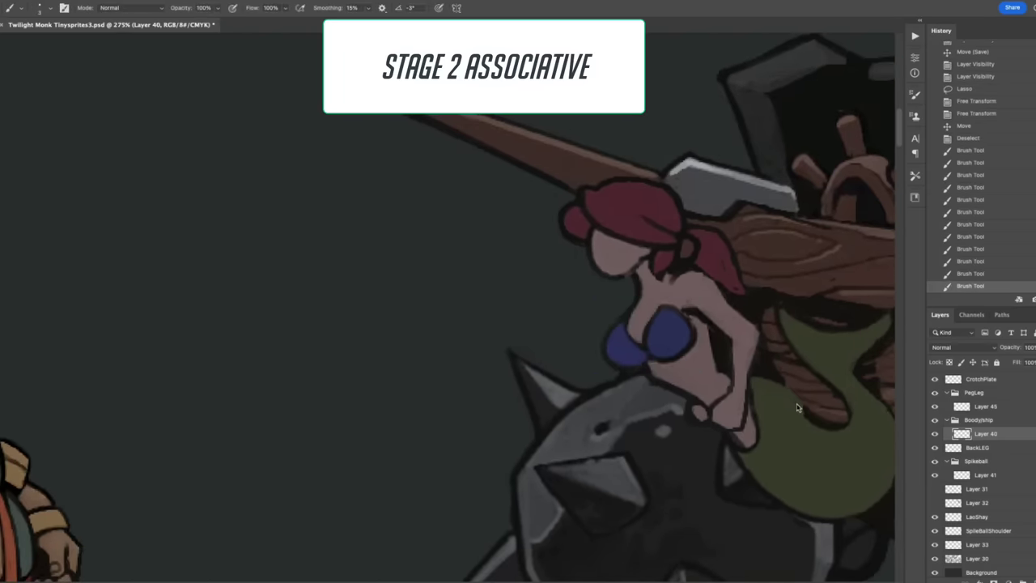
{"action": "key", "text": "ctrl+s"}
{"action": "left_click_drag", "start_coordinate": [715, 370], "coordinate": [555, 273]}
Step: Sample colours to paint light strokes on her hair and repaint her face and neck
{"action": "left_click", "coordinate": [549, 332], "text": "alt"}
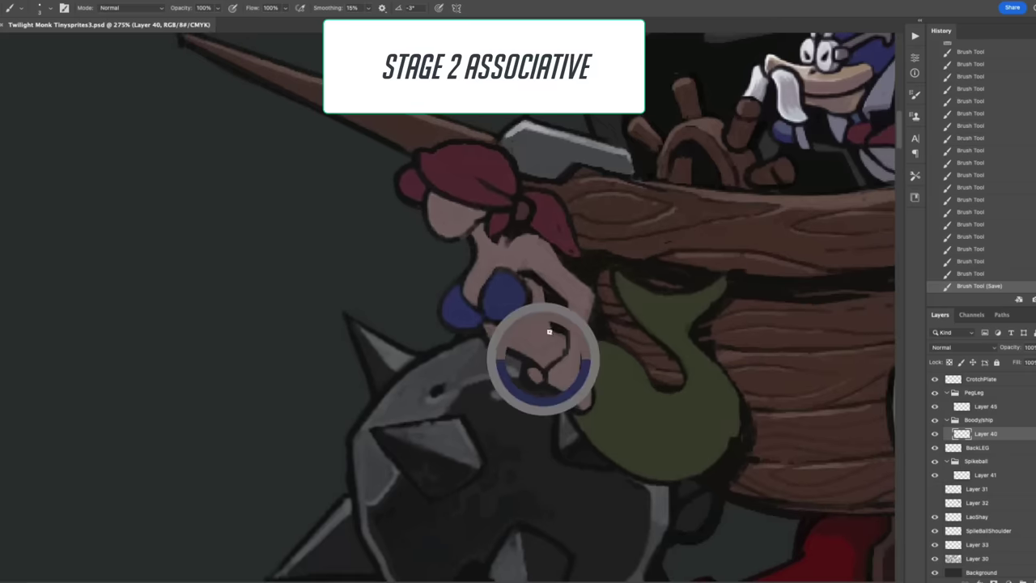
{"action": "left_click_drag", "start_coordinate": [549, 331], "coordinate": [707, 365]}
{"action": "left_click", "coordinate": [606, 197]}
{"action": "key", "text": "Return"}
{"action": "left_click_drag", "start_coordinate": [580, 196], "coordinate": [639, 194]}
{"action": "left_click_drag", "start_coordinate": [661, 263], "coordinate": [577, 247]}
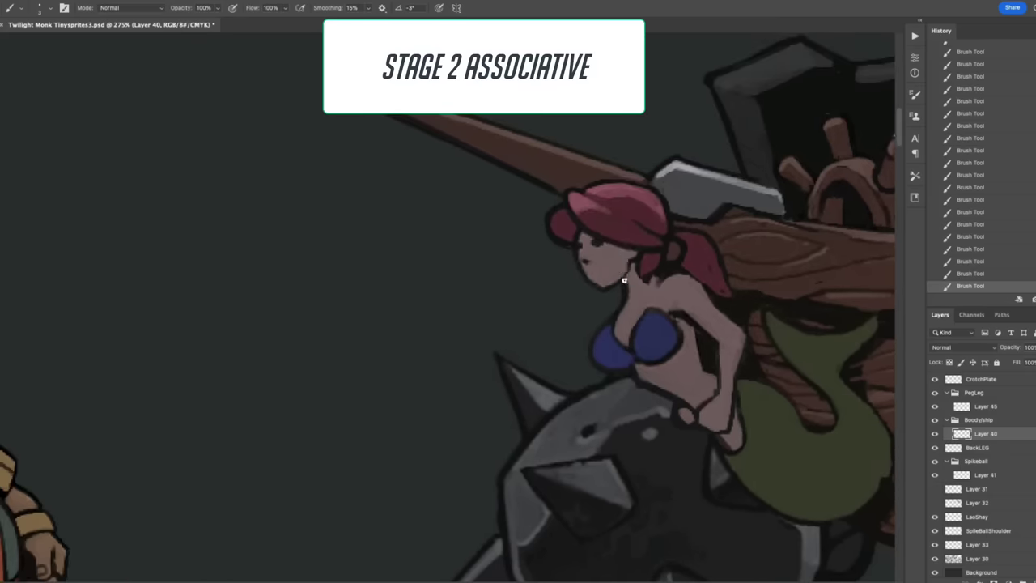
Step: Extend the red ponytail over the log and add a light green highlight along the tail
{"action": "scroll", "coordinate": [613, 242], "scroll_direction": "up", "scroll_amount": 3}
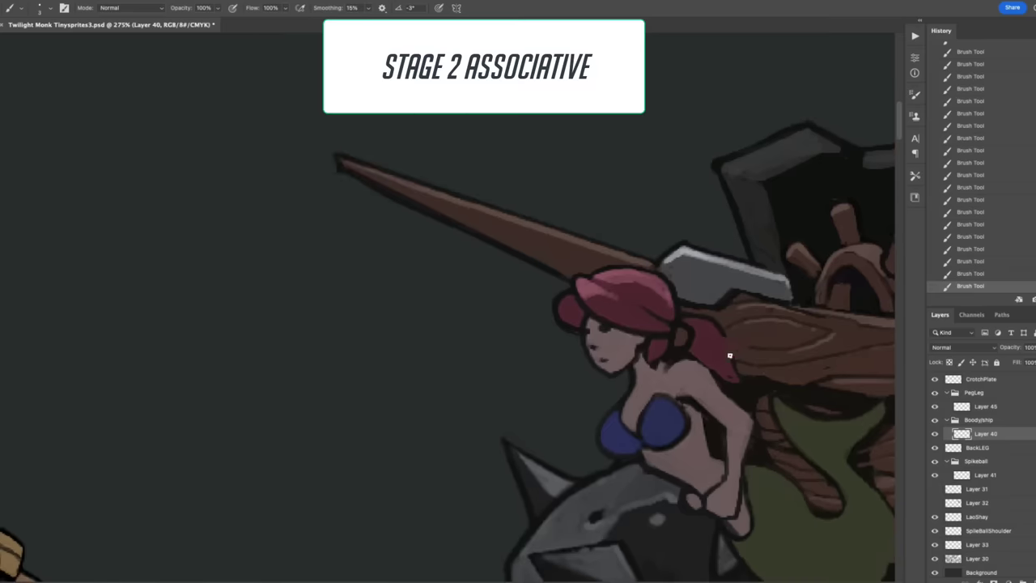
{"action": "left_click_drag", "start_coordinate": [730, 355], "coordinate": [709, 323]}
{"action": "scroll", "coordinate": [687, 451], "scroll_direction": "down", "scroll_amount": 4}
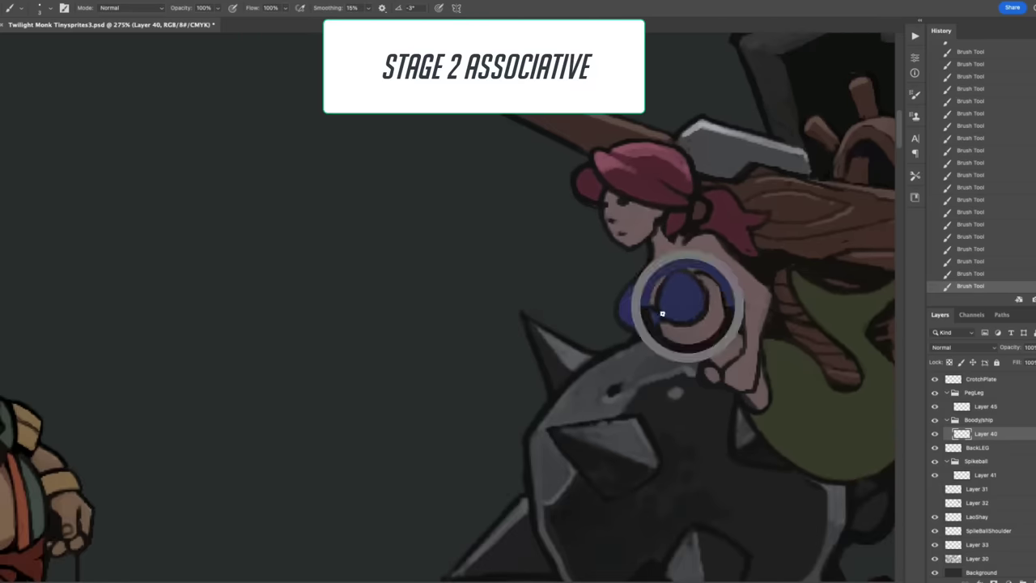
{"action": "scroll", "coordinate": [662, 314], "scroll_direction": "right", "scroll_amount": 5}
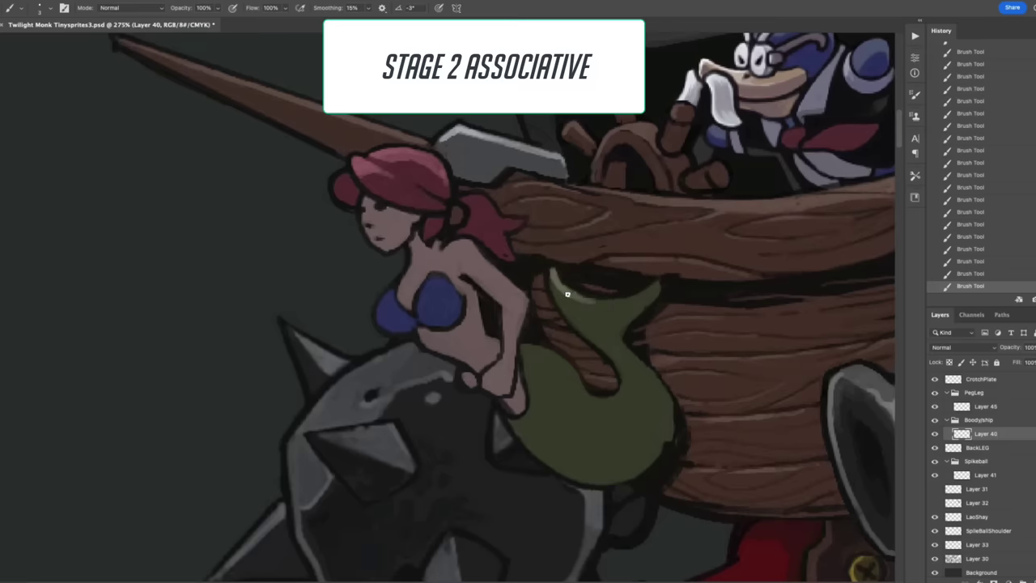
{"action": "mouse_move", "coordinate": [603, 333]}
{"action": "left_mouse_down"}
{"action": "mouse_move", "coordinate": [648, 418]}
{"action": "mouse_move", "coordinate": [605, 482]}
{"action": "left_mouse_up"}
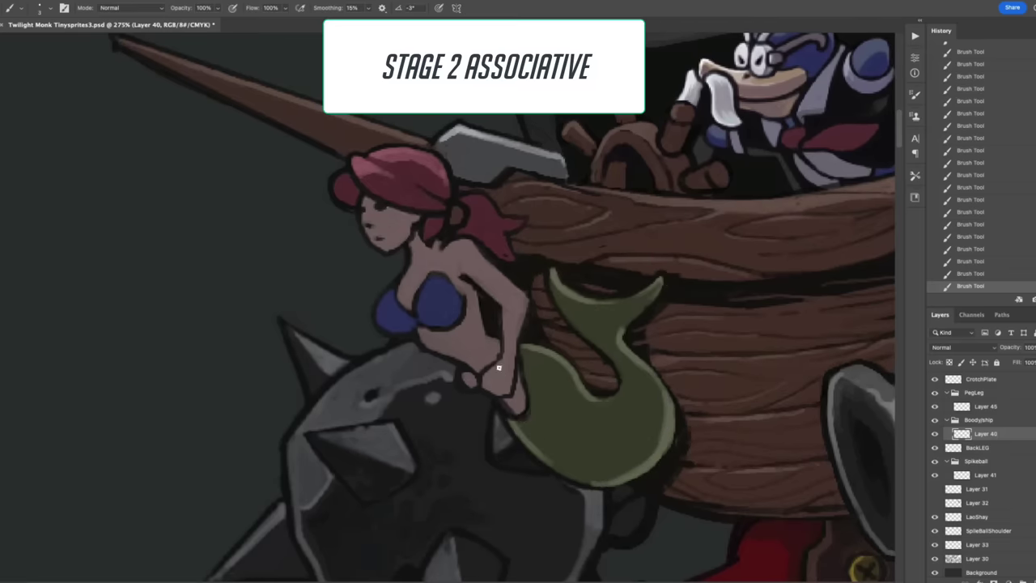
{"action": "scroll", "coordinate": [480, 346], "scroll_direction": "down", "scroll_amount": 5}
{"action": "scroll", "coordinate": [561, 298], "scroll_direction": "up", "scroll_amount": 5}
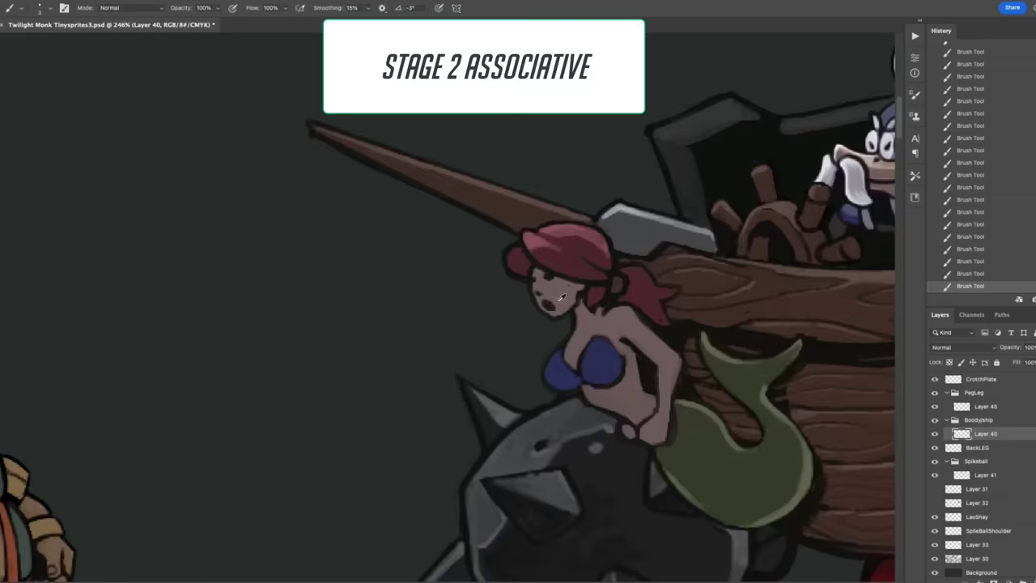
{"action": "scroll", "coordinate": [586, 210], "scroll_direction": "down", "scroll_amount": 1}
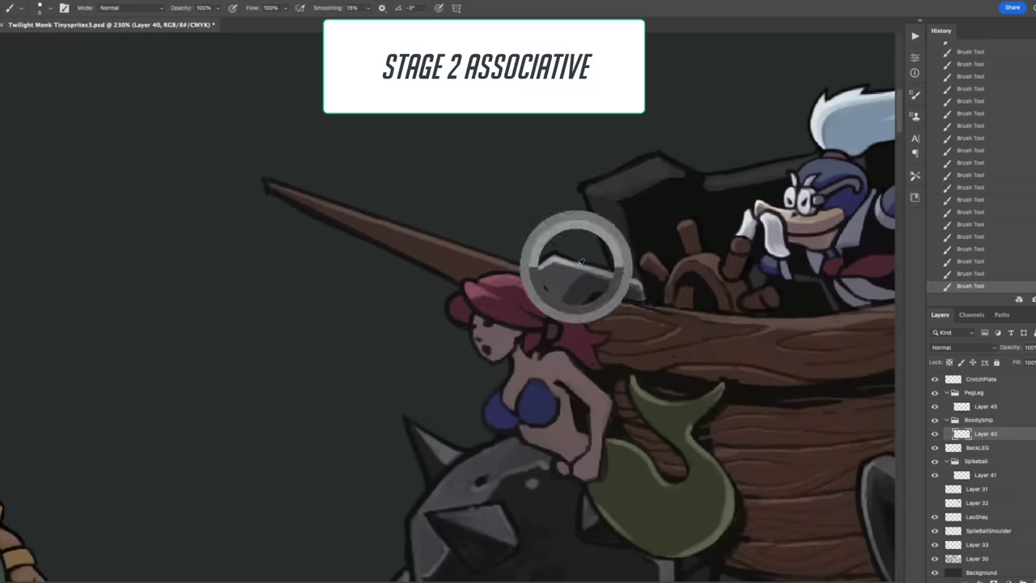
Step: Dab a grey band onto the spear and sample a red from the cannon
{"action": "left_click", "coordinate": [404, 243]}
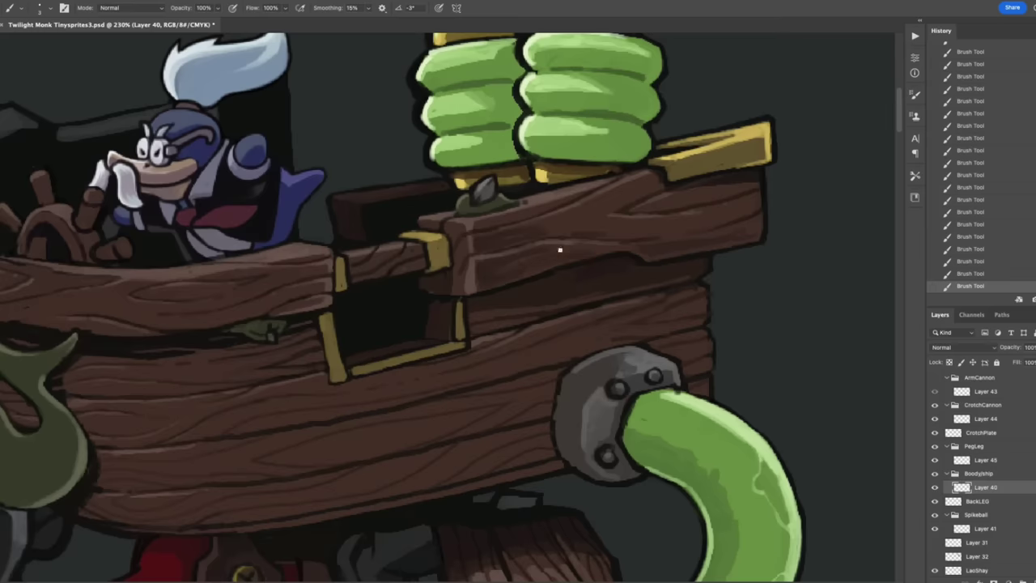
{"action": "mouse_move", "coordinate": [559, 250]}
{"action": "left_mouse_down"}
{"action": "mouse_move", "coordinate": [727, 229]}
{"action": "mouse_move", "coordinate": [688, 255]}
{"action": "left_mouse_up"}
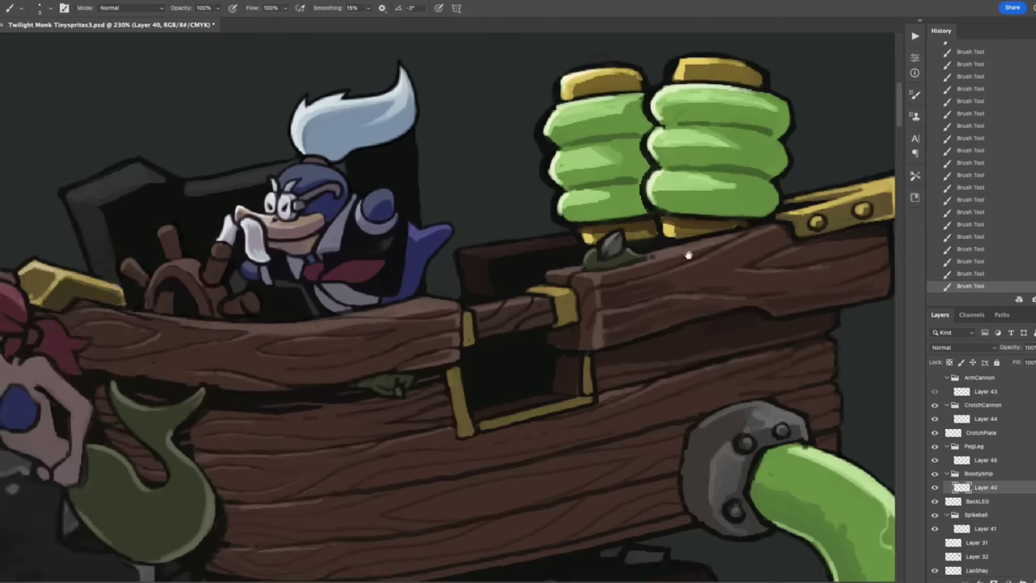
{"action": "left_click_drag", "start_coordinate": [794, 196], "coordinate": [396, 324]}
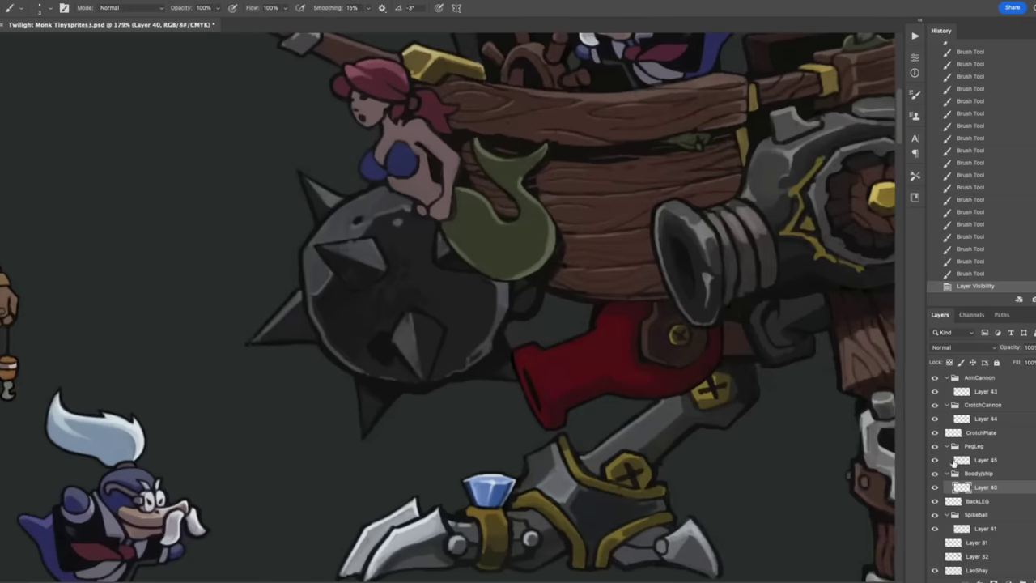
{"action": "key", "text": "Return"}
{"action": "key", "text": "b"}
{"action": "left_click", "coordinate": [542, 386]}
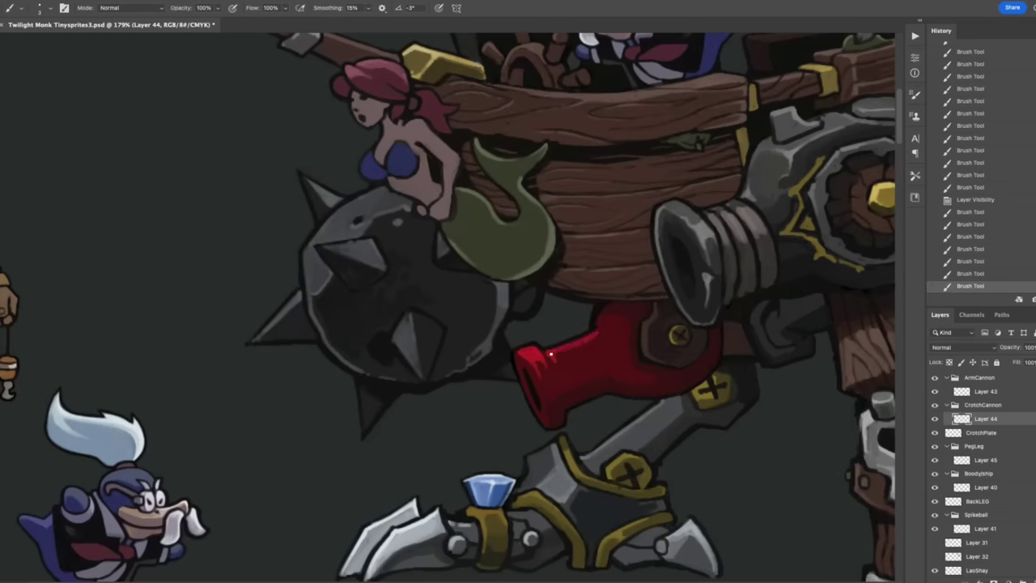
Step: Shade the red cannon's left end and underside, and darken its mouth
{"action": "left_click_drag", "start_coordinate": [550, 354], "coordinate": [530, 404]}
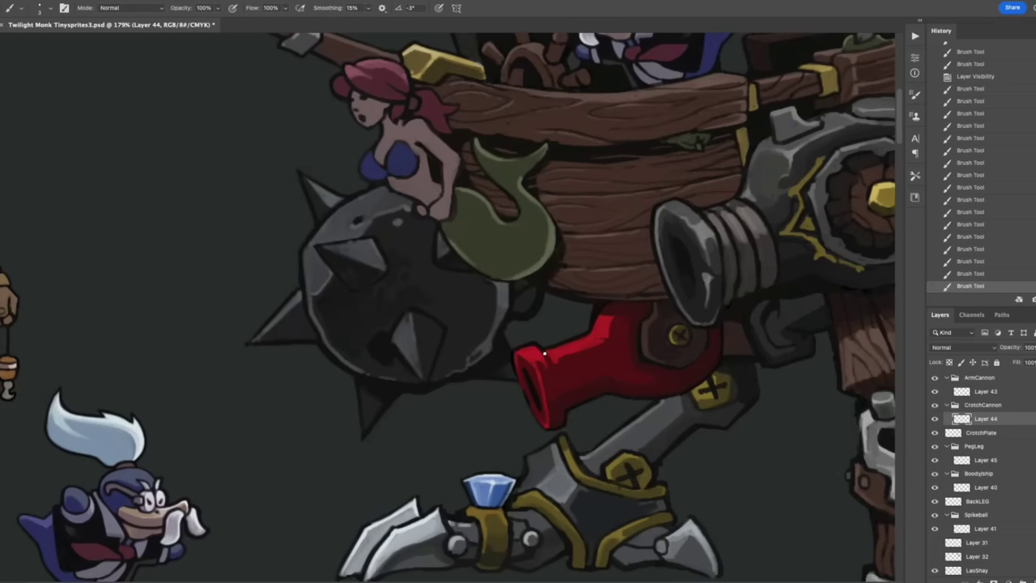
{"action": "scroll", "coordinate": [557, 397], "scroll_direction": "up", "scroll_amount": 2}
{"action": "left_click_drag", "start_coordinate": [463, 412], "coordinate": [492, 491]}
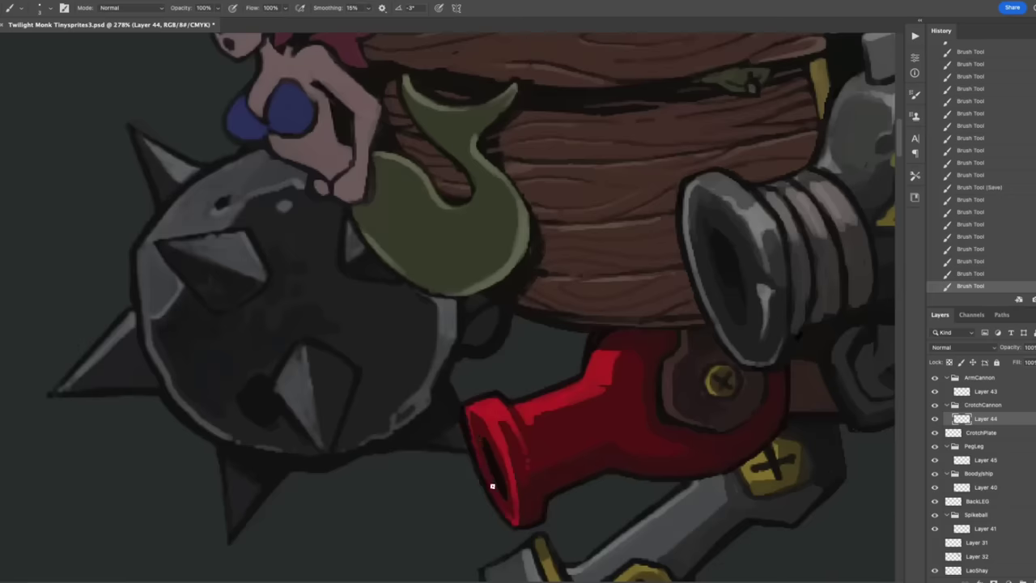
{"action": "scroll", "coordinate": [493, 491], "scroll_direction": "down", "scroll_amount": 3}
{"action": "scroll", "coordinate": [541, 282], "scroll_direction": "down", "scroll_amount": 5}
{"action": "scroll", "coordinate": [470, 300], "scroll_direction": "up", "scroll_amount": 5}
Step: Select the mermaid's layer, save the file, and sample a colour from the artwork
{"action": "left_click", "coordinate": [470, 301], "text": "ctrl"}
{"action": "key", "text": "ctrl+s"}
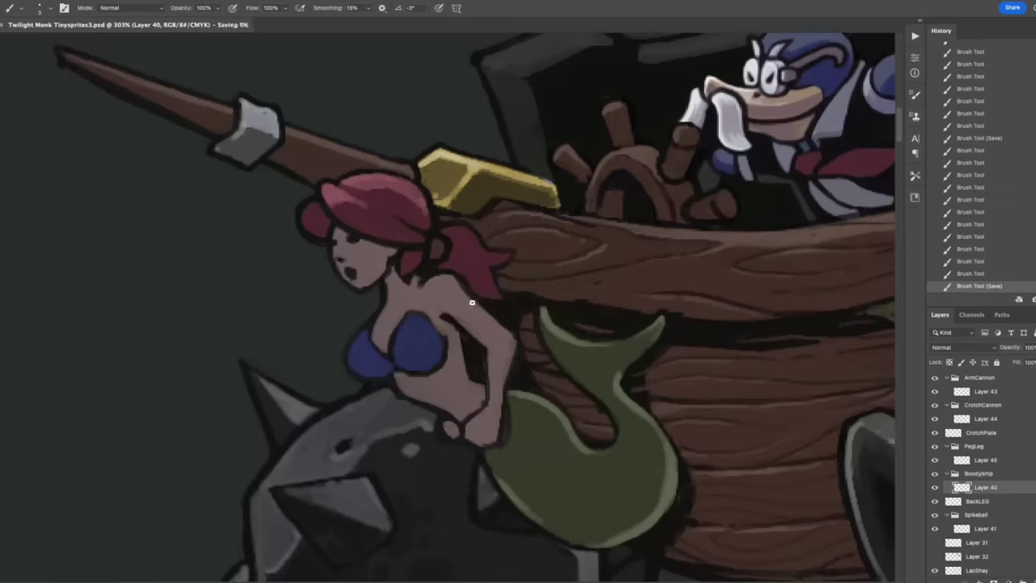
{"action": "scroll", "coordinate": [563, 271], "scroll_direction": "down", "scroll_amount": 2}
{"action": "left_click", "coordinate": [590, 296], "text": "alt"}
Step: Rework the fin's edge with pink, green and dark strokes, then save
{"action": "left_click", "coordinate": [594, 296]}
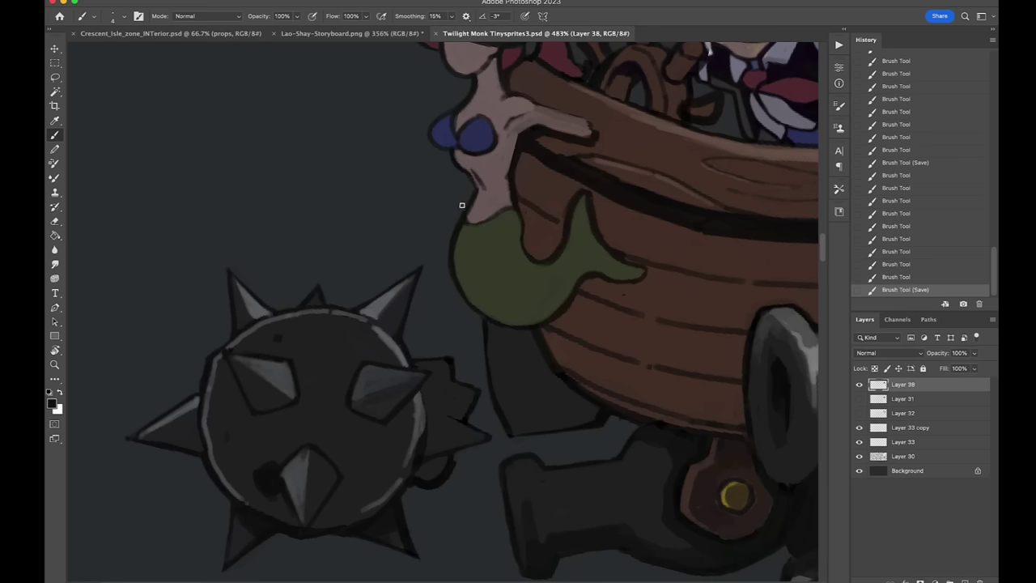
{"action": "mouse_move", "coordinate": [476, 166]}
{"action": "left_mouse_down"}
{"action": "mouse_move", "coordinate": [474, 221]}
{"action": "mouse_move", "coordinate": [453, 247]}
{"action": "left_mouse_up"}
{"action": "key", "text": "b"}
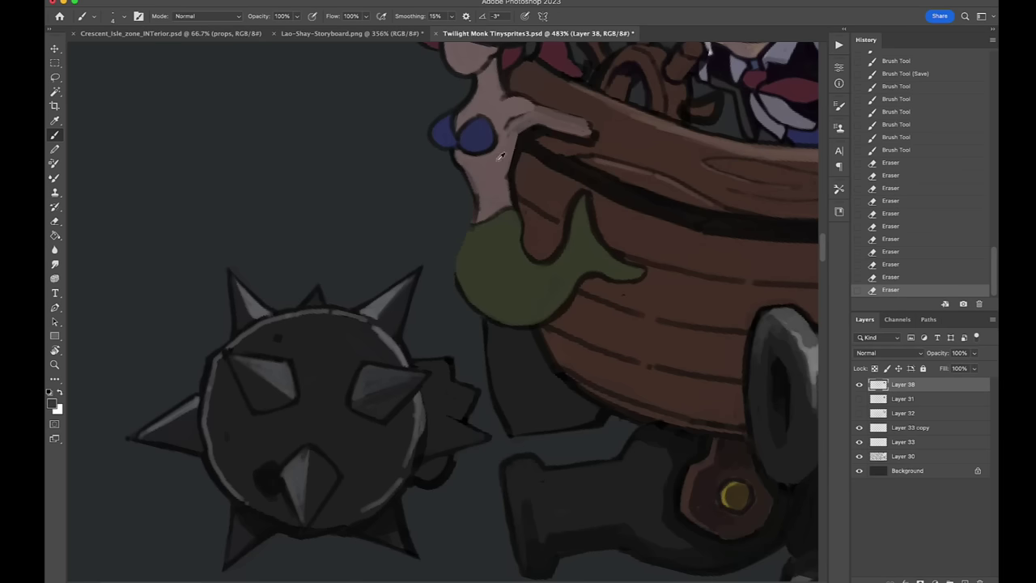
{"action": "mouse_move", "coordinate": [479, 158]}
{"action": "left_mouse_down"}
{"action": "mouse_move", "coordinate": [477, 225]}
{"action": "mouse_move", "coordinate": [509, 208]}
{"action": "mouse_move", "coordinate": [506, 197]}
{"action": "mouse_move", "coordinate": [502, 232]}
{"action": "left_mouse_up"}
{"action": "left_click_drag", "start_coordinate": [505, 228], "coordinate": [465, 244]}
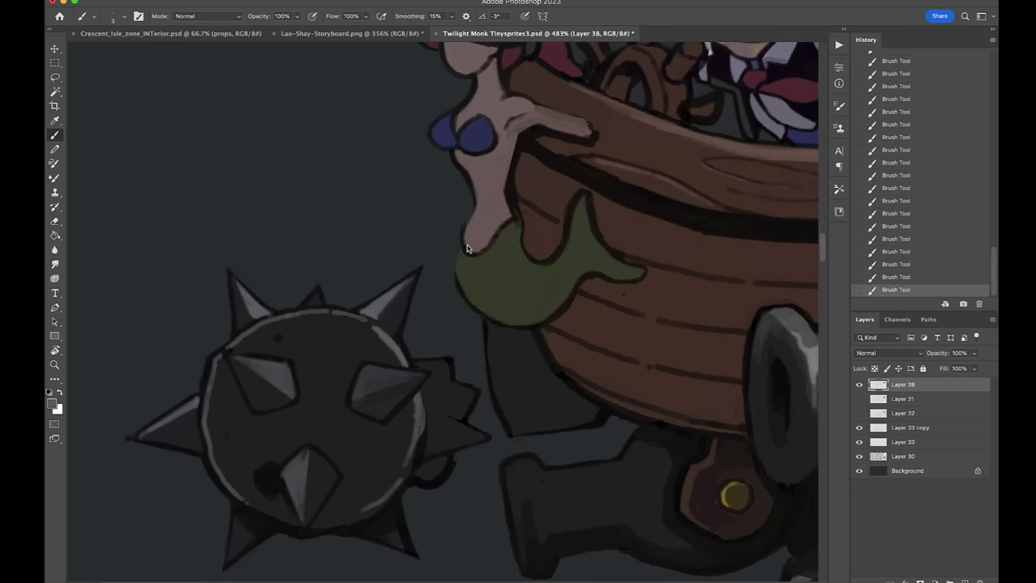
{"action": "left_click_drag", "start_coordinate": [513, 218], "coordinate": [505, 185]}
{"action": "key", "text": "cmd+s"}
Step: Touch up the area by the captain's hand and wheel, fill the mermaid's hair red, and save
{"action": "mouse_move", "coordinate": [509, 231]}
{"action": "left_mouse_down"}
{"action": "mouse_move", "coordinate": [313, 243]}
{"action": "mouse_move", "coordinate": [203, 340]}
{"action": "left_mouse_up"}
{"action": "key", "text": "e"}
{"action": "key", "text": "b"}
{"action": "mouse_move", "coordinate": [420, 242]}
{"action": "left_mouse_down"}
{"action": "mouse_move", "coordinate": [451, 261]}
{"action": "mouse_move", "coordinate": [450, 248]}
{"action": "left_mouse_up"}
{"action": "left_click_drag", "start_coordinate": [332, 192], "coordinate": [322, 201]}
{"action": "key", "text": "e"}
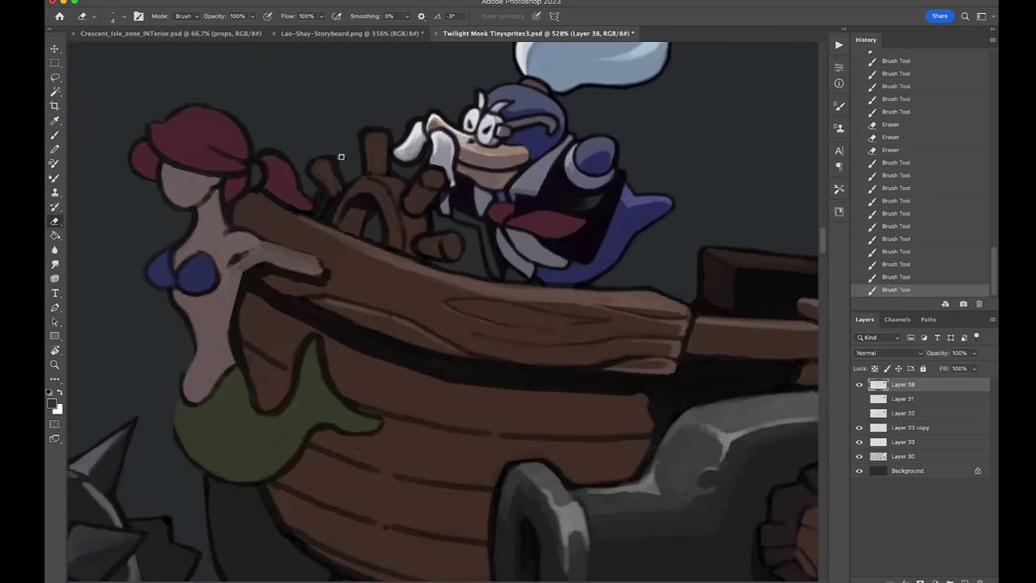
{"action": "left_click_drag", "start_coordinate": [338, 161], "coordinate": [311, 206]}
{"action": "key", "text": "b"}
{"action": "left_click_drag", "start_coordinate": [319, 205], "coordinate": [250, 165]}
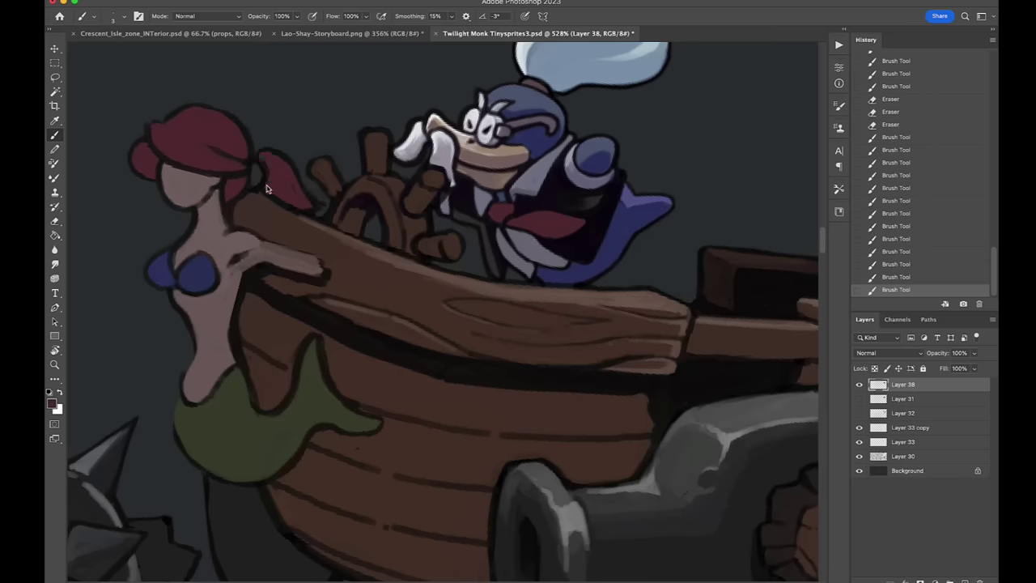
{"action": "scroll", "coordinate": [282, 248], "scroll_direction": "down", "scroll_amount": 5}
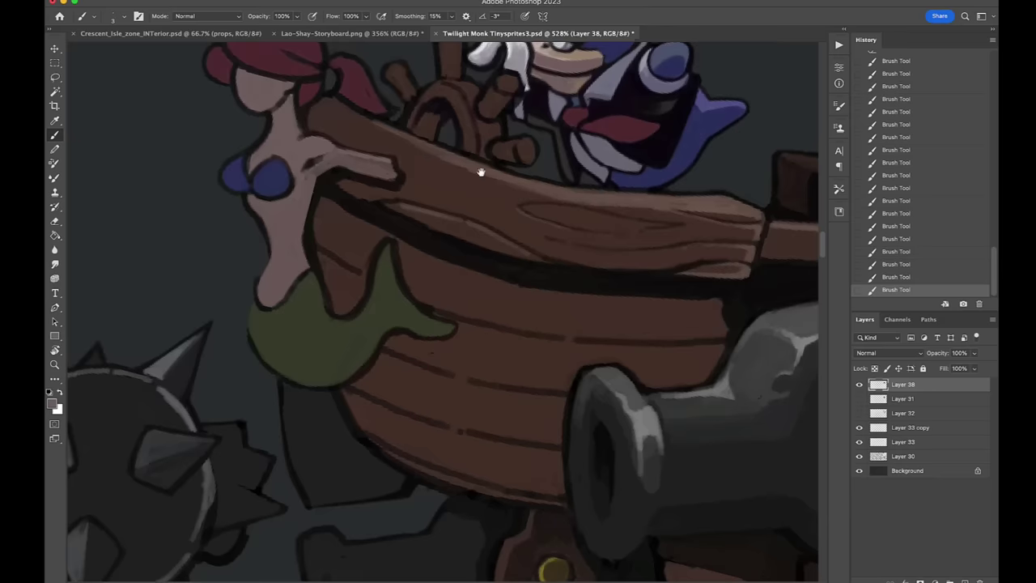
{"action": "key", "text": "super+s"}
Step: Outline the tail's left and right edges in dark, then save
{"action": "left_click_drag", "start_coordinate": [259, 261], "coordinate": [270, 296]}
{"action": "left_click_drag", "start_coordinate": [249, 371], "coordinate": [268, 409]}
{"action": "left_click_drag", "start_coordinate": [272, 248], "coordinate": [257, 292]}
{"action": "left_click_drag", "start_coordinate": [241, 321], "coordinate": [267, 423]}
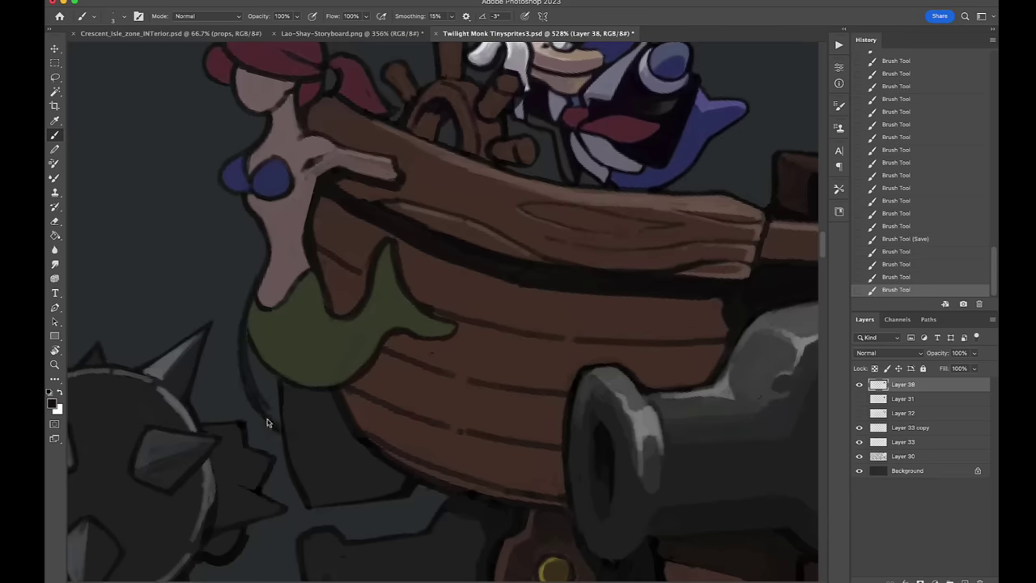
{"action": "left_click_drag", "start_coordinate": [374, 278], "coordinate": [361, 348]}
{"action": "left_click_drag", "start_coordinate": [371, 315], "coordinate": [346, 368]}
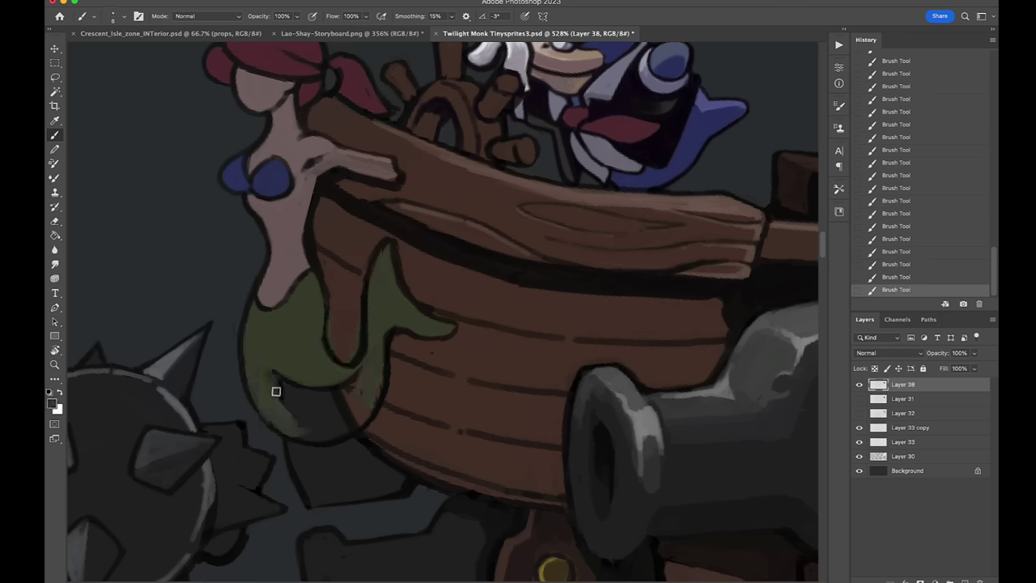
{"action": "scroll", "coordinate": [438, 274], "scroll_direction": "down", "scroll_amount": 5}
{"action": "key", "text": "super+s"}
Step: Outline the tail's lower-left edge and paint wood grain on the upper hull plank
{"action": "scroll", "coordinate": [438, 274], "scroll_direction": "up", "scroll_amount": 5}
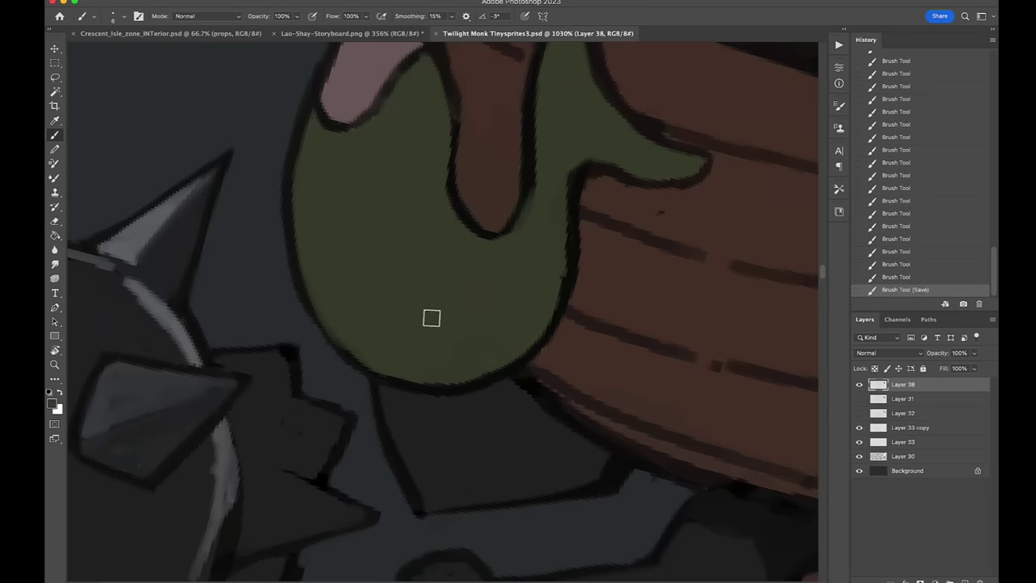
{"action": "left_click_drag", "start_coordinate": [405, 377], "coordinate": [316, 310]}
{"action": "scroll", "coordinate": [342, 126], "scroll_direction": "up", "scroll_amount": 2}
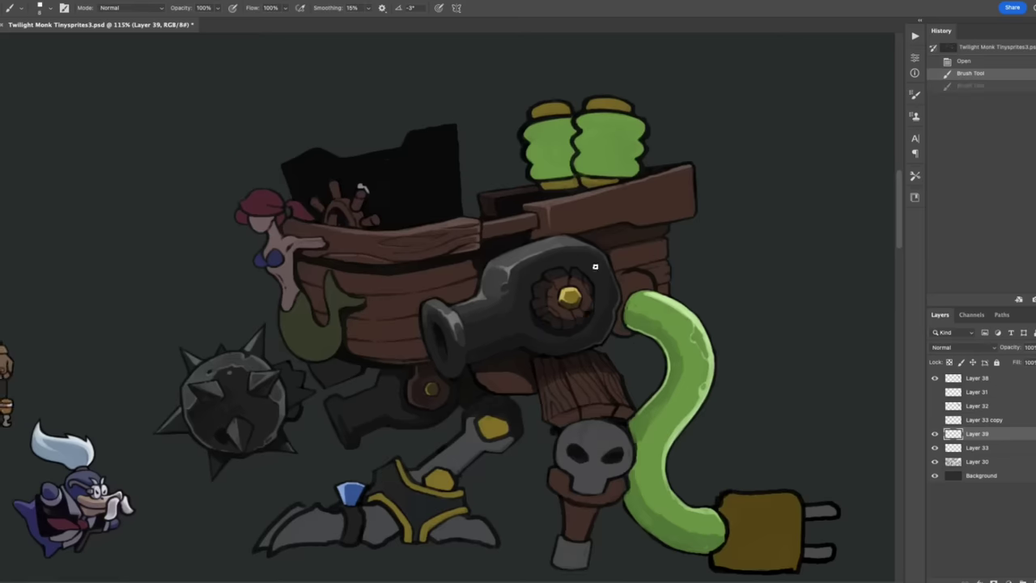
{"action": "scroll", "coordinate": [576, 184], "scroll_direction": "up", "scroll_amount": 4}
{"action": "mouse_move", "coordinate": [576, 183]}
{"action": "left_mouse_down"}
{"action": "mouse_move", "coordinate": [768, 175]}
{"action": "mouse_move", "coordinate": [810, 107]}
{"action": "mouse_move", "coordinate": [825, 121]}
{"action": "mouse_move", "coordinate": [693, 120]}
{"action": "mouse_move", "coordinate": [528, 179]}
{"action": "left_mouse_up"}
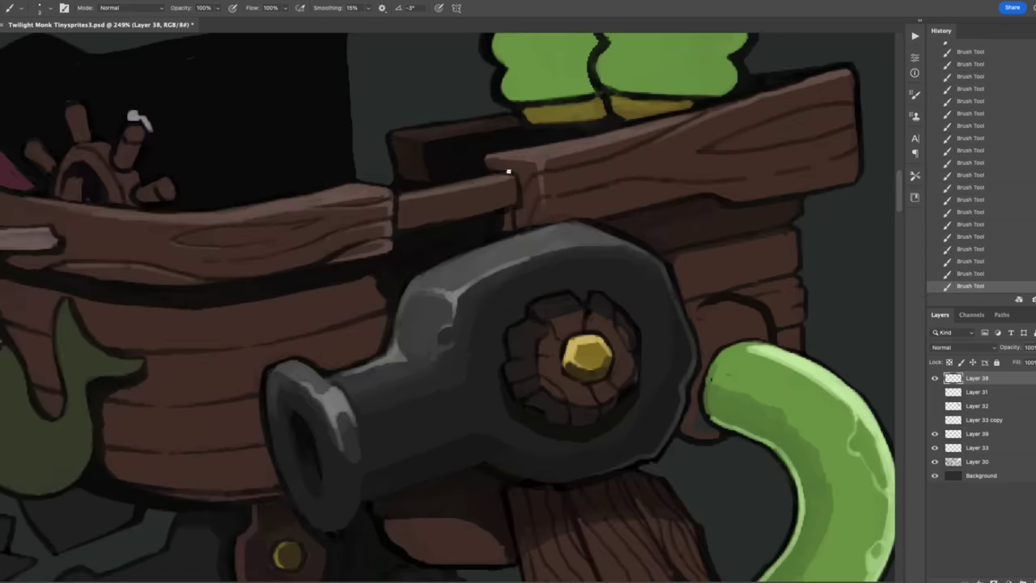
Step: Redo the cannon's top highlight and add a small dark stroke on it
{"action": "scroll", "coordinate": [526, 150], "scroll_direction": "down", "scroll_amount": 3}
{"action": "scroll", "coordinate": [659, 167], "scroll_direction": "up", "scroll_amount": 2}
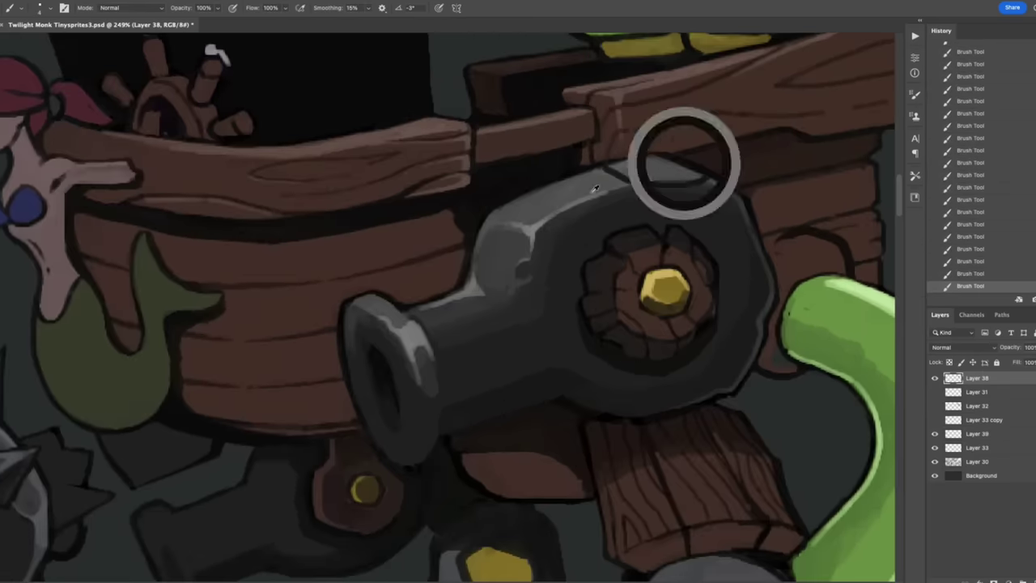
{"action": "key", "text": "ctrl+z"}
{"action": "scroll", "coordinate": [644, 264], "scroll_direction": "down", "scroll_amount": 3}
{"action": "left_click_drag", "start_coordinate": [631, 280], "coordinate": [648, 279]}
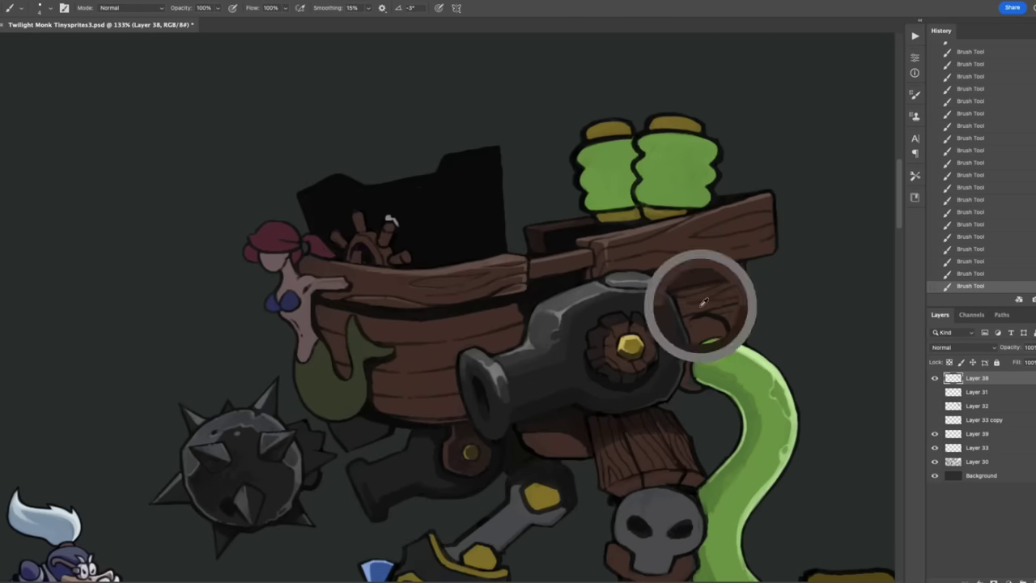
{"action": "scroll", "coordinate": [669, 331], "scroll_direction": "up", "scroll_amount": 3}
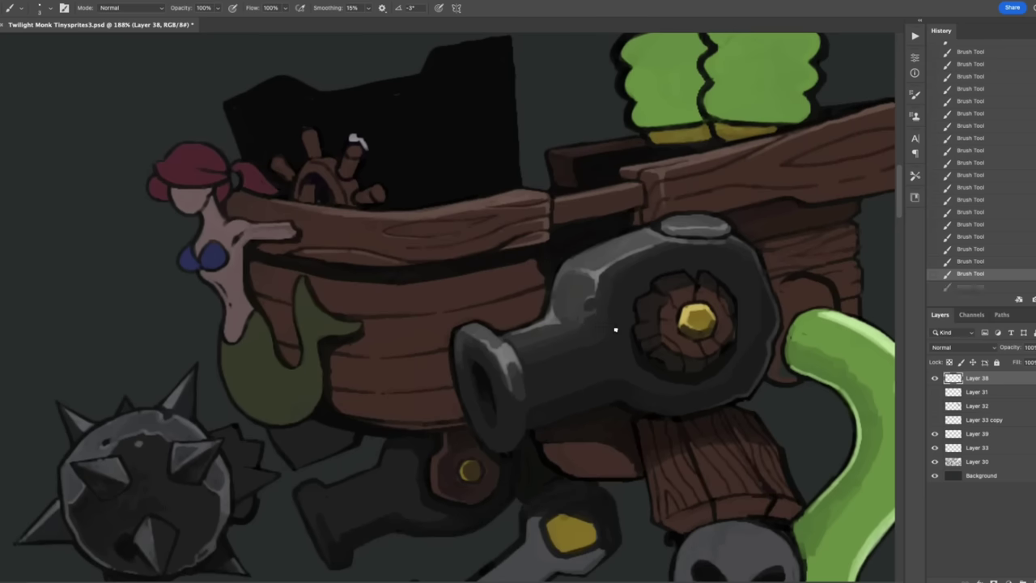
{"action": "mouse_move", "coordinate": [615, 329]}
{"action": "left_mouse_down"}
{"action": "mouse_move", "coordinate": [582, 367]}
{"action": "mouse_move", "coordinate": [632, 359]}
{"action": "left_mouse_up"}
{"action": "scroll", "coordinate": [632, 359], "scroll_direction": "down", "scroll_amount": 1}
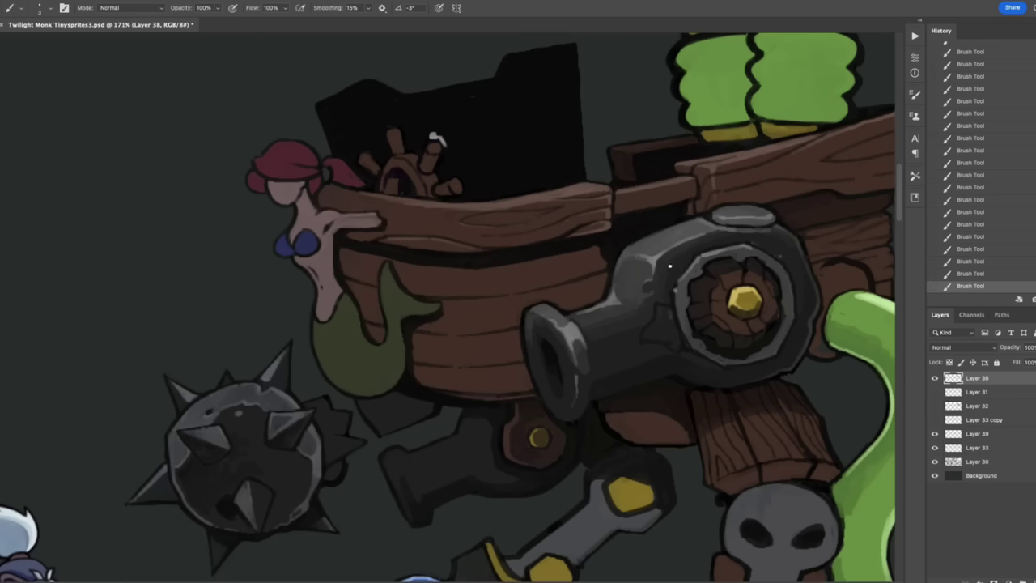
Step: Choose a lighter grey and paint ridges on the cannon barrel
{"action": "scroll", "coordinate": [815, 300], "scroll_direction": "right", "scroll_amount": 3}
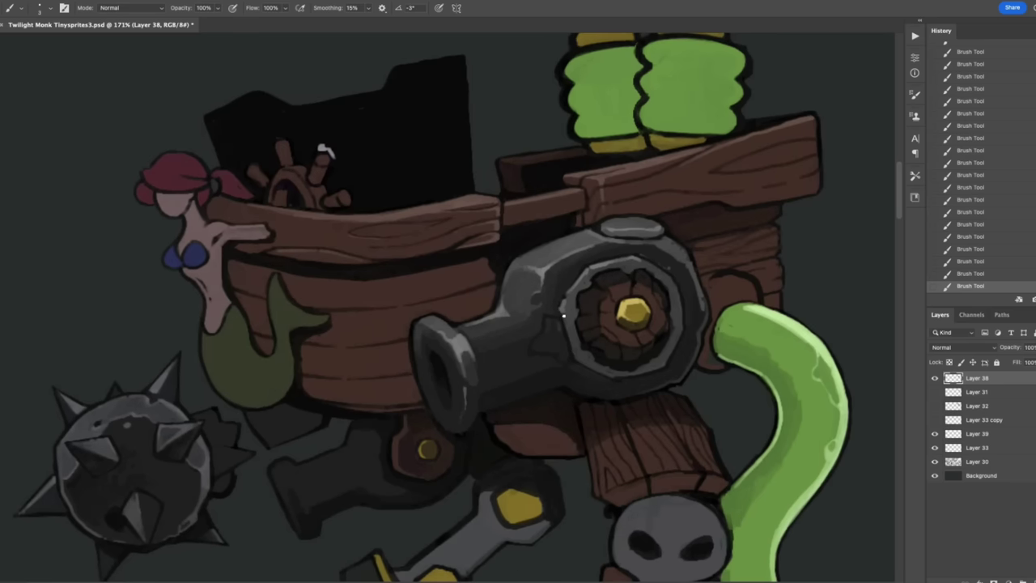
{"action": "key", "text": "shift+c"}
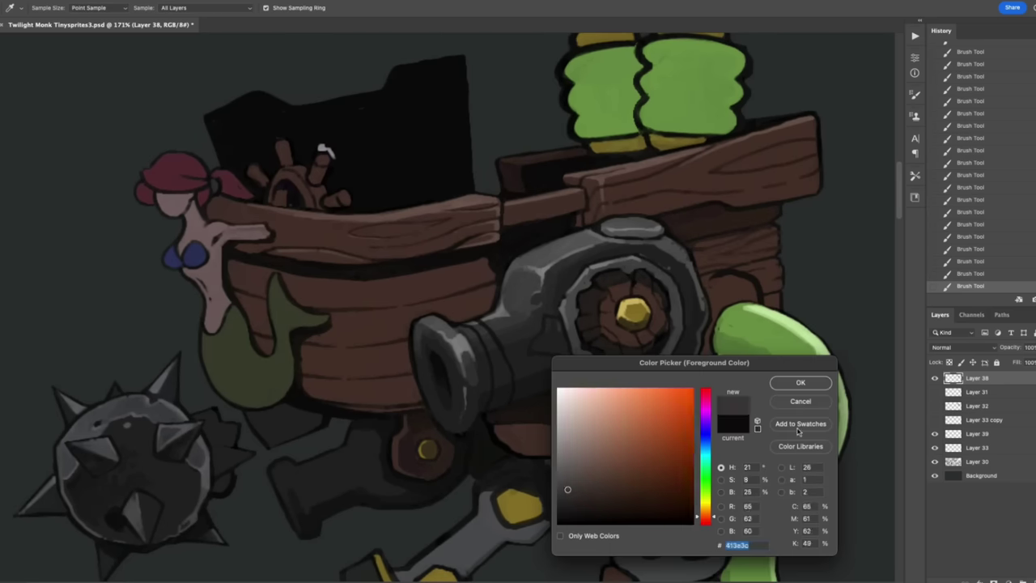
{"action": "key", "text": "Escape"}
{"action": "key", "text": "shift+c"}
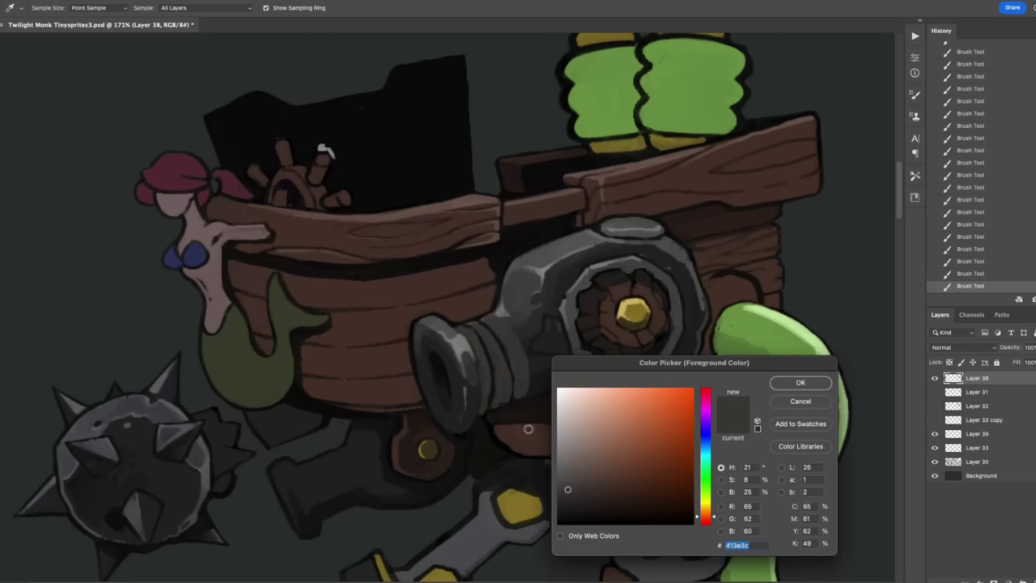
{"action": "key", "text": "Return"}
{"action": "mouse_move", "coordinate": [466, 345]}
{"action": "left_mouse_down"}
{"action": "mouse_move", "coordinate": [477, 328]}
{"action": "mouse_move", "coordinate": [523, 332]}
{"action": "left_mouse_up"}
{"action": "scroll", "coordinate": [530, 379], "scroll_direction": "down", "scroll_amount": 2}
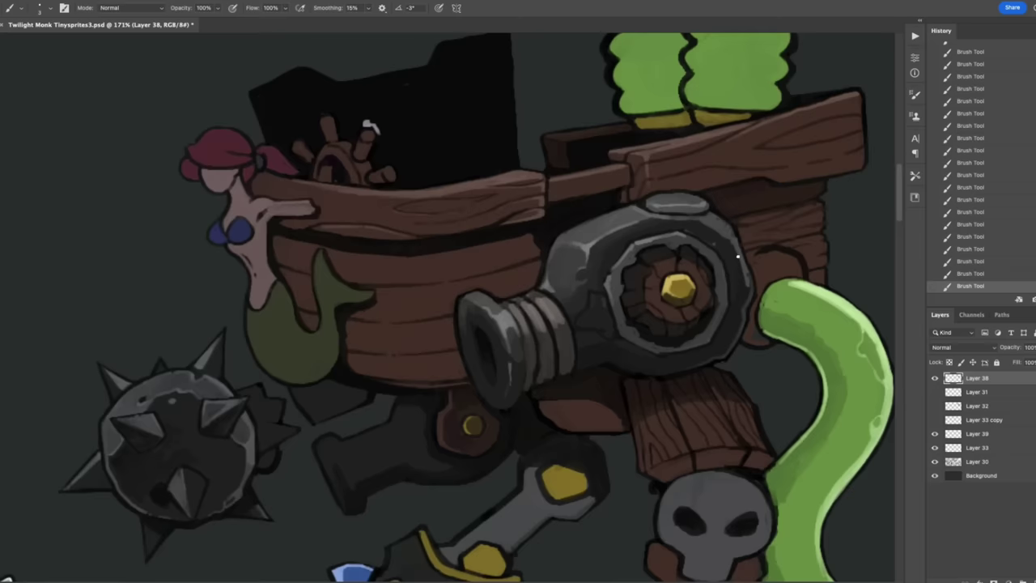
{"action": "key", "text": "ctrl+z"}
Step: Paint yellow trim around the cannon hub and pick a brighter yellow for the barrel caps
{"action": "mouse_move", "coordinate": [555, 334]}
{"action": "left_mouse_down"}
{"action": "mouse_move", "coordinate": [551, 362]}
{"action": "mouse_move", "coordinate": [594, 390]}
{"action": "mouse_move", "coordinate": [694, 321]}
{"action": "mouse_move", "coordinate": [573, 371]}
{"action": "left_mouse_up"}
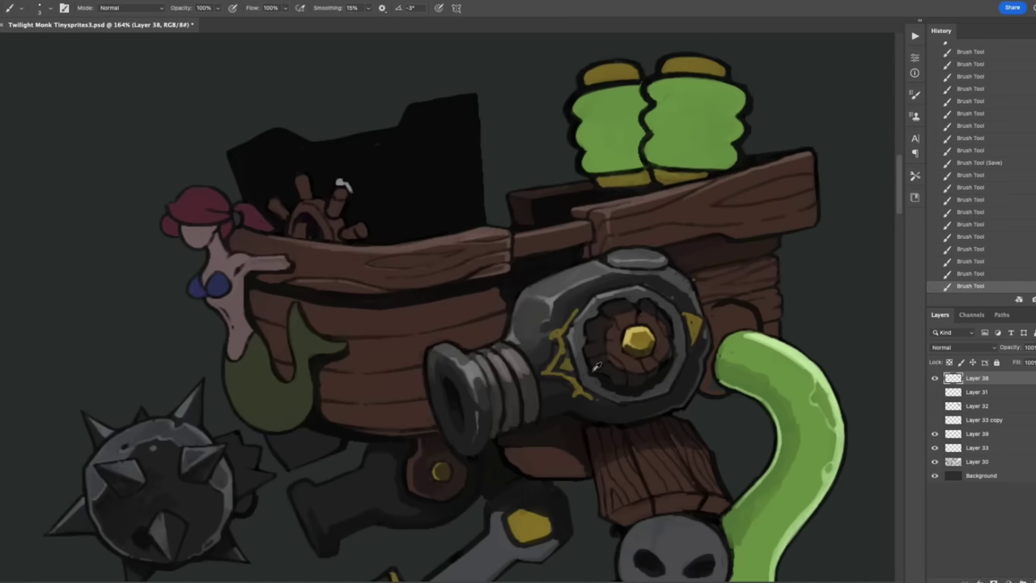
{"action": "scroll", "coordinate": [680, 308], "scroll_direction": "down", "scroll_amount": 3}
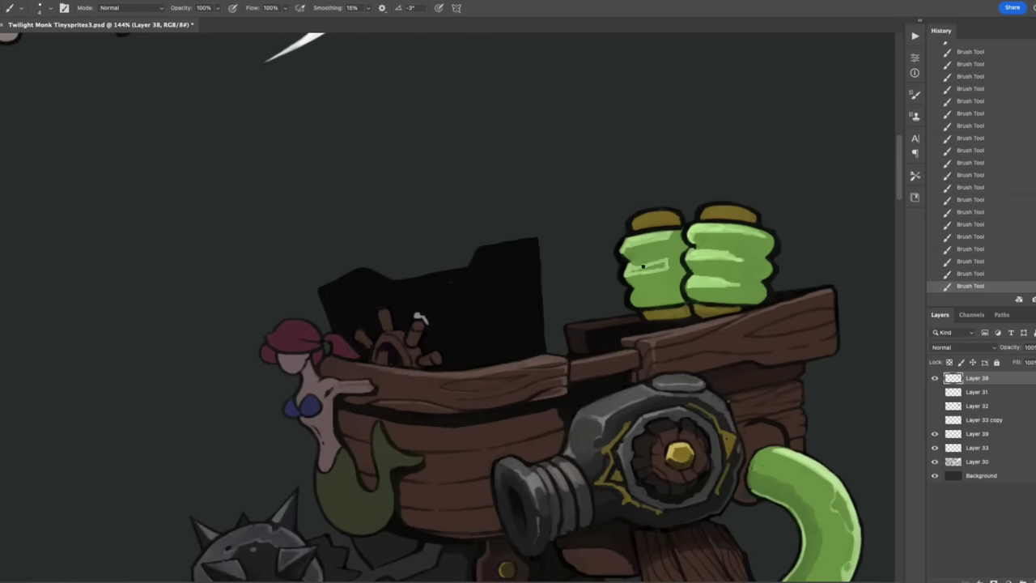
{"action": "left_click", "coordinate": [643, 219]}
{"action": "key", "text": "Return"}
{"action": "left_click_drag", "start_coordinate": [635, 221], "coordinate": [662, 217]}
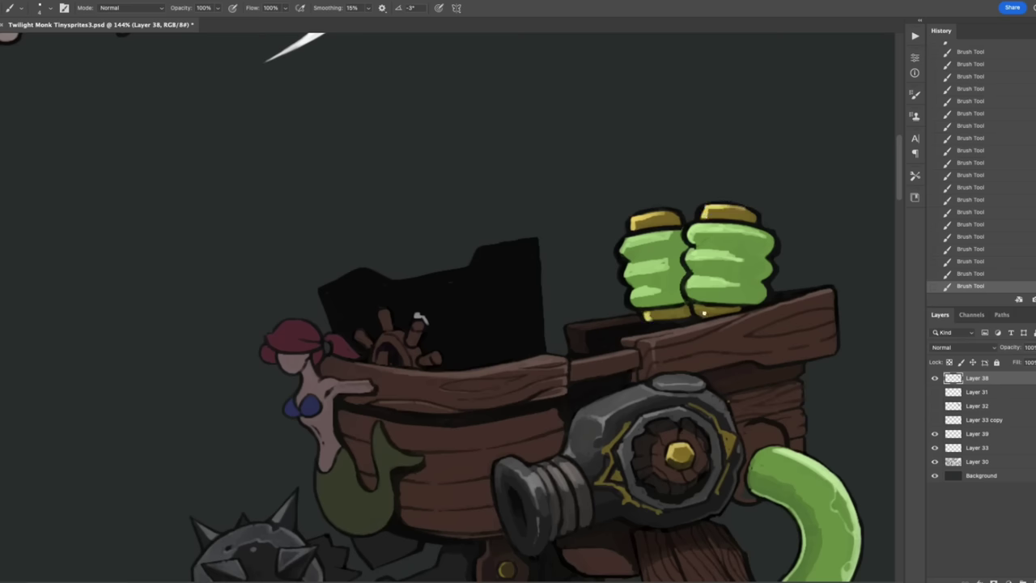
{"action": "scroll", "coordinate": [704, 314], "scroll_direction": "down", "scroll_amount": 5}
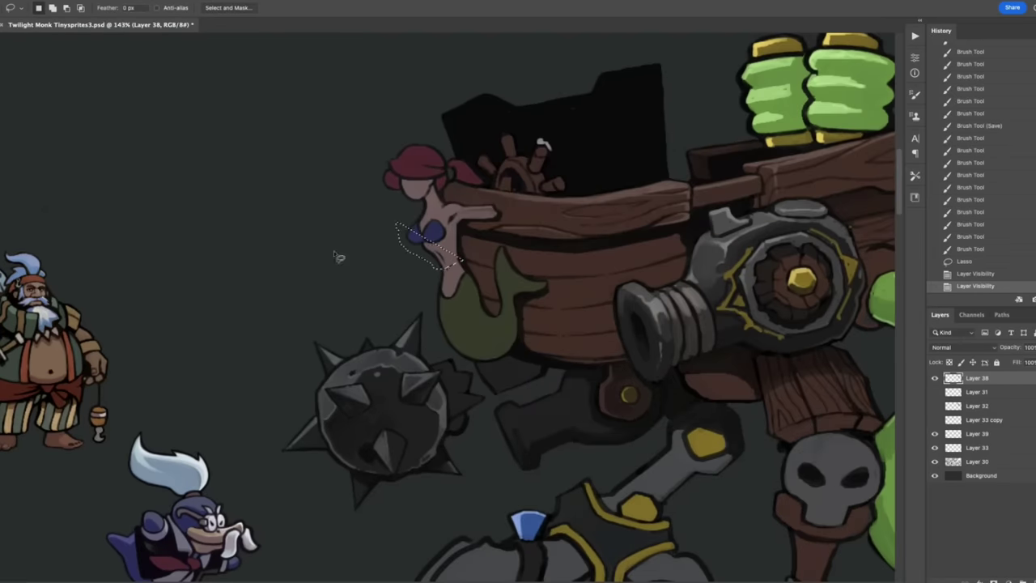
Step: Show the duck-at-the-wheel layer, hide the top-left scene, and move the mermaid onto its own layer
{"action": "left_click", "coordinate": [936, 420]}
{"action": "left_click", "coordinate": [935, 419]}
{"action": "left_click", "coordinate": [935, 405]}
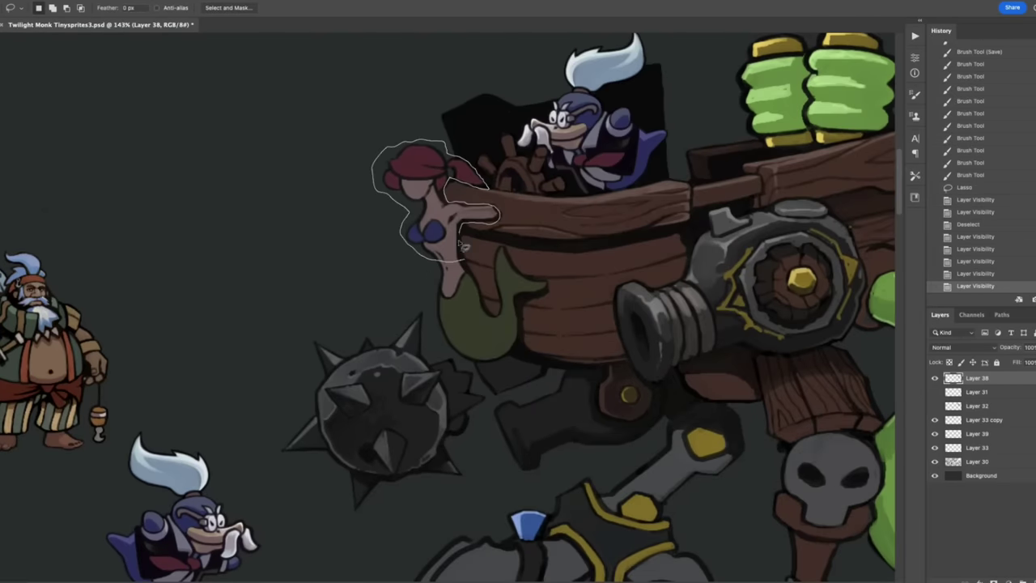
{"action": "key", "text": "ctrl+x"}
{"action": "key", "text": "ctrl+v"}
{"action": "key", "text": "ctrl+t"}
{"action": "left_click_drag", "start_coordinate": [429, 308], "coordinate": [405, 218]}
{"action": "key", "text": "Return"}
Step: Rotate the mermaid's hand upward and clear the selection
{"action": "key", "text": "ctrl+t"}
{"action": "mouse_move", "coordinate": [474, 209]}
{"action": "left_mouse_down"}
{"action": "mouse_move", "coordinate": [489, 192]}
{"action": "mouse_move", "coordinate": [453, 174]}
{"action": "mouse_move", "coordinate": [243, 110]}
{"action": "mouse_move", "coordinate": [473, 194]}
{"action": "left_mouse_up"}
{"action": "key", "text": "Return"}
{"action": "key", "text": "ctrl+d"}
{"action": "key", "text": "b"}
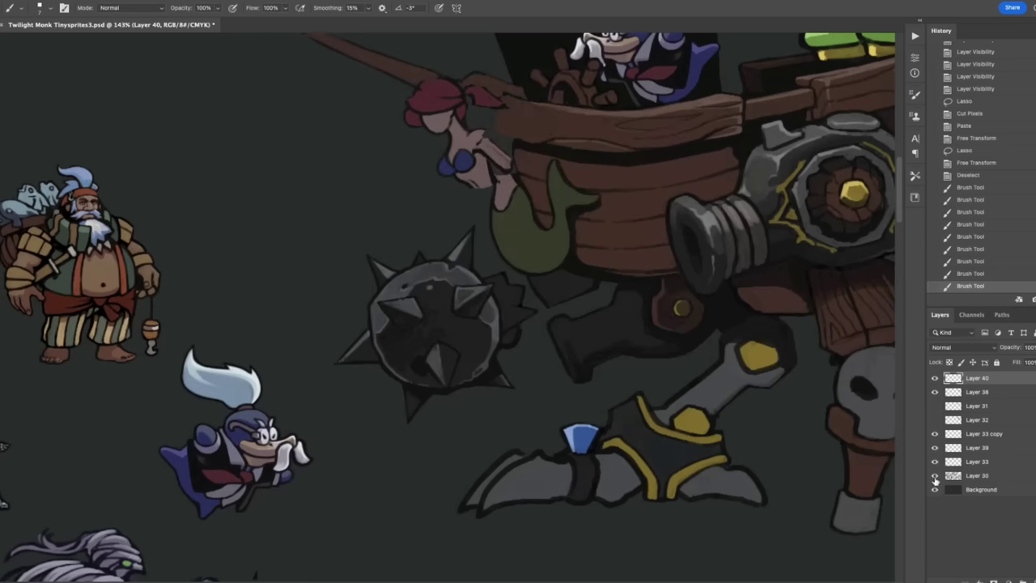
Step: Cut the mace to a new layer, enlarge it, and place it behind the mermaid below Layer 38
{"action": "key", "text": "alt+bracketleft"}
{"action": "key", "text": "l"}
{"action": "left_click_drag", "start_coordinate": [428, 175], "coordinate": [438, 180]}
{"action": "key", "text": "ctrl+x"}
{"action": "key", "text": "ctrl+v"}
{"action": "key", "text": "ctrl+t"}
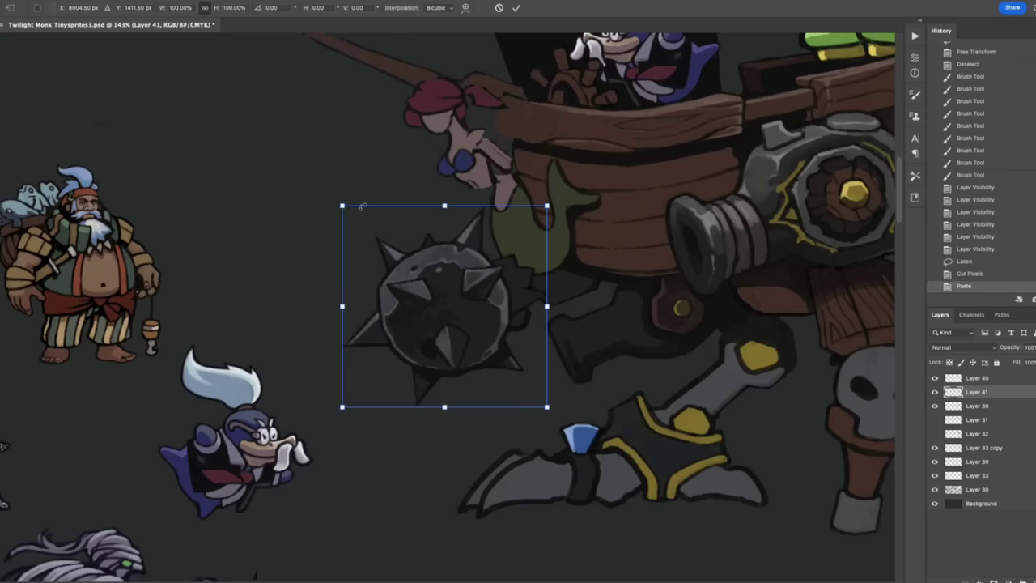
{"action": "left_click_drag", "start_coordinate": [342, 197], "coordinate": [300, 191]}
{"action": "key", "text": "Return"}
{"action": "key", "text": "ctrl+bracketleft"}
{"action": "left_click_drag", "start_coordinate": [484, 283], "coordinate": [672, 323]}
{"action": "key", "text": "alt+bracketright"}
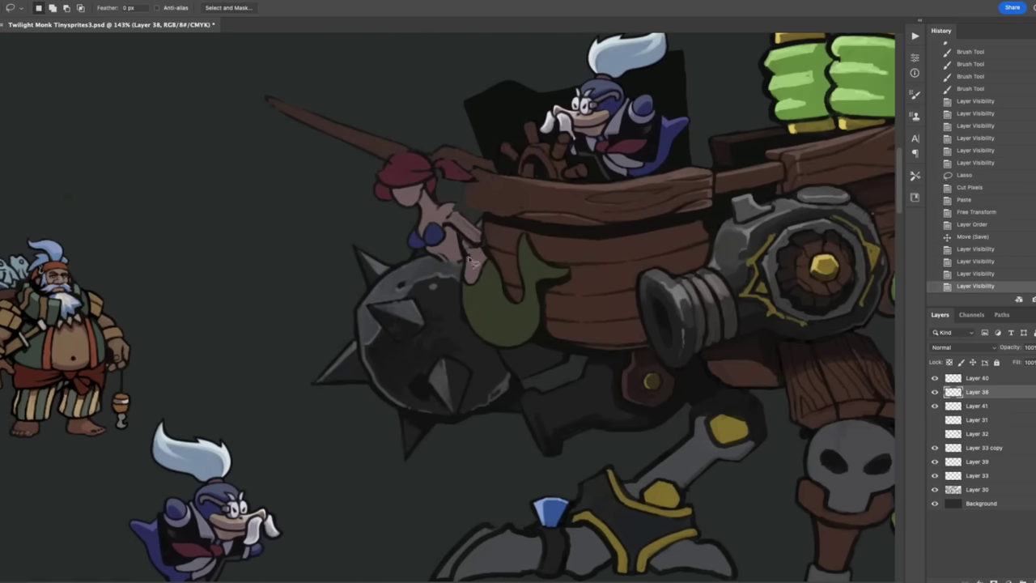
Step: Cut the mermaid's tail onto its own layer and rotate it into place
{"action": "left_click_drag", "start_coordinate": [554, 290], "coordinate": [555, 289]}
{"action": "key", "text": "ctrl+x"}
{"action": "key", "text": "ctrl+v"}
{"action": "key", "text": "ctrl+t"}
{"action": "key", "text": "Return"}
{"action": "key", "text": "b"}
{"action": "mouse_move", "coordinate": [532, 243]}
{"action": "left_mouse_down"}
{"action": "mouse_move", "coordinate": [553, 302]}
{"action": "mouse_move", "coordinate": [502, 243]}
{"action": "left_mouse_up"}
{"action": "key", "text": "alt+bracketleft"}
{"action": "key", "text": "alt+bracketright"}
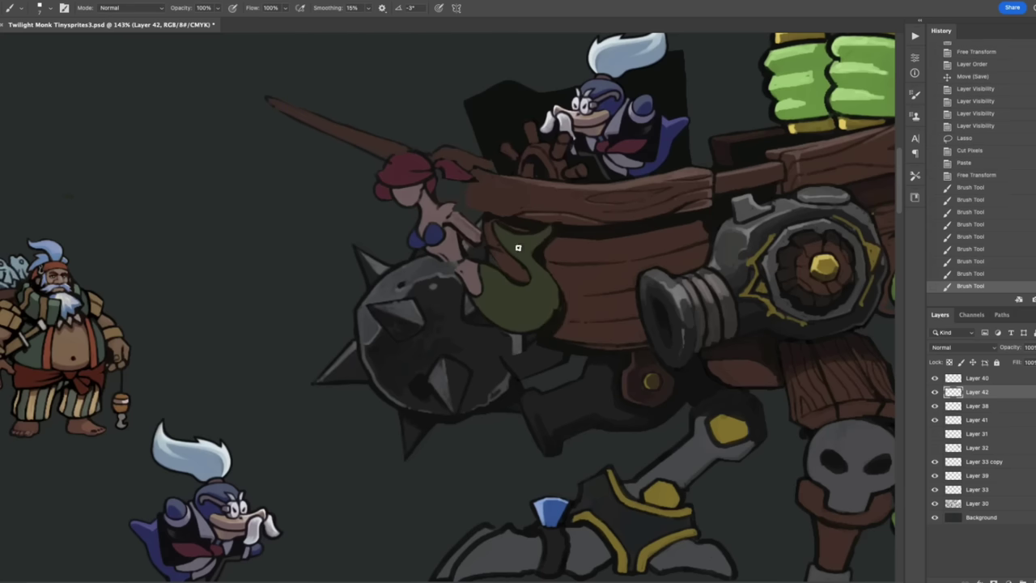
Step: Repaint where the tail meets the mermaid, plus her arm and side
{"action": "key", "text": "alt+bracketright"}
{"action": "mouse_move", "coordinate": [421, 203]}
{"action": "left_mouse_down"}
{"action": "mouse_move", "coordinate": [402, 188]}
{"action": "mouse_move", "coordinate": [496, 261]}
{"action": "mouse_move", "coordinate": [468, 285]}
{"action": "left_mouse_up"}
{"action": "left_click", "coordinate": [434, 248], "text": "alt"}
Step: Lasso the mermaid's hair and nudge it into a new position
{"action": "key", "text": "l"}
{"action": "mouse_move", "coordinate": [437, 154]}
{"action": "left_mouse_down"}
{"action": "mouse_move", "coordinate": [405, 209]}
{"action": "mouse_move", "coordinate": [453, 160]}
{"action": "left_mouse_up"}
{"action": "key", "text": "ctrl+t"}
{"action": "key", "text": "Return"}
{"action": "key", "text": "ctrl+d"}
{"action": "key", "text": "z"}
{"action": "scroll", "coordinate": [541, 316], "scroll_direction": "down", "scroll_amount": 2}
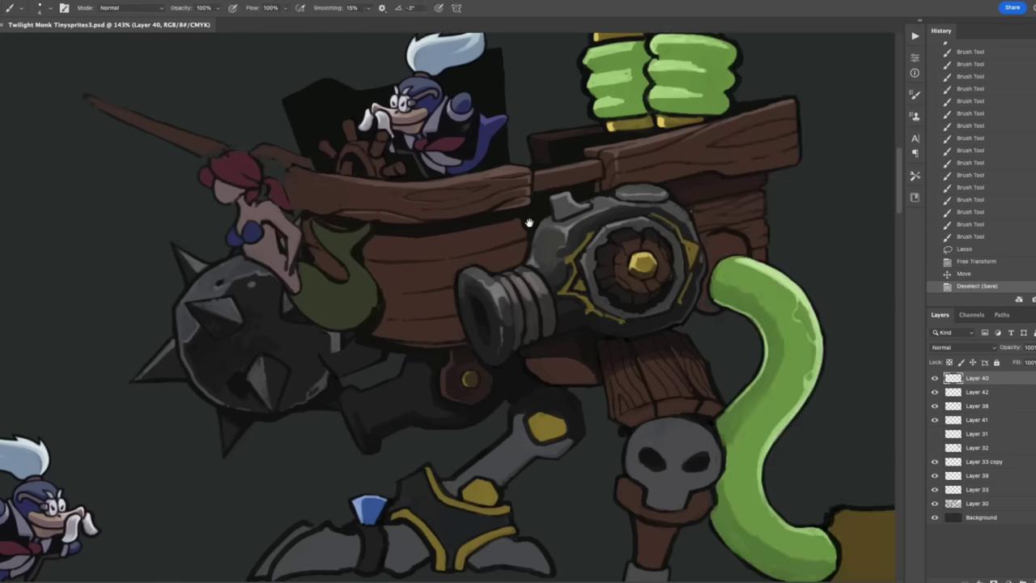
{"action": "scroll", "coordinate": [541, 316], "scroll_direction": "up", "scroll_amount": 2}
Step: Touch up the tail's edges and shade the cannon gear and base
{"action": "key", "text": "b"}
{"action": "key", "text": "alt+bracketleft"}
{"action": "left_click_drag", "start_coordinate": [744, 308], "coordinate": [753, 319]}
{"action": "mouse_move", "coordinate": [721, 301]}
{"action": "left_mouse_down"}
{"action": "mouse_move", "coordinate": [745, 317]}
{"action": "mouse_move", "coordinate": [724, 328]}
{"action": "mouse_move", "coordinate": [732, 379]}
{"action": "mouse_move", "coordinate": [679, 395]}
{"action": "mouse_move", "coordinate": [728, 368]}
{"action": "mouse_move", "coordinate": [762, 308]}
{"action": "mouse_move", "coordinate": [676, 389]}
{"action": "left_mouse_up"}
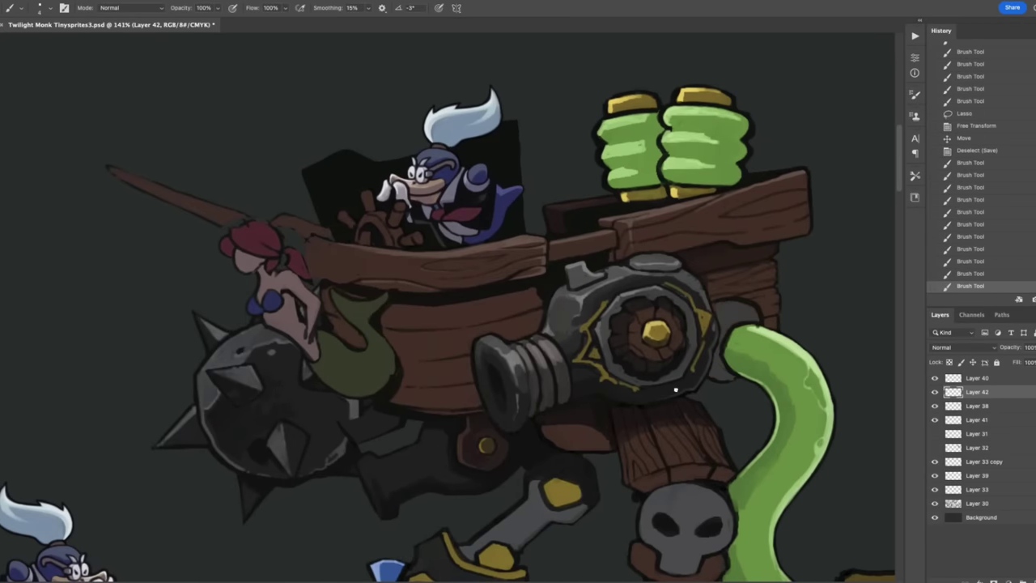
{"action": "left_click_drag", "start_coordinate": [713, 298], "coordinate": [743, 314]}
{"action": "mouse_move", "coordinate": [620, 359]}
{"action": "left_mouse_down"}
{"action": "mouse_move", "coordinate": [664, 318]}
{"action": "mouse_move", "coordinate": [625, 241]}
{"action": "left_mouse_up"}
{"action": "left_click_drag", "start_coordinate": [606, 305], "coordinate": [621, 343]}
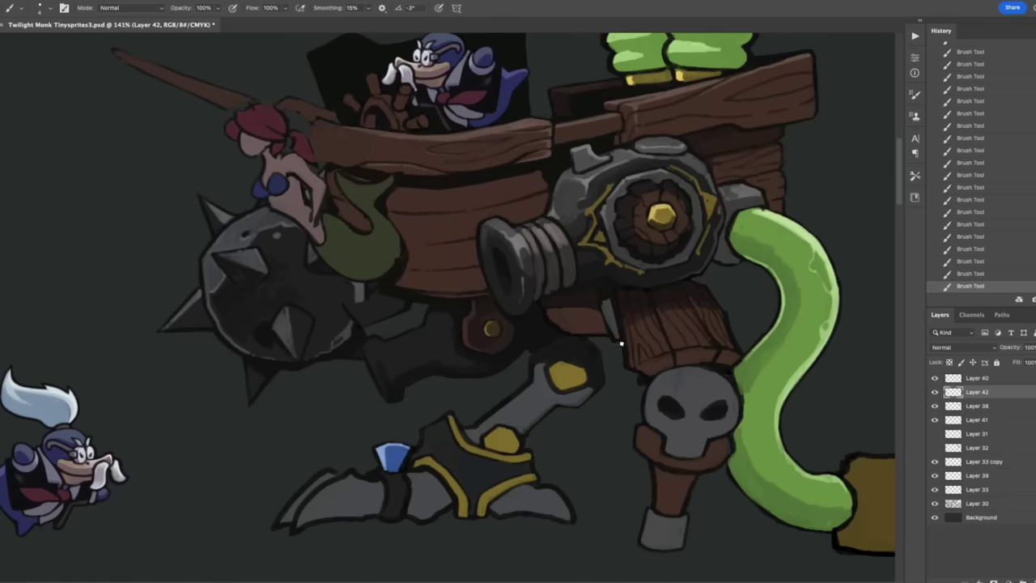
Step: Copy the lassoed skull onto a new layer and brighten it with Levels
{"action": "left_click", "coordinate": [628, 163]}
{"action": "left_click_drag", "start_coordinate": [566, 202], "coordinate": [627, 235]}
{"action": "scroll", "coordinate": [422, 104], "scroll_direction": "up", "scroll_amount": 3}
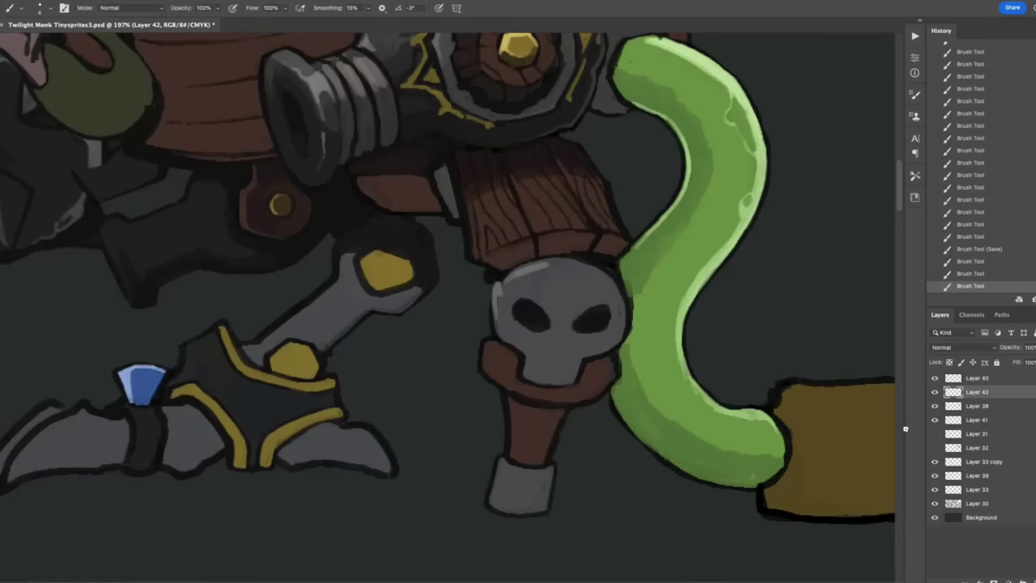
{"action": "key", "text": "l"}
{"action": "left_click_drag", "start_coordinate": [551, 257], "coordinate": [495, 321]}
{"action": "key", "text": "ctrl+shift+c"}
{"action": "key", "text": "ctrl+v"}
{"action": "key", "text": "ctrl+l"}
{"action": "key", "text": "Return"}
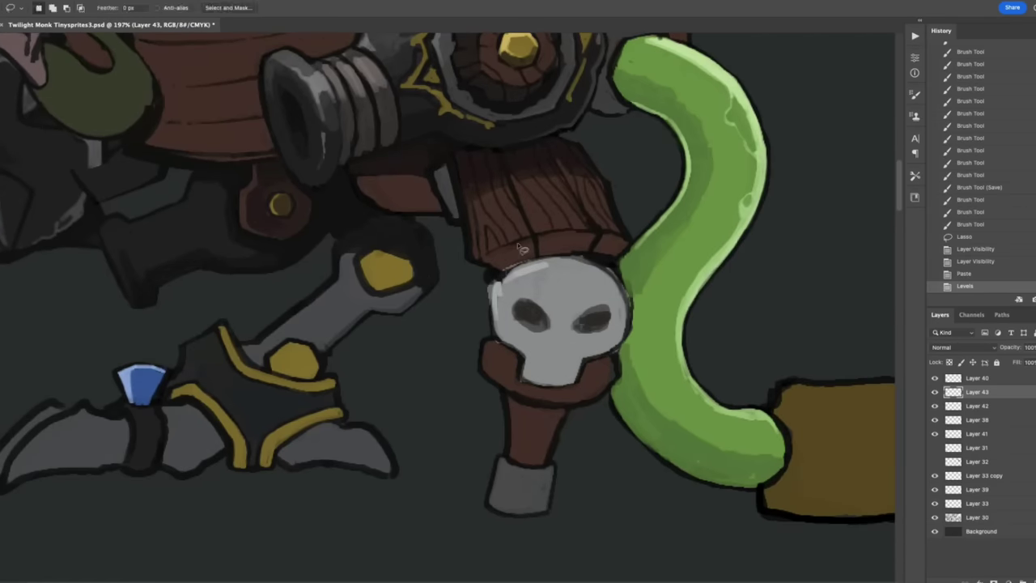
Step: Paint shading on the skull, darkening its eye sockets and lightening its top
{"action": "key", "text": "b"}
{"action": "left_click_drag", "start_coordinate": [606, 271], "coordinate": [600, 312]}
{"action": "mouse_move", "coordinate": [595, 314]}
{"action": "left_mouse_down"}
{"action": "mouse_move", "coordinate": [607, 321]}
{"action": "mouse_move", "coordinate": [585, 327]}
{"action": "left_mouse_up"}
{"action": "left_click_drag", "start_coordinate": [541, 312], "coordinate": [517, 326]}
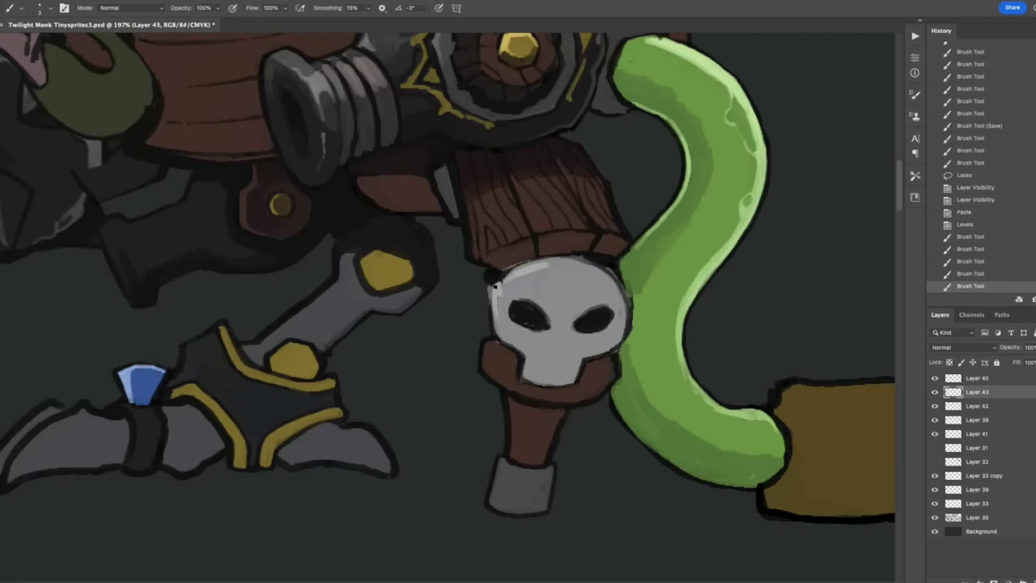
{"action": "left_click_drag", "start_coordinate": [498, 283], "coordinate": [522, 266]}
{"action": "left_click_drag", "start_coordinate": [518, 263], "coordinate": [591, 264]}
{"action": "left_click_drag", "start_coordinate": [518, 285], "coordinate": [587, 266]}
{"action": "left_click_drag", "start_coordinate": [585, 271], "coordinate": [604, 281]}
{"action": "mouse_move", "coordinate": [614, 319]}
{"action": "left_mouse_down"}
{"action": "mouse_move", "coordinate": [580, 339]}
{"action": "mouse_move", "coordinate": [526, 332]}
{"action": "left_mouse_up"}
{"action": "mouse_move", "coordinate": [526, 324]}
{"action": "left_mouse_down"}
{"action": "mouse_move", "coordinate": [542, 345]}
{"action": "mouse_move", "coordinate": [526, 324]}
{"action": "left_mouse_up"}
{"action": "left_click_drag", "start_coordinate": [518, 283], "coordinate": [567, 274]}
{"action": "mouse_move", "coordinate": [535, 276]}
{"action": "left_mouse_down"}
{"action": "mouse_move", "coordinate": [537, 312]}
{"action": "mouse_move", "coordinate": [553, 386]}
{"action": "mouse_move", "coordinate": [597, 251]}
{"action": "mouse_move", "coordinate": [598, 301]}
{"action": "mouse_move", "coordinate": [614, 281]}
{"action": "mouse_move", "coordinate": [602, 316]}
{"action": "mouse_move", "coordinate": [637, 282]}
{"action": "left_mouse_up"}
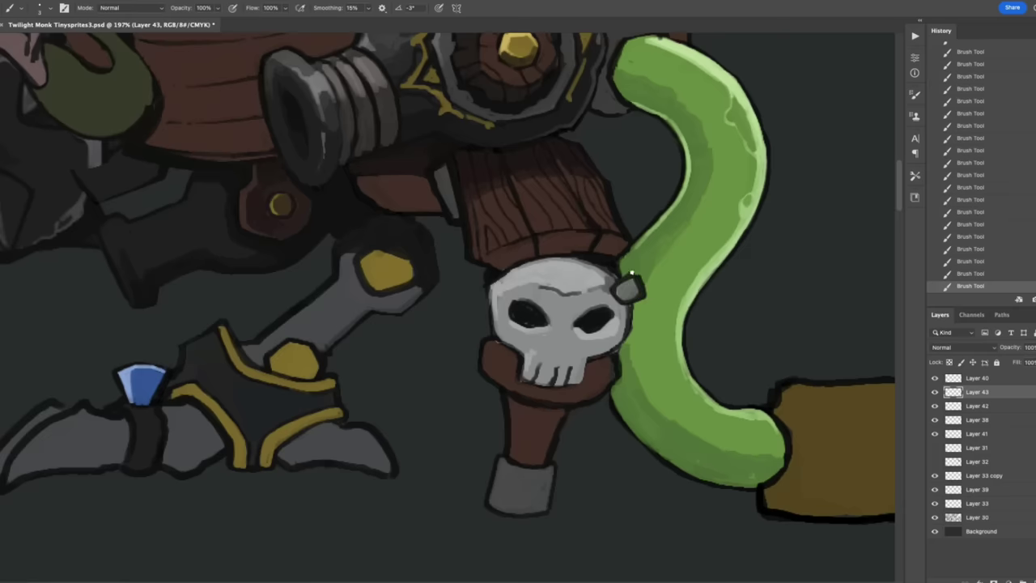
Step: Paint the skull's upper-left bolt grey, shade its forehead, and sample the darker grey and wood colours
{"action": "left_click_drag", "start_coordinate": [511, 275], "coordinate": [523, 280]}
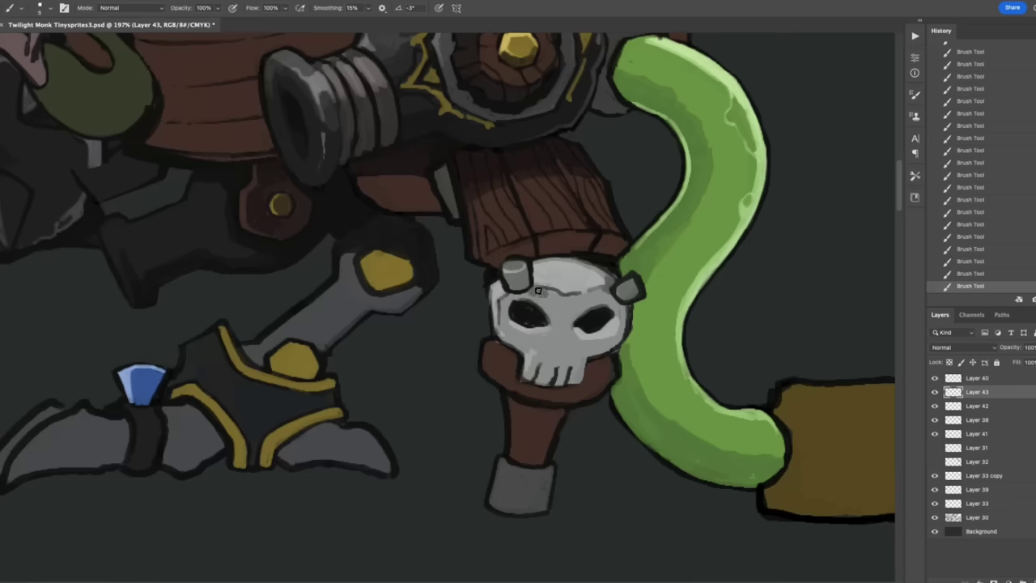
{"action": "mouse_move", "coordinate": [539, 289]}
{"action": "left_mouse_down"}
{"action": "mouse_move", "coordinate": [556, 333]}
{"action": "mouse_move", "coordinate": [550, 307]}
{"action": "mouse_move", "coordinate": [505, 315]}
{"action": "mouse_move", "coordinate": [523, 342]}
{"action": "mouse_move", "coordinate": [543, 344]}
{"action": "mouse_move", "coordinate": [550, 318]}
{"action": "mouse_move", "coordinate": [546, 377]}
{"action": "left_mouse_up"}
{"action": "left_click", "coordinate": [543, 344], "text": "alt"}
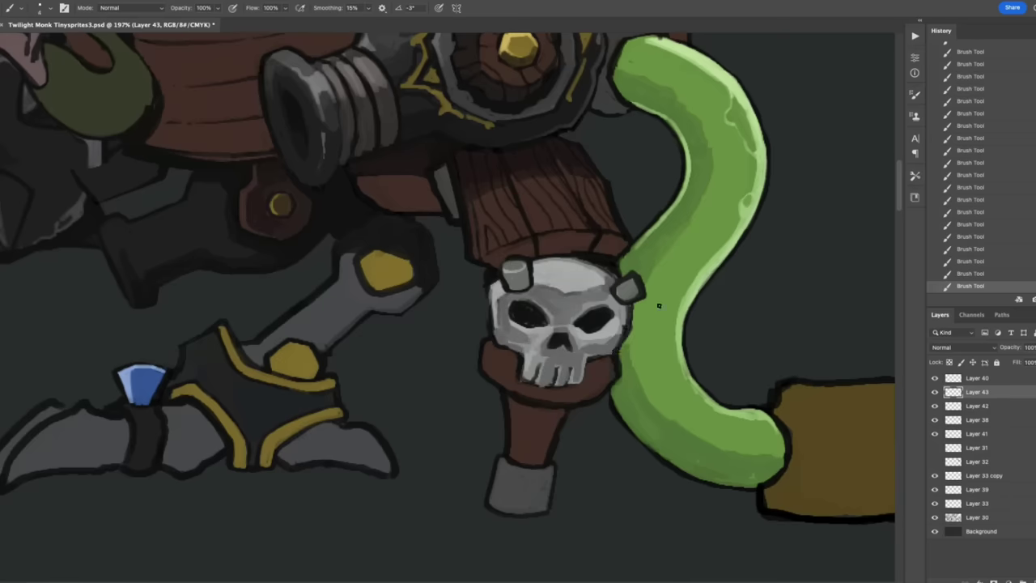
{"action": "scroll", "coordinate": [659, 306], "scroll_direction": "down", "scroll_amount": 5}
{"action": "scroll", "coordinate": [576, 322], "scroll_direction": "up", "scroll_amount": 5}
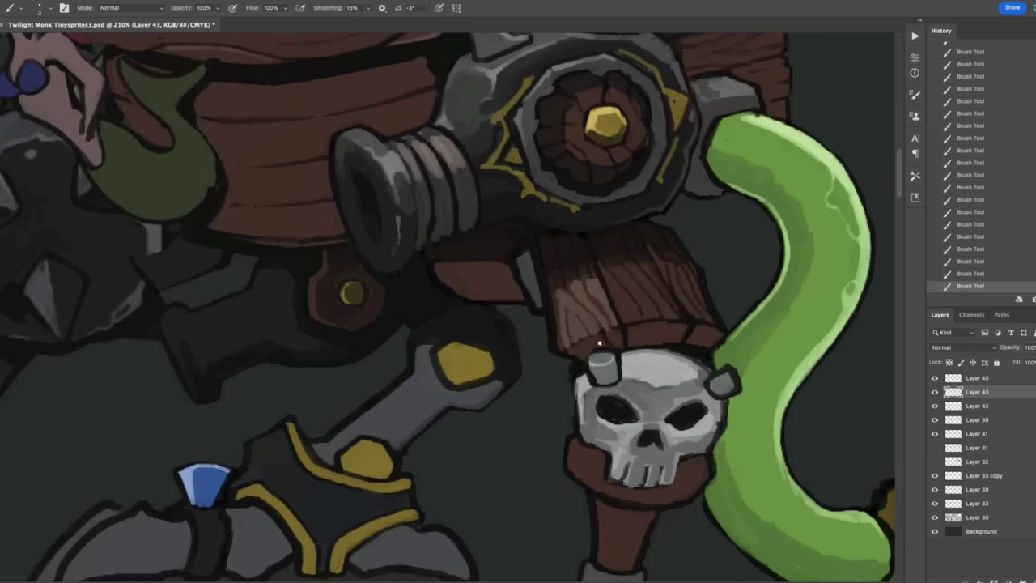
{"action": "left_click", "coordinate": [569, 306], "text": "alt"}
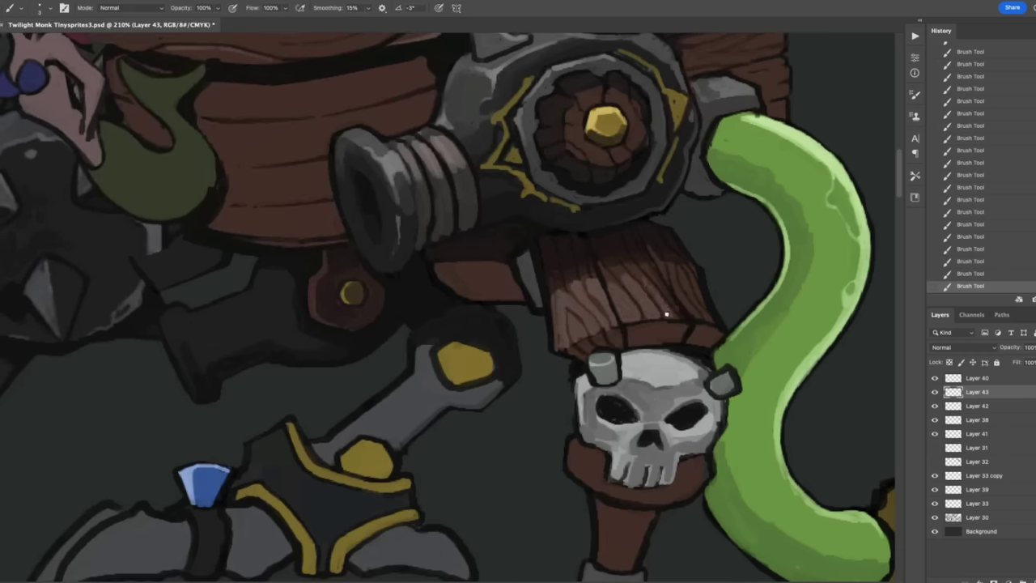
{"action": "left_click", "coordinate": [622, 251], "text": "alt"}
Step: On a new Darken layer, shade the post's bottom, around the skull, and the band under its teeth
{"action": "key", "text": "ctrl+shift+n"}
{"action": "key", "text": "Return"}
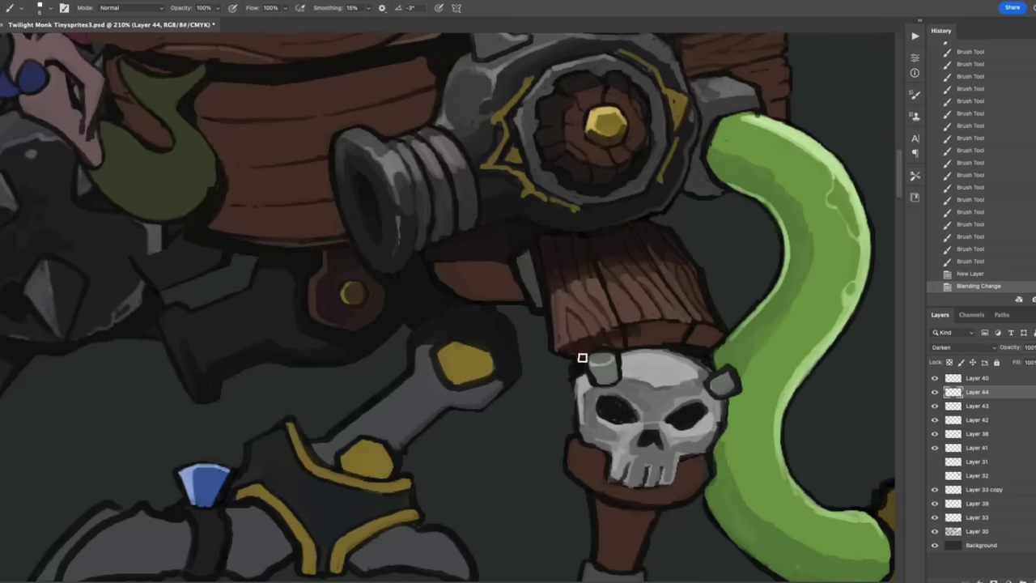
{"action": "mouse_move", "coordinate": [580, 356]}
{"action": "left_mouse_down"}
{"action": "mouse_move", "coordinate": [664, 321]}
{"action": "mouse_move", "coordinate": [611, 387]}
{"action": "left_mouse_up"}
{"action": "left_click_drag", "start_coordinate": [714, 381], "coordinate": [733, 394]}
{"action": "left_click_drag", "start_coordinate": [658, 295], "coordinate": [666, 303]}
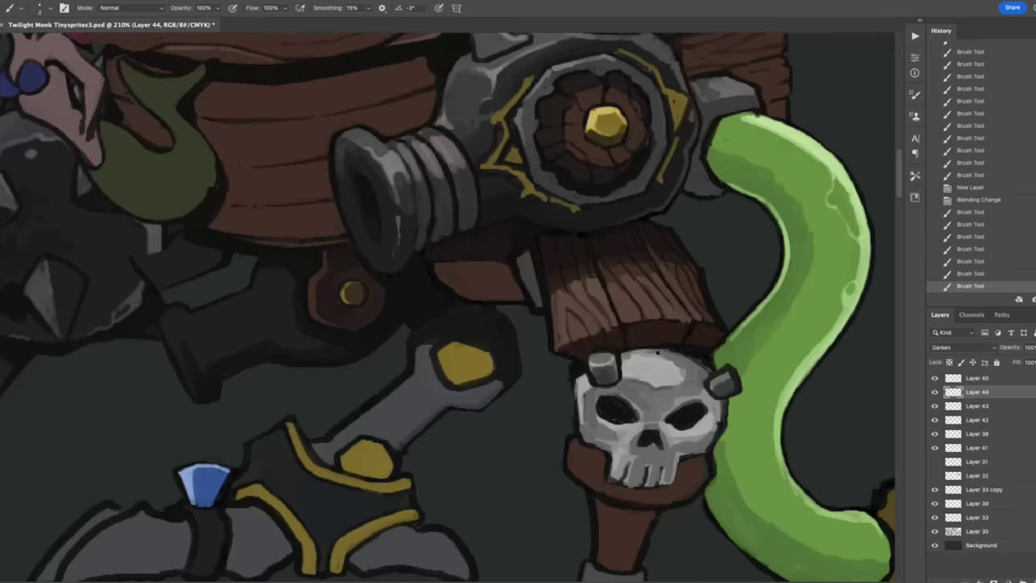
{"action": "scroll", "coordinate": [603, 372], "scroll_direction": "down", "scroll_amount": 3}
{"action": "left_click_drag", "start_coordinate": [584, 374], "coordinate": [634, 397]}
{"action": "left_click_drag", "start_coordinate": [620, 384], "coordinate": [642, 400]}
{"action": "left_click_drag", "start_coordinate": [603, 359], "coordinate": [689, 346]}
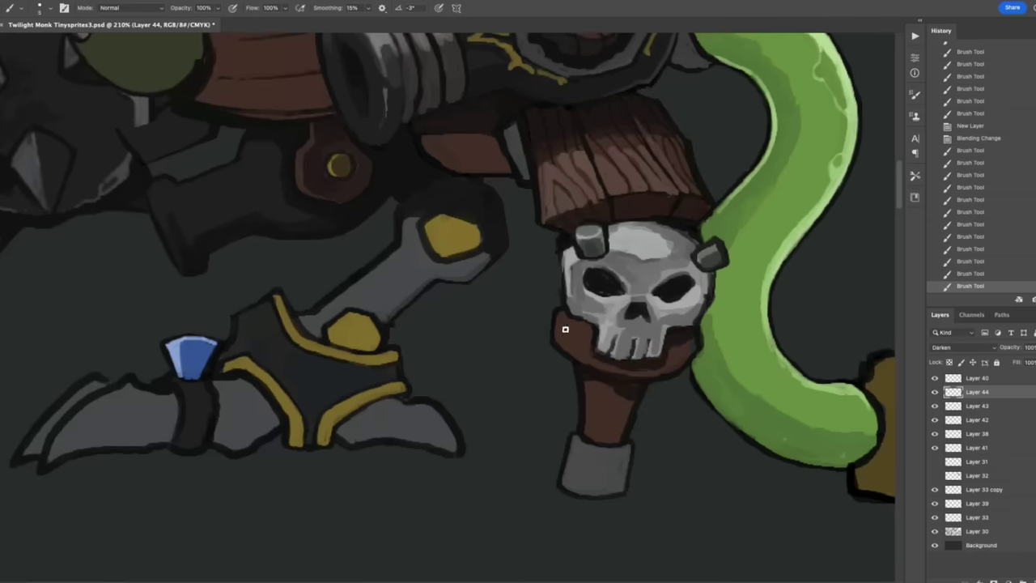
Step: On Layer 40, paint the band's rivets and outlines, a right-cheek highlight and wooden handle details
{"action": "key", "text": "alt+bracketright"}
{"action": "mouse_move", "coordinate": [559, 311]}
{"action": "left_mouse_down"}
{"action": "mouse_move", "coordinate": [567, 356]}
{"action": "mouse_move", "coordinate": [596, 379]}
{"action": "left_mouse_up"}
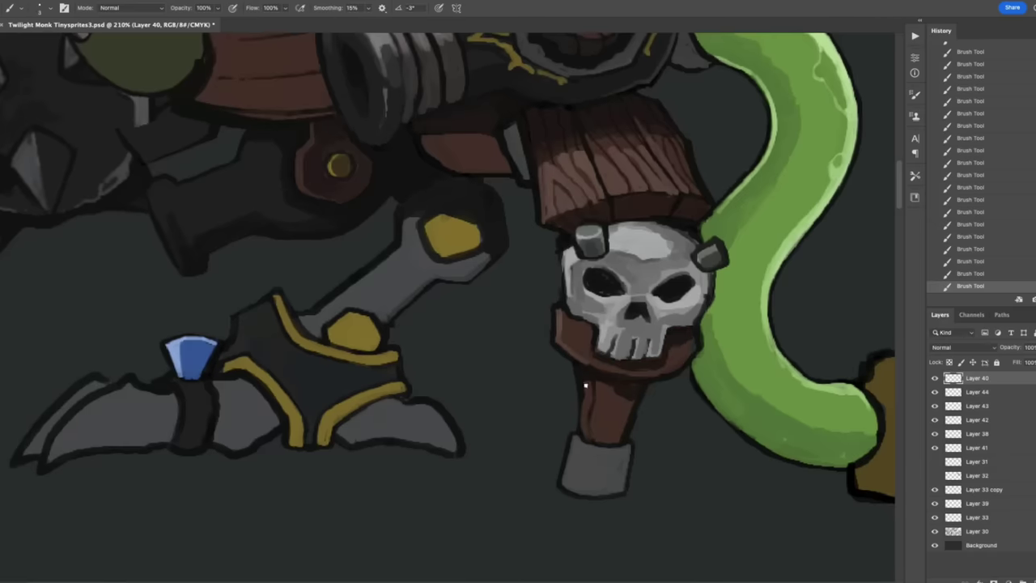
{"action": "left_click_drag", "start_coordinate": [560, 326], "coordinate": [572, 339]}
{"action": "left_click_drag", "start_coordinate": [703, 332], "coordinate": [708, 346]}
{"action": "left_click_drag", "start_coordinate": [544, 316], "coordinate": [548, 329]}
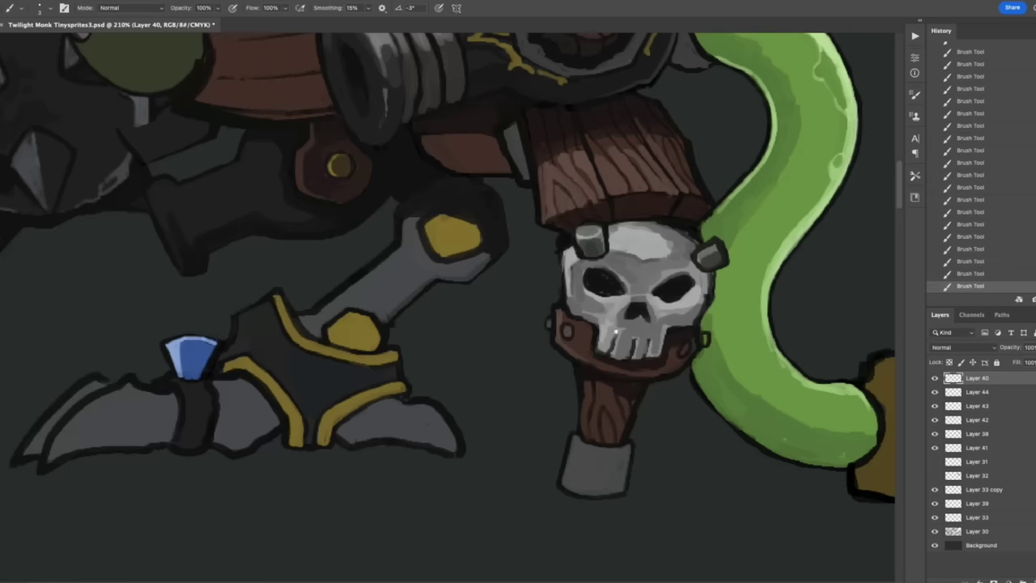
{"action": "left_click_drag", "start_coordinate": [689, 306], "coordinate": [695, 304]}
{"action": "left_click_drag", "start_coordinate": [569, 331], "coordinate": [613, 364]}
{"action": "key", "text": "space"}
{"action": "mouse_move", "coordinate": [613, 364]}
{"action": "left_mouse_down"}
{"action": "mouse_move", "coordinate": [651, 322]}
{"action": "mouse_move", "coordinate": [674, 333]}
{"action": "left_mouse_up"}
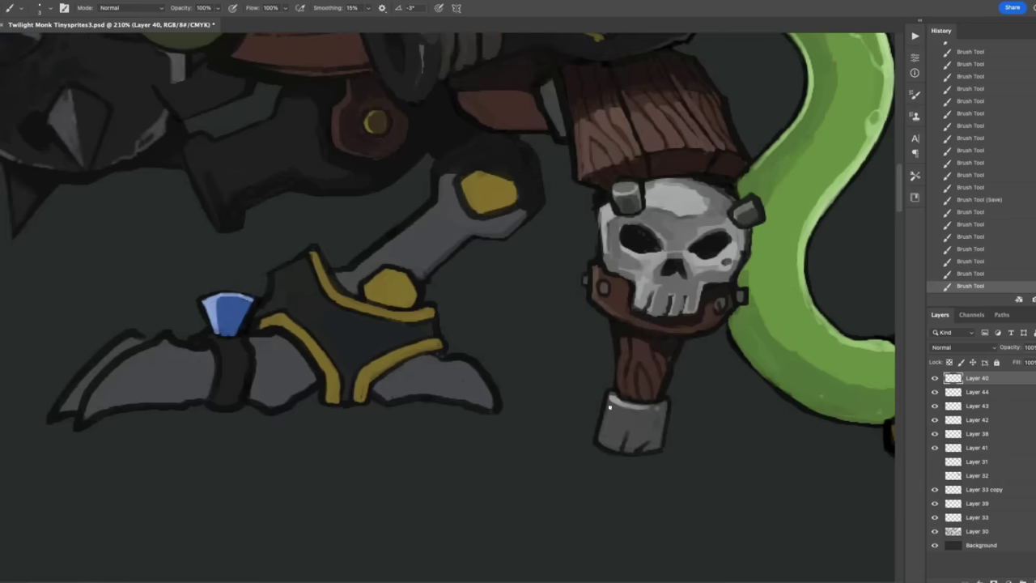
{"action": "mouse_move", "coordinate": [614, 391]}
{"action": "left_mouse_down"}
{"action": "mouse_move", "coordinate": [602, 397]}
{"action": "mouse_move", "coordinate": [609, 446]}
{"action": "left_mouse_up"}
Step: Lasso the claw leg, merge its layers and shift it into place
{"action": "scroll", "coordinate": [576, 266], "scroll_direction": "down", "scroll_amount": 2}
{"action": "key", "text": "l"}
{"action": "left_click_drag", "start_coordinate": [608, 220], "coordinate": [629, 335]}
{"action": "key", "text": "ctrl+e"}
{"action": "mouse_move", "coordinate": [539, 293]}
{"action": "left_mouse_down"}
{"action": "mouse_move", "coordinate": [559, 336]}
{"action": "mouse_move", "coordinate": [629, 389]}
{"action": "left_mouse_up"}
{"action": "key", "text": "ctrl+d"}
{"action": "scroll", "coordinate": [559, 336], "scroll_direction": "down", "scroll_amount": 2}
{"action": "key", "text": "ctrl+d"}
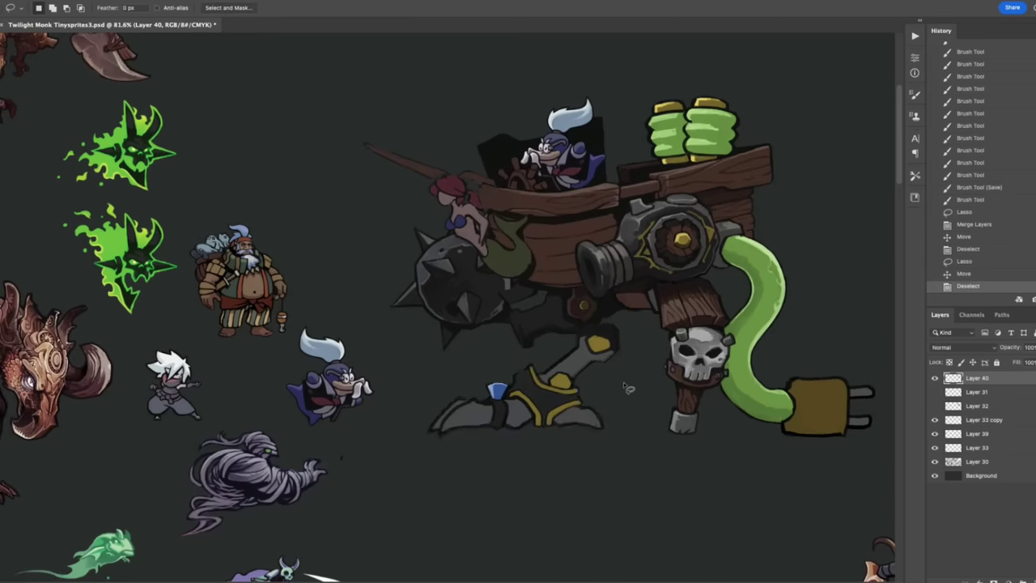
{"action": "scroll", "coordinate": [629, 324], "scroll_direction": "up", "scroll_amount": 3}
Step: Move the piece below the cannon and cover the light grey bit there with grey paint
{"action": "left_click_drag", "start_coordinate": [616, 251], "coordinate": [689, 308]}
{"action": "mouse_move", "coordinate": [648, 276]}
{"action": "left_mouse_down"}
{"action": "mouse_move", "coordinate": [640, 285]}
{"action": "mouse_move", "coordinate": [652, 288]}
{"action": "left_mouse_up"}
{"action": "key", "text": "ctrl+d"}
{"action": "key", "text": "b"}
{"action": "mouse_move", "coordinate": [680, 255]}
{"action": "left_mouse_down"}
{"action": "mouse_move", "coordinate": [660, 279]}
{"action": "mouse_move", "coordinate": [664, 270]}
{"action": "mouse_move", "coordinate": [647, 267]}
{"action": "left_mouse_up"}
{"action": "mouse_move", "coordinate": [680, 247]}
{"action": "left_mouse_down"}
{"action": "mouse_move", "coordinate": [639, 246]}
{"action": "mouse_move", "coordinate": [661, 239]}
{"action": "left_mouse_up"}
{"action": "mouse_move", "coordinate": [653, 248]}
{"action": "left_mouse_down"}
{"action": "mouse_move", "coordinate": [634, 246]}
{"action": "mouse_move", "coordinate": [678, 340]}
{"action": "left_mouse_up"}
Step: Erase stray paint under the cannon and merge the shading layers into Layer 40
{"action": "key", "text": "e"}
{"action": "left_click_drag", "start_coordinate": [648, 291], "coordinate": [640, 324]}
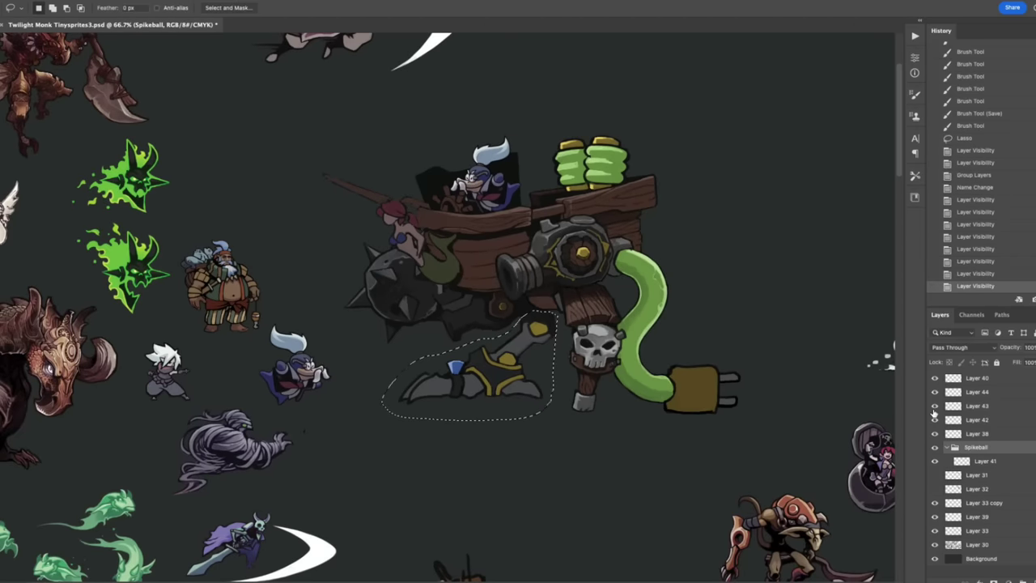
{"action": "key", "text": "ctrl+e"}
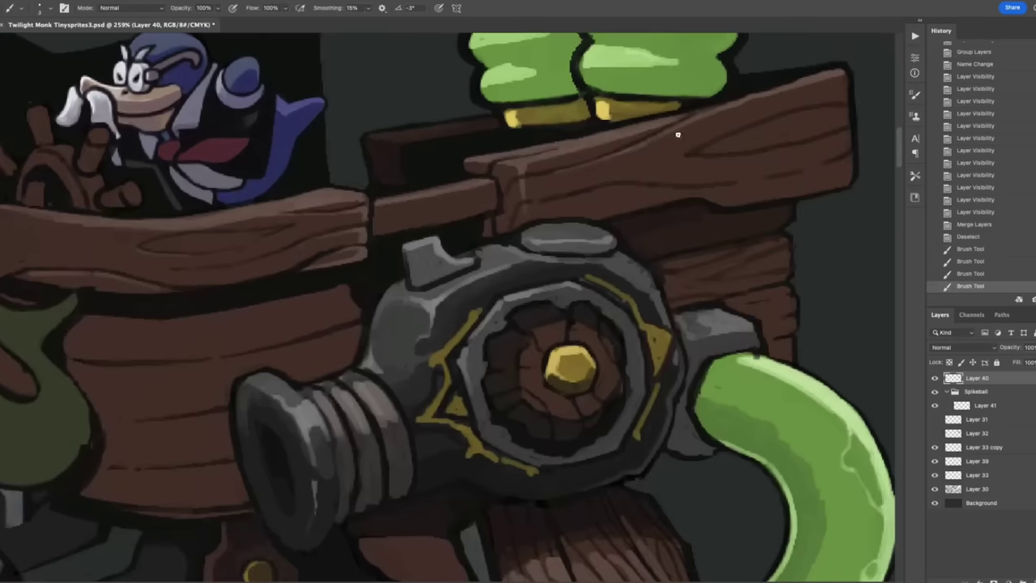
Step: Paint wood grain strokes across the upper hull plank
{"action": "left_click_drag", "start_coordinate": [678, 135], "coordinate": [741, 158]}
{"action": "left_click_drag", "start_coordinate": [778, 120], "coordinate": [703, 147]}
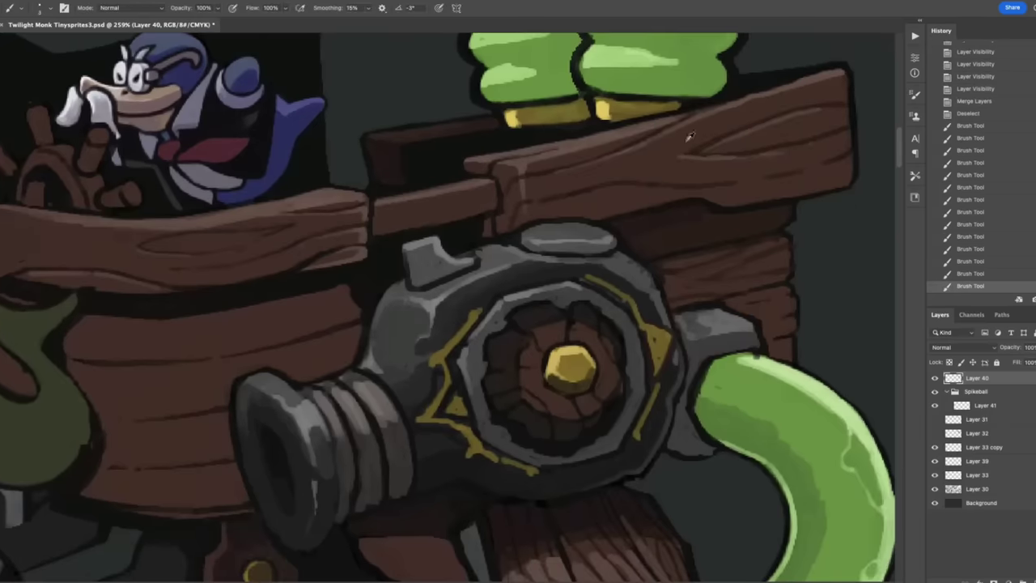
{"action": "left_click_drag", "start_coordinate": [640, 97], "coordinate": [694, 192]}
{"action": "scroll", "coordinate": [717, 256], "scroll_direction": "down", "scroll_amount": 3}
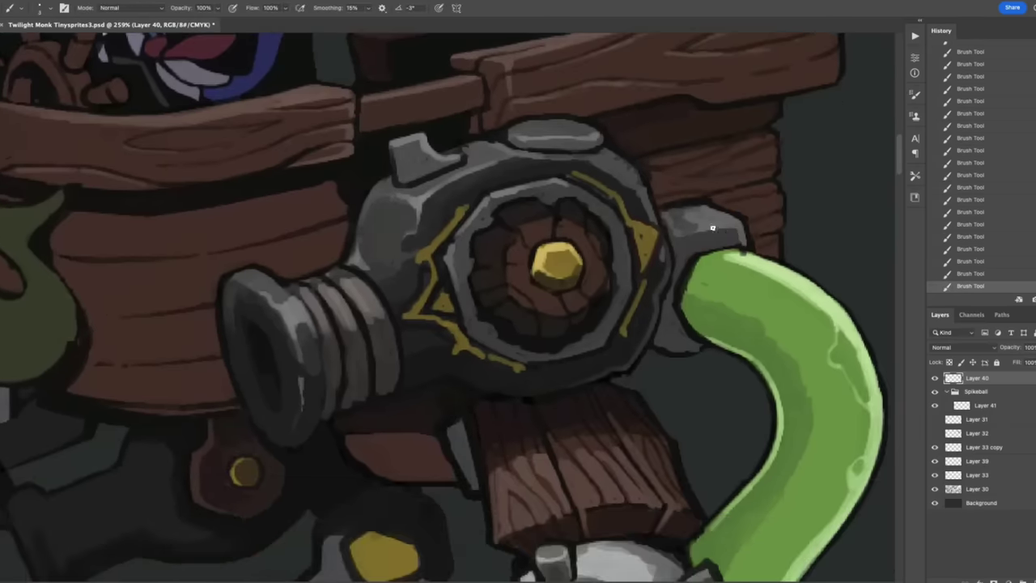
{"action": "scroll", "coordinate": [674, 326], "scroll_direction": "down", "scroll_amount": 3}
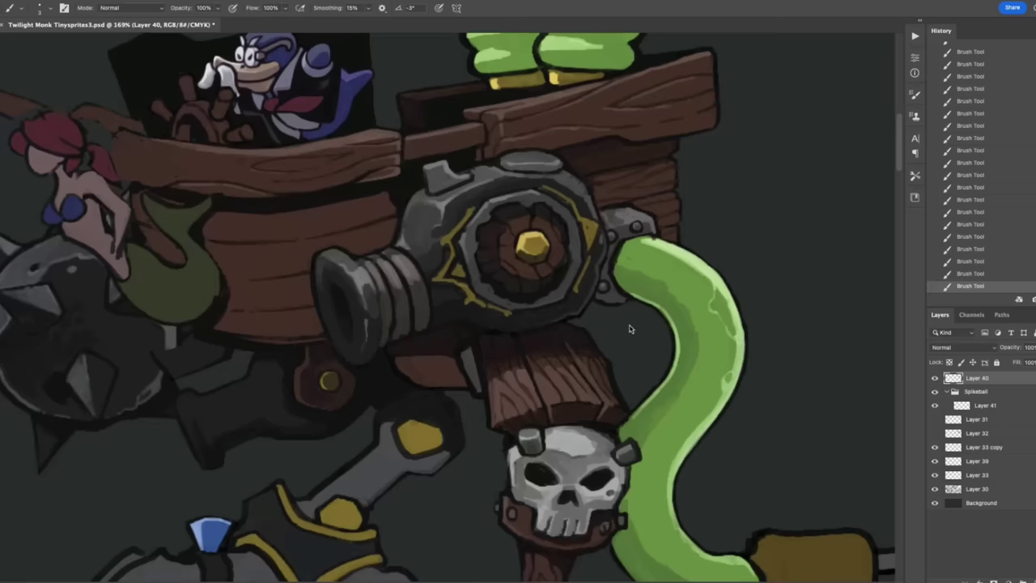
Step: Cut the lower back leg onto its own layer named BackLEG, placed below Layer 40
{"action": "key", "text": "l"}
{"action": "mouse_move", "coordinate": [482, 263]}
{"action": "left_mouse_down"}
{"action": "mouse_move", "coordinate": [570, 267]}
{"action": "mouse_move", "coordinate": [486, 275]}
{"action": "left_mouse_up"}
{"action": "mouse_move", "coordinate": [485, 275]}
{"action": "left_mouse_down"}
{"action": "mouse_move", "coordinate": [404, 374]}
{"action": "mouse_move", "coordinate": [500, 389]}
{"action": "mouse_move", "coordinate": [580, 308]}
{"action": "mouse_move", "coordinate": [447, 376]}
{"action": "left_mouse_up"}
{"action": "key", "text": "ctrl+x"}
{"action": "key", "text": "ctrl+v"}
{"action": "left_click_drag", "start_coordinate": [965, 390], "coordinate": [972, 374]}
{"action": "double_click", "coordinate": [977, 392]}
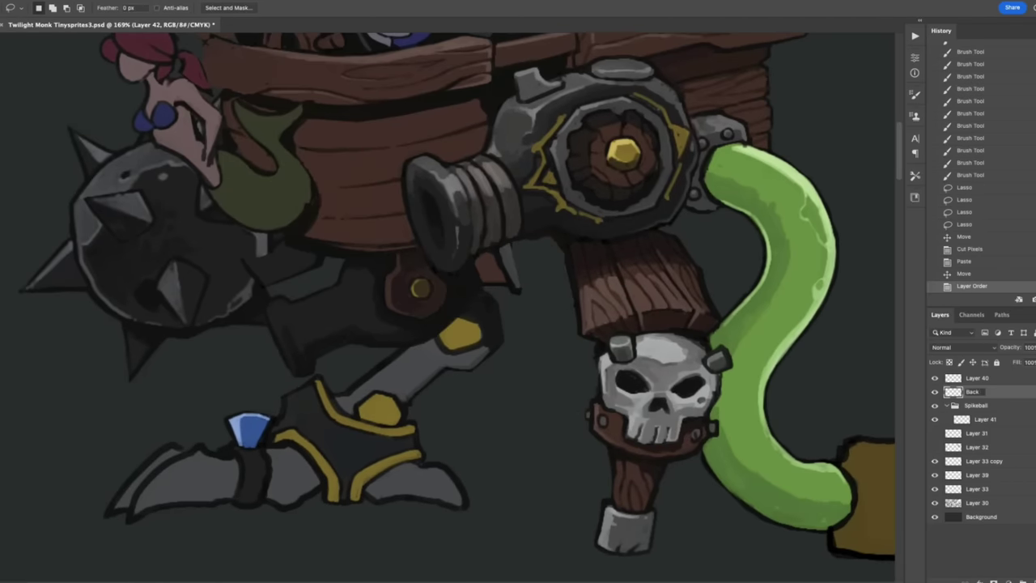
{"action": "type", "text": "BackLEG"}
{"action": "key", "text": "Return"}
{"action": "left_click", "coordinate": [978, 379]}
Step: Cut the piece below the cannon onto a new layer, reposition it and reorder it
{"action": "left_click_drag", "start_coordinate": [486, 218], "coordinate": [421, 283]}
{"action": "key", "text": "ctrl+x"}
{"action": "key", "text": "ctrl+v"}
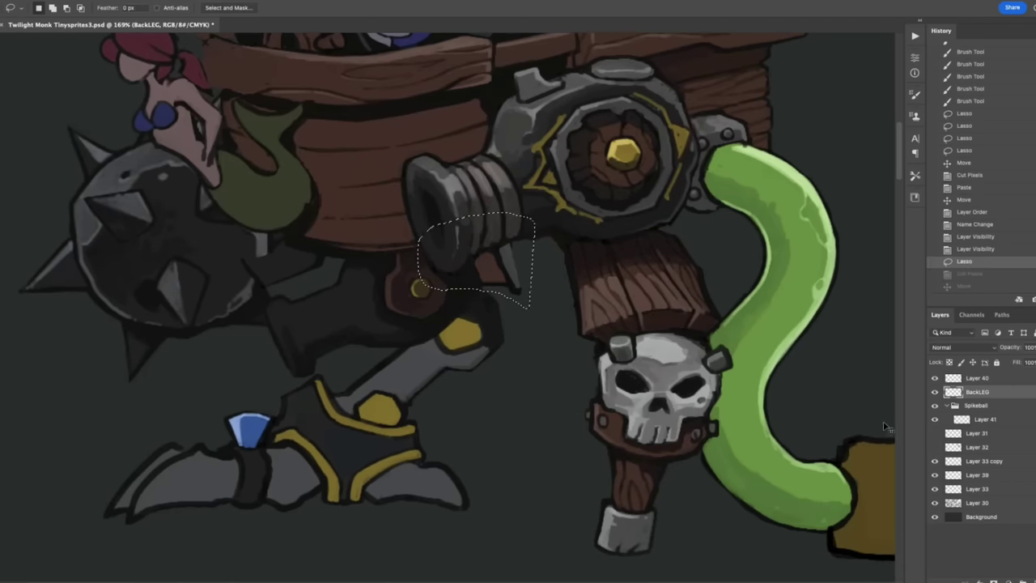
{"action": "mouse_move", "coordinate": [470, 259]}
{"action": "left_mouse_down"}
{"action": "mouse_move", "coordinate": [485, 267]}
{"action": "mouse_move", "coordinate": [441, 178]}
{"action": "mouse_move", "coordinate": [405, 173]}
{"action": "left_mouse_up"}
{"action": "key", "text": "ctrl+shift+bracketright"}
Step: Cut the cannon from Layer 40 onto its own layer inside a group named Cannon
{"action": "key", "text": "ctrl+comma"}
{"action": "key", "text": "alt+bracketleft"}
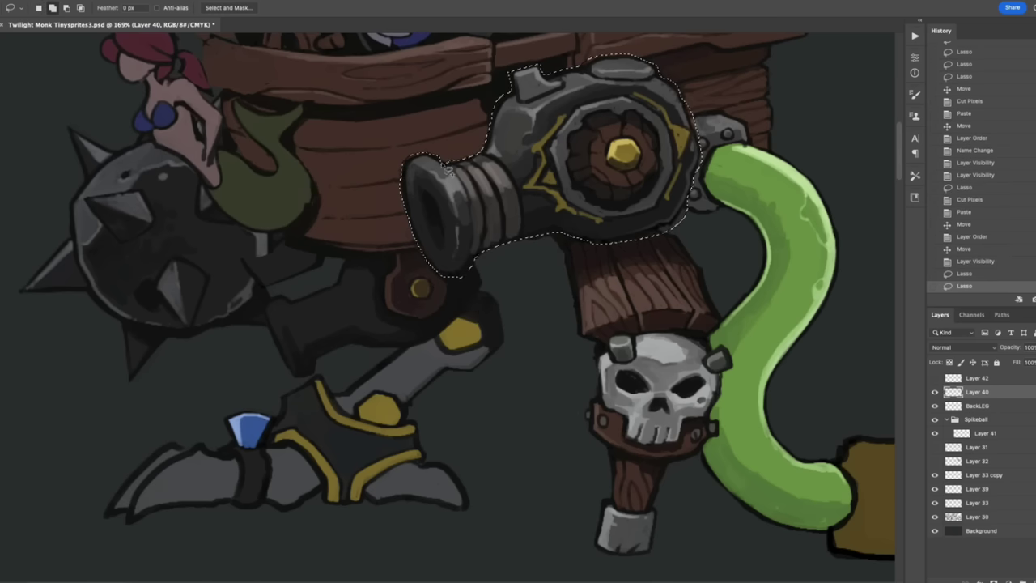
{"action": "key", "text": "ctrl+x"}
{"action": "key", "text": "ctrl+v"}
{"action": "key", "text": "ctrl+g"}
{"action": "type", "text": "Cannon"}
{"action": "key", "text": "Return"}
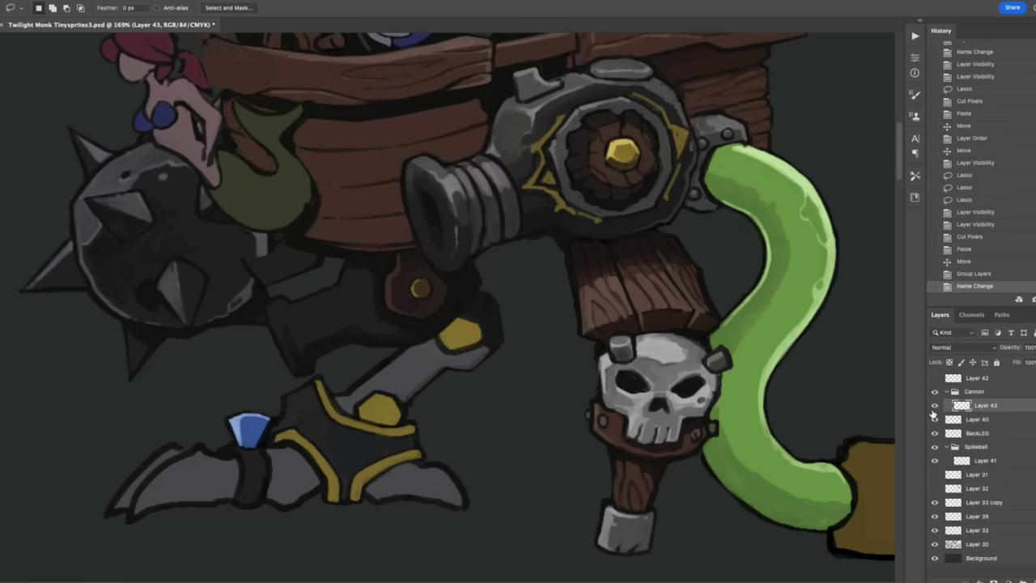
Step: Show Layer 42 below the Cannon group, nudge it into position and erase leftovers near the cannon
{"action": "key", "text": "alt+bracketright"}
{"action": "key", "text": "ctrl+comma"}
{"action": "key", "text": "ctrl+comma"}
{"action": "key", "text": "ctrl+comma"}
{"action": "key", "text": "ctrl+comma"}
{"action": "key", "text": "ctrl+comma"}
{"action": "key", "text": "ctrl+comma"}
{"action": "key", "text": "ctrl+comma"}
{"action": "key", "text": "ctrl+bracketleft"}
{"action": "left_click_drag", "start_coordinate": [486, 271], "coordinate": [496, 279]}
{"action": "key", "text": "e"}
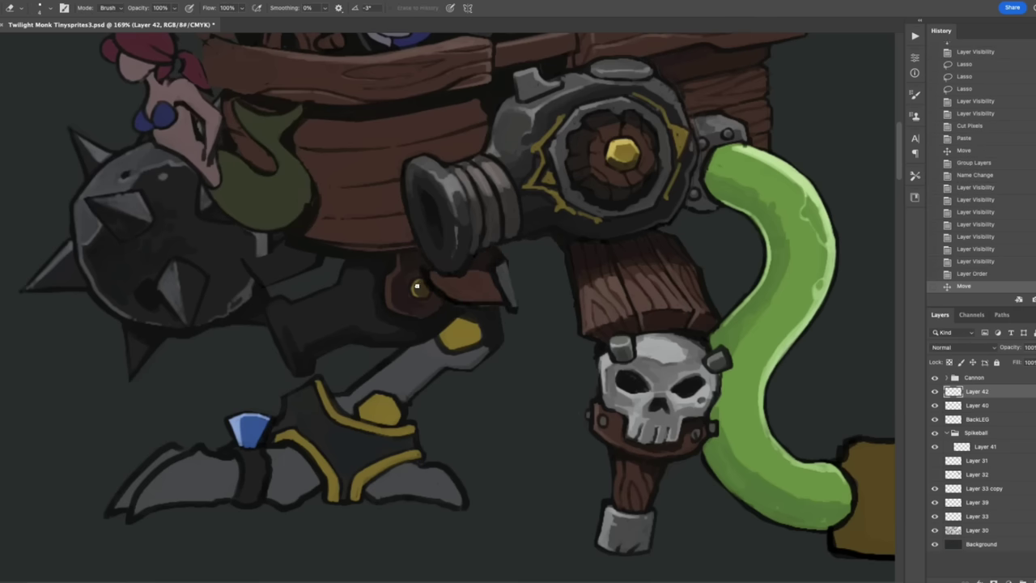
{"action": "left_click_drag", "start_coordinate": [427, 276], "coordinate": [441, 298]}
Step: Rename the cannon group ArmCannon, hide it, and group Layer 40 as BootyShip
{"action": "double_click", "coordinate": [979, 377]}
{"action": "type", "text": "ArmCannon"}
{"action": "key", "text": "Return"}
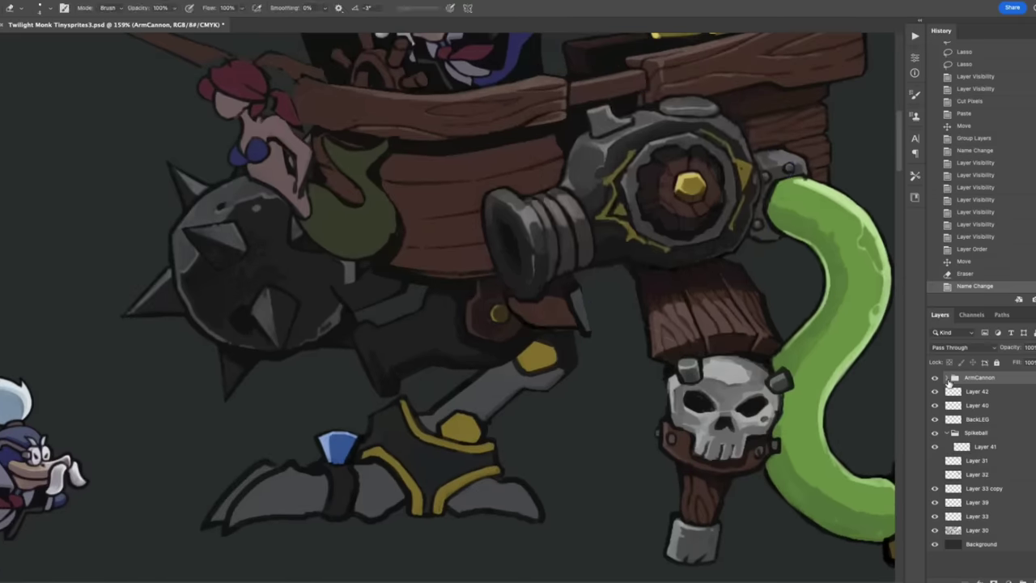
{"action": "left_click", "coordinate": [935, 377]}
{"action": "key", "text": "ctrl+g"}
{"action": "type", "text": "BootyShip"}
{"action": "key", "text": "Return"}
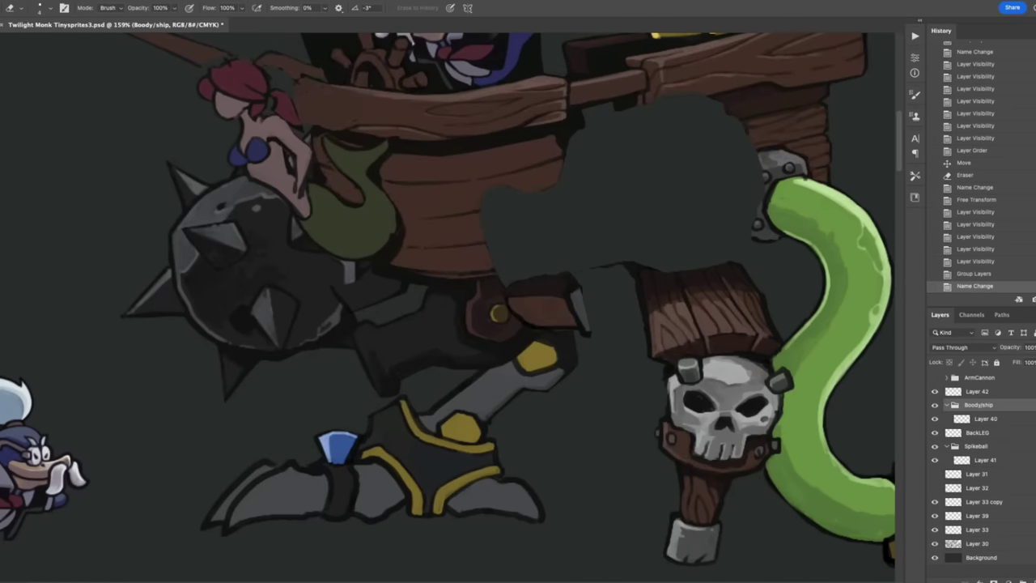
Step: Paint a brown plank right of the hull with a dark top edge and darkened gap
{"action": "key", "text": "alt+bracketleft"}
{"action": "key", "text": "b"}
{"action": "scroll", "coordinate": [631, 361], "scroll_direction": "up", "scroll_amount": 2}
{"action": "left_click_drag", "start_coordinate": [512, 304], "coordinate": [567, 291]}
{"action": "left_click_drag", "start_coordinate": [612, 281], "coordinate": [659, 270]}
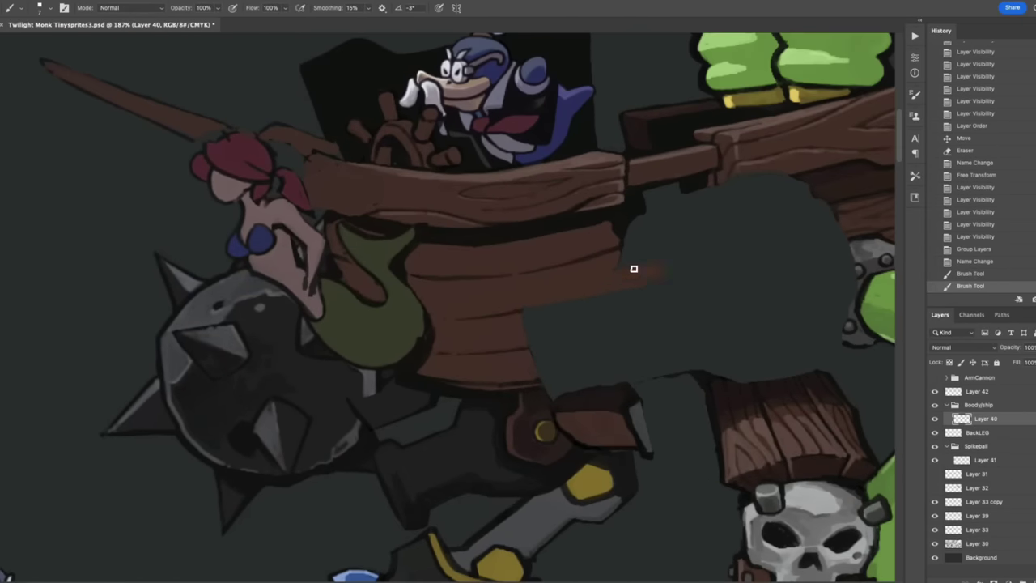
{"action": "mouse_move", "coordinate": [551, 267]}
{"action": "left_mouse_down"}
{"action": "mouse_move", "coordinate": [839, 208]}
{"action": "mouse_move", "coordinate": [620, 243]}
{"action": "mouse_move", "coordinate": [685, 202]}
{"action": "left_mouse_up"}
{"action": "mouse_move", "coordinate": [644, 210]}
{"action": "left_mouse_down"}
{"action": "mouse_move", "coordinate": [753, 185]}
{"action": "mouse_move", "coordinate": [768, 206]}
{"action": "mouse_move", "coordinate": [648, 239]}
{"action": "left_mouse_up"}
{"action": "mouse_move", "coordinate": [733, 199]}
{"action": "left_mouse_down"}
{"action": "mouse_move", "coordinate": [703, 180]}
{"action": "mouse_move", "coordinate": [716, 202]}
{"action": "mouse_move", "coordinate": [602, 247]}
{"action": "mouse_move", "coordinate": [607, 262]}
{"action": "left_mouse_up"}
{"action": "left_click_drag", "start_coordinate": [631, 259], "coordinate": [664, 247]}
{"action": "left_click_drag", "start_coordinate": [729, 259], "coordinate": [620, 276]}
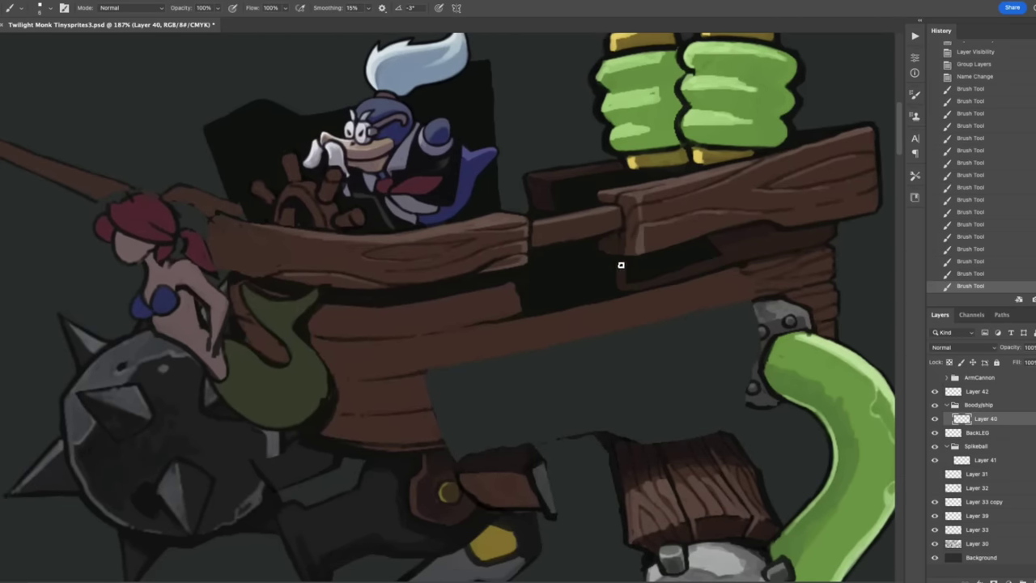
{"action": "left_click_drag", "start_coordinate": [713, 243], "coordinate": [625, 275]}
Step: Trim the plank's right edge in dark and lighten the left of the round metal plate
{"action": "scroll", "coordinate": [625, 288], "scroll_direction": "down", "scroll_amount": 2}
{"action": "scroll", "coordinate": [659, 261], "scroll_direction": "left", "scroll_amount": 5}
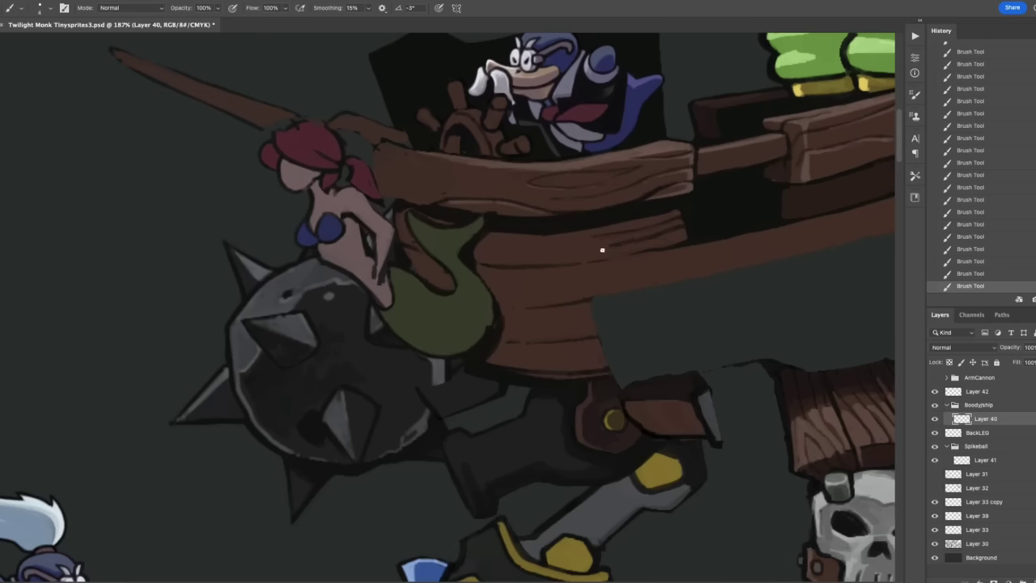
{"action": "scroll", "coordinate": [622, 242], "scroll_direction": "up", "scroll_amount": 1}
{"action": "scroll", "coordinate": [622, 241], "scroll_direction": "right", "scroll_amount": 4}
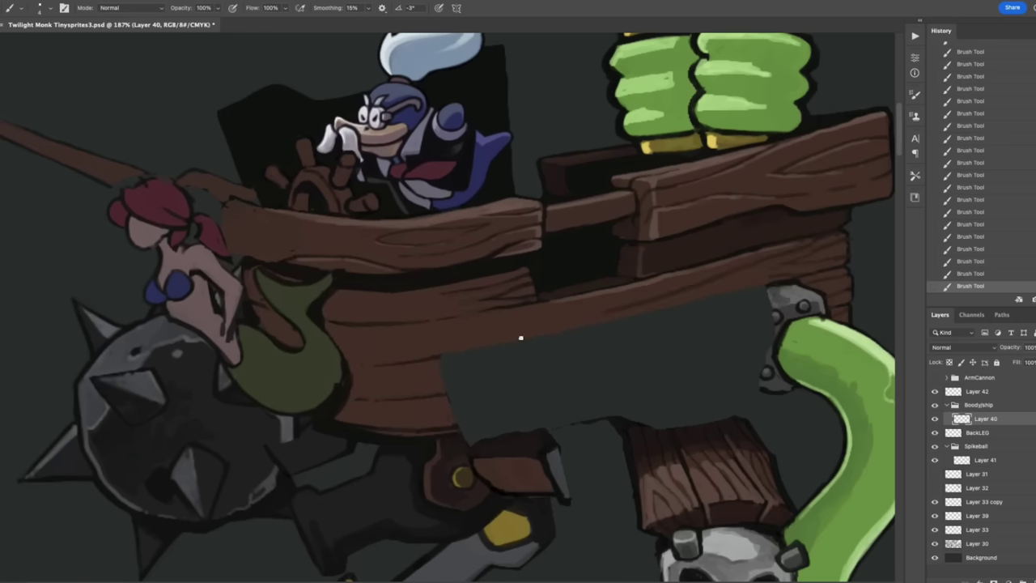
{"action": "left_click_drag", "start_coordinate": [643, 284], "coordinate": [761, 210]}
{"action": "left_click_drag", "start_coordinate": [556, 250], "coordinate": [581, 342]}
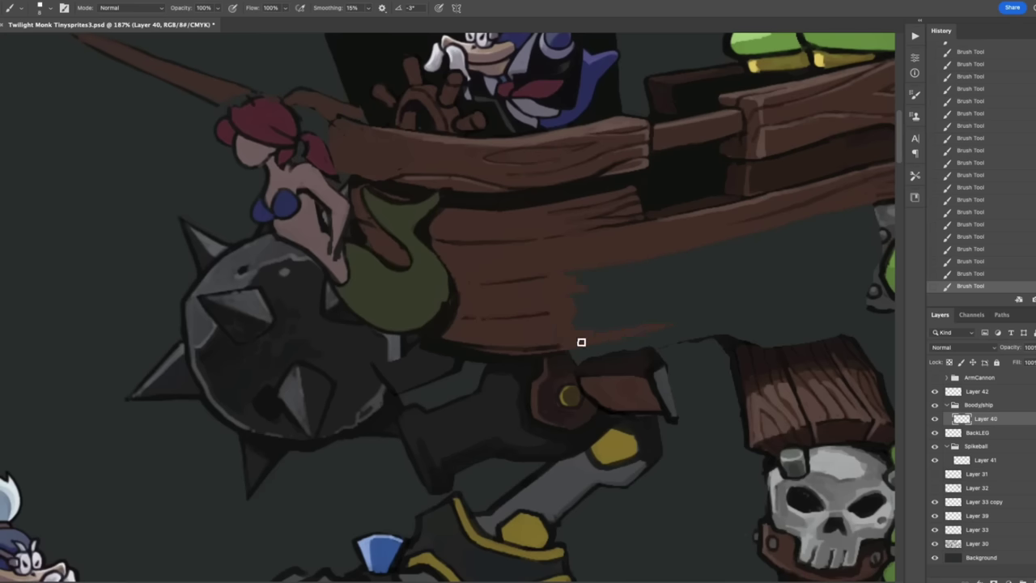
{"action": "left_click_drag", "start_coordinate": [792, 270], "coordinate": [682, 290]}
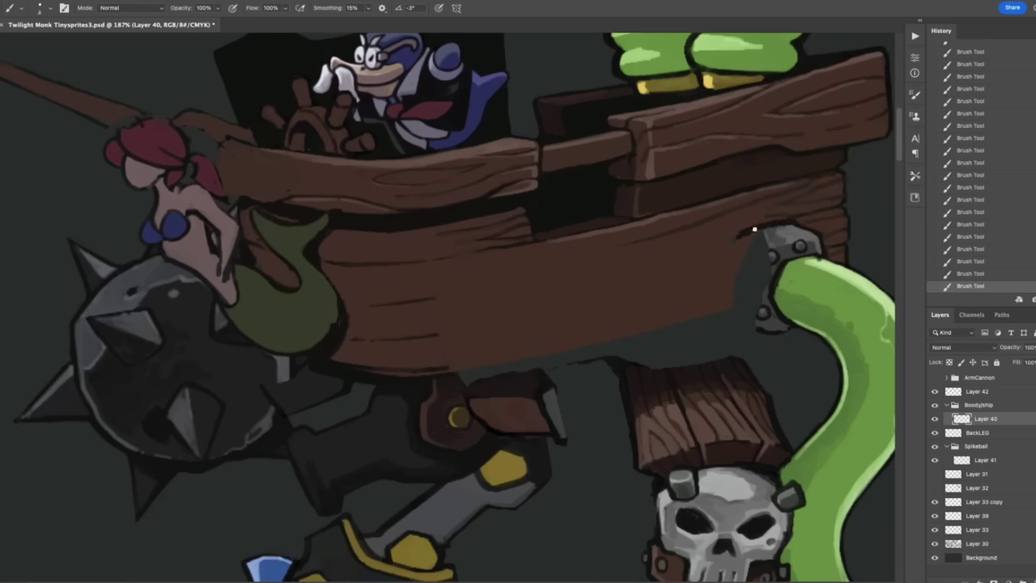
{"action": "left_click_drag", "start_coordinate": [737, 312], "coordinate": [752, 323]}
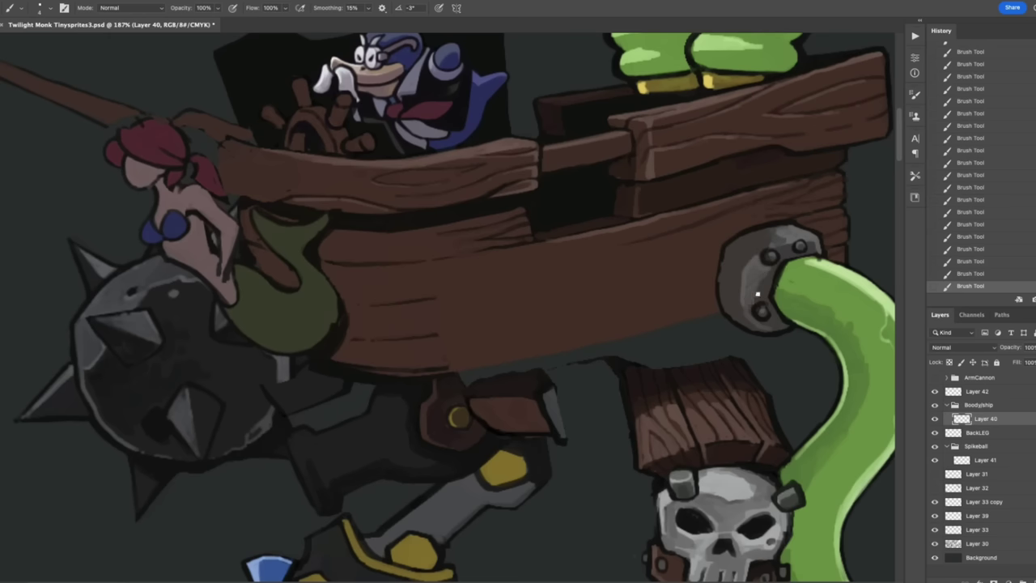
Step: Paint dark plank lines across the hull and along the plank's bottom edge
{"action": "left_click_drag", "start_coordinate": [463, 296], "coordinate": [726, 237]}
{"action": "left_click_drag", "start_coordinate": [538, 279], "coordinate": [565, 252]}
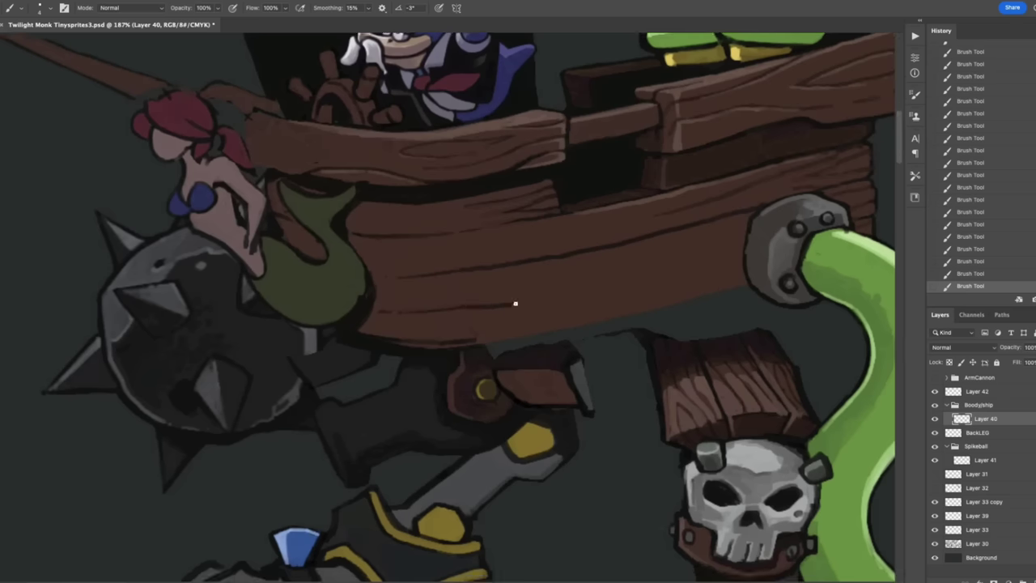
{"action": "left_click_drag", "start_coordinate": [515, 303], "coordinate": [745, 249]}
{"action": "left_click_drag", "start_coordinate": [523, 338], "coordinate": [552, 304]}
{"action": "left_click_drag", "start_coordinate": [553, 304], "coordinate": [778, 250]}
{"action": "left_click_drag", "start_coordinate": [521, 325], "coordinate": [745, 267]}
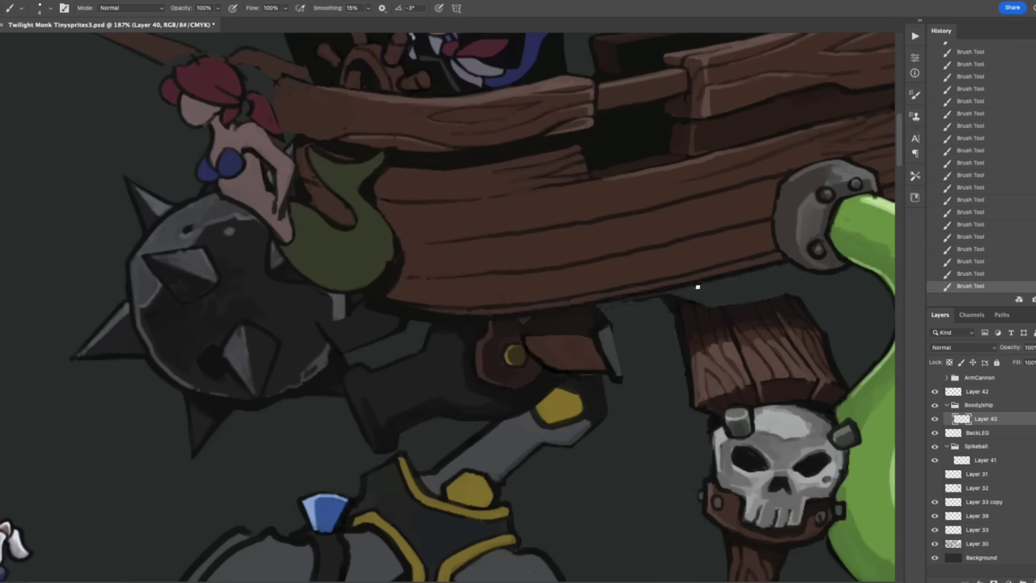
{"action": "scroll", "coordinate": [698, 287], "scroll_direction": "down", "scroll_amount": 5}
{"action": "scroll", "coordinate": [459, 273], "scroll_direction": "up", "scroll_amount": 5}
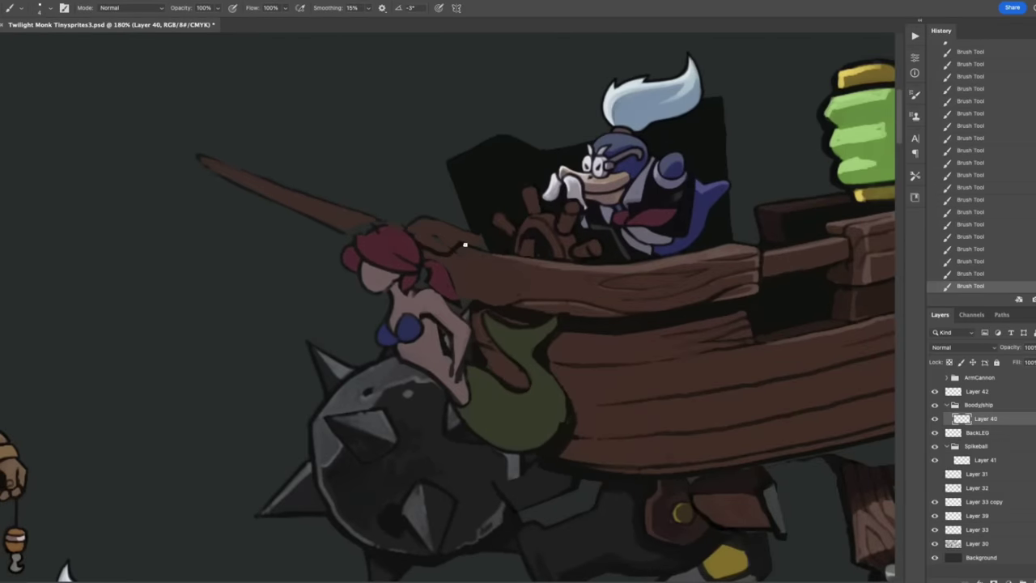
{"action": "scroll", "coordinate": [453, 210], "scroll_direction": "up", "scroll_amount": 1}
Step: Outline the plank top, paint the grey piece at the bowsprit's base, and save the file
{"action": "mouse_move", "coordinate": [560, 276]}
{"action": "left_mouse_down"}
{"action": "mouse_move", "coordinate": [574, 280]}
{"action": "mouse_move", "coordinate": [479, 275]}
{"action": "mouse_move", "coordinate": [247, 192]}
{"action": "left_mouse_up"}
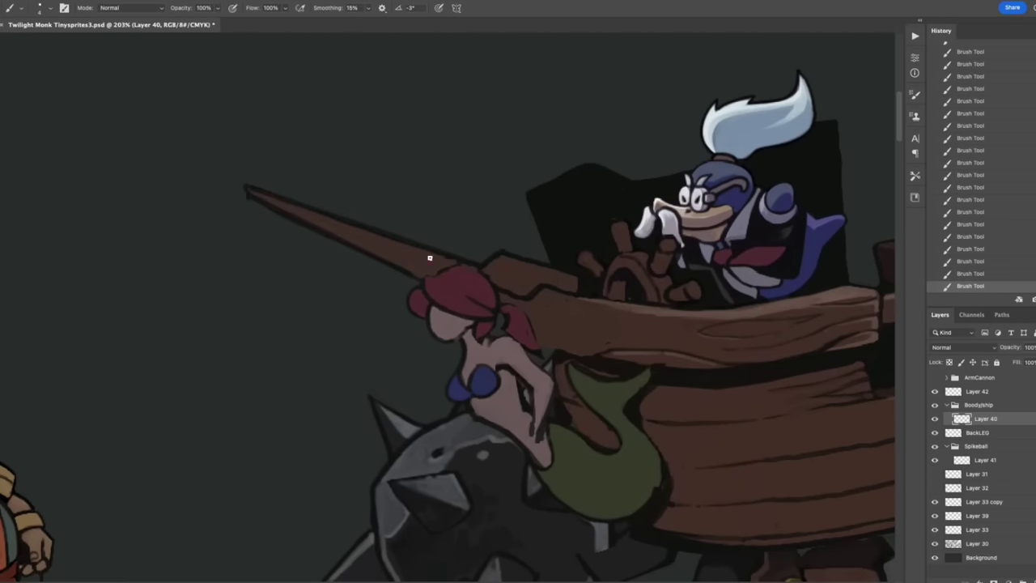
{"action": "scroll", "coordinate": [485, 305], "scroll_direction": "down", "scroll_amount": 3}
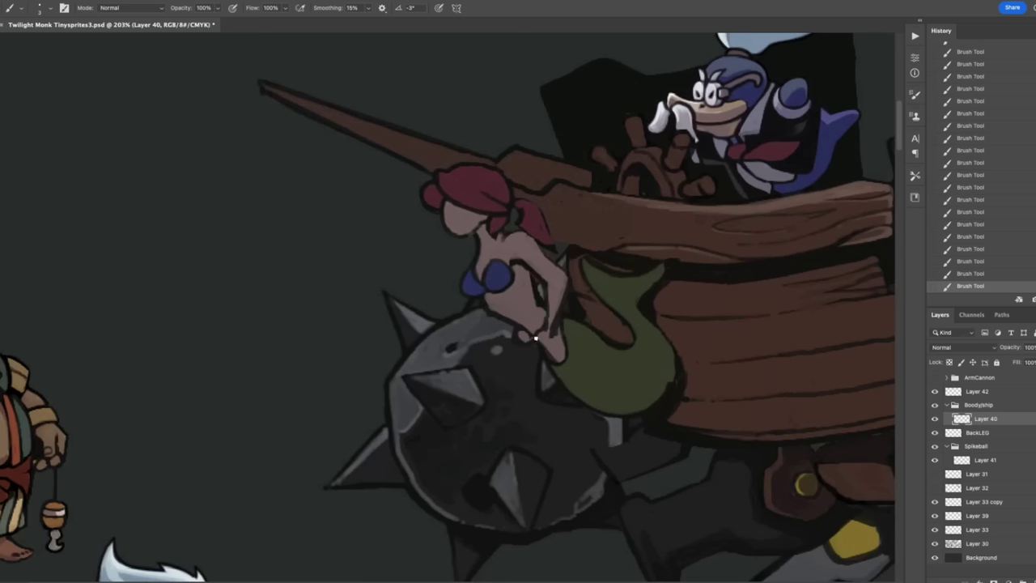
{"action": "left_click_drag", "start_coordinate": [536, 338], "coordinate": [555, 309]}
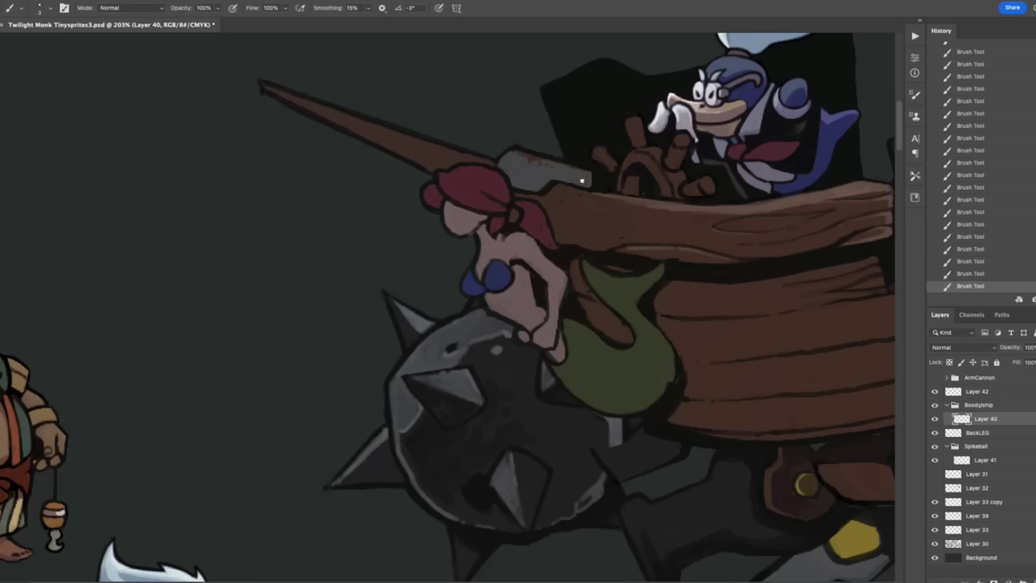
{"action": "key", "text": "ctrl+s"}
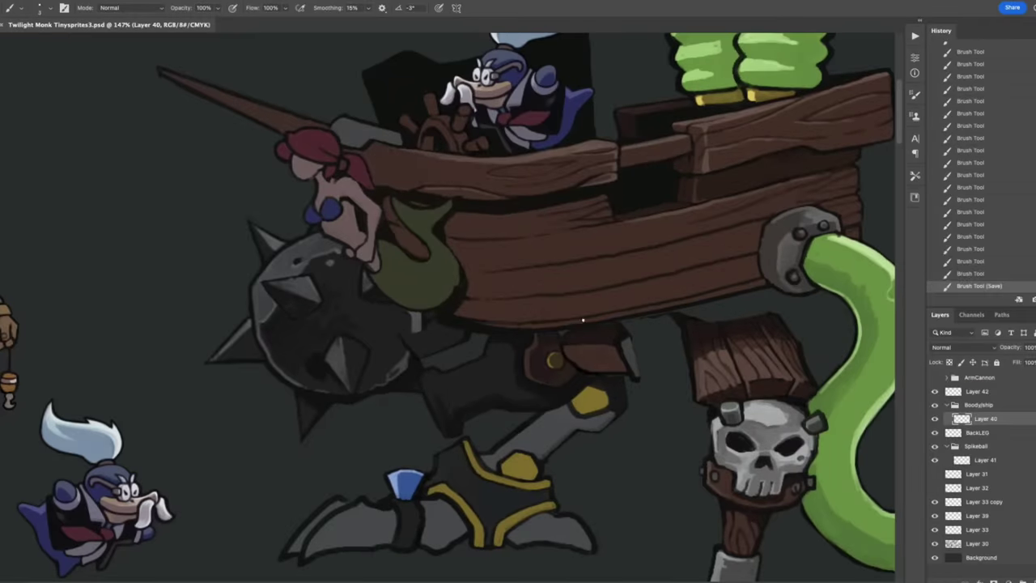
Step: Paint the grey crotch plate below the ship's hull on the CrotchPlate layer
{"action": "key", "text": "Return"}
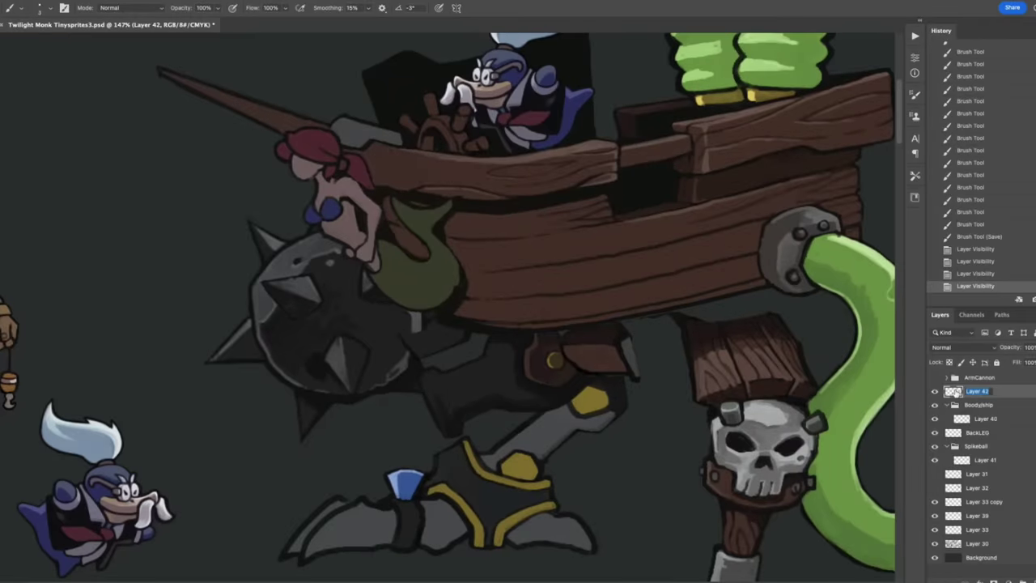
{"action": "mouse_move", "coordinate": [626, 343]}
{"action": "left_mouse_down"}
{"action": "mouse_move", "coordinate": [641, 373]}
{"action": "mouse_move", "coordinate": [672, 353]}
{"action": "mouse_move", "coordinate": [625, 325]}
{"action": "mouse_move", "coordinate": [648, 350]}
{"action": "left_mouse_up"}
{"action": "mouse_move", "coordinate": [652, 346]}
{"action": "left_mouse_down"}
{"action": "mouse_move", "coordinate": [682, 350]}
{"action": "mouse_move", "coordinate": [666, 342]}
{"action": "left_mouse_up"}
{"action": "mouse_move", "coordinate": [671, 316]}
{"action": "left_mouse_down"}
{"action": "mouse_move", "coordinate": [765, 314]}
{"action": "mouse_move", "coordinate": [676, 327]}
{"action": "left_mouse_up"}
{"action": "mouse_move", "coordinate": [672, 324]}
{"action": "left_mouse_down"}
{"action": "mouse_move", "coordinate": [662, 334]}
{"action": "mouse_move", "coordinate": [685, 343]}
{"action": "left_mouse_up"}
{"action": "mouse_move", "coordinate": [680, 334]}
{"action": "left_mouse_down"}
{"action": "mouse_move", "coordinate": [657, 348]}
{"action": "mouse_move", "coordinate": [666, 369]}
{"action": "mouse_move", "coordinate": [642, 374]}
{"action": "left_mouse_up"}
{"action": "left_click_drag", "start_coordinate": [648, 357], "coordinate": [661, 369]}
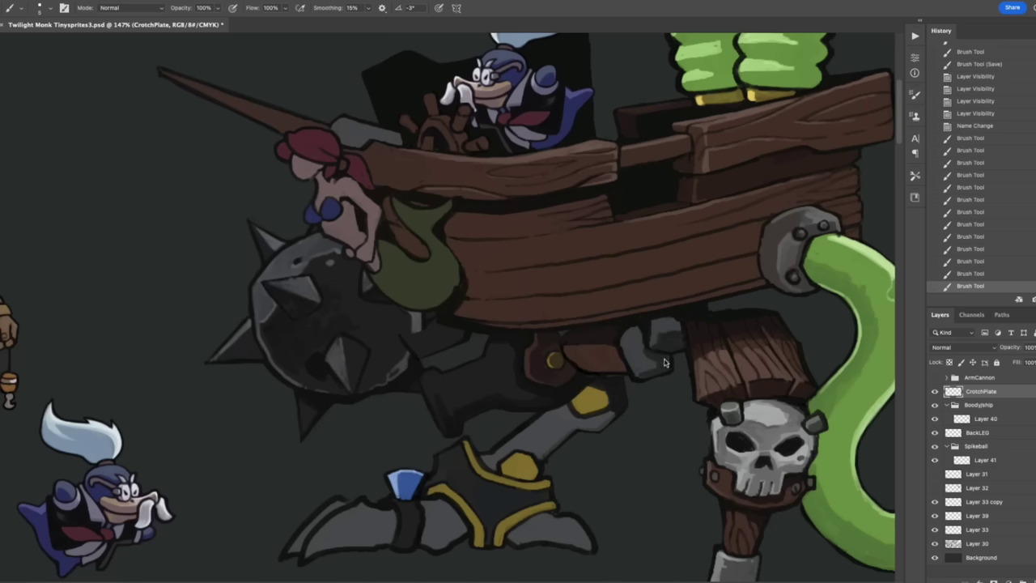
{"action": "left_click_drag", "start_coordinate": [623, 334], "coordinate": [609, 340]}
Step: Lasso the cannon piece under the hull, cut and paste it, and group it as 'CrotchCannon'
{"action": "key", "text": "ctrl+comma"}
{"action": "key", "text": "l"}
{"action": "scroll", "coordinate": [648, 294], "scroll_direction": "down", "scroll_amount": 1}
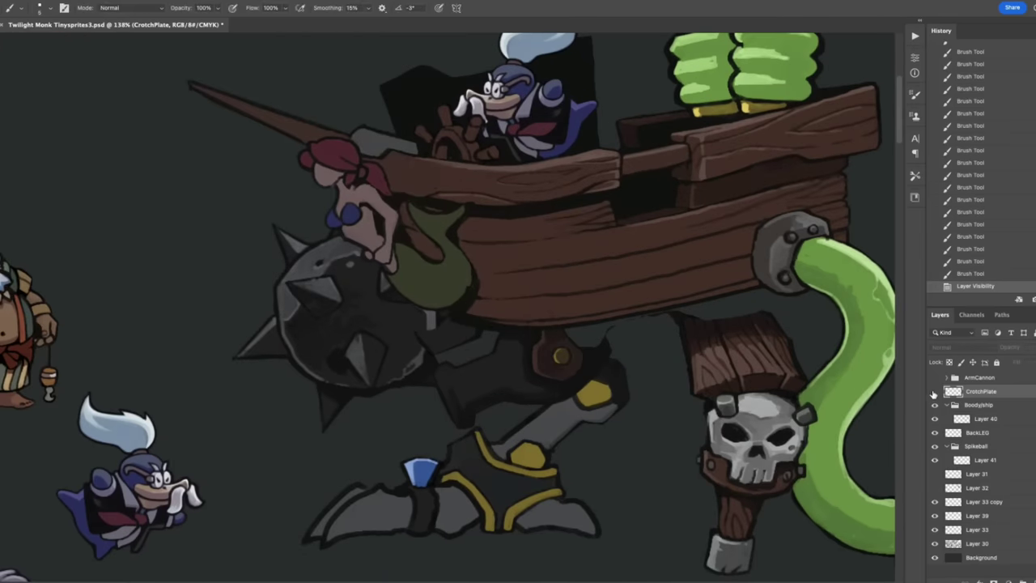
{"action": "left_click_drag", "start_coordinate": [468, 353], "coordinate": [467, 438]}
{"action": "left_click_drag", "start_coordinate": [564, 334], "coordinate": [468, 353]}
{"action": "key", "text": "ctrl+x"}
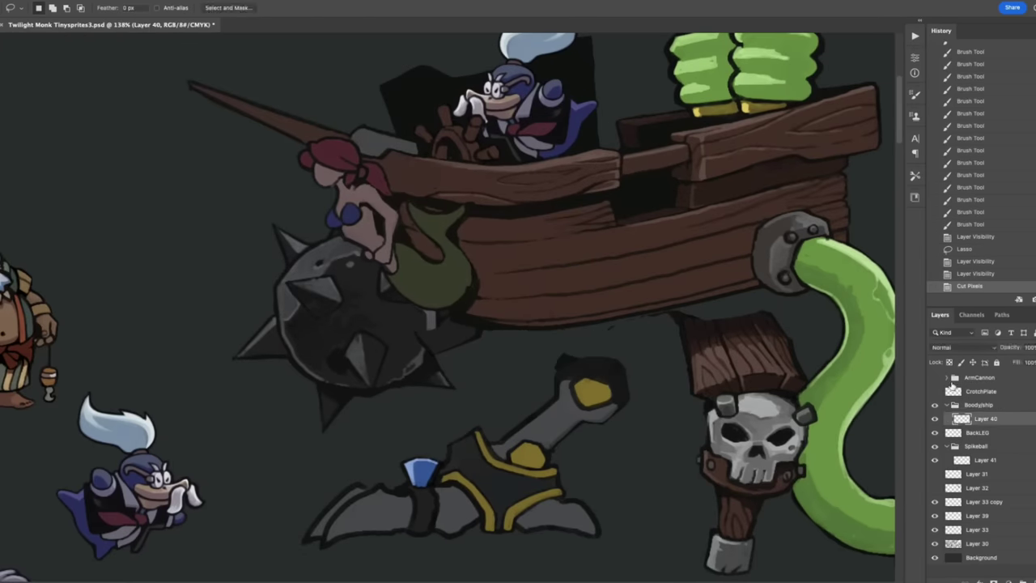
{"action": "key", "text": "ctrl+v"}
{"action": "key", "text": "ctrl+g"}
{"action": "double_click", "coordinate": [982, 377]}
{"action": "type", "text": "CrotchCannon"}
{"action": "key", "text": "Return"}
Step: Recolour the cannon and cog on Layer 44 with Replace Color, tuning fuzziness, hue and lightness
{"action": "mouse_move", "coordinate": [511, 241]}
{"action": "left_mouse_down"}
{"action": "mouse_move", "coordinate": [563, 291]}
{"action": "mouse_move", "coordinate": [470, 360]}
{"action": "mouse_move", "coordinate": [324, 308]}
{"action": "mouse_move", "coordinate": [485, 244]}
{"action": "left_mouse_up"}
{"action": "left_click", "coordinate": [985, 391]}
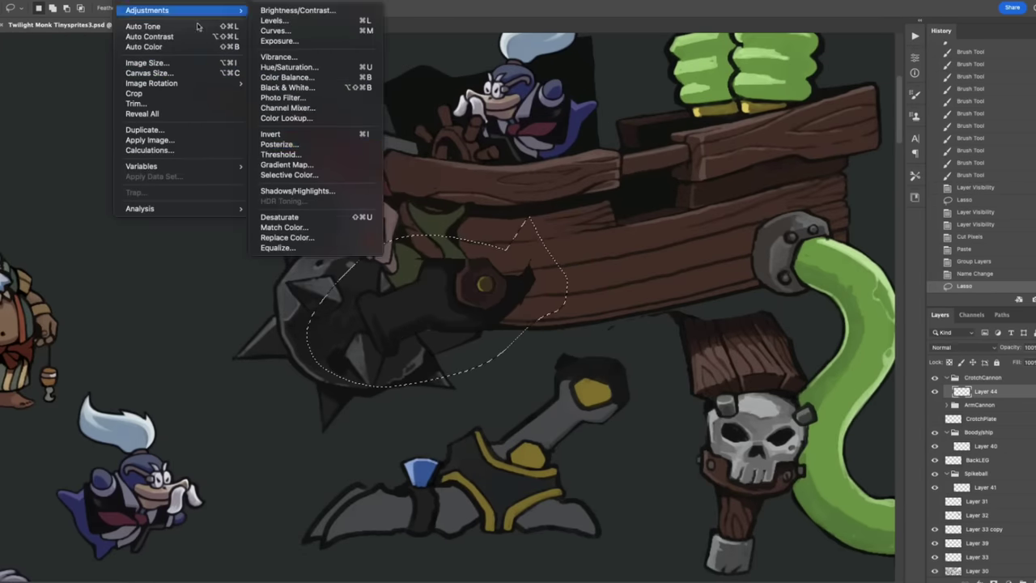
{"action": "left_click", "coordinate": [289, 178]}
{"action": "left_click", "coordinate": [648, 150]}
{"action": "left_click_drag", "start_coordinate": [684, 321], "coordinate": [662, 308]}
{"action": "left_click", "coordinate": [660, 334]}
{"action": "left_click", "coordinate": [782, 136], "text": "alt"}
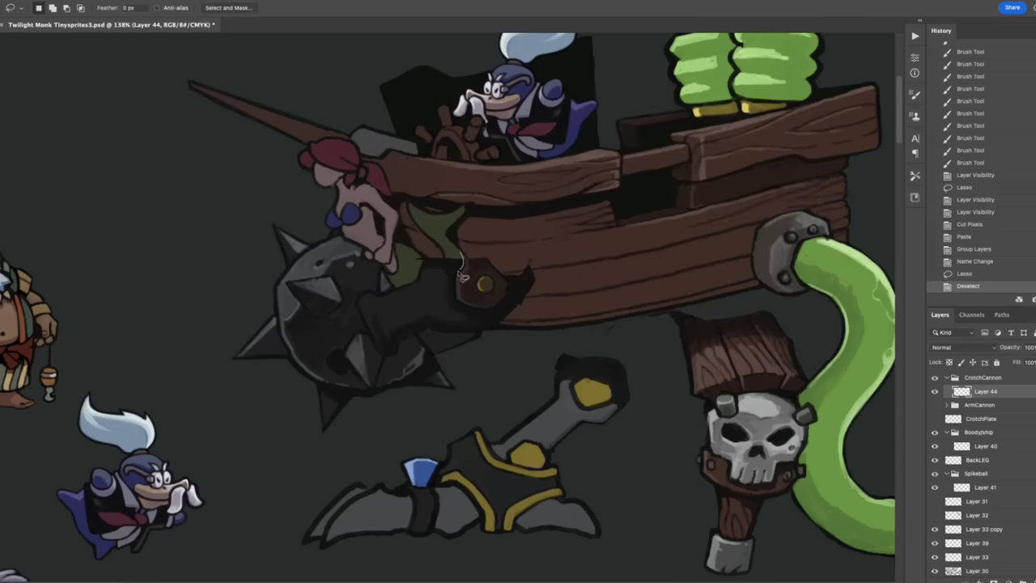
Step: Turn the outlined cannon arm red
{"action": "left_click_drag", "start_coordinate": [458, 275], "coordinate": [461, 304]}
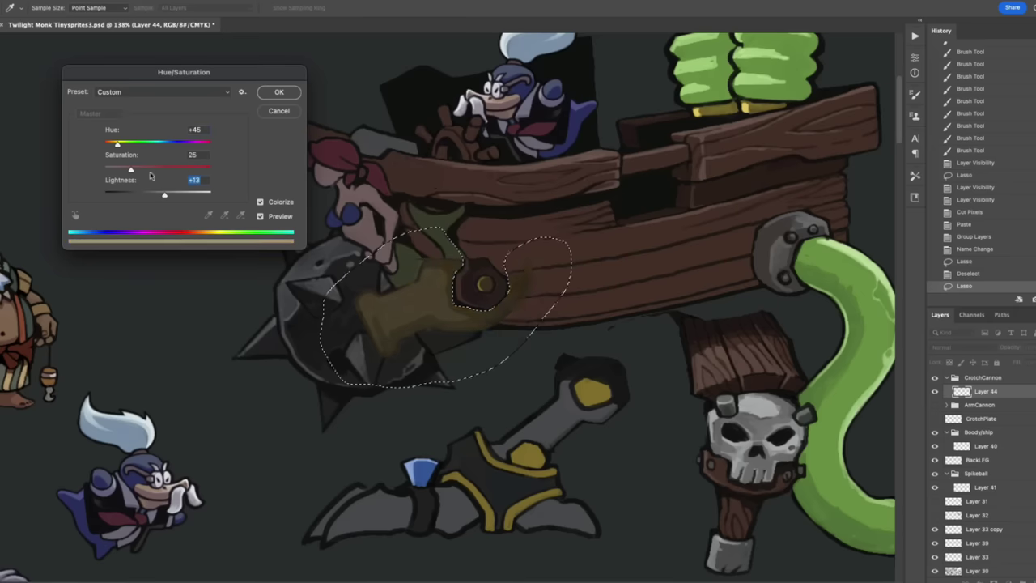
{"action": "left_click_drag", "start_coordinate": [149, 176], "coordinate": [174, 170]}
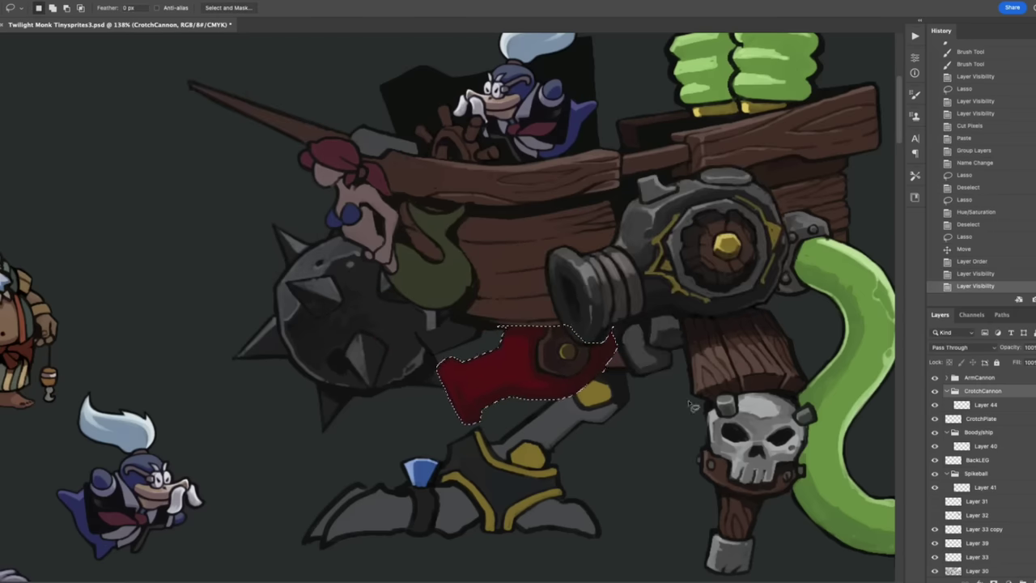
{"action": "scroll", "coordinate": [340, 294], "scroll_direction": "up", "scroll_amount": 4}
Step: Shade the red cannon's left edge and erase a stray red patch
{"action": "key", "text": "b"}
{"action": "left_click_drag", "start_coordinate": [446, 269], "coordinate": [462, 328]}
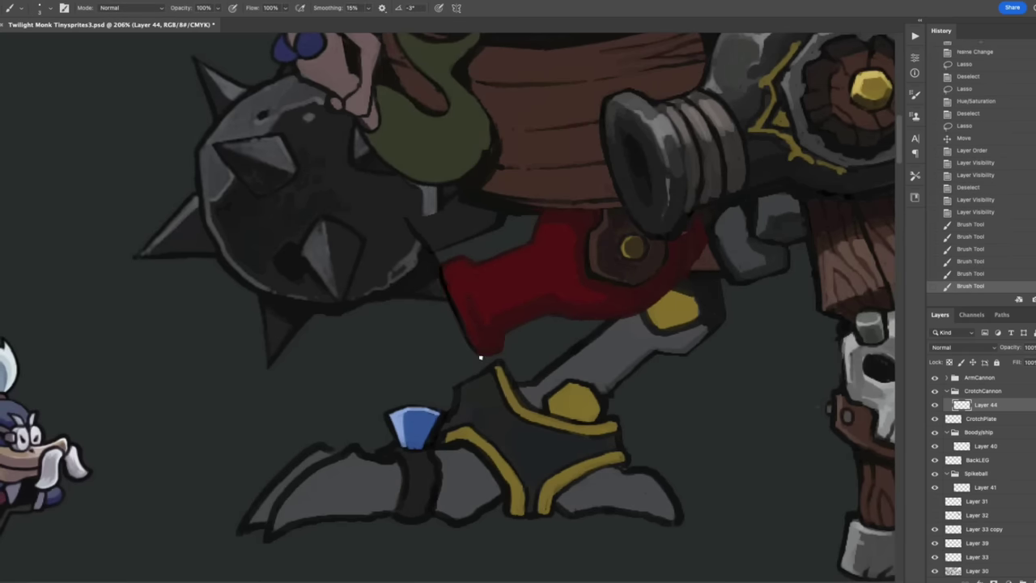
{"action": "mouse_move", "coordinate": [454, 287]}
{"action": "left_mouse_down"}
{"action": "mouse_move", "coordinate": [481, 359]}
{"action": "mouse_move", "coordinate": [544, 320]}
{"action": "left_mouse_up"}
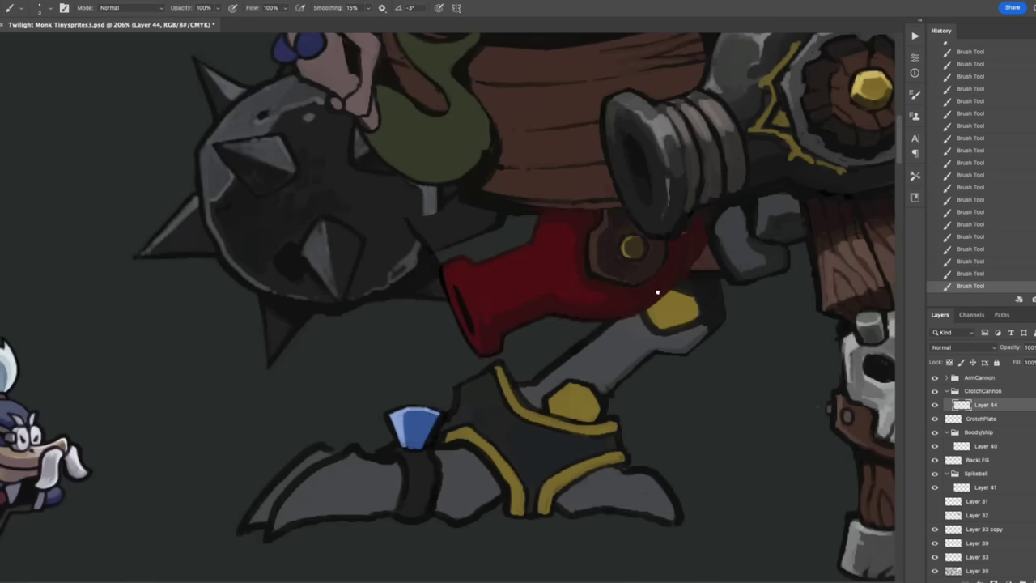
{"action": "scroll", "coordinate": [602, 329], "scroll_direction": "right", "scroll_amount": 3}
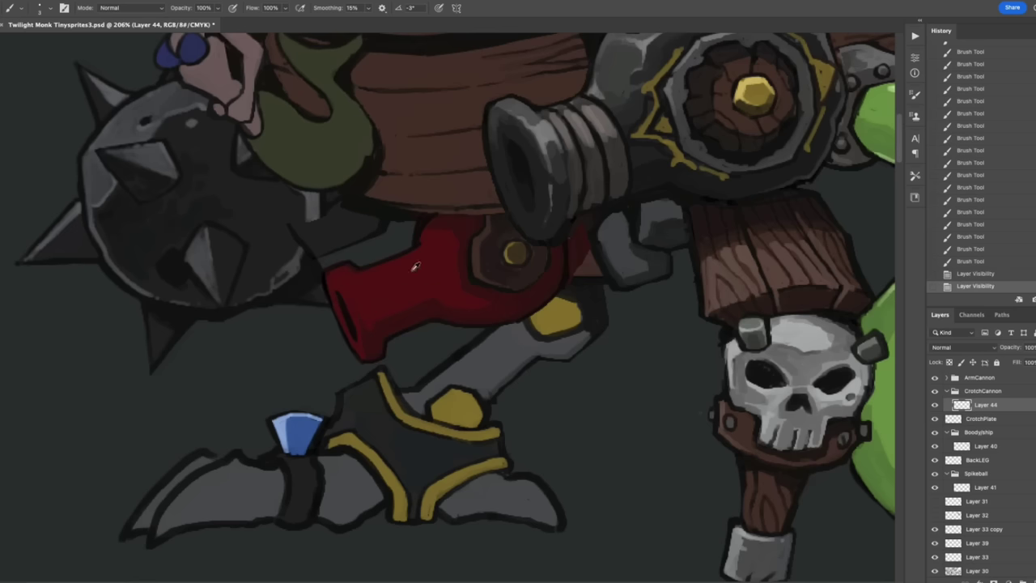
{"action": "key", "text": "e"}
{"action": "left_click_drag", "start_coordinate": [583, 242], "coordinate": [571, 280]}
Step: Hide the red cannon and ArmCannon, then shade the hook and dark shadows on CrotchPlate
{"action": "left_click", "coordinate": [935, 404]}
{"action": "left_click", "coordinate": [935, 377]}
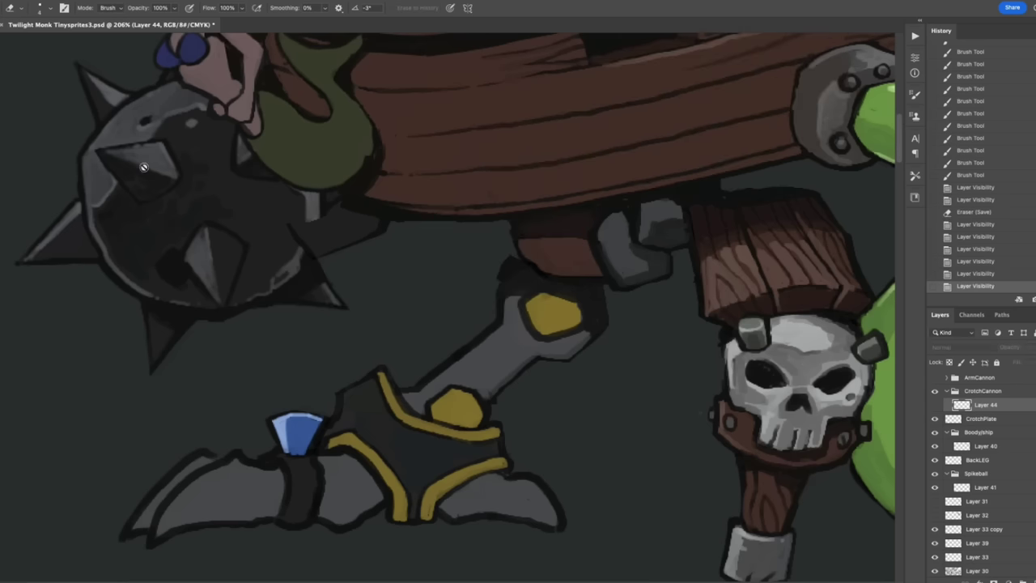
{"action": "left_click", "coordinate": [981, 418]}
{"action": "key", "text": "b"}
{"action": "left_click_drag", "start_coordinate": [647, 221], "coordinate": [671, 204]}
{"action": "mouse_move", "coordinate": [737, 183]}
{"action": "left_mouse_down"}
{"action": "mouse_move", "coordinate": [770, 187]}
{"action": "mouse_move", "coordinate": [739, 184]}
{"action": "mouse_move", "coordinate": [744, 173]}
{"action": "mouse_move", "coordinate": [610, 241]}
{"action": "mouse_move", "coordinate": [636, 272]}
{"action": "mouse_move", "coordinate": [619, 219]}
{"action": "left_mouse_up"}
{"action": "key", "text": "bracketleft"}
{"action": "key", "text": "bracketleft"}
{"action": "key", "text": "bracketleft"}
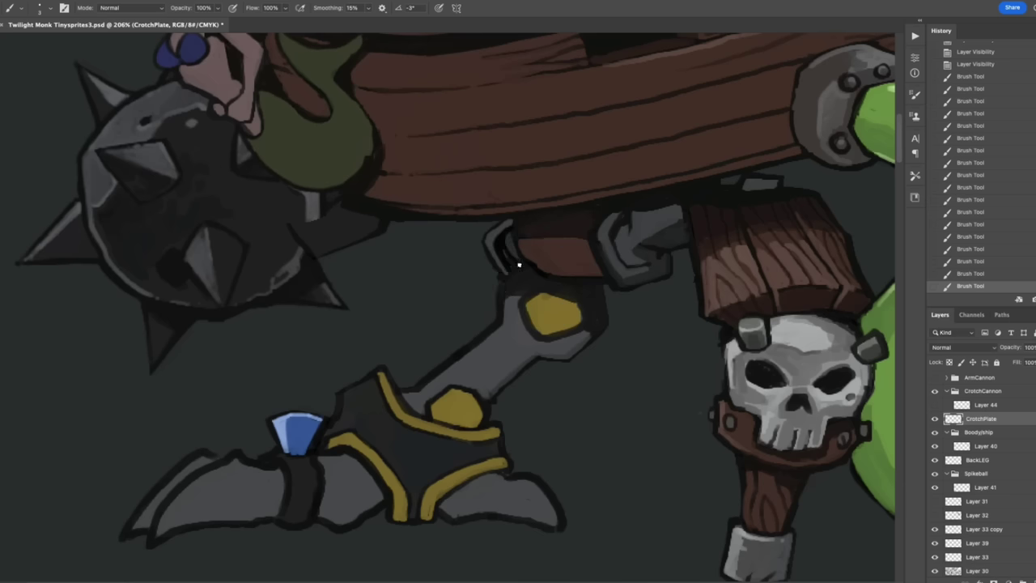
{"action": "left_click_drag", "start_coordinate": [464, 280], "coordinate": [504, 283]}
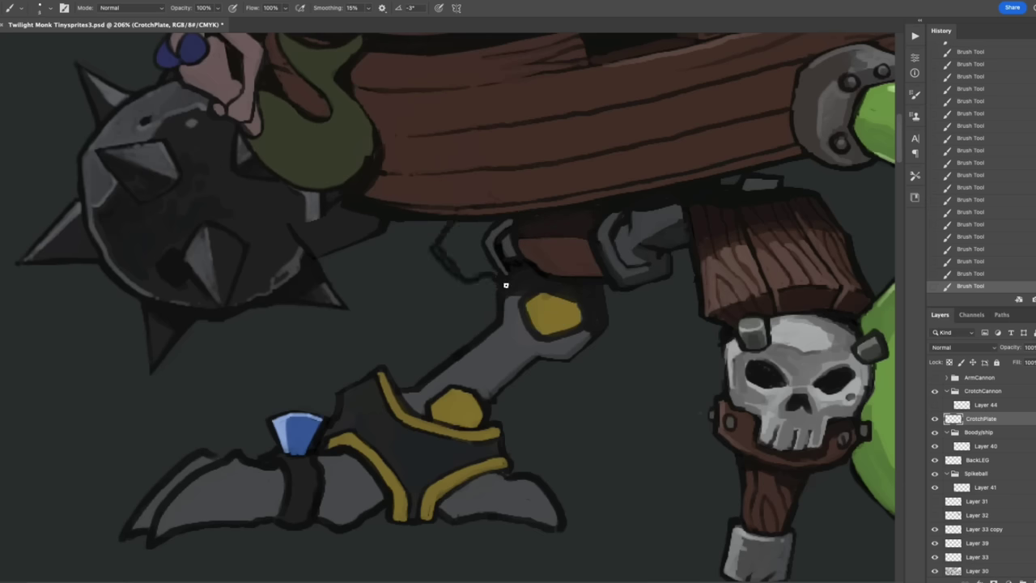
{"action": "mouse_move", "coordinate": [465, 225]}
{"action": "left_mouse_down"}
{"action": "mouse_move", "coordinate": [469, 259]}
{"action": "mouse_move", "coordinate": [512, 277]}
{"action": "left_mouse_up"}
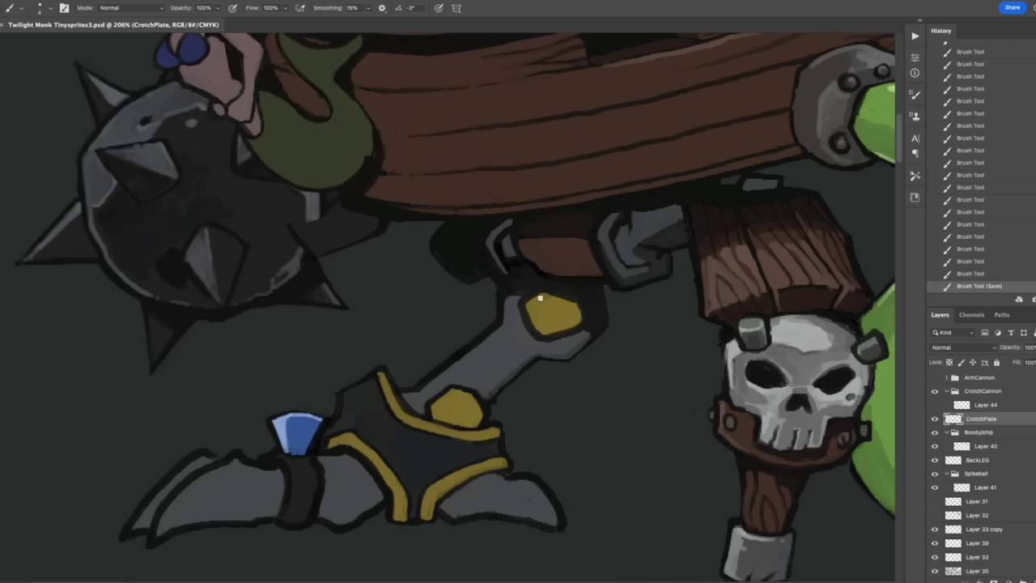
Step: Highlight the claw blade and paint within the crotch plate's loaded selection
{"action": "scroll", "coordinate": [475, 399], "scroll_direction": "down", "scroll_amount": 5}
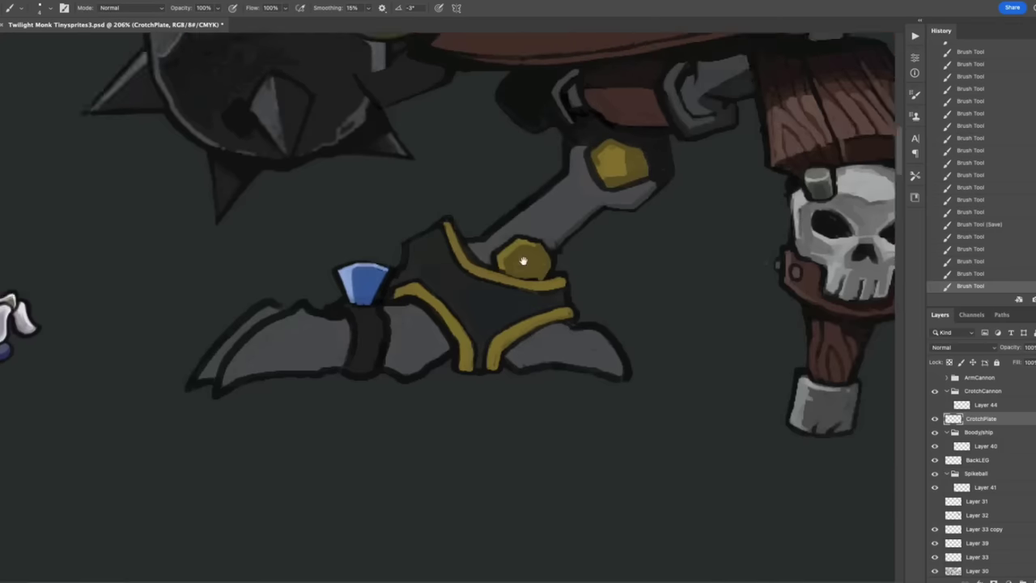
{"action": "scroll", "coordinate": [475, 400], "scroll_direction": "left", "scroll_amount": 5}
{"action": "mouse_move", "coordinate": [496, 354]}
{"action": "left_mouse_down"}
{"action": "mouse_move", "coordinate": [386, 408]}
{"action": "mouse_move", "coordinate": [465, 348]}
{"action": "left_mouse_up"}
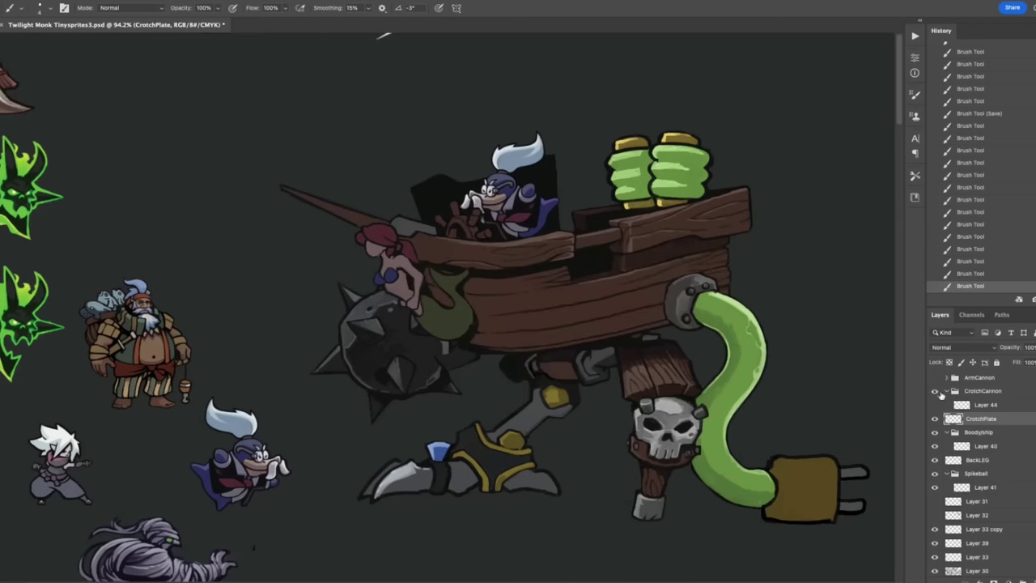
{"action": "left_click", "coordinate": [935, 378]}
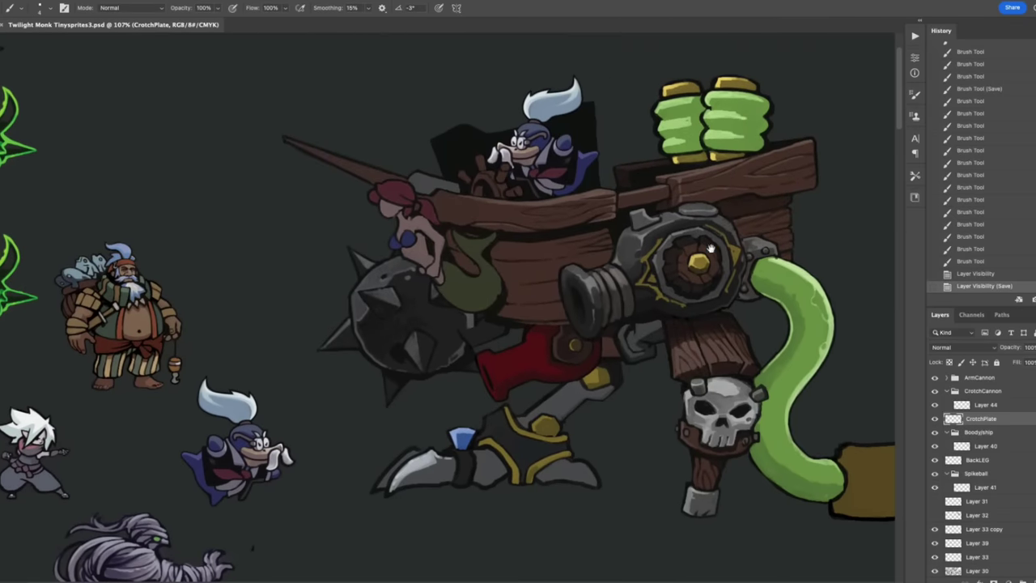
{"action": "left_click", "coordinate": [953, 419], "text": "ctrl"}
{"action": "left_click_drag", "start_coordinate": [607, 356], "coordinate": [660, 312]}
{"action": "key", "text": "ctrl+d"}
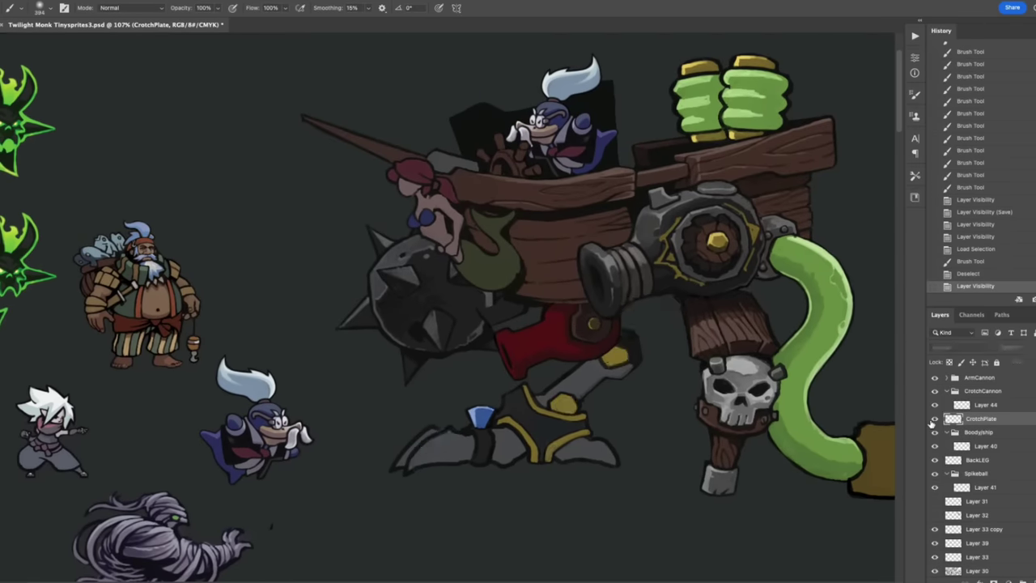
Step: Cut a leg piece with the lasso, paste and nudge it, and merge it into BackLEG
{"action": "key", "text": "l"}
{"action": "left_click_drag", "start_coordinate": [409, 453], "coordinate": [500, 429]}
{"action": "key", "text": "ctrl+x"}
{"action": "key", "text": "ctrl+v"}
{"action": "scroll", "coordinate": [501, 429], "scroll_direction": "up", "scroll_amount": 3}
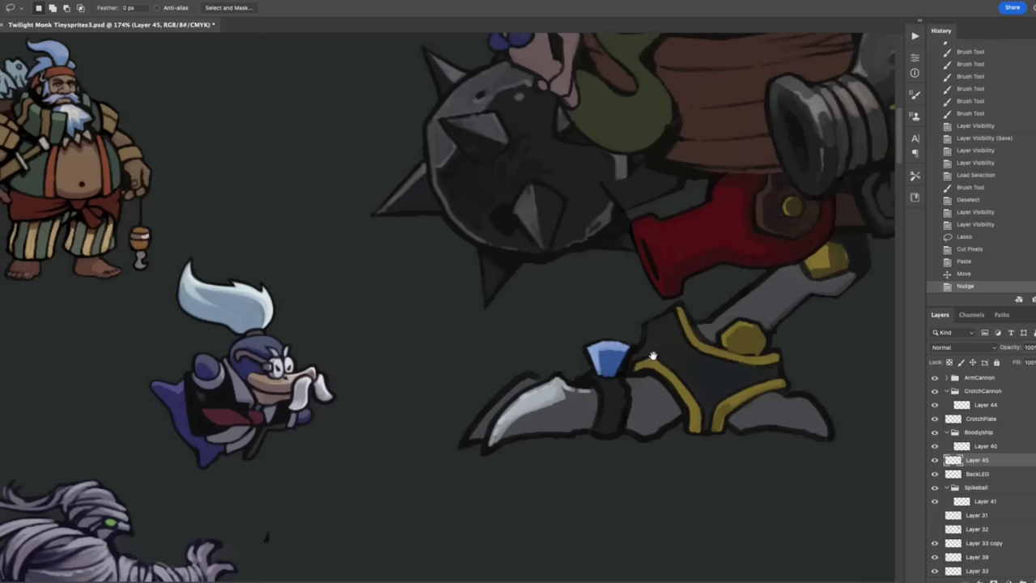
{"action": "key", "text": "Right"}
{"action": "key", "text": "b"}
{"action": "key", "text": "ctrl+e"}
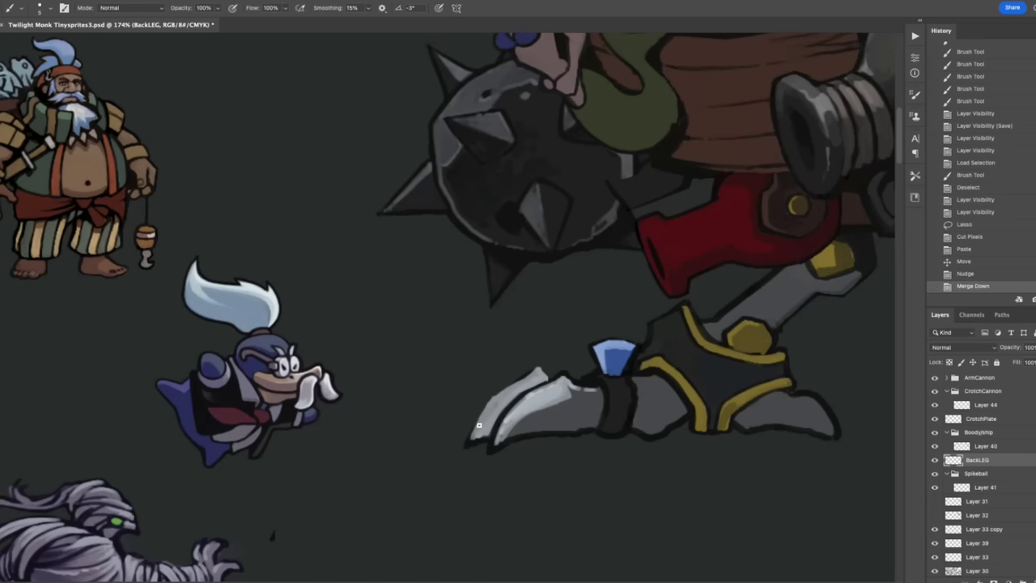
Step: Touch up the leg's lower edge and joint, and highlight the claw's crease in light grey
{"action": "left_click", "coordinate": [479, 425]}
{"action": "key", "text": "e"}
{"action": "mouse_move", "coordinate": [486, 444]}
{"action": "left_mouse_down"}
{"action": "mouse_move", "coordinate": [608, 435]}
{"action": "mouse_move", "coordinate": [586, 399]}
{"action": "mouse_move", "coordinate": [570, 419]}
{"action": "mouse_move", "coordinate": [488, 371]}
{"action": "mouse_move", "coordinate": [469, 436]}
{"action": "left_mouse_up"}
{"action": "key", "text": "b"}
{"action": "left_click", "coordinate": [576, 427]}
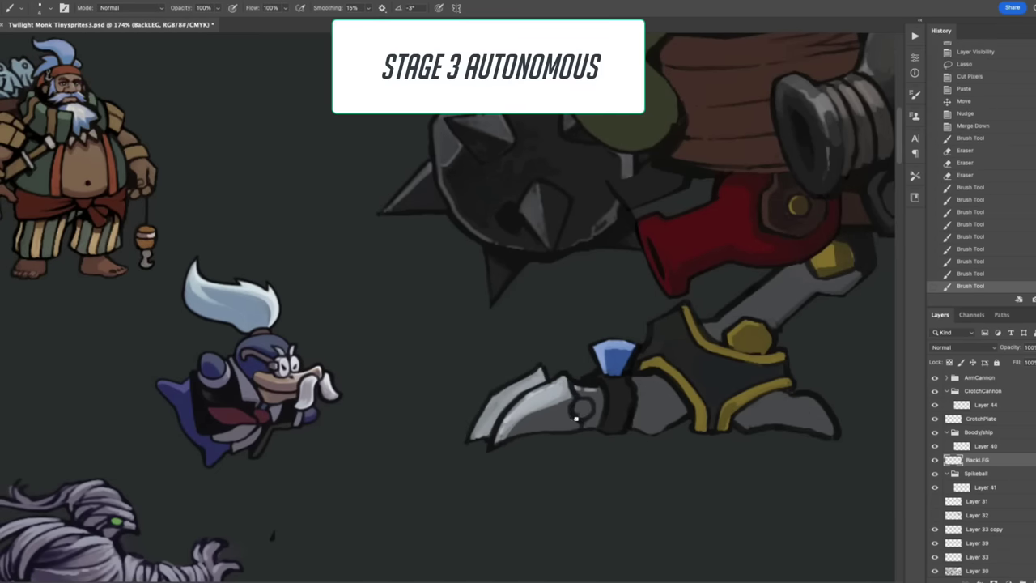
{"action": "mouse_move", "coordinate": [576, 417]}
{"action": "left_mouse_down"}
{"action": "mouse_move", "coordinate": [589, 426]}
{"action": "mouse_move", "coordinate": [587, 413]}
{"action": "left_mouse_up"}
{"action": "scroll", "coordinate": [579, 417], "scroll_direction": "up", "scroll_amount": 2}
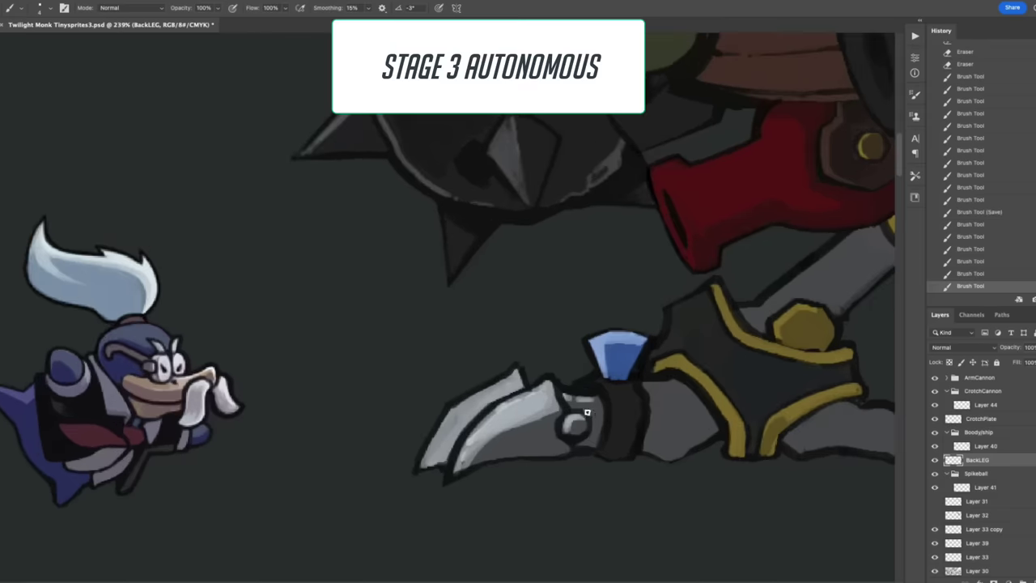
{"action": "left_click_drag", "start_coordinate": [470, 446], "coordinate": [508, 399]}
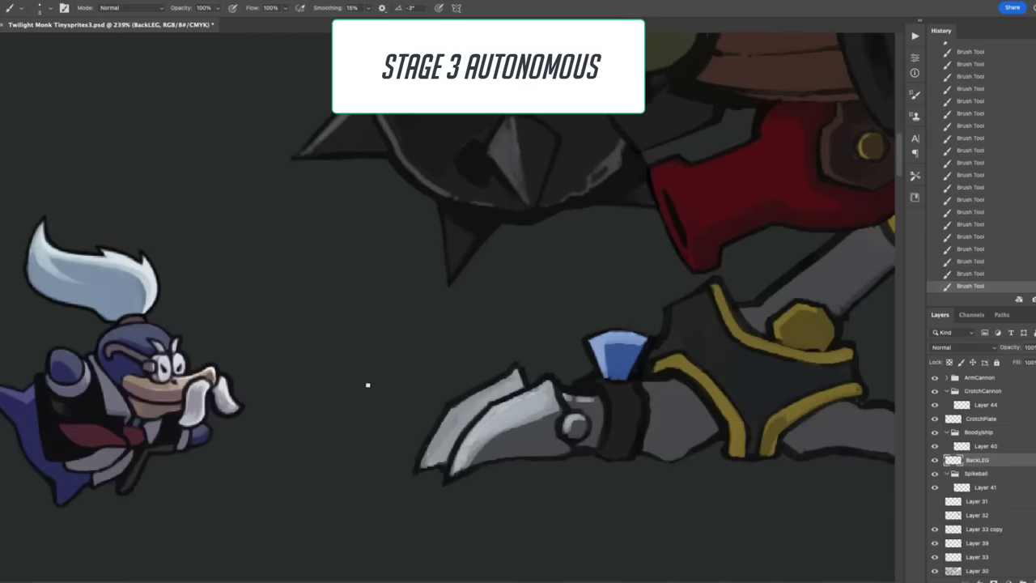
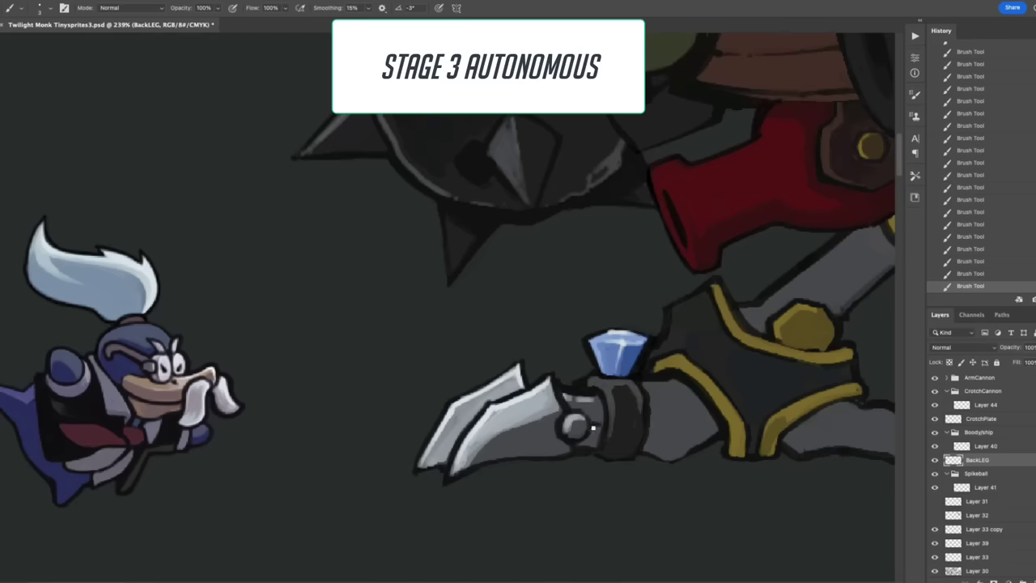
Step: Brush dark shading onto the back leg armour, wrist and claw, then merge it into BackLEG
{"action": "left_click_drag", "start_coordinate": [654, 420], "coordinate": [677, 416]}
{"action": "key", "text": "ctrl+shift+n"}
{"action": "mouse_move", "coordinate": [766, 375]}
{"action": "left_mouse_down"}
{"action": "mouse_move", "coordinate": [718, 397]}
{"action": "mouse_move", "coordinate": [777, 349]}
{"action": "mouse_move", "coordinate": [782, 327]}
{"action": "mouse_move", "coordinate": [842, 356]}
{"action": "left_mouse_up"}
{"action": "key", "text": "i"}
{"action": "key", "text": "Return"}
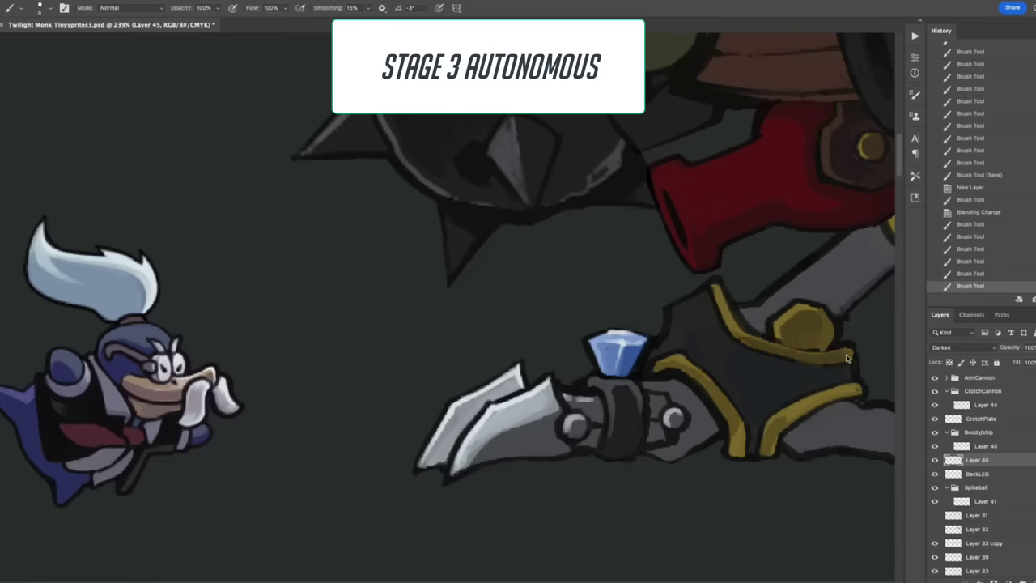
{"action": "scroll", "coordinate": [840, 363], "scroll_direction": "down", "scroll_amount": 1}
{"action": "mouse_move", "coordinate": [769, 397]}
{"action": "left_mouse_down"}
{"action": "mouse_move", "coordinate": [730, 419]}
{"action": "mouse_move", "coordinate": [687, 412]}
{"action": "mouse_move", "coordinate": [641, 426]}
{"action": "mouse_move", "coordinate": [672, 417]}
{"action": "mouse_move", "coordinate": [612, 400]}
{"action": "mouse_move", "coordinate": [492, 421]}
{"action": "mouse_move", "coordinate": [550, 421]}
{"action": "left_mouse_up"}
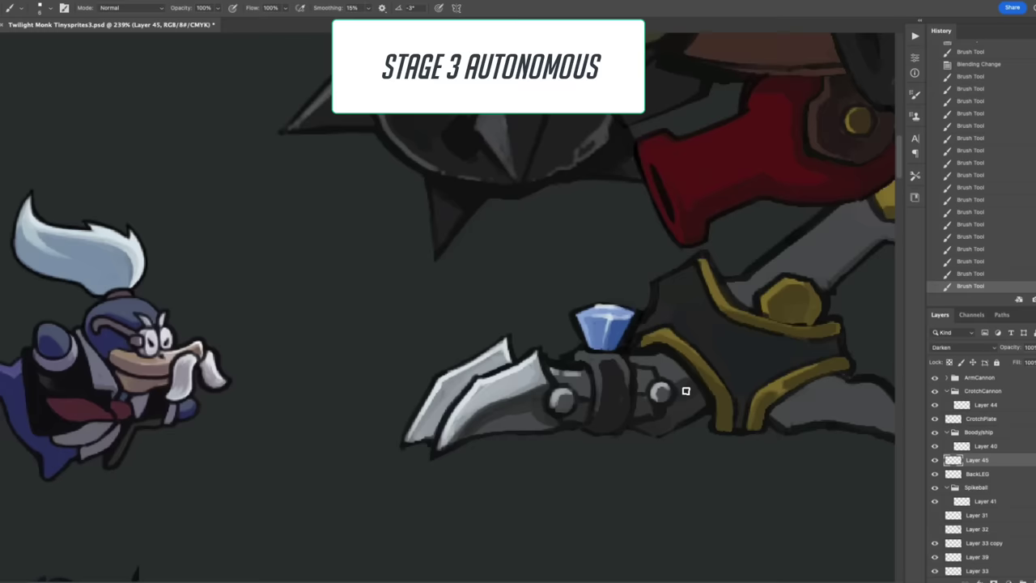
{"action": "left_click_drag", "start_coordinate": [878, 223], "coordinate": [828, 275]}
{"action": "scroll", "coordinate": [746, 280], "scroll_direction": "right", "scroll_amount": 4}
{"action": "scroll", "coordinate": [746, 280], "scroll_direction": "up", "scroll_amount": 1}
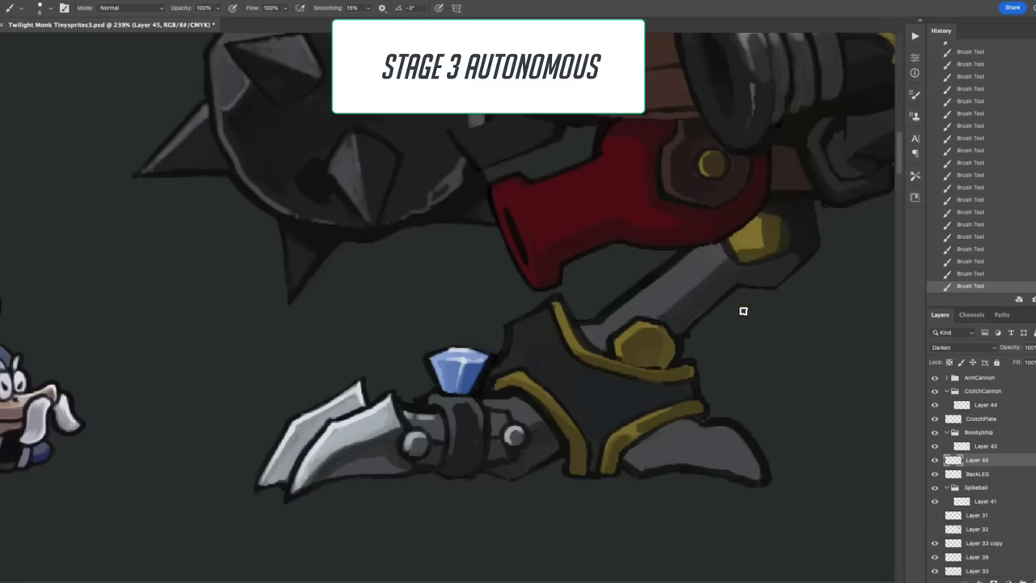
{"action": "key", "text": "ctrl+e"}
Step: Paint light-grey highlights on the back claw and the leg plate beside the gold band
{"action": "mouse_move", "coordinate": [712, 417]}
{"action": "left_mouse_down"}
{"action": "mouse_move", "coordinate": [724, 423]}
{"action": "mouse_move", "coordinate": [689, 445]}
{"action": "mouse_move", "coordinate": [689, 428]}
{"action": "mouse_move", "coordinate": [756, 442]}
{"action": "mouse_move", "coordinate": [729, 482]}
{"action": "left_mouse_up"}
{"action": "left_click_drag", "start_coordinate": [686, 435], "coordinate": [694, 456]}
{"action": "scroll", "coordinate": [693, 455], "scroll_direction": "down", "scroll_amount": 3}
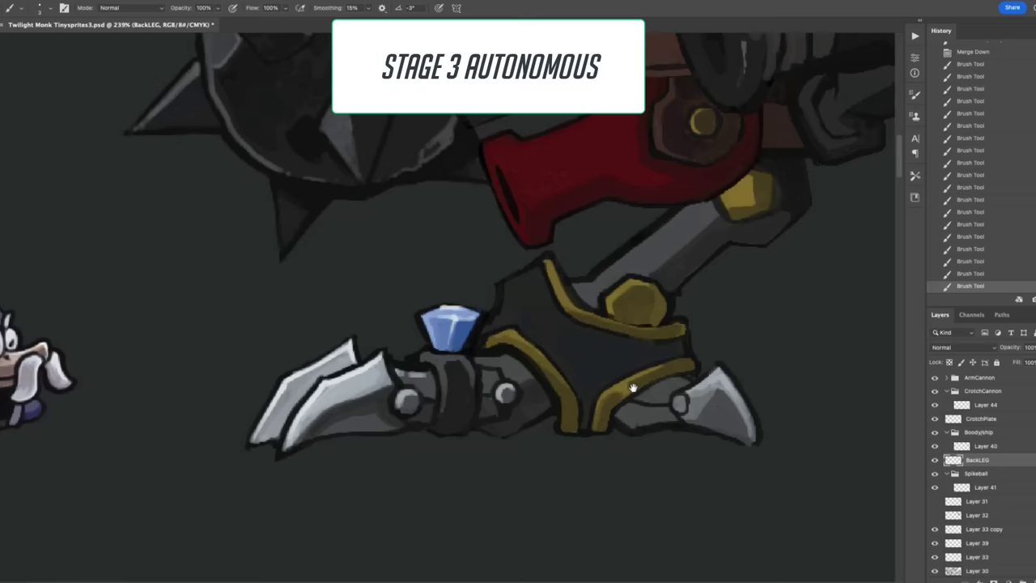
{"action": "left_click", "coordinate": [850, 4]}
{"action": "left_click", "coordinate": [850, 8]}
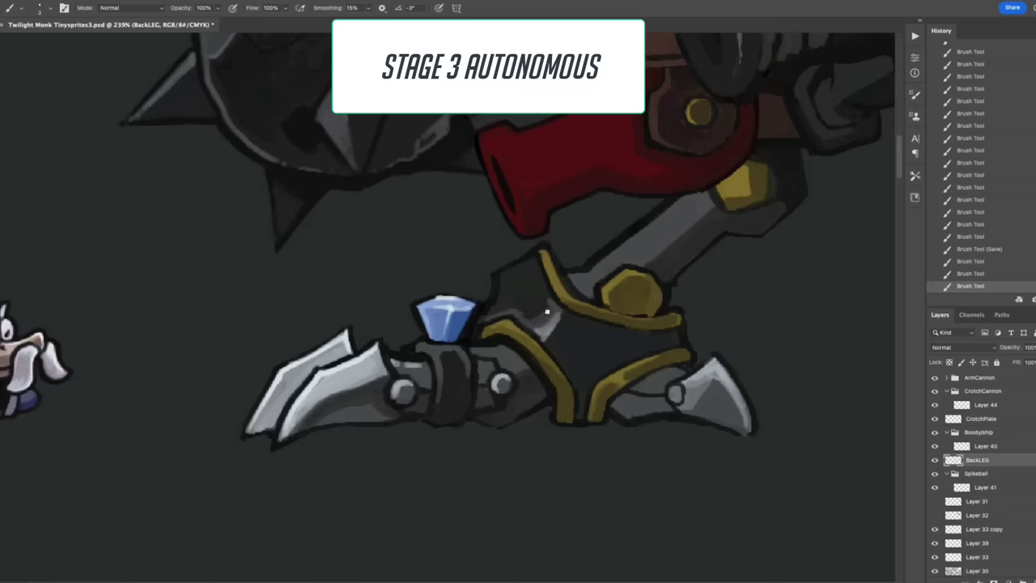
{"action": "mouse_move", "coordinate": [546, 311]}
{"action": "left_mouse_down"}
{"action": "mouse_move", "coordinate": [502, 312]}
{"action": "mouse_move", "coordinate": [534, 266]}
{"action": "mouse_move", "coordinate": [508, 300]}
{"action": "mouse_move", "coordinate": [577, 304]}
{"action": "mouse_move", "coordinate": [508, 333]}
{"action": "mouse_move", "coordinate": [542, 368]}
{"action": "left_mouse_up"}
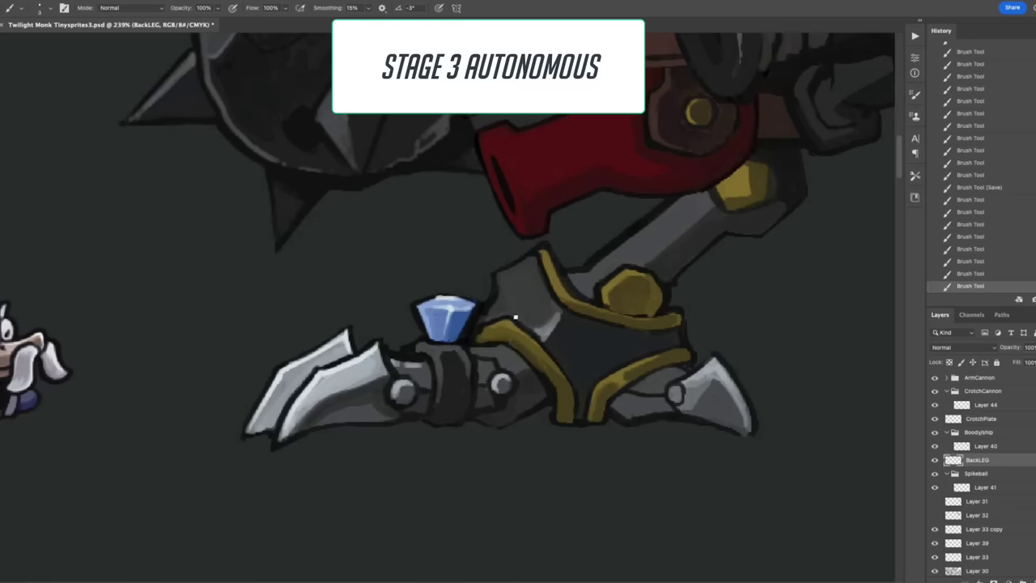
{"action": "mouse_move", "coordinate": [515, 317]}
{"action": "left_mouse_down"}
{"action": "mouse_move", "coordinate": [549, 319]}
{"action": "mouse_move", "coordinate": [556, 245]}
{"action": "mouse_move", "coordinate": [543, 335]}
{"action": "mouse_move", "coordinate": [561, 360]}
{"action": "left_mouse_up"}
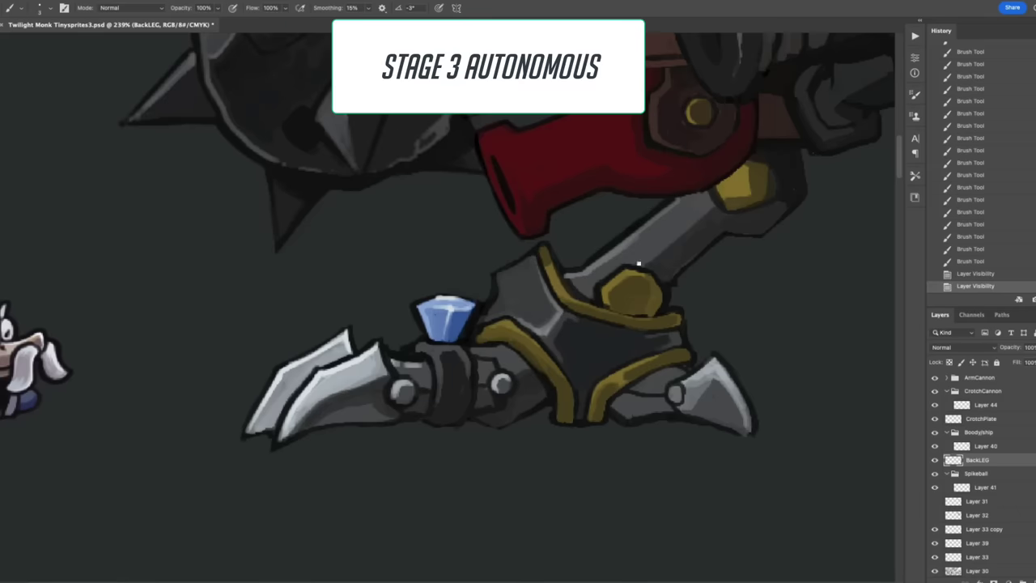
Step: Mark the lower and upper gold bolts with dark cross strokes
{"action": "key", "text": "ctrl+comma"}
{"action": "key", "text": "ctrl+comma"}
{"action": "mouse_move", "coordinate": [624, 285]}
{"action": "left_mouse_down"}
{"action": "mouse_move", "coordinate": [644, 311]}
{"action": "mouse_move", "coordinate": [625, 311]}
{"action": "left_mouse_up"}
{"action": "mouse_move", "coordinate": [742, 172]}
{"action": "left_mouse_down"}
{"action": "mouse_move", "coordinate": [746, 196]}
{"action": "mouse_move", "coordinate": [741, 168]}
{"action": "left_mouse_up"}
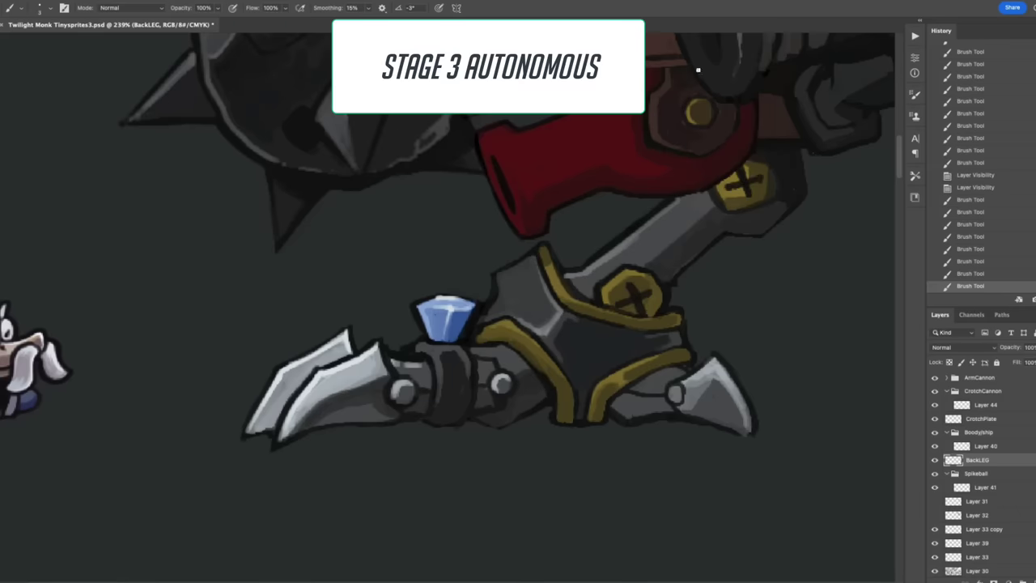
{"action": "left_click", "coordinate": [699, 108], "text": "ctrl"}
{"action": "scroll", "coordinate": [587, 263], "scroll_direction": "down", "scroll_amount": 3}
Step: Brush highlights onto the arm cannon's muzzle and save the sprite file
{"action": "scroll", "coordinate": [587, 263], "scroll_direction": "up", "scroll_amount": 3}
{"action": "left_click", "coordinate": [599, 283], "text": "ctrl"}
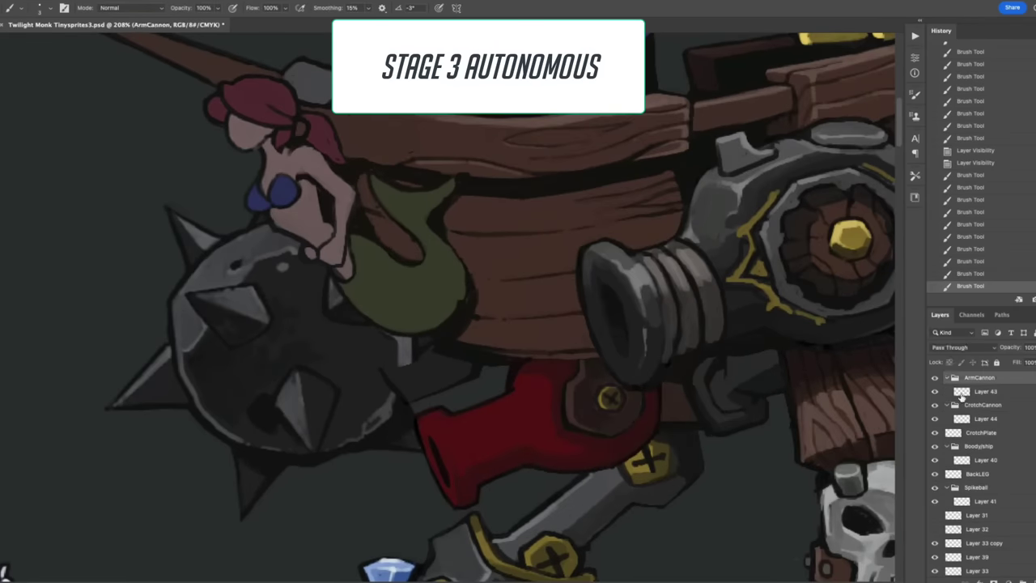
{"action": "mouse_move", "coordinate": [590, 252]}
{"action": "left_mouse_down"}
{"action": "mouse_move", "coordinate": [646, 385]}
{"action": "mouse_move", "coordinate": [661, 329]}
{"action": "left_mouse_up"}
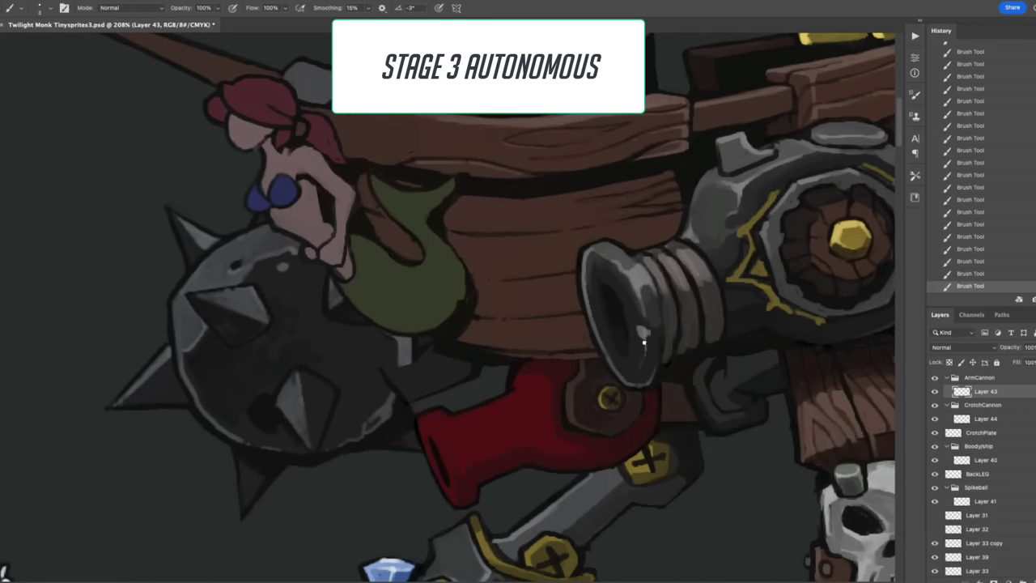
{"action": "key", "text": "ctrl+s"}
Step: Lasso the skull peg leg on the ship body layer and cut-paste it onto its own layer
{"action": "scroll", "coordinate": [651, 278], "scroll_direction": "down", "scroll_amount": 5}
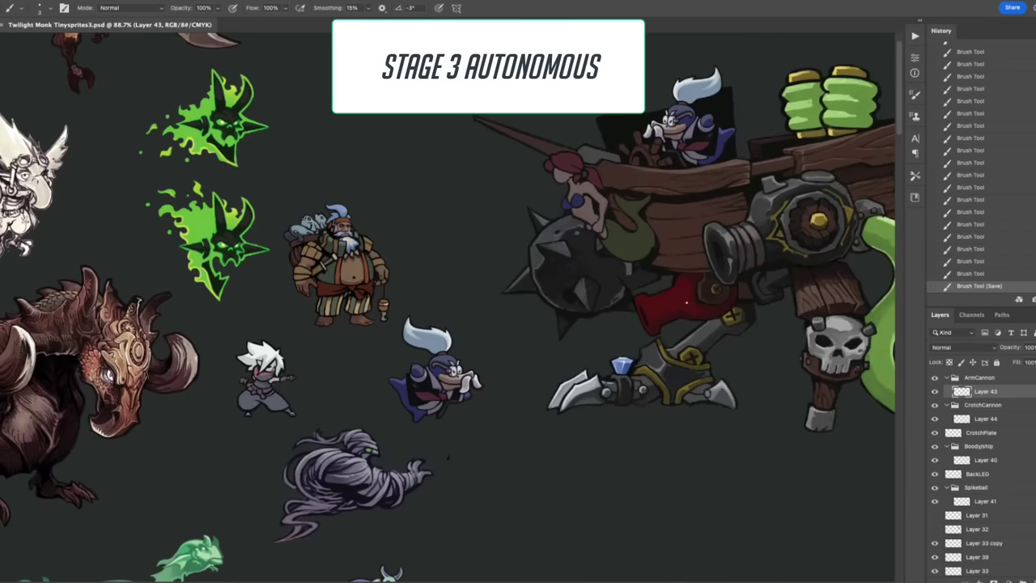
{"action": "scroll", "coordinate": [697, 332], "scroll_direction": "up", "scroll_amount": 3}
{"action": "left_click", "coordinate": [698, 332], "text": "ctrl"}
{"action": "mouse_move", "coordinate": [697, 332]}
{"action": "left_mouse_down"}
{"action": "mouse_move", "coordinate": [644, 267]}
{"action": "mouse_move", "coordinate": [509, 243]}
{"action": "left_mouse_up"}
{"action": "key", "text": "l"}
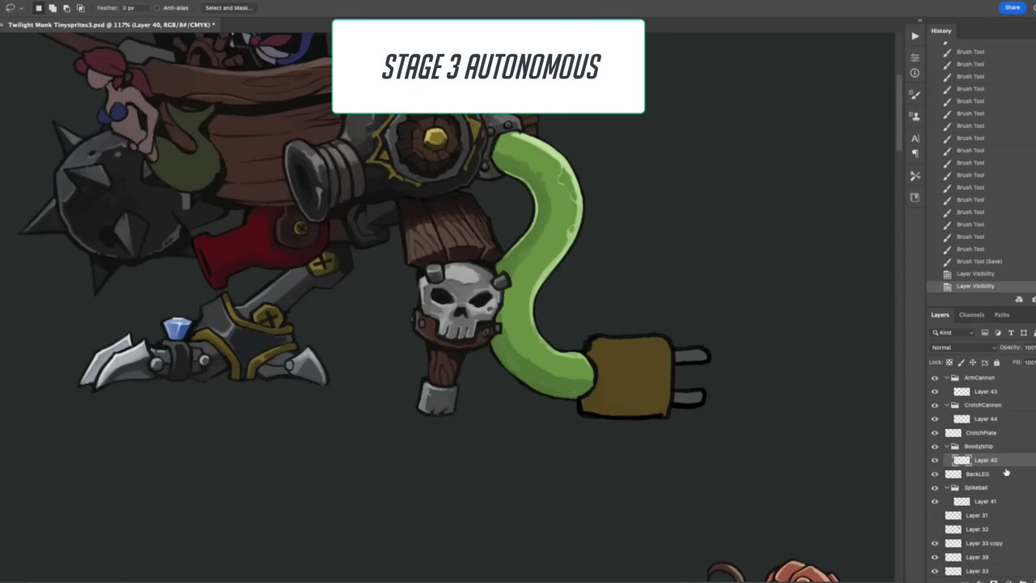
{"action": "mouse_move", "coordinate": [463, 194]}
{"action": "left_mouse_down"}
{"action": "mouse_move", "coordinate": [451, 446]}
{"action": "mouse_move", "coordinate": [486, 198]}
{"action": "left_mouse_up"}
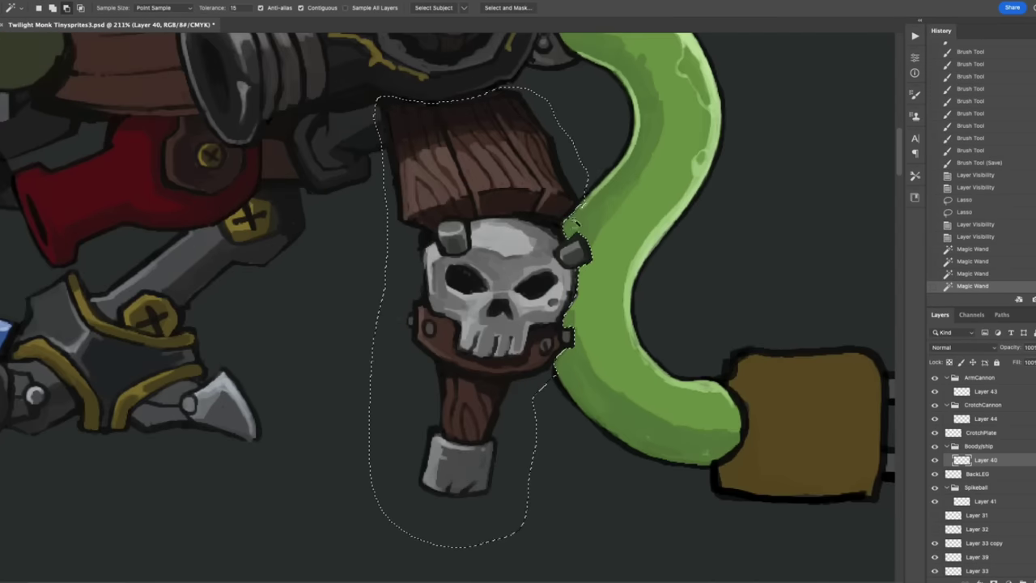
{"action": "left_click_drag", "start_coordinate": [396, 213], "coordinate": [429, 77]}
{"action": "left_click_drag", "start_coordinate": [380, 150], "coordinate": [365, 210]}
{"action": "key", "text": "ctrl+x"}
{"action": "key", "text": "ctrl+v"}
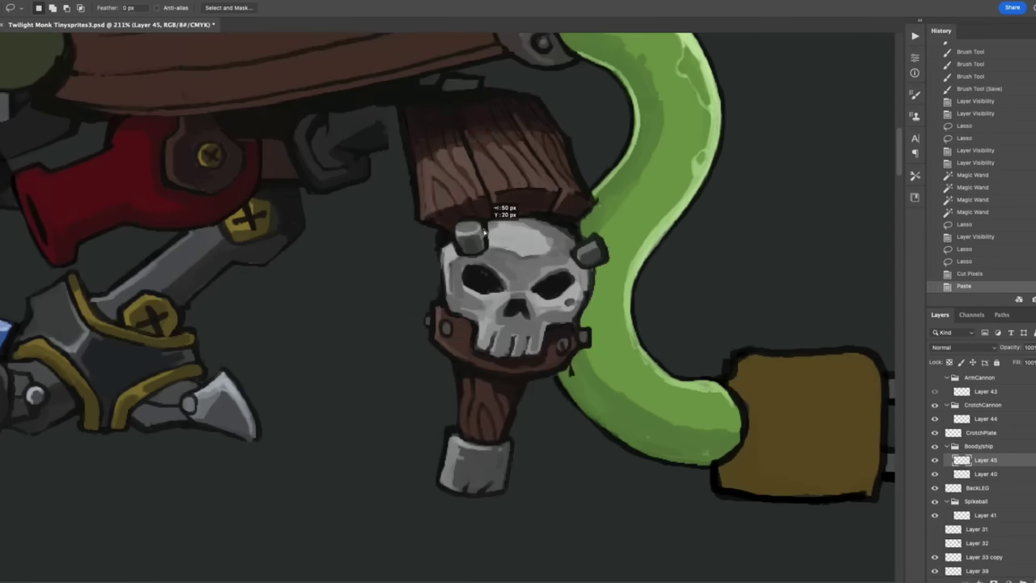
{"action": "left_click_drag", "start_coordinate": [485, 284], "coordinate": [467, 282]}
Step: Cut the top of the wooden post, paste it back, and merge it into the peg leg layer
{"action": "left_click", "coordinate": [933, 459]}
{"action": "left_click", "coordinate": [934, 459]}
{"action": "left_click", "coordinate": [934, 459]}
{"action": "left_click", "coordinate": [933, 459]}
{"action": "mouse_move", "coordinate": [453, 72]}
{"action": "left_mouse_down"}
{"action": "mouse_move", "coordinate": [526, 89]}
{"action": "mouse_move", "coordinate": [451, 92]}
{"action": "left_mouse_up"}
{"action": "key", "text": "ctrl+x"}
{"action": "left_click", "coordinate": [933, 460]}
{"action": "key", "text": "ctrl+v"}
{"action": "key", "text": "ctrl+e"}
Step: Group the peg leg layer as 'PegLeg' and place the group above Boodyship
{"action": "key", "text": "ctrl+g"}
{"action": "double_click", "coordinate": [976, 460]}
{"action": "type", "text": "PegLeg"}
{"action": "key", "text": "Return"}
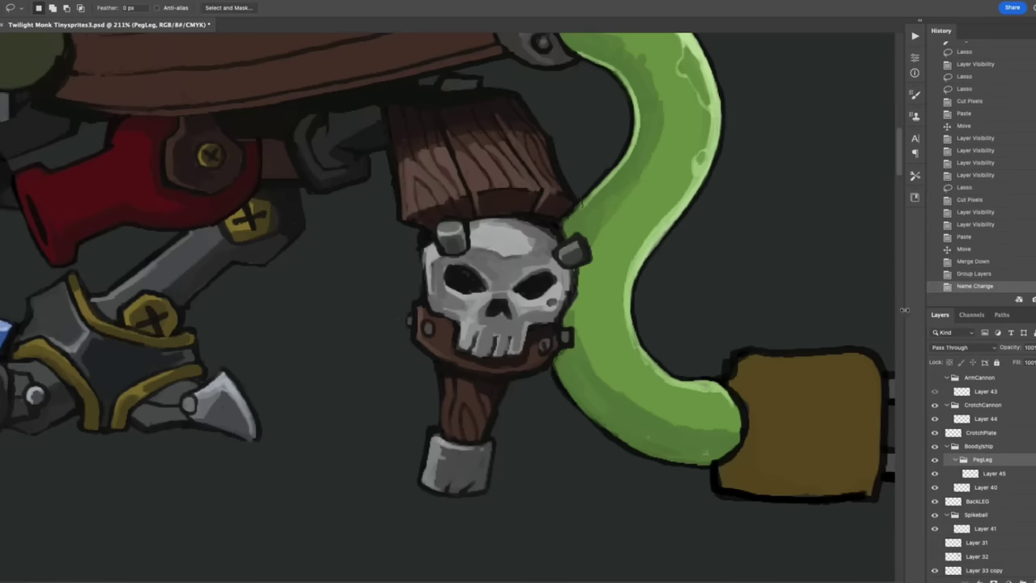
{"action": "left_click_drag", "start_coordinate": [971, 460], "coordinate": [964, 444]}
{"action": "left_click", "coordinate": [935, 378]}
Step: Recolour the lassoed wrist band to gold with Replace Color and reduced saturation
{"action": "scroll", "coordinate": [786, 386], "scroll_direction": "down", "scroll_amount": 5}
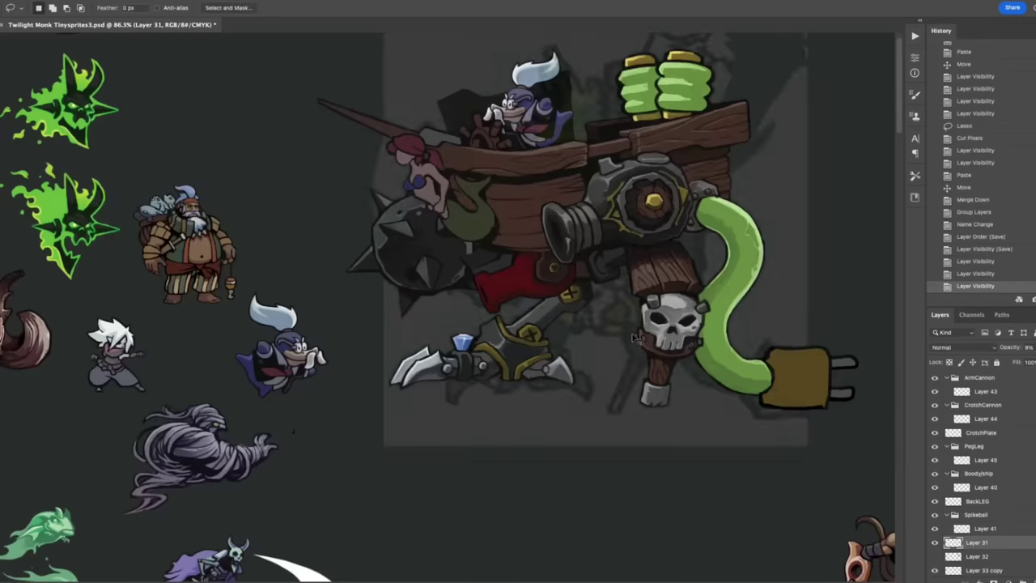
{"action": "scroll", "coordinate": [532, 352], "scroll_direction": "up", "scroll_amount": 5}
{"action": "left_click", "coordinate": [502, 290], "text": "ctrl"}
{"action": "left_click_drag", "start_coordinate": [492, 359], "coordinate": [486, 356]}
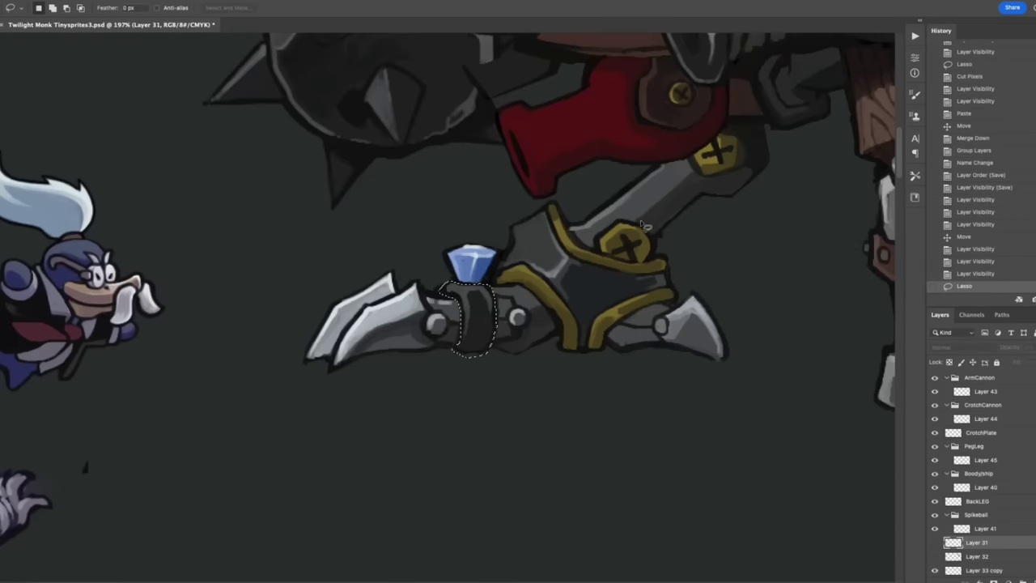
{"action": "left_click", "coordinate": [986, 460]}
{"action": "left_click", "coordinate": [978, 501]}
{"action": "left_click", "coordinate": [287, 159]}
{"action": "left_click", "coordinate": [713, 319]}
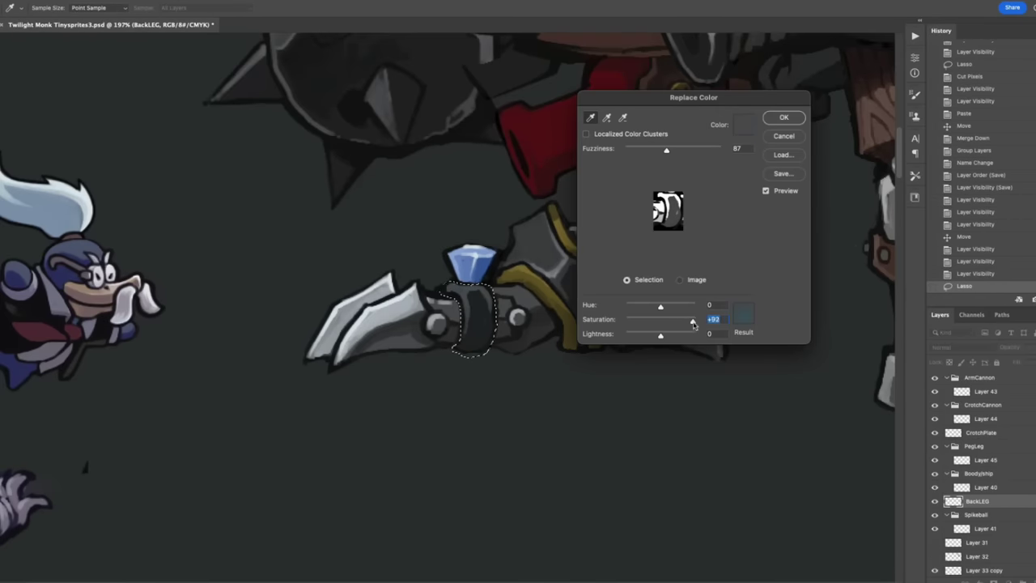
{"action": "key", "text": "Return"}
{"action": "key", "text": "ctrl+u"}
{"action": "key", "text": "Return"}
{"action": "key", "text": "ctrl+d"}
Step: Brush shading onto the gold band and the edges of the blue gem
{"action": "scroll", "coordinate": [247, 154], "scroll_direction": "up", "scroll_amount": 3}
{"action": "key", "text": "b"}
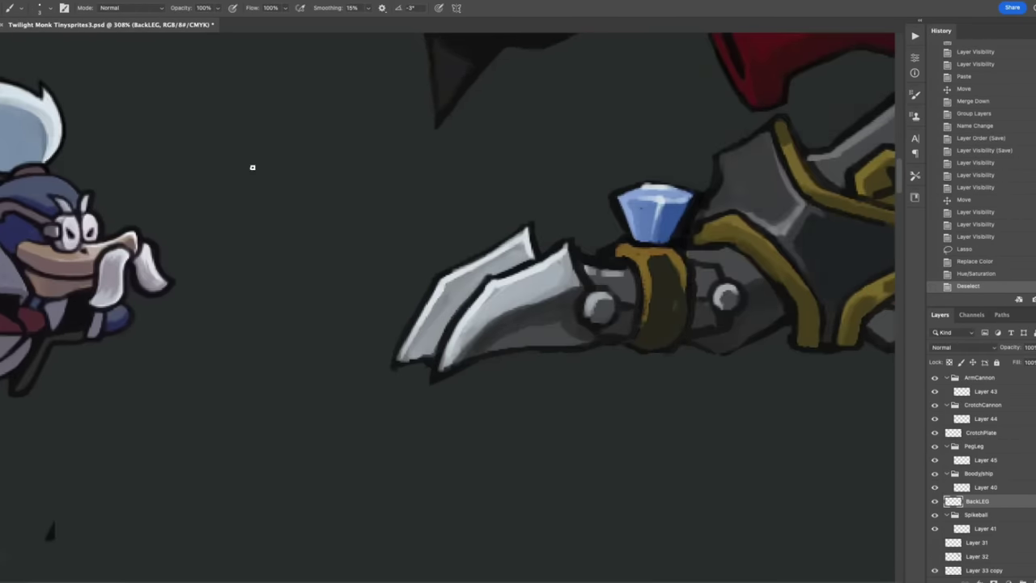
{"action": "mouse_move", "coordinate": [642, 258]}
{"action": "left_mouse_down"}
{"action": "mouse_move", "coordinate": [657, 308]}
{"action": "mouse_move", "coordinate": [632, 347]}
{"action": "mouse_move", "coordinate": [697, 348]}
{"action": "mouse_move", "coordinate": [636, 328]}
{"action": "mouse_move", "coordinate": [652, 276]}
{"action": "mouse_move", "coordinate": [684, 244]}
{"action": "mouse_move", "coordinate": [557, 315]}
{"action": "left_mouse_up"}
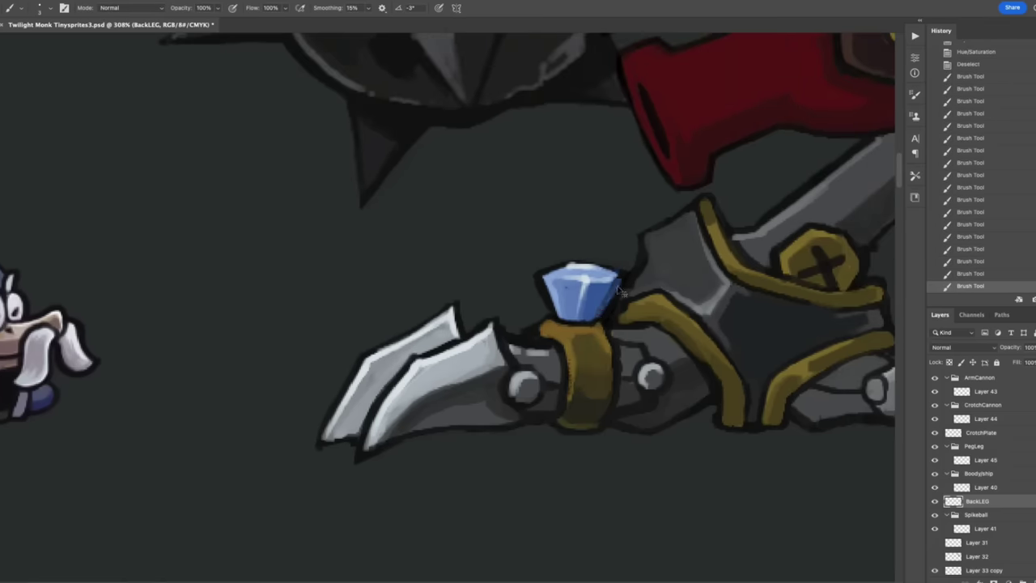
{"action": "mouse_move", "coordinate": [538, 279]}
{"action": "left_mouse_down"}
{"action": "mouse_move", "coordinate": [555, 315]}
{"action": "mouse_move", "coordinate": [559, 266]}
{"action": "left_mouse_up"}
{"action": "left_click", "coordinate": [624, 275]}
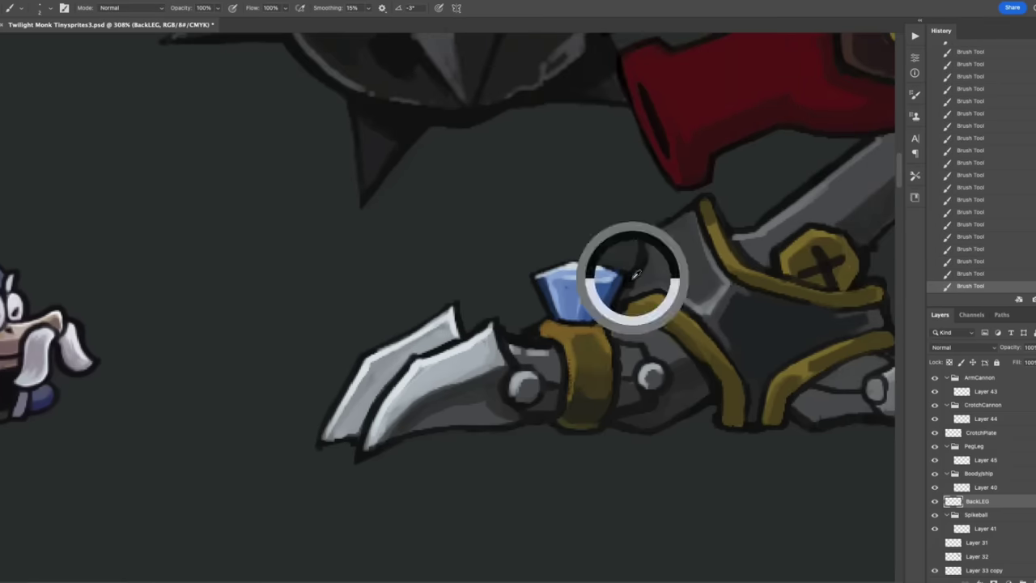
{"action": "scroll", "coordinate": [623, 278], "scroll_direction": "down", "scroll_amount": 5}
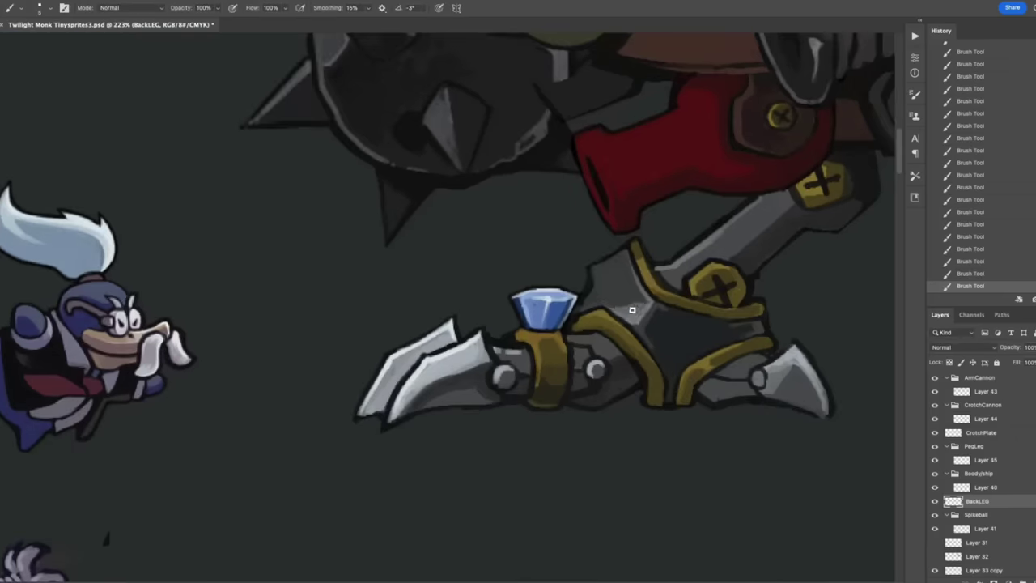
{"action": "scroll", "coordinate": [637, 300], "scroll_direction": "up", "scroll_amount": 3}
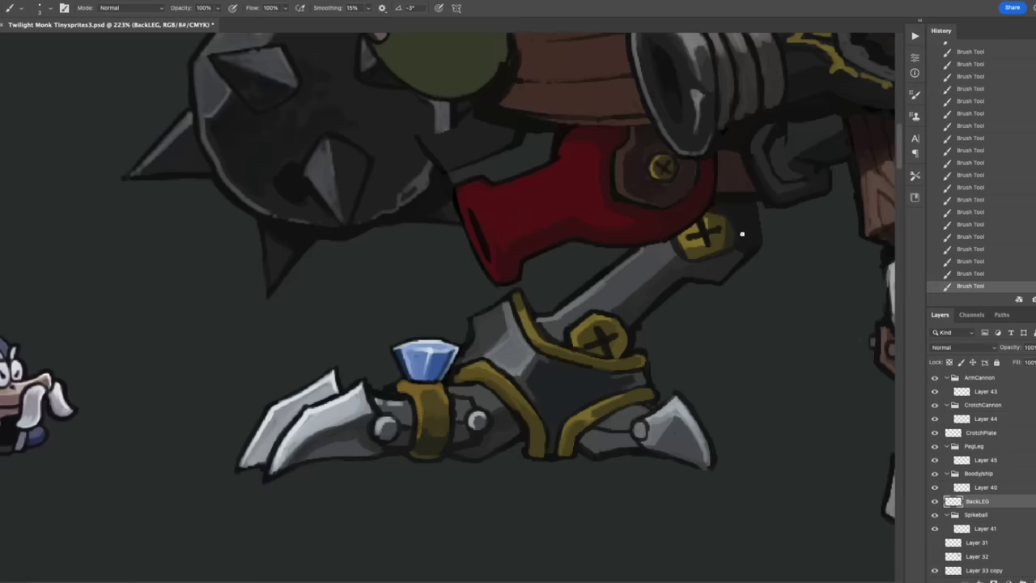
{"action": "left_click", "coordinate": [590, 278], "text": "ctrl"}
Step: Save, check the ship body layer by toggling it, and paint detail on the hull
{"action": "scroll", "coordinate": [590, 278], "scroll_direction": "down", "scroll_amount": 4}
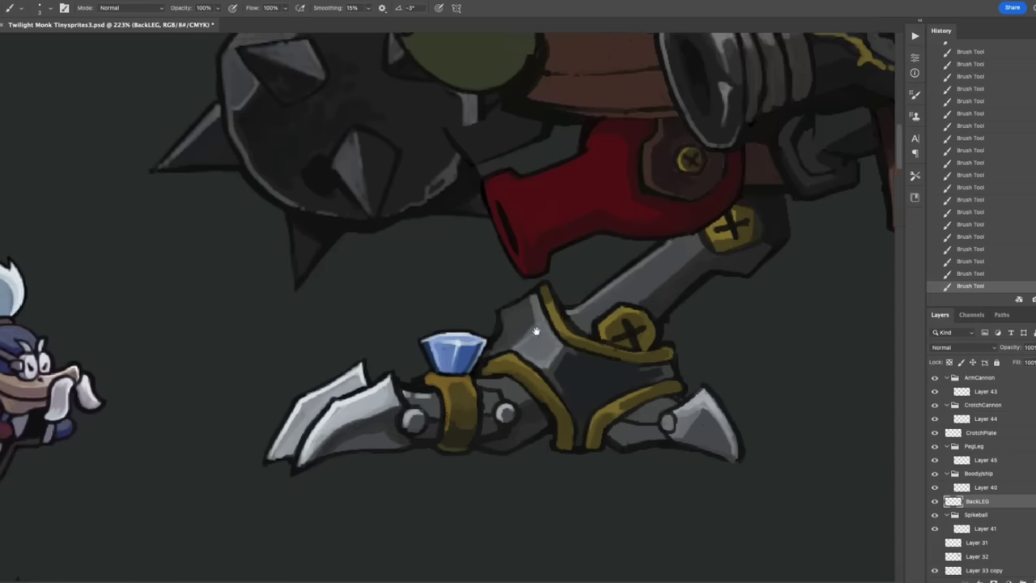
{"action": "scroll", "coordinate": [518, 324], "scroll_direction": "up", "scroll_amount": 3}
{"action": "key", "text": "ctrl+s"}
{"action": "left_click", "coordinate": [960, 489]}
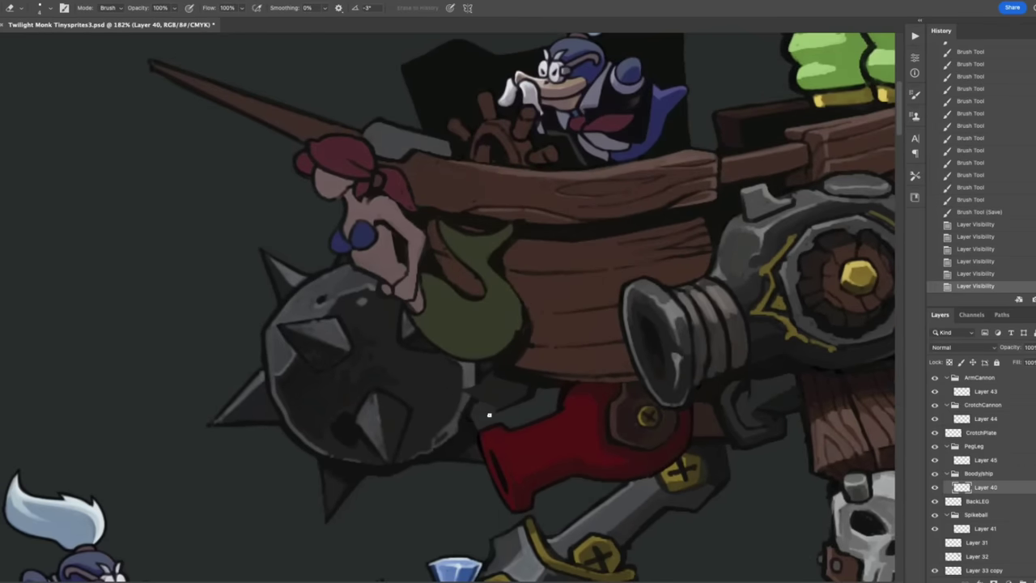
{"action": "left_click", "coordinate": [936, 488]}
{"action": "left_click", "coordinate": [936, 488]}
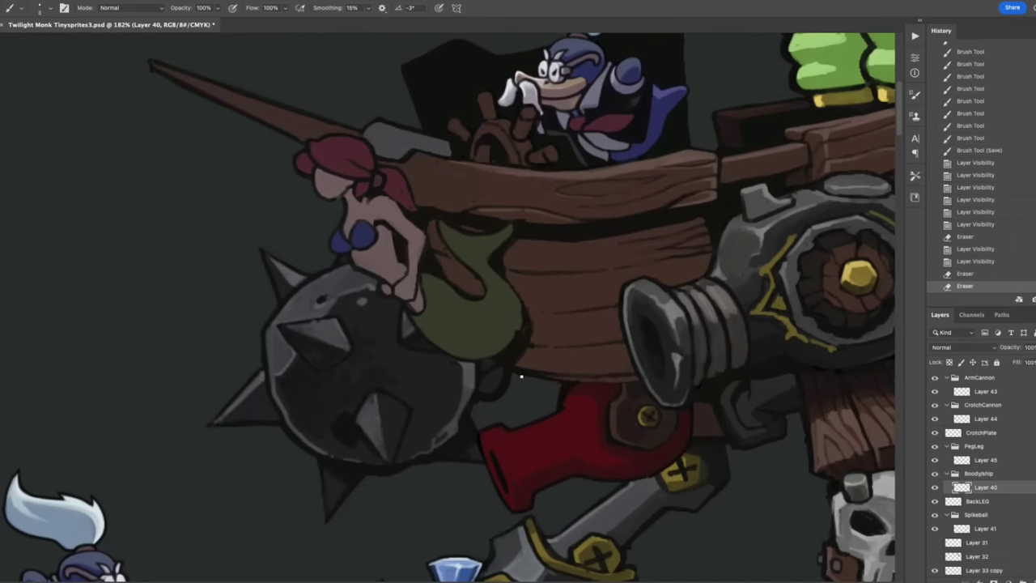
{"action": "scroll", "coordinate": [732, 249], "scroll_direction": "up", "scroll_amount": 2}
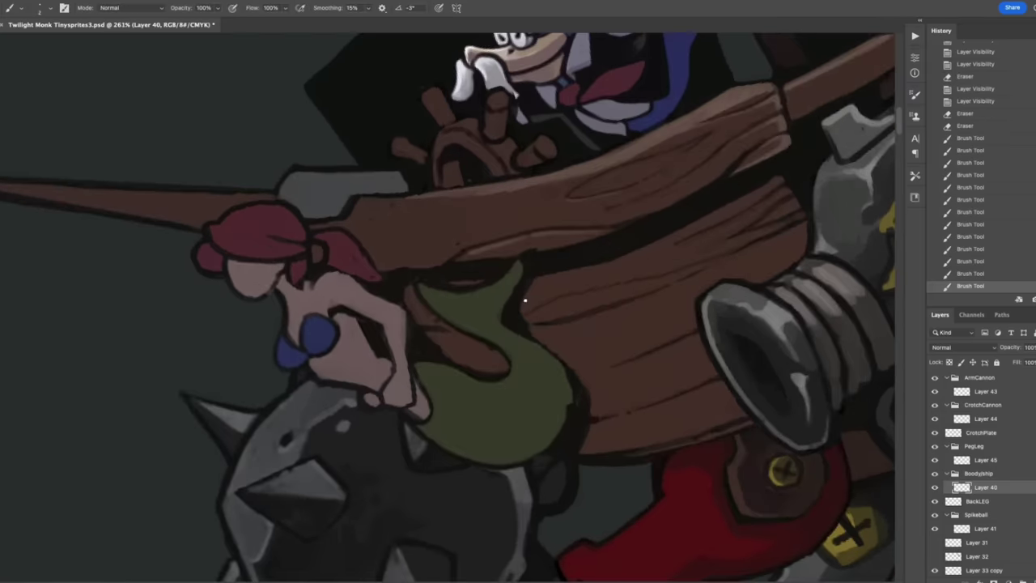
{"action": "left_click_drag", "start_coordinate": [527, 297], "coordinate": [659, 238]}
Step: Rotate the canvas view so the bowsprit lies flat, then save the sprite sheet
{"action": "scroll", "coordinate": [610, 311], "scroll_direction": "down", "scroll_amount": 3}
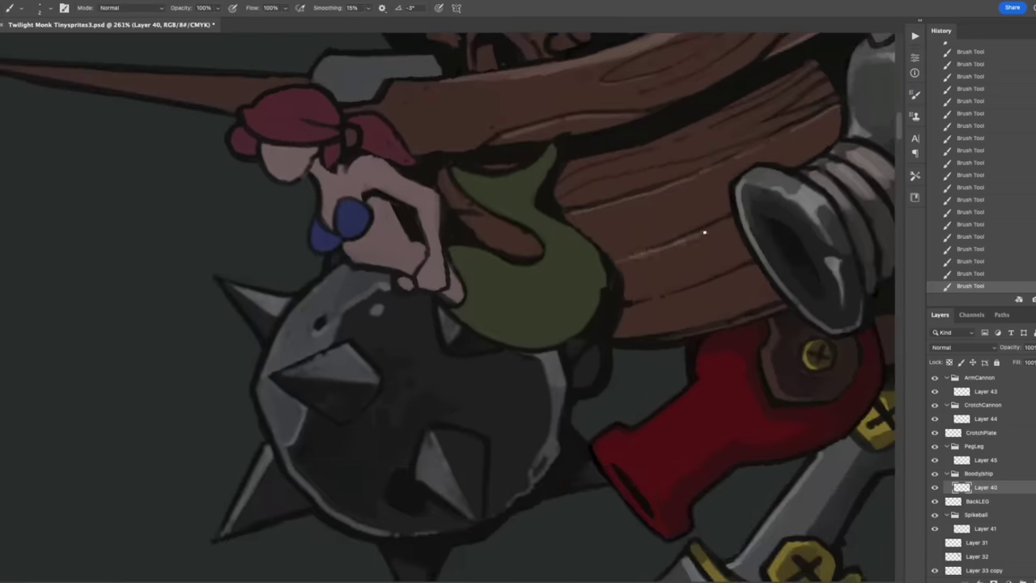
{"action": "scroll", "coordinate": [650, 185], "scroll_direction": "down", "scroll_amount": 1}
{"action": "scroll", "coordinate": [583, 217], "scroll_direction": "up", "scroll_amount": 4}
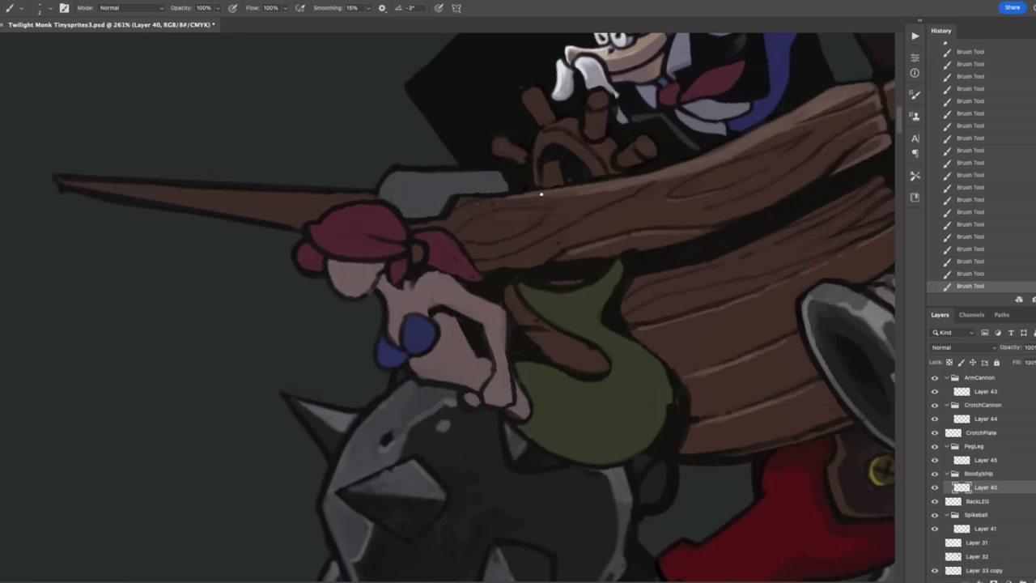
{"action": "scroll", "coordinate": [640, 226], "scroll_direction": "left", "scroll_amount": 5}
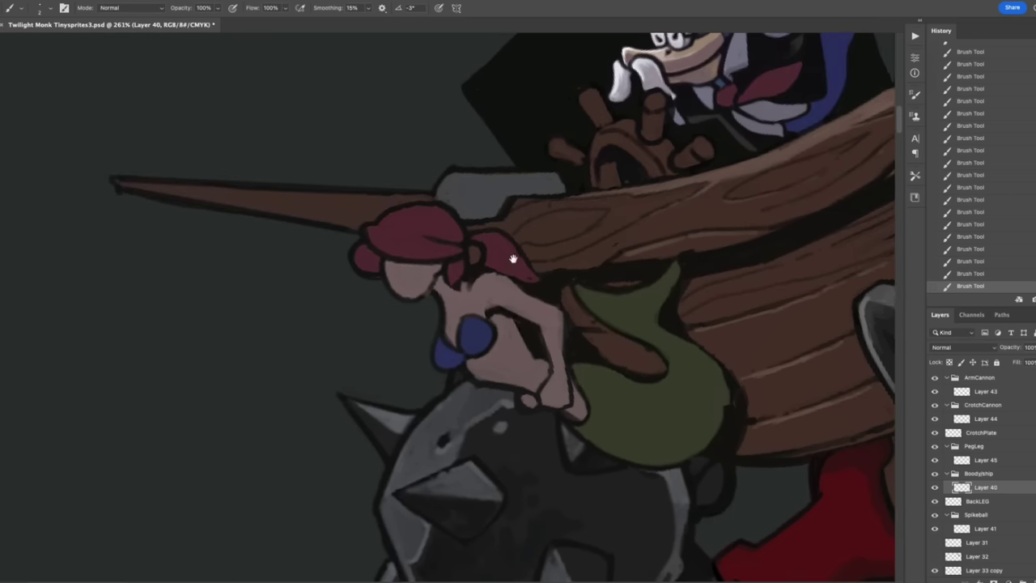
{"action": "scroll", "coordinate": [476, 287], "scroll_direction": "up", "scroll_amount": 3}
{"action": "key", "text": "r"}
{"action": "left_click_drag", "start_coordinate": [477, 286], "coordinate": [518, 287]}
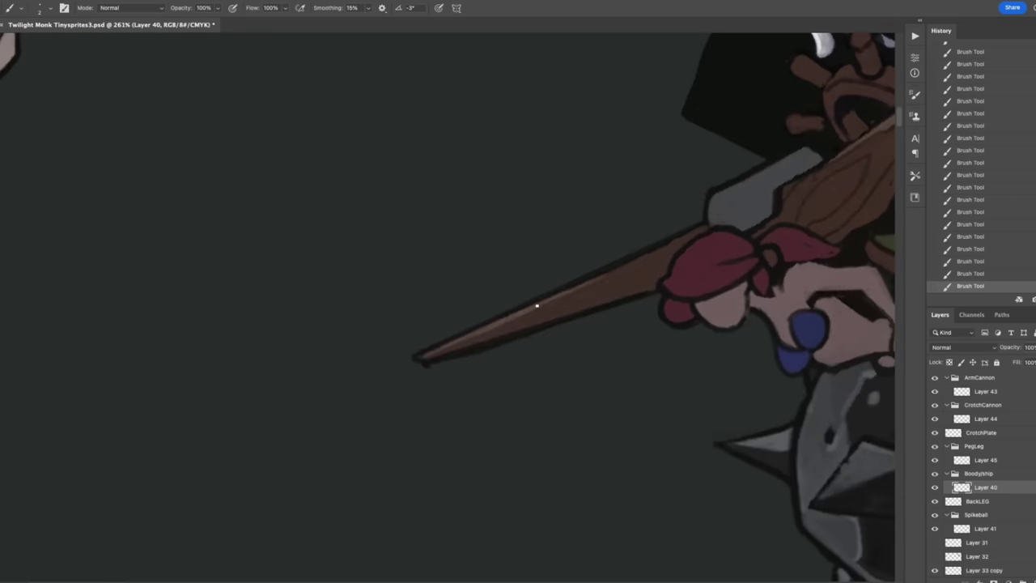
{"action": "left_click_drag", "start_coordinate": [756, 175], "coordinate": [595, 276]}
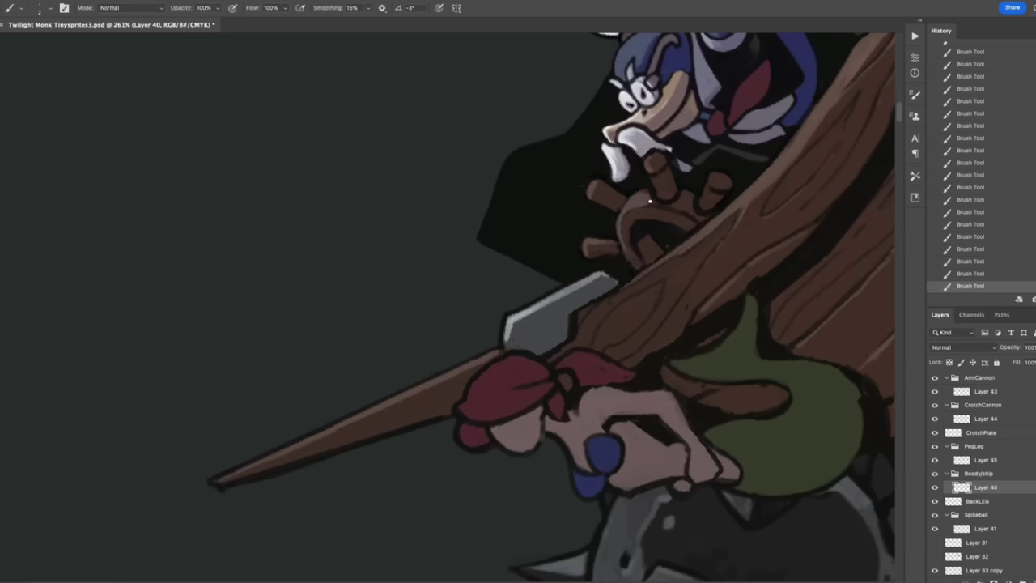
{"action": "left_click_drag", "start_coordinate": [763, 208], "coordinate": [648, 238]}
{"action": "key", "text": "r"}
{"action": "left_click_drag", "start_coordinate": [608, 300], "coordinate": [639, 232]}
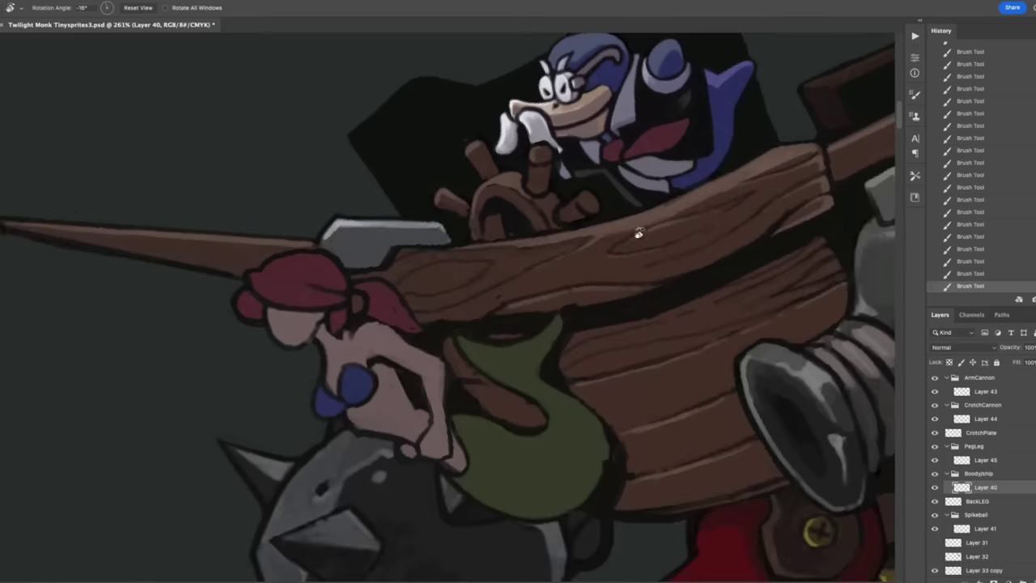
{"action": "key", "text": "ctrl+s"}
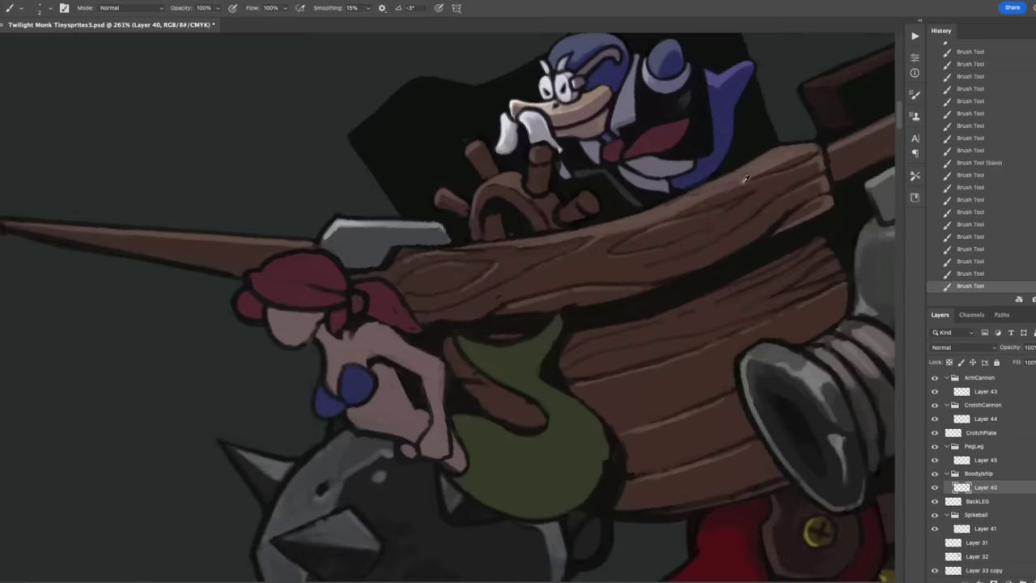
{"action": "key", "text": "ctrl+s"}
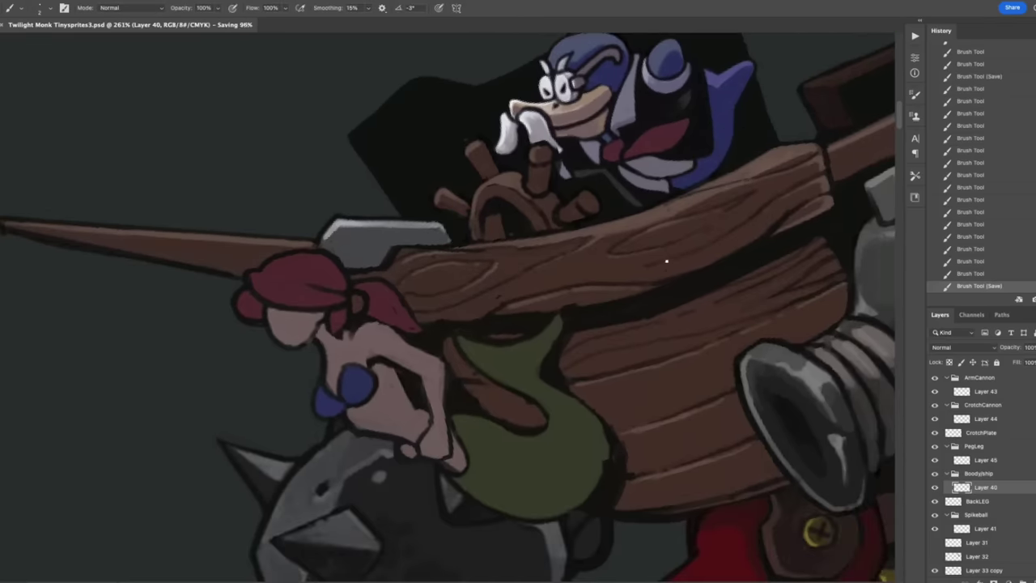
Step: Shade the grey beam-end block with a darker right side and a highlight along its top
{"action": "left_click_drag", "start_coordinate": [715, 289], "coordinate": [732, 234]}
{"action": "scroll", "coordinate": [820, 183], "scroll_direction": "up", "scroll_amount": 1}
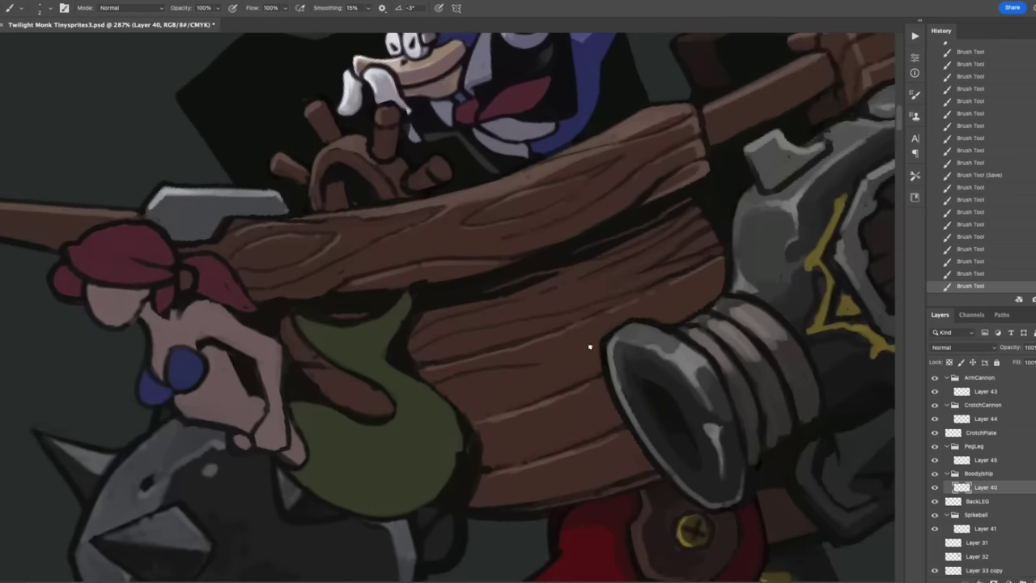
{"action": "left_click_drag", "start_coordinate": [654, 310], "coordinate": [645, 292]}
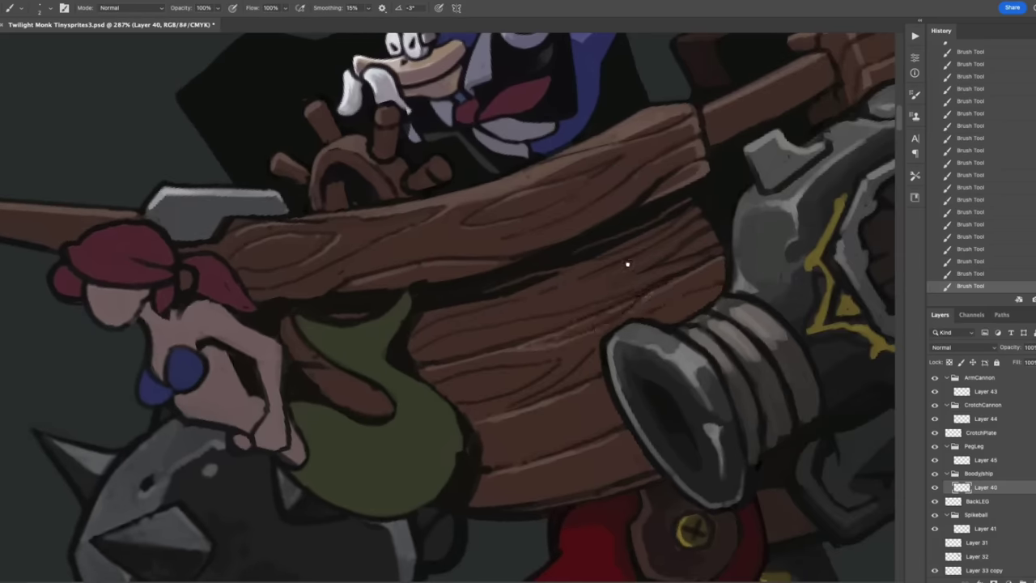
{"action": "scroll", "coordinate": [630, 279], "scroll_direction": "down", "scroll_amount": 3}
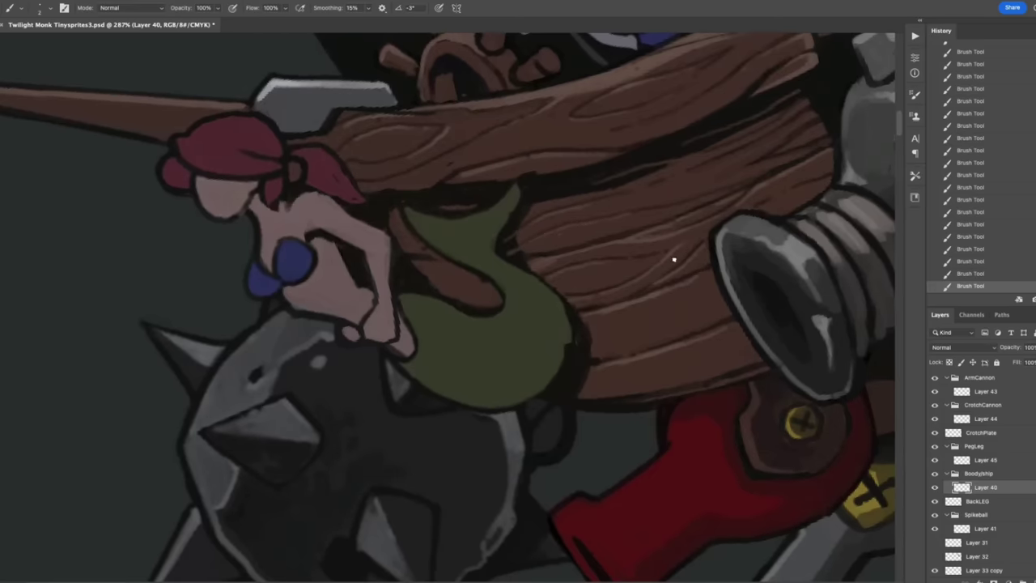
{"action": "scroll", "coordinate": [739, 210], "scroll_direction": "left", "scroll_amount": 5}
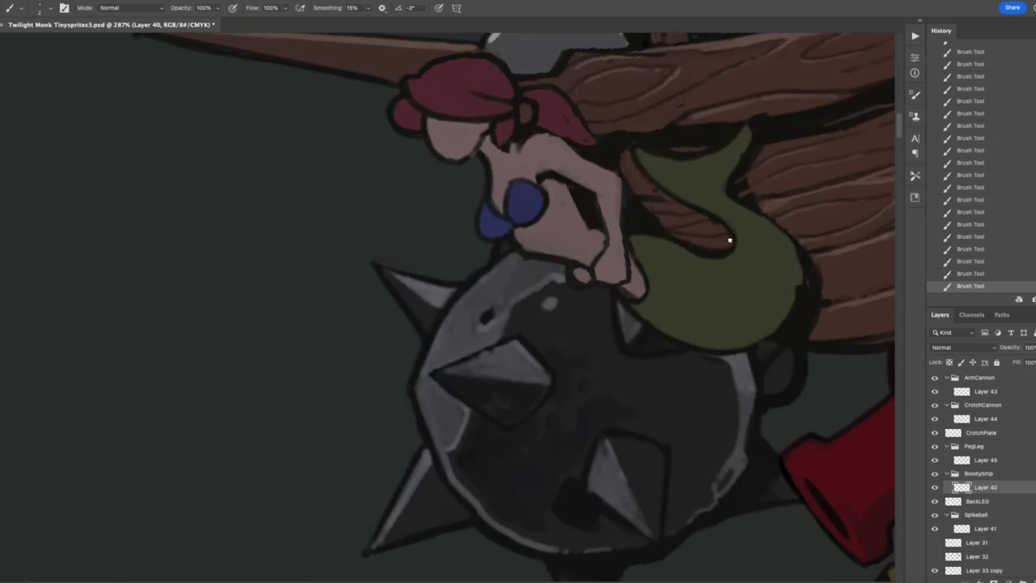
{"action": "scroll", "coordinate": [622, 194], "scroll_direction": "down", "scroll_amount": 3}
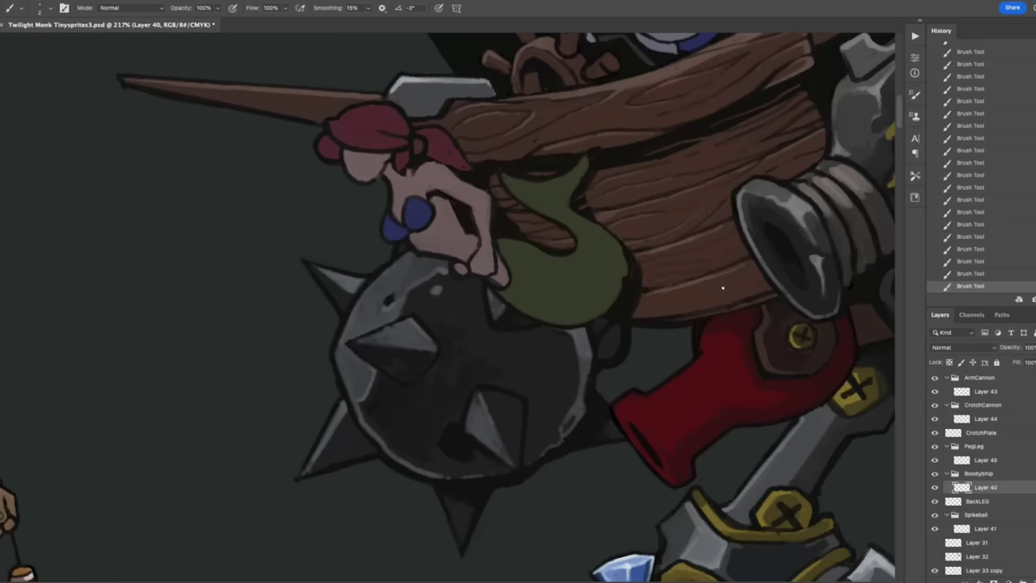
{"action": "scroll", "coordinate": [654, 330], "scroll_direction": "up", "scroll_amount": 3}
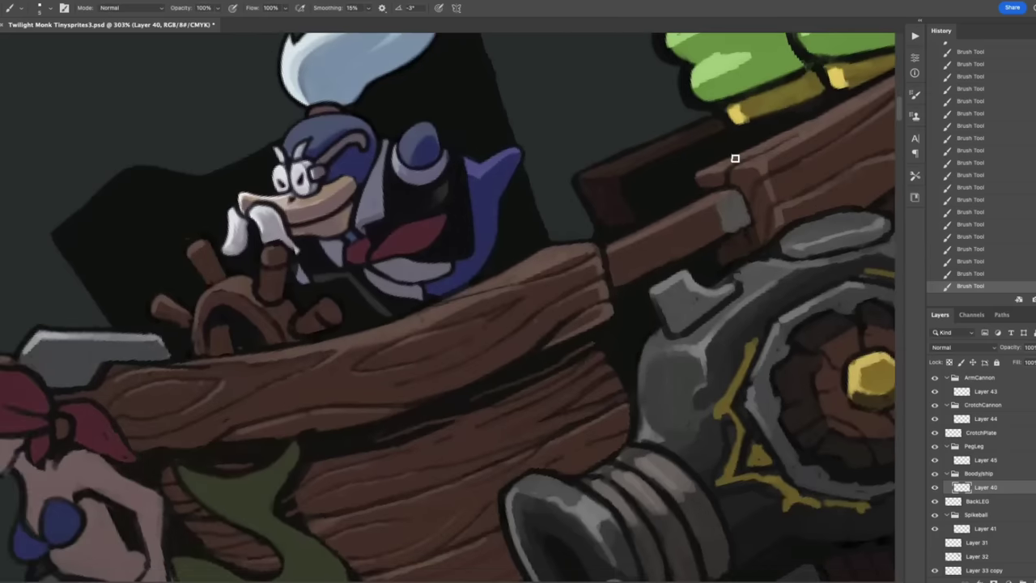
{"action": "left_click", "coordinate": [705, 194], "text": "alt"}
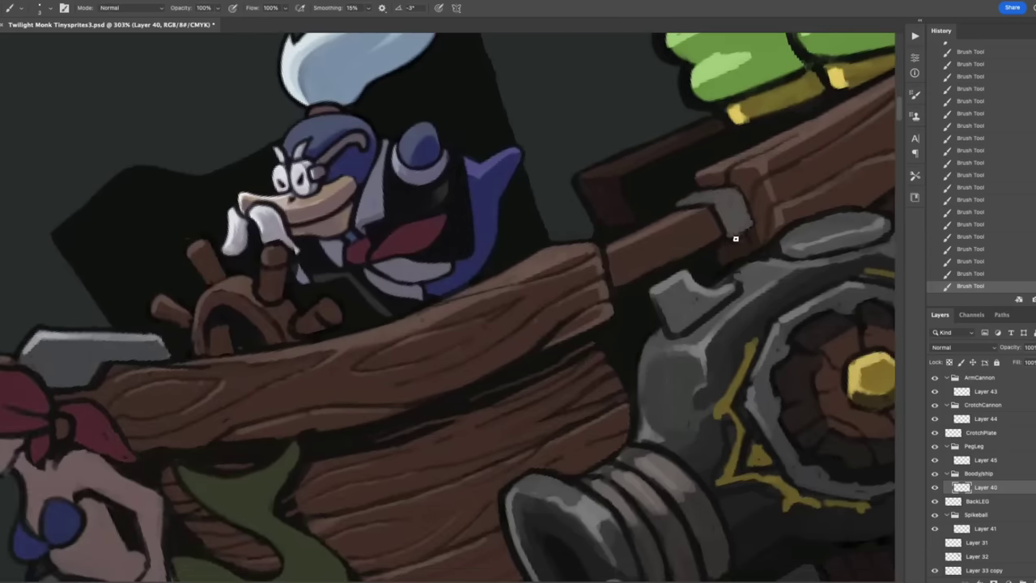
{"action": "left_click_drag", "start_coordinate": [735, 239], "coordinate": [746, 198]}
{"action": "left_click_drag", "start_coordinate": [684, 202], "coordinate": [715, 195]}
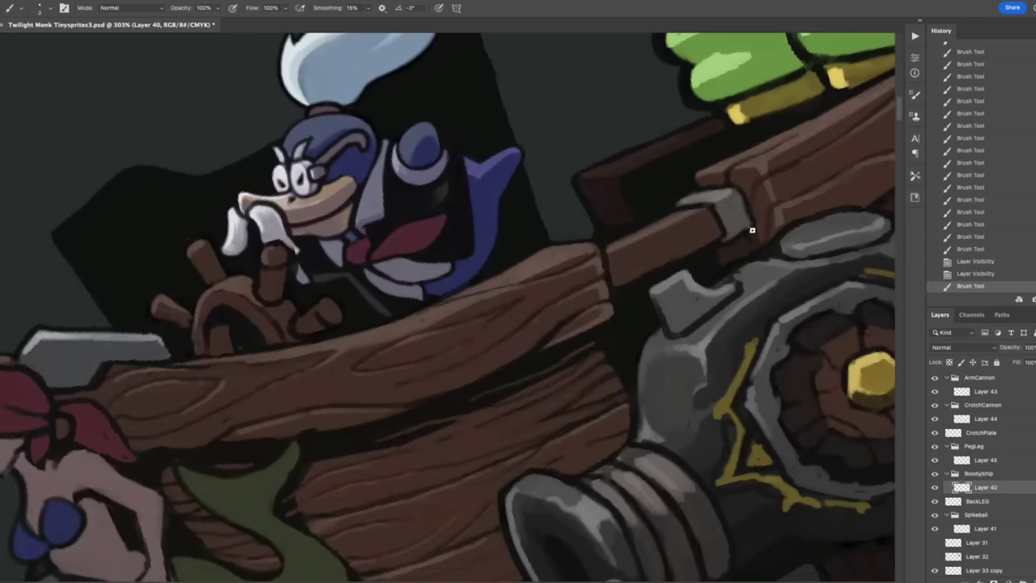
Step: With the gear cannon hidden, paint grey edges on the plank and post, then save
{"action": "scroll", "coordinate": [741, 257], "scroll_direction": "down", "scroll_amount": 3}
{"action": "left_click_drag", "start_coordinate": [741, 257], "coordinate": [722, 201]}
{"action": "key", "text": "ctrl+comma"}
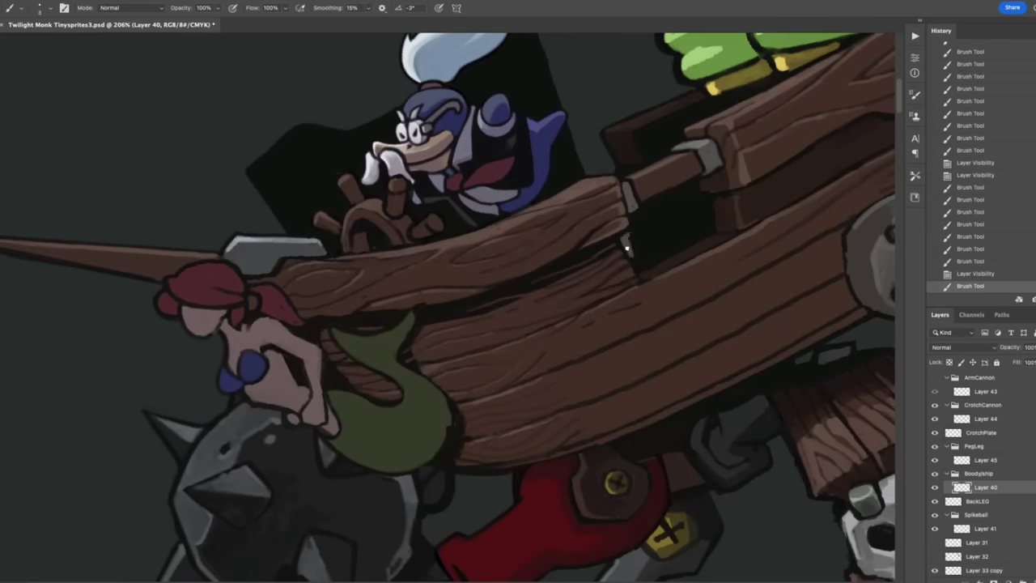
{"action": "mouse_move", "coordinate": [630, 235]}
{"action": "left_mouse_down"}
{"action": "mouse_move", "coordinate": [648, 255]}
{"action": "mouse_move", "coordinate": [654, 286]}
{"action": "mouse_move", "coordinate": [753, 229]}
{"action": "left_mouse_up"}
{"action": "left_click_drag", "start_coordinate": [739, 228], "coordinate": [745, 191]}
{"action": "key", "text": "ctrl+s"}
{"action": "key", "text": "ctrl+comma"}
{"action": "scroll", "coordinate": [639, 299], "scroll_direction": "down", "scroll_amount": 5}
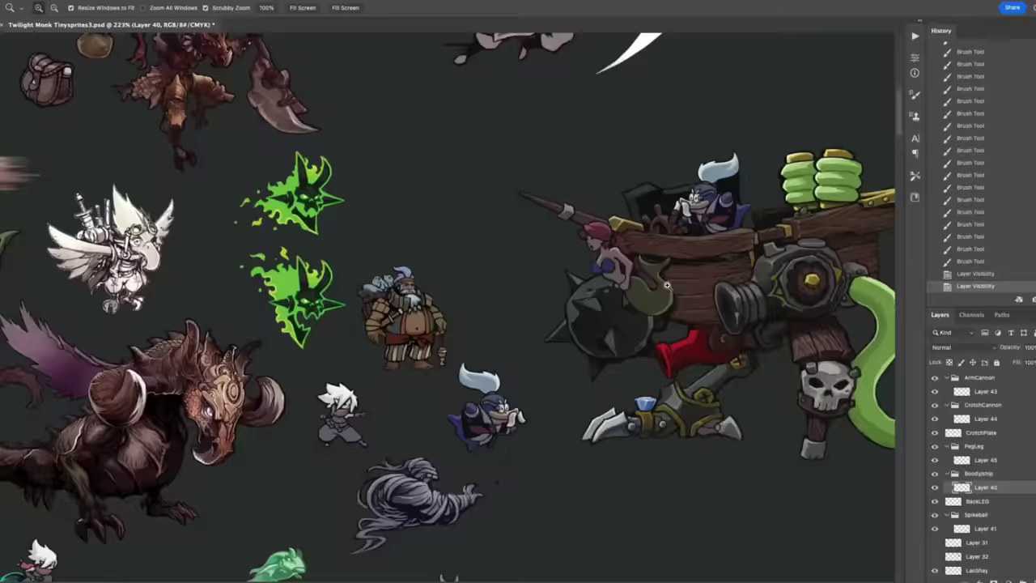
Step: Paint gold trim with dark edges along the plank top and the posts
{"action": "scroll", "coordinate": [639, 300], "scroll_direction": "up", "scroll_amount": 2}
{"action": "scroll", "coordinate": [661, 149], "scroll_direction": "up", "scroll_amount": 3}
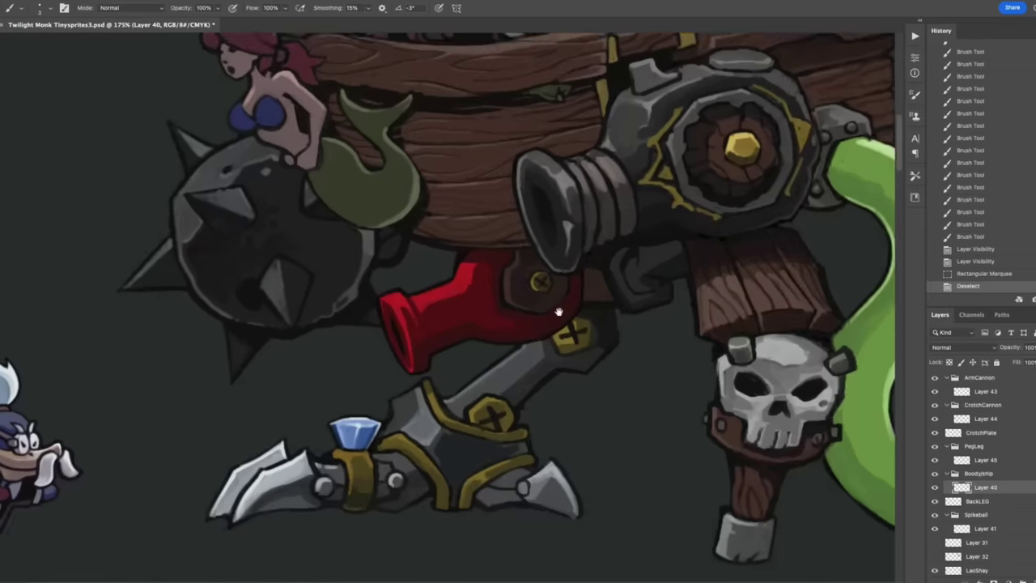
{"action": "mouse_move", "coordinate": [635, 272]}
{"action": "left_mouse_down"}
{"action": "mouse_move", "coordinate": [599, 279]}
{"action": "mouse_move", "coordinate": [640, 313]}
{"action": "left_mouse_up"}
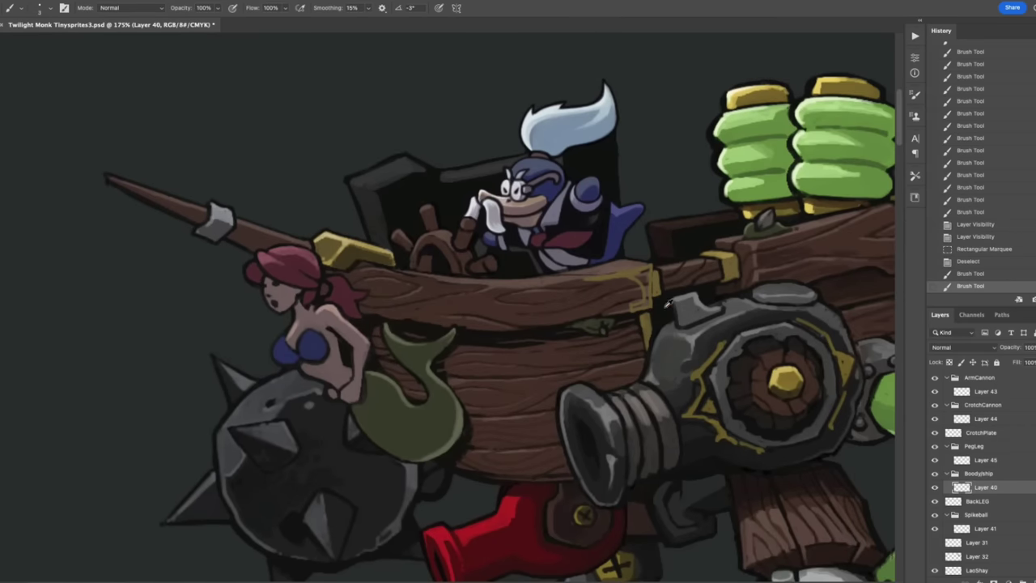
{"action": "left_click_drag", "start_coordinate": [583, 282], "coordinate": [638, 312]}
{"action": "left_click", "coordinate": [663, 306], "text": "alt"}
{"action": "mouse_move", "coordinate": [567, 275]}
{"action": "left_mouse_down"}
{"action": "mouse_move", "coordinate": [648, 267]}
{"action": "mouse_move", "coordinate": [576, 267]}
{"action": "left_mouse_up"}
{"action": "left_click", "coordinate": [748, 215], "text": "alt"}
{"action": "mouse_move", "coordinate": [593, 268]}
{"action": "left_mouse_down"}
{"action": "mouse_move", "coordinate": [642, 268]}
{"action": "mouse_move", "coordinate": [635, 312]}
{"action": "left_mouse_up"}
{"action": "left_click", "coordinate": [645, 276], "text": "alt"}
Step: Paint a shaded yellow gold rivet on the hull plank
{"action": "scroll", "coordinate": [777, 260], "scroll_direction": "down", "scroll_amount": 1}
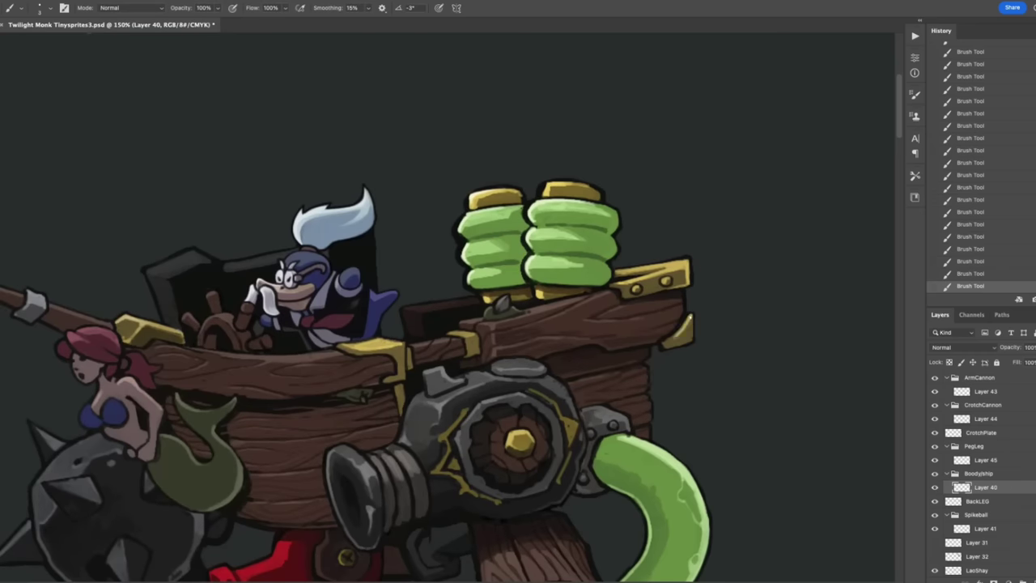
{"action": "scroll", "coordinate": [663, 347], "scroll_direction": "down", "scroll_amount": 2}
{"action": "scroll", "coordinate": [662, 347], "scroll_direction": "left", "scroll_amount": 5}
{"action": "left_click", "coordinate": [586, 261], "text": "alt"}
{"action": "left_click", "coordinate": [518, 289]}
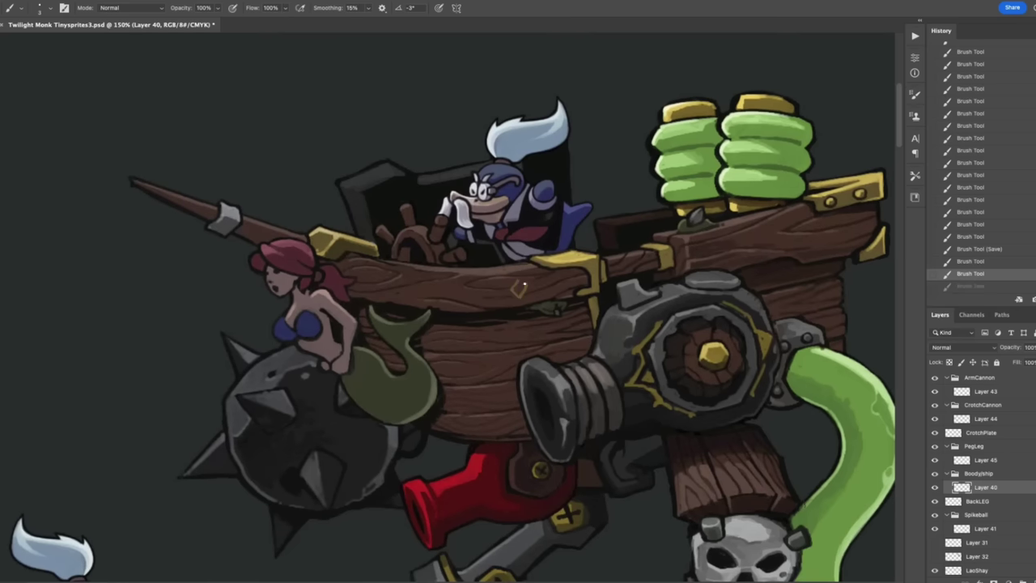
{"action": "left_click", "coordinate": [603, 290], "text": "alt"}
{"action": "left_click", "coordinate": [519, 289]}
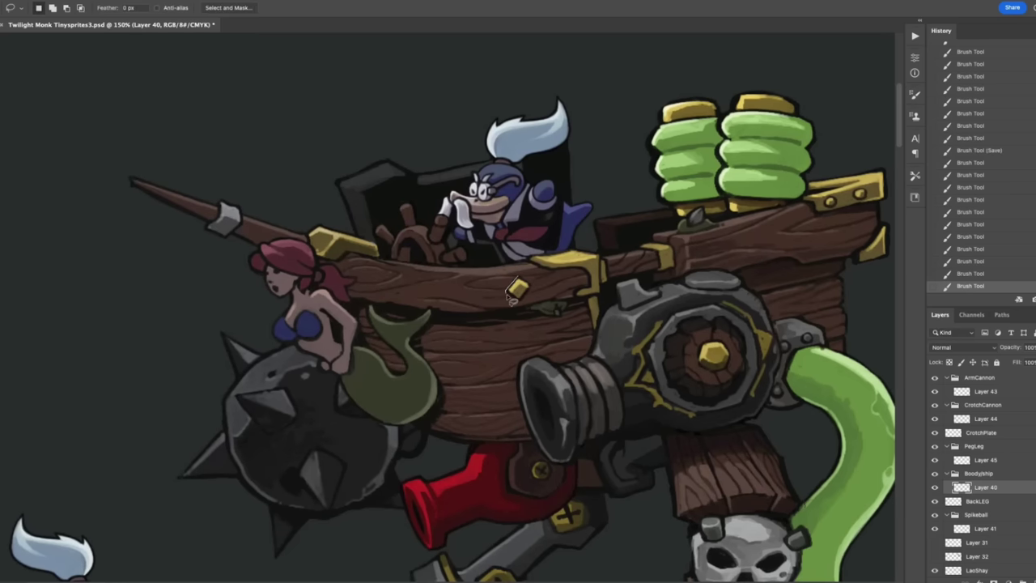
Step: Copy the rivet to three more spots along the plank, then deselect and zoom out
{"action": "left_click_drag", "start_coordinate": [509, 277], "coordinate": [510, 277]}
{"action": "left_click_drag", "start_coordinate": [518, 289], "coordinate": [375, 279]}
{"action": "left_click_drag", "start_coordinate": [374, 280], "coordinate": [734, 245]}
{"action": "left_click_drag", "start_coordinate": [735, 245], "coordinate": [793, 231]}
{"action": "key", "text": "ctrl+d"}
{"action": "key", "text": "z"}
{"action": "mouse_move", "coordinate": [583, 340]}
{"action": "left_mouse_down"}
{"action": "mouse_move", "coordinate": [543, 341]}
{"action": "mouse_move", "coordinate": [616, 341]}
{"action": "mouse_move", "coordinate": [599, 340]}
{"action": "left_mouse_up"}
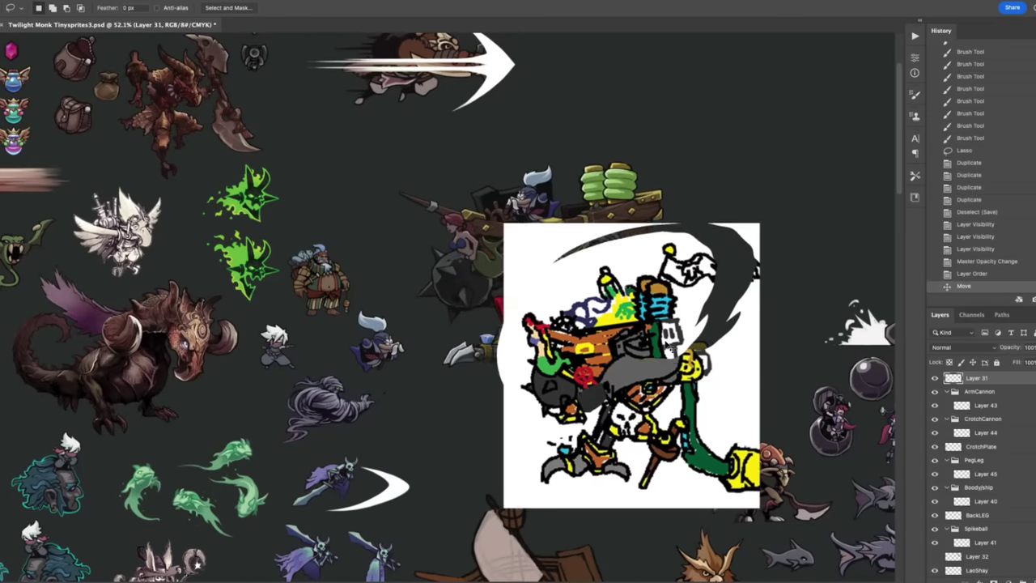
{"action": "key", "text": "ctrl+comma"}
{"action": "scroll", "coordinate": [615, 340], "scroll_direction": "up", "scroll_amount": 5}
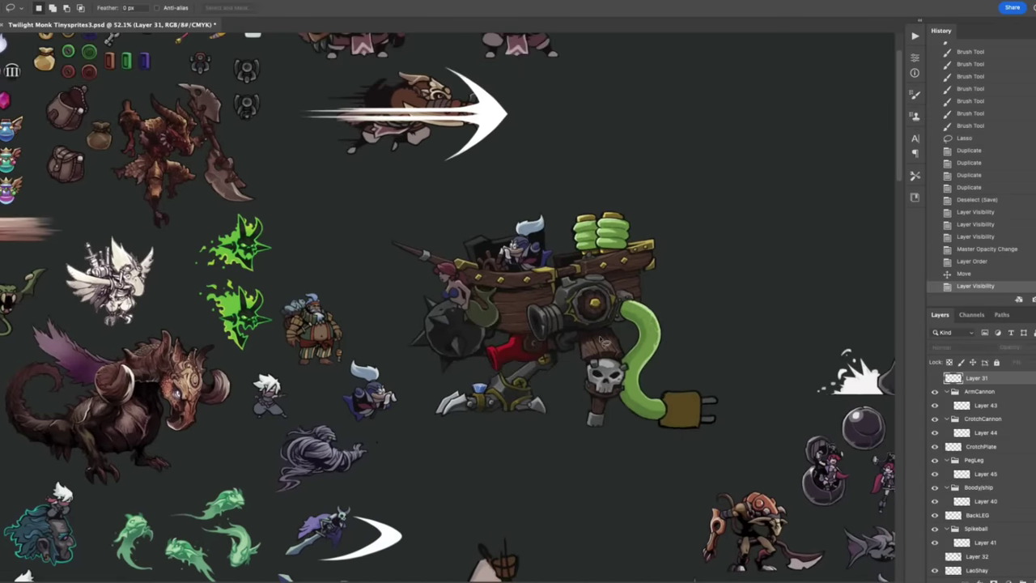
Step: Add a new layer and paint a gold pole with a round knob rising above the cannon
{"action": "key", "text": "ctrl+shift+alt+n"}
{"action": "key", "text": "b"}
{"action": "left_click", "coordinate": [658, 322], "text": "alt"}
{"action": "mouse_move", "coordinate": [674, 301]}
{"action": "left_mouse_down"}
{"action": "mouse_move", "coordinate": [693, 223]}
{"action": "mouse_move", "coordinate": [704, 225]}
{"action": "left_mouse_up"}
{"action": "scroll", "coordinate": [654, 257], "scroll_direction": "up", "scroll_amount": 3}
{"action": "mouse_move", "coordinate": [745, 172]}
{"action": "left_mouse_down"}
{"action": "mouse_move", "coordinate": [751, 196]}
{"action": "mouse_move", "coordinate": [746, 181]}
{"action": "mouse_move", "coordinate": [766, 199]}
{"action": "mouse_move", "coordinate": [695, 329]}
{"action": "mouse_move", "coordinate": [741, 223]}
{"action": "mouse_move", "coordinate": [662, 409]}
{"action": "left_mouse_up"}
Step: Shade the pole's knob with darker sampled tones and add a gold stroke down the pole
{"action": "left_click", "coordinate": [773, 191], "text": "alt"}
{"action": "left_click", "coordinate": [753, 184], "text": "alt"}
{"action": "left_click", "coordinate": [747, 170], "text": "alt"}
{"action": "left_click", "coordinate": [767, 196], "text": "alt"}
{"action": "left_click", "coordinate": [689, 393], "text": "alt"}
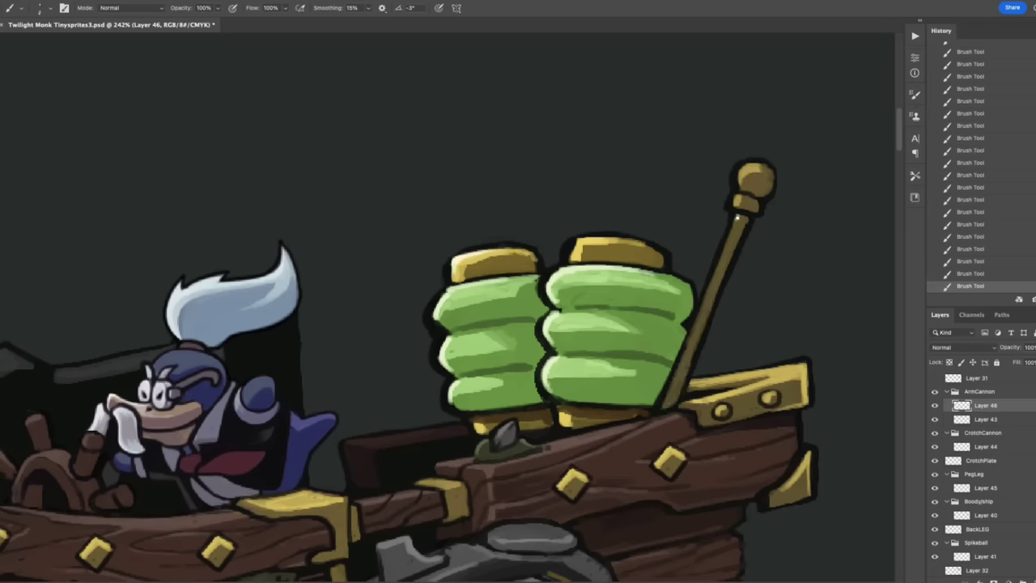
Step: Paint the black Jolly Roger flag beside the pole
{"action": "left_click_drag", "start_coordinate": [769, 268], "coordinate": [735, 286]}
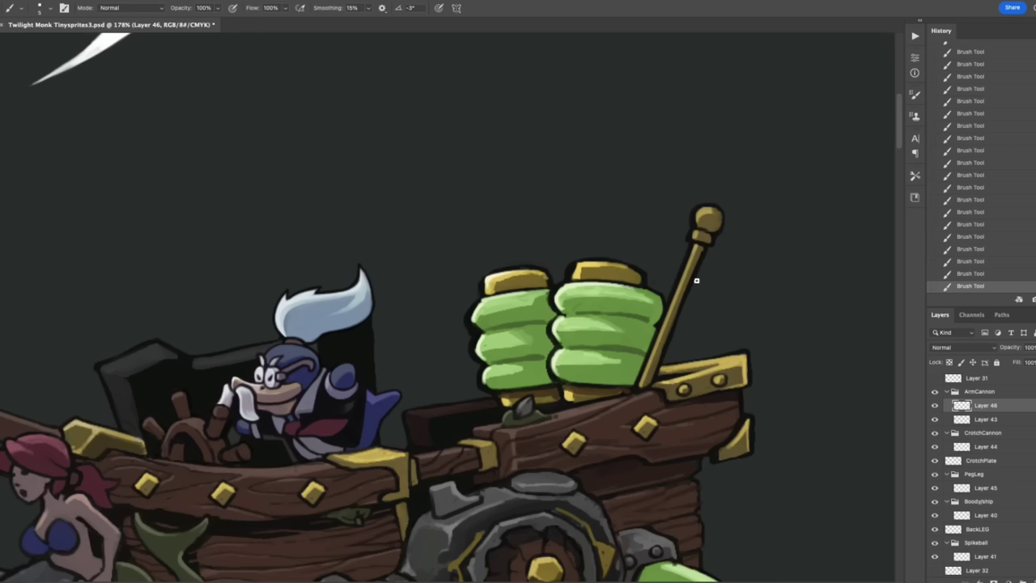
{"action": "mouse_move", "coordinate": [680, 313]}
{"action": "left_mouse_down"}
{"action": "mouse_move", "coordinate": [810, 296]}
{"action": "mouse_move", "coordinate": [705, 273]}
{"action": "mouse_move", "coordinate": [687, 256]}
{"action": "mouse_move", "coordinate": [754, 245]}
{"action": "mouse_move", "coordinate": [726, 308]}
{"action": "mouse_move", "coordinate": [791, 281]}
{"action": "left_mouse_up"}
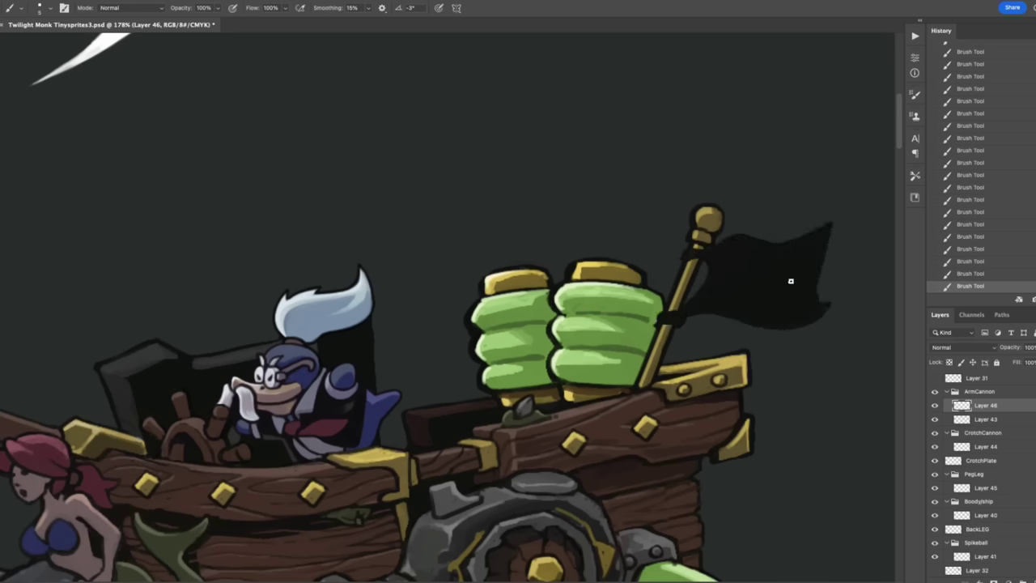
{"action": "left_click_drag", "start_coordinate": [707, 194], "coordinate": [566, 479]}
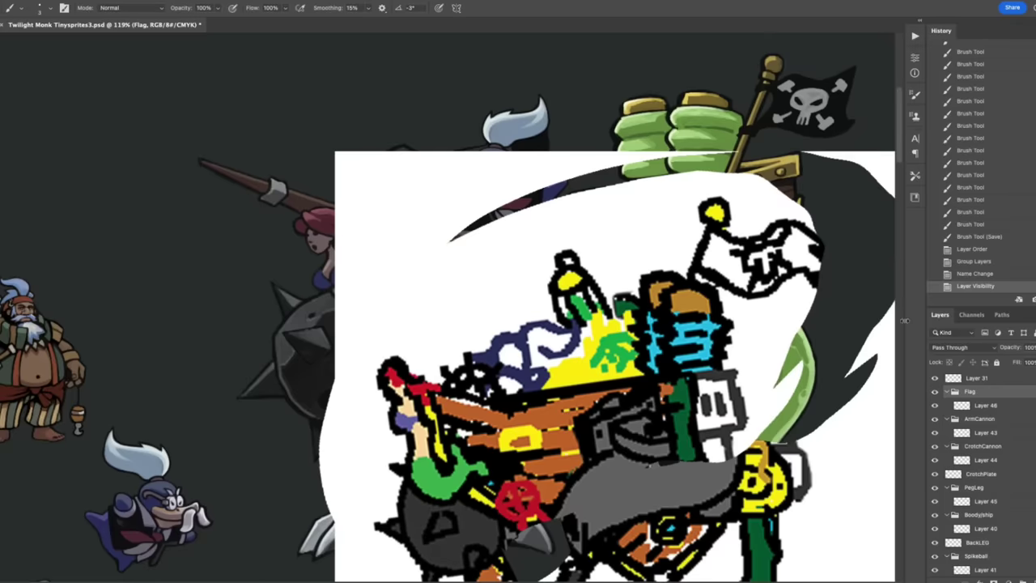
Step: Hide the white sketch overlay and the PegLeg group, making Layer 40 active
{"action": "scroll", "coordinate": [870, 325], "scroll_direction": "down", "scroll_amount": 5}
{"action": "left_click", "coordinate": [935, 378]}
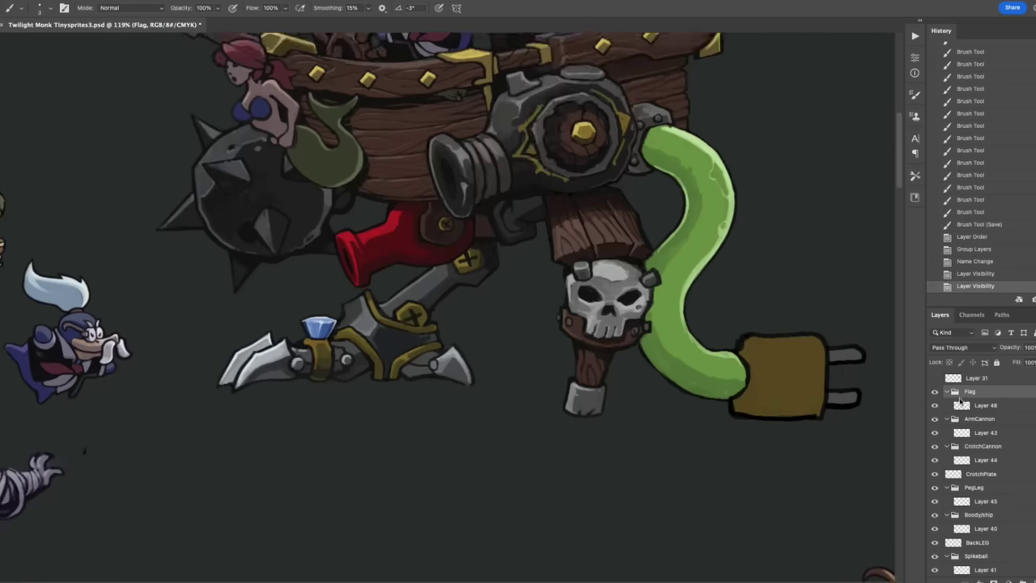
{"action": "left_click", "coordinate": [938, 528]}
{"action": "double_click", "coordinate": [938, 528]}
{"action": "left_click", "coordinate": [935, 498]}
Step: Shade the green hose's left edge and bottom where it meets the plug
{"action": "left_click_drag", "start_coordinate": [559, 255], "coordinate": [518, 357]}
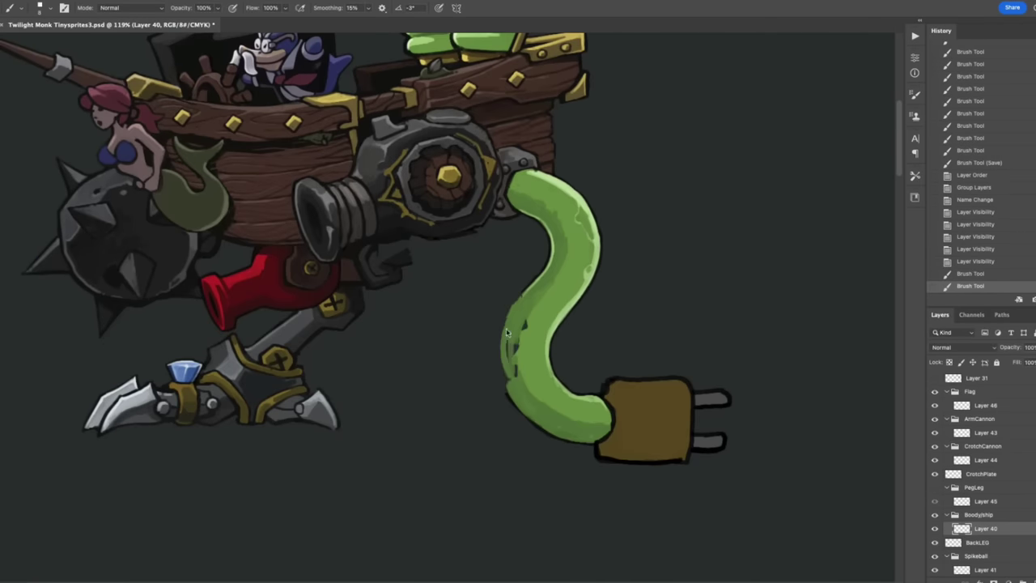
{"action": "left_click_drag", "start_coordinate": [518, 319], "coordinate": [506, 384]}
{"action": "scroll", "coordinate": [487, 367], "scroll_direction": "up", "scroll_amount": 3}
{"action": "left_click_drag", "start_coordinate": [523, 286], "coordinate": [527, 412]}
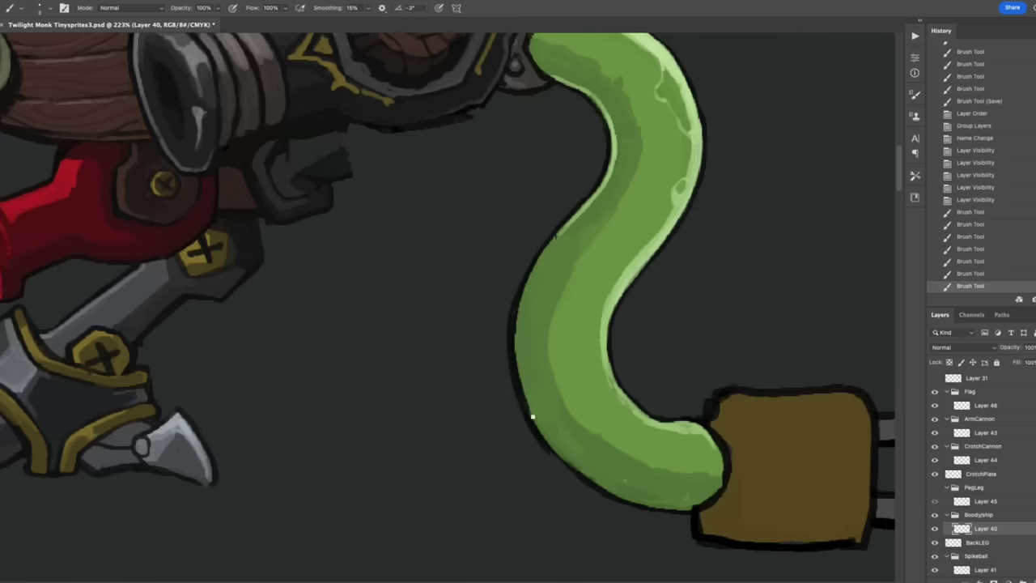
{"action": "left_click_drag", "start_coordinate": [552, 449], "coordinate": [595, 481]}
{"action": "scroll", "coordinate": [567, 453], "scroll_direction": "down", "scroll_amount": 4}
{"action": "scroll", "coordinate": [567, 453], "scroll_direction": "right", "scroll_amount": 4}
Step: Highlight and darken the brass plug's top and bottom edges, adding a lighter stripe
{"action": "left_click_drag", "start_coordinate": [628, 308], "coordinate": [772, 303]}
{"action": "mouse_move", "coordinate": [677, 311]}
{"action": "left_mouse_down"}
{"action": "mouse_move", "coordinate": [677, 463]}
{"action": "mouse_move", "coordinate": [677, 450]}
{"action": "left_mouse_up"}
{"action": "left_click_drag", "start_coordinate": [631, 309], "coordinate": [784, 302]}
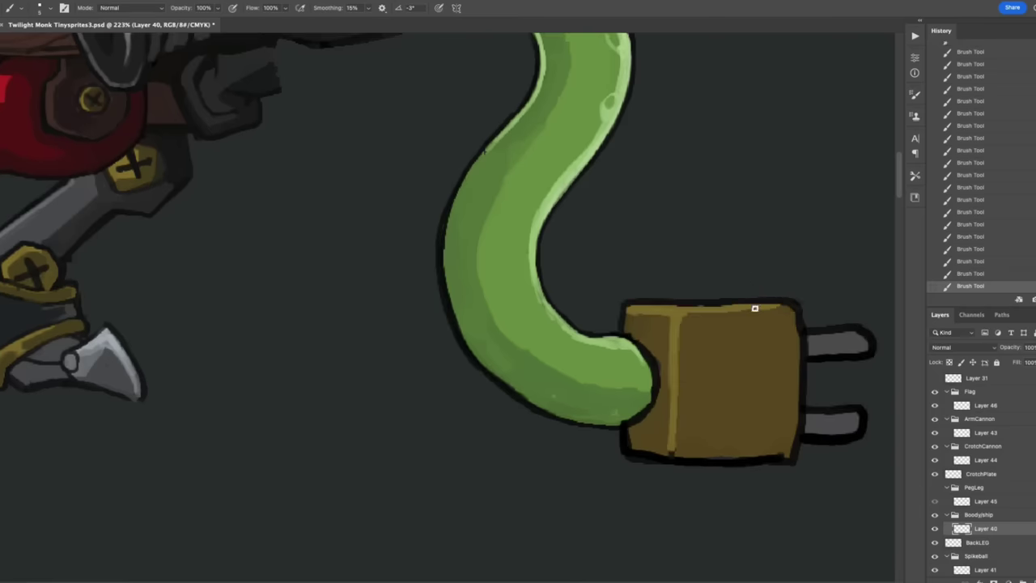
{"action": "left_click_drag", "start_coordinate": [637, 317], "coordinate": [641, 375]}
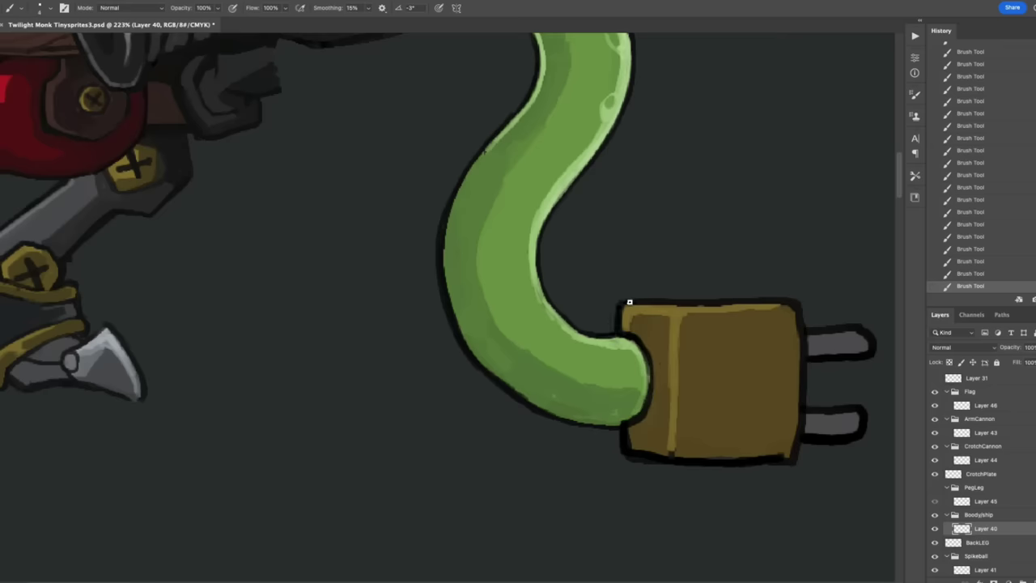
{"action": "left_click_drag", "start_coordinate": [630, 423], "coordinate": [647, 396]}
{"action": "mouse_move", "coordinate": [673, 445]}
{"action": "left_mouse_down"}
{"action": "mouse_move", "coordinate": [679, 309]}
{"action": "mouse_move", "coordinate": [796, 306]}
{"action": "left_mouse_up"}
{"action": "left_click_drag", "start_coordinate": [672, 458], "coordinate": [750, 460]}
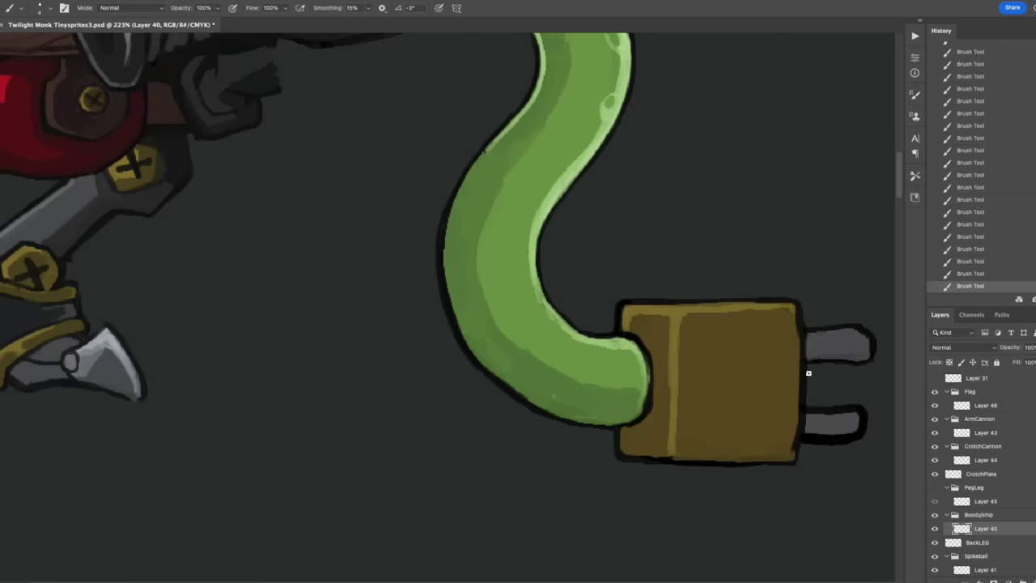
{"action": "left_click_drag", "start_coordinate": [798, 461], "coordinate": [703, 463]}
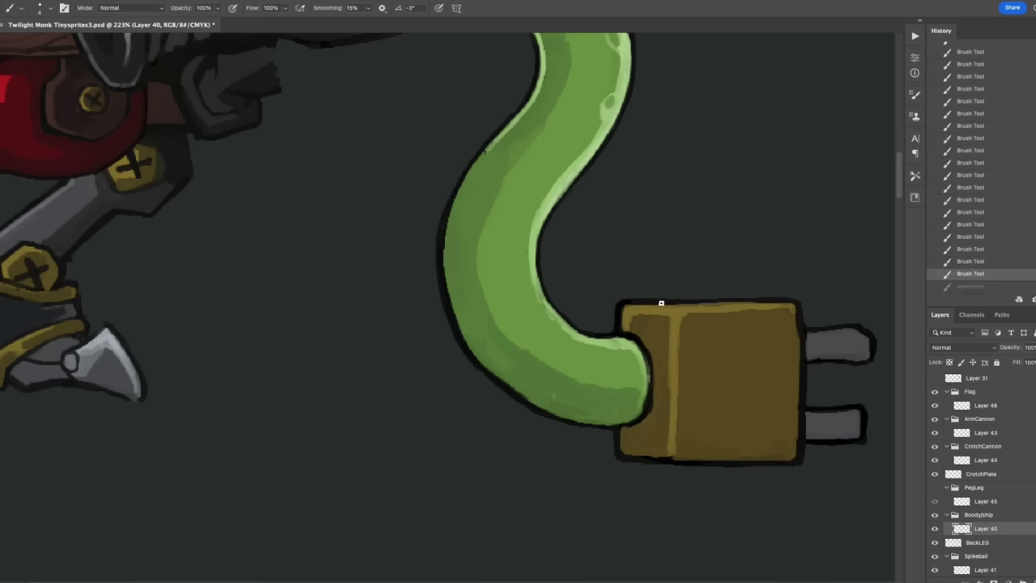
{"action": "left_click_drag", "start_coordinate": [659, 301], "coordinate": [793, 302]}
Step: Highlight the upper and lower prongs and draw dark ridge lines down the plug box
{"action": "left_click", "coordinate": [808, 340]}
{"action": "left_click_drag", "start_coordinate": [807, 340], "coordinate": [830, 334]}
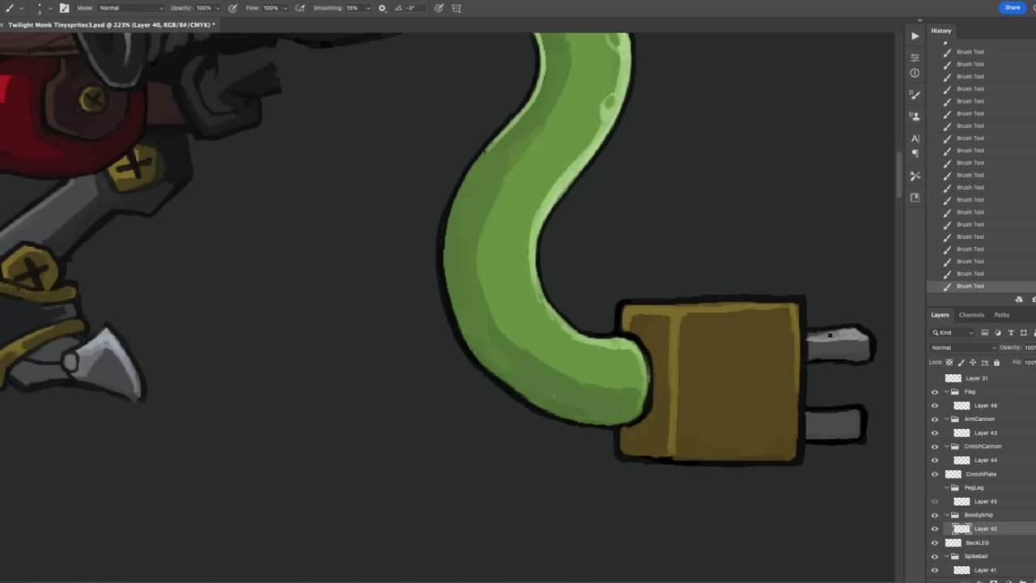
{"action": "left_click_drag", "start_coordinate": [810, 414], "coordinate": [860, 414]}
{"action": "scroll", "coordinate": [808, 367], "scroll_direction": "down", "scroll_amount": 2}
{"action": "mouse_move", "coordinate": [752, 317]}
{"action": "left_mouse_down"}
{"action": "mouse_move", "coordinate": [749, 440]}
{"action": "mouse_move", "coordinate": [764, 317]}
{"action": "mouse_move", "coordinate": [782, 441]}
{"action": "left_mouse_up"}
{"action": "left_click_drag", "start_coordinate": [773, 441], "coordinate": [773, 317]}
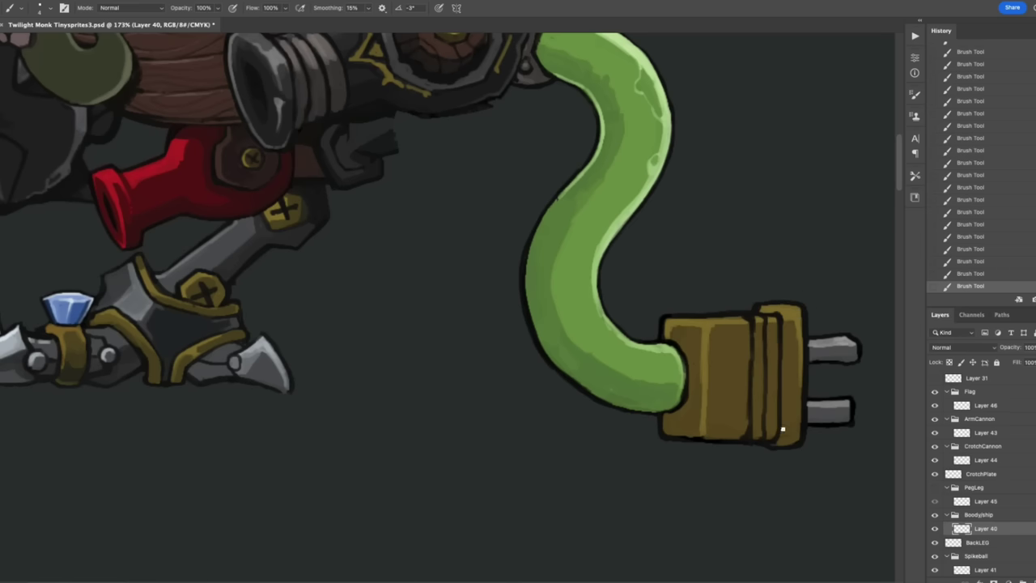
Step: Rework the plug's top edge, left edge and front-face shading, then save the file
{"action": "key", "text": "super+z"}
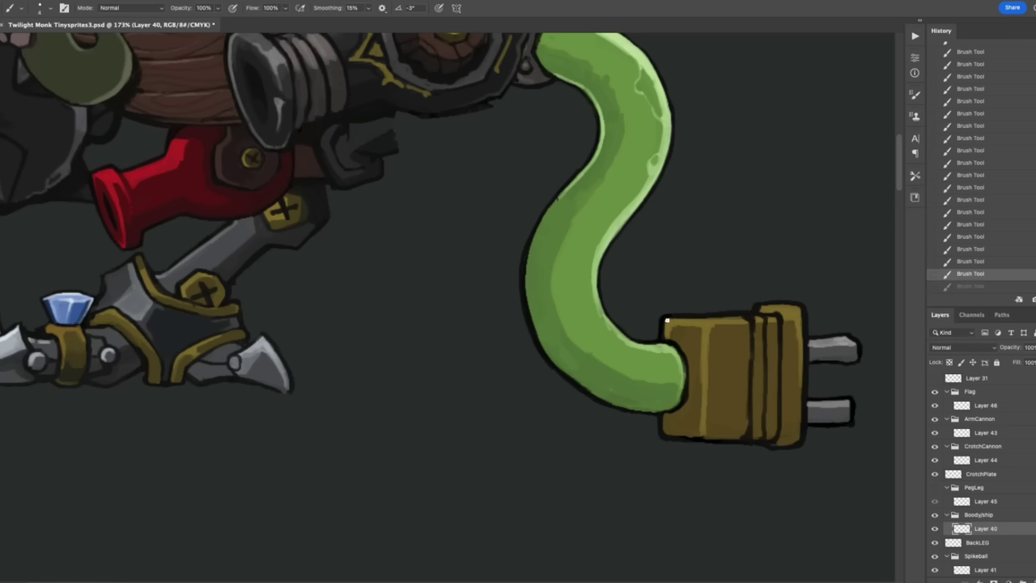
{"action": "left_click_drag", "start_coordinate": [665, 320], "coordinate": [749, 314]}
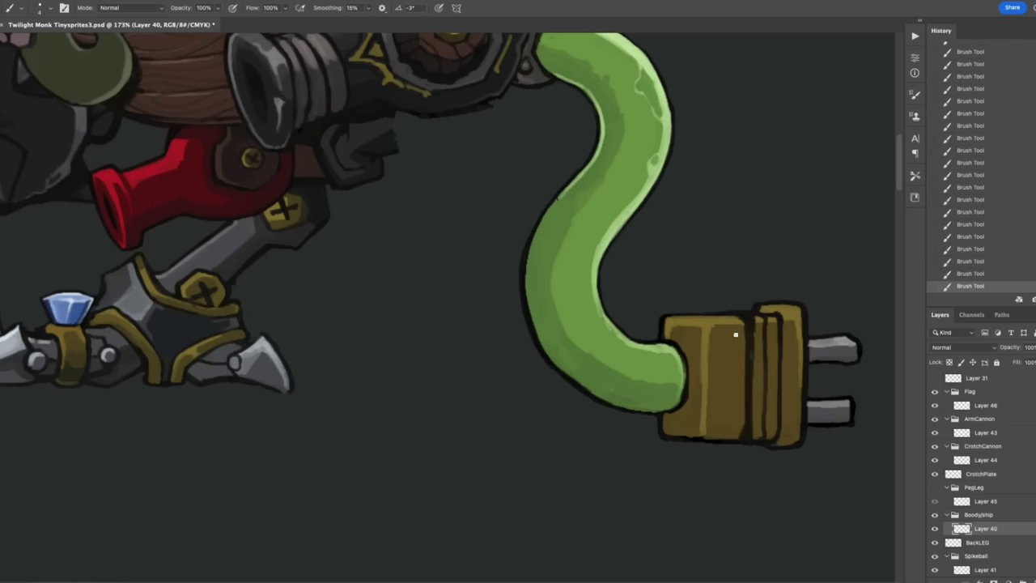
{"action": "scroll", "coordinate": [735, 333], "scroll_direction": "up", "scroll_amount": 2}
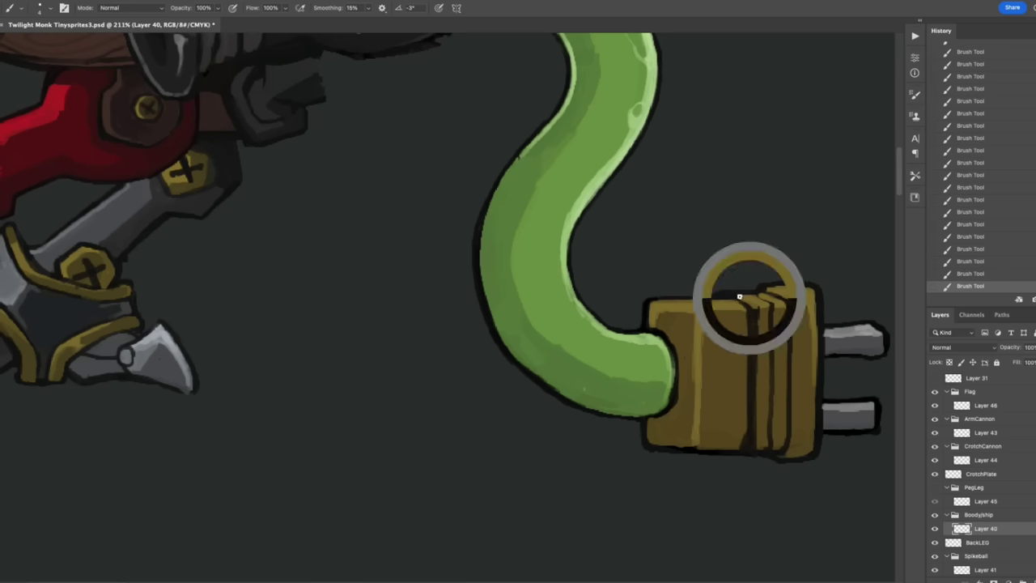
{"action": "mouse_move", "coordinate": [721, 298]}
{"action": "left_mouse_down"}
{"action": "mouse_move", "coordinate": [753, 295]}
{"action": "mouse_move", "coordinate": [757, 420]}
{"action": "left_mouse_up"}
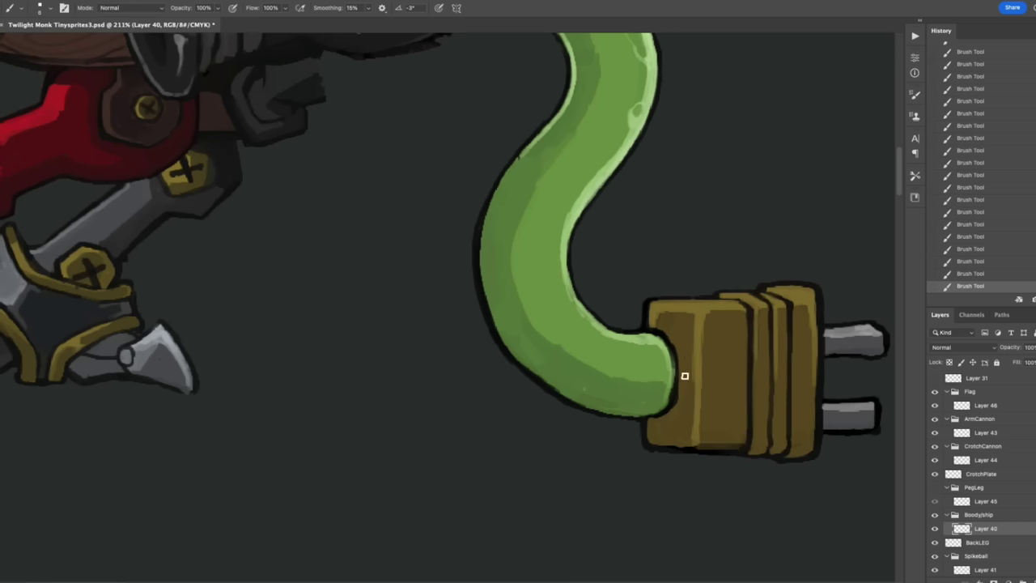
{"action": "mouse_move", "coordinate": [669, 314]}
{"action": "left_mouse_down"}
{"action": "mouse_move", "coordinate": [689, 424]}
{"action": "mouse_move", "coordinate": [678, 356]}
{"action": "mouse_move", "coordinate": [666, 362]}
{"action": "mouse_move", "coordinate": [678, 352]}
{"action": "mouse_move", "coordinate": [636, 358]}
{"action": "mouse_move", "coordinate": [576, 297]}
{"action": "mouse_move", "coordinate": [577, 227]}
{"action": "left_mouse_up"}
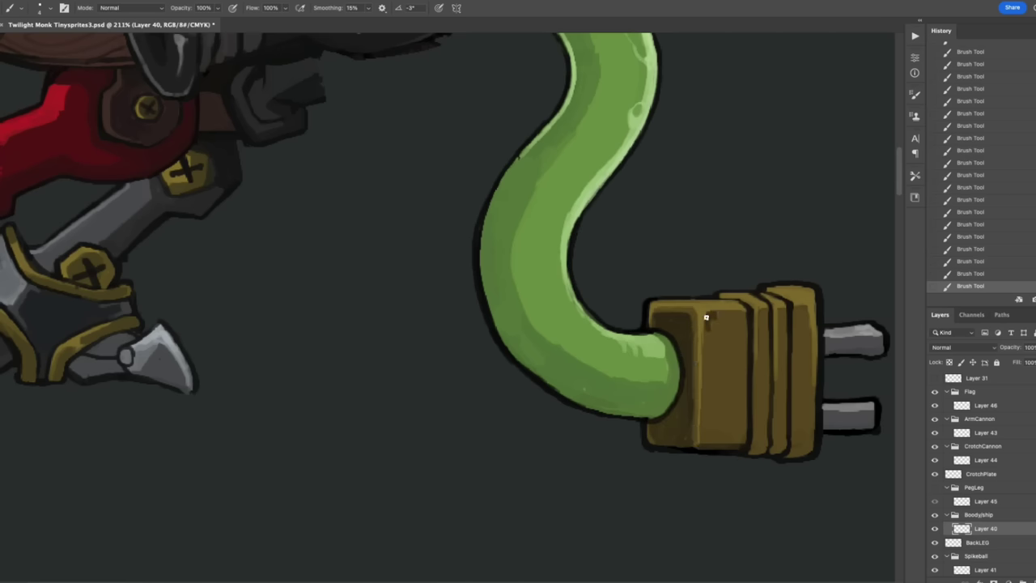
{"action": "mouse_move", "coordinate": [706, 318]}
{"action": "left_mouse_down"}
{"action": "mouse_move", "coordinate": [736, 337]}
{"action": "mouse_move", "coordinate": [802, 333]}
{"action": "left_mouse_up"}
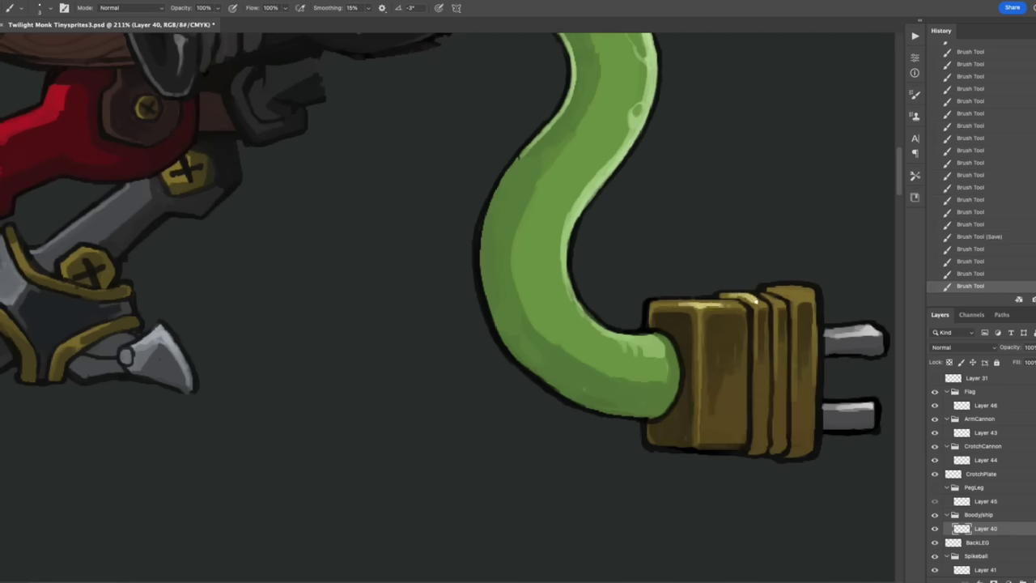
{"action": "mouse_move", "coordinate": [615, 345]}
{"action": "left_mouse_down"}
{"action": "mouse_move", "coordinate": [624, 336]}
{"action": "mouse_move", "coordinate": [591, 324]}
{"action": "mouse_move", "coordinate": [655, 344]}
{"action": "left_mouse_up"}
{"action": "scroll", "coordinate": [615, 218], "scroll_direction": "up", "scroll_amount": 3}
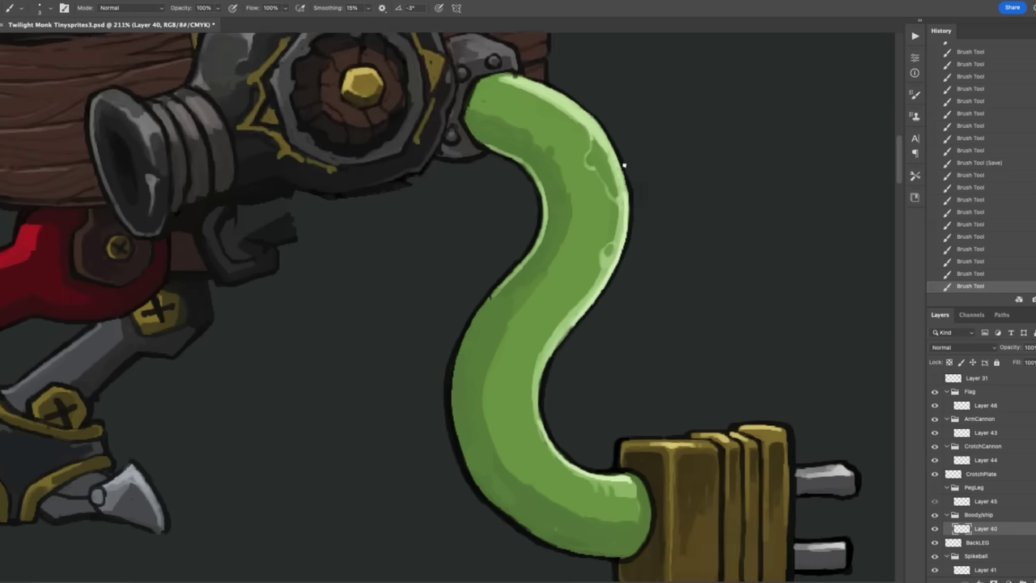
{"action": "key", "text": "ctrl+s"}
{"action": "scroll", "coordinate": [747, 313], "scroll_direction": "down", "scroll_amount": 5}
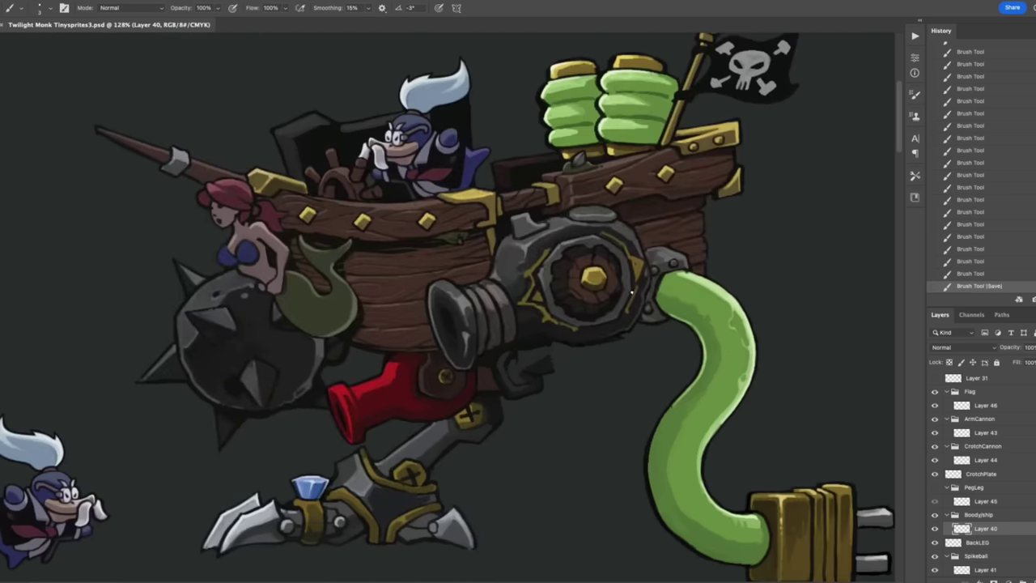
Step: Darken the ship's right plank edge and extend it further down
{"action": "scroll", "coordinate": [631, 293], "scroll_direction": "up", "scroll_amount": 5}
{"action": "mouse_move", "coordinate": [617, 357]}
{"action": "left_mouse_down"}
{"action": "mouse_move", "coordinate": [617, 402]}
{"action": "mouse_move", "coordinate": [642, 339]}
{"action": "mouse_move", "coordinate": [614, 351]}
{"action": "mouse_move", "coordinate": [609, 379]}
{"action": "left_mouse_up"}
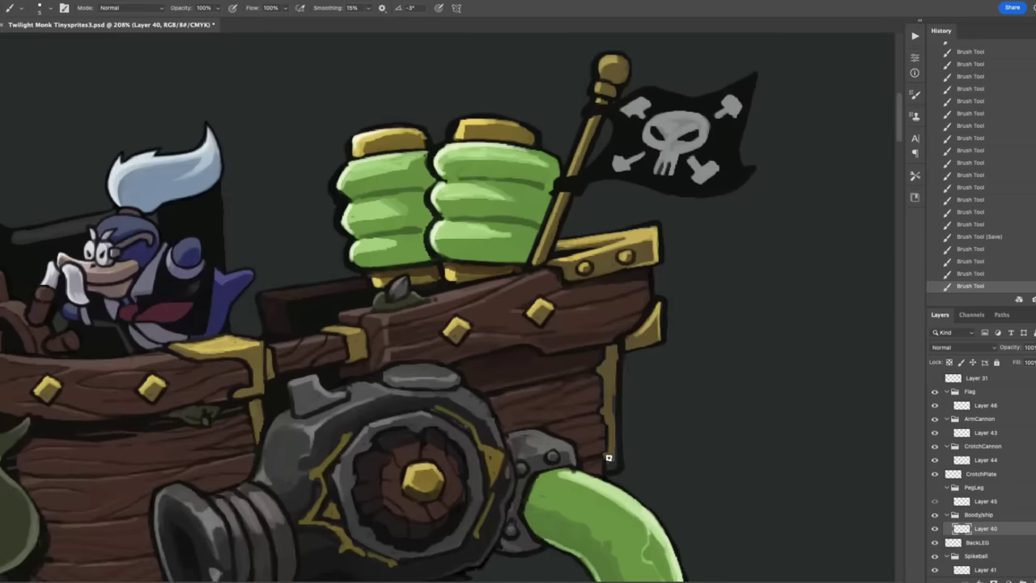
{"action": "left_click_drag", "start_coordinate": [608, 458], "coordinate": [615, 390]}
{"action": "left_click_drag", "start_coordinate": [623, 353], "coordinate": [619, 448]}
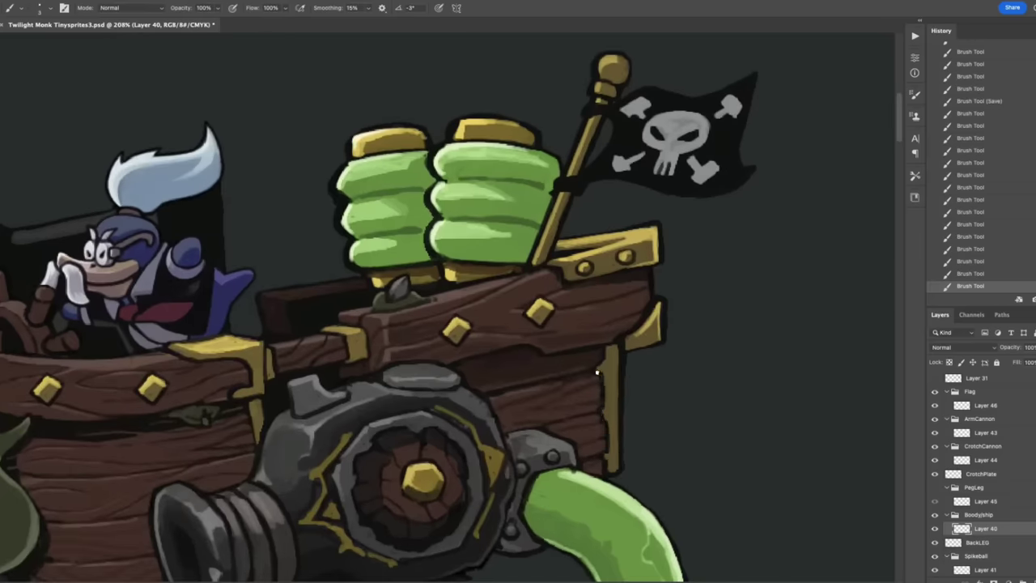
{"action": "scroll", "coordinate": [616, 366], "scroll_direction": "down", "scroll_amount": 3}
{"action": "scroll", "coordinate": [615, 366], "scroll_direction": "left", "scroll_amount": 3}
Step: On Layer 43, darken the arm cannon's lower rim and restore its muzzle highlight strokes
{"action": "left_click", "coordinate": [458, 408], "text": "ctrl"}
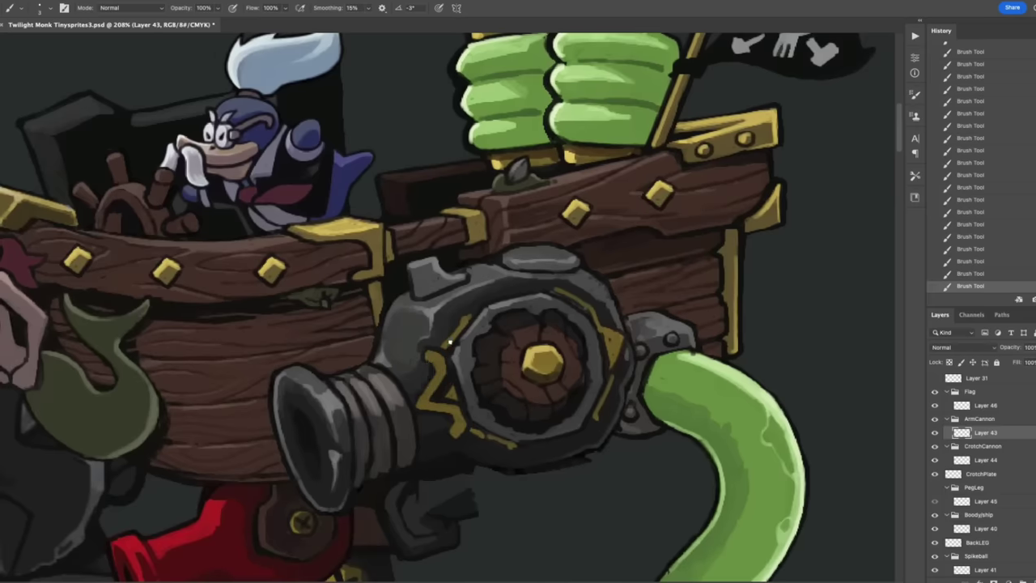
{"action": "mouse_move", "coordinate": [472, 435]}
{"action": "left_mouse_down"}
{"action": "mouse_move", "coordinate": [520, 445]}
{"action": "mouse_move", "coordinate": [541, 429]}
{"action": "mouse_move", "coordinate": [506, 415]}
{"action": "left_mouse_up"}
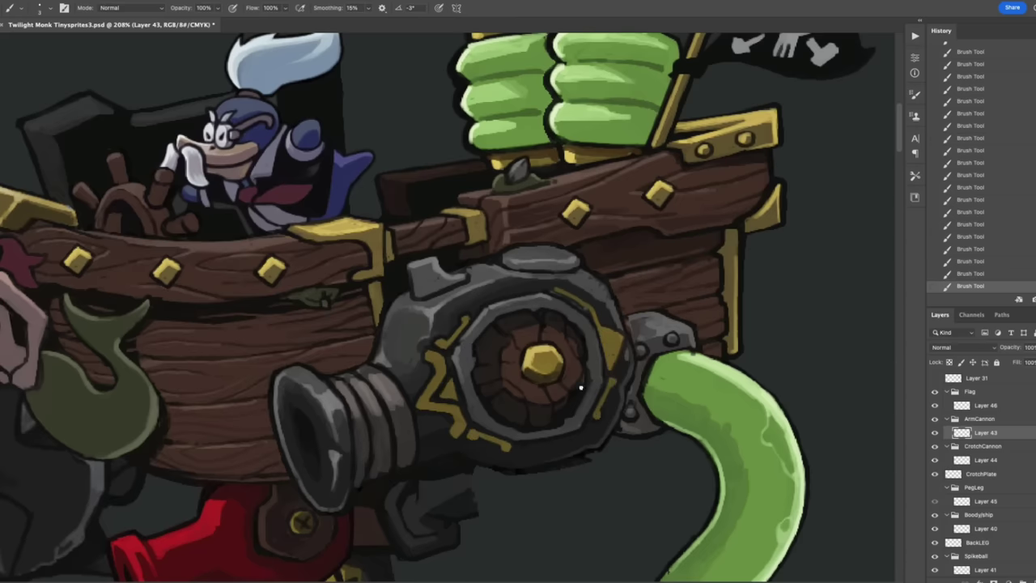
{"action": "scroll", "coordinate": [734, 328], "scroll_direction": "down", "scroll_amount": 2}
{"action": "key", "text": "ctrl+shift+z"}
{"action": "key", "text": "ctrl+shift+z"}
{"action": "key", "text": "ctrl+shift+z"}
{"action": "key", "text": "ctrl+shift+z"}
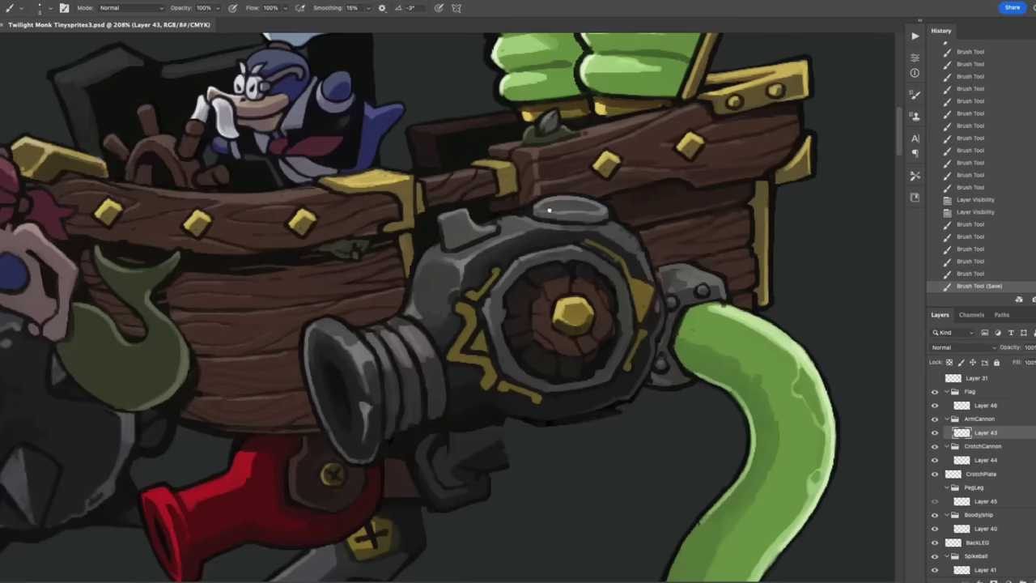
{"action": "key", "text": "ctrl+shift+z"}
{"action": "key", "text": "ctrl+shift+z"}
{"action": "key", "text": "ctrl+shift+z"}
{"action": "key", "text": "ctrl+shift+z"}
{"action": "key", "text": "ctrl+shift+z"}
{"action": "key", "text": "ctrl+shift+z"}
{"action": "key", "text": "ctrl+shift+z"}
{"action": "scroll", "coordinate": [442, 235], "scroll_direction": "down", "scroll_amount": 2}
{"action": "scroll", "coordinate": [441, 235], "scroll_direction": "left", "scroll_amount": 2}
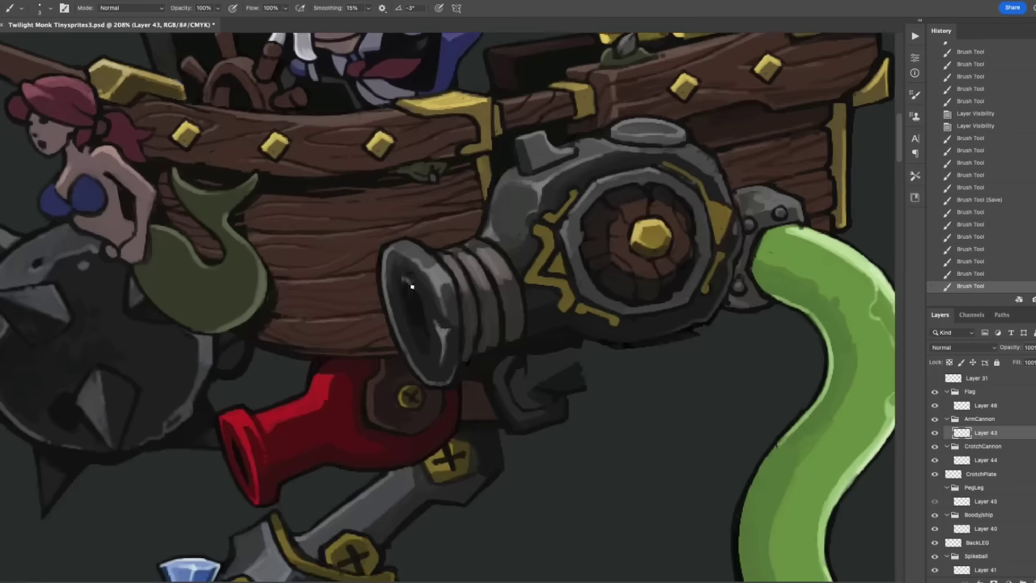
{"action": "key", "text": "ctrl+shift+z"}
{"action": "key", "text": "ctrl+shift+z"}
{"action": "key", "text": "ctrl+shift+z"}
{"action": "key", "text": "ctrl+shift+z"}
{"action": "key", "text": "ctrl+shift+z"}
{"action": "key", "text": "ctrl+shift+z"}
{"action": "key", "text": "ctrl+shift+z"}
{"action": "key", "text": "ctrl+shift+z"}
{"action": "key", "text": "ctrl+shift+z"}
{"action": "key", "text": "ctrl+shift+z"}
{"action": "key", "text": "ctrl+shift+z"}
{"action": "key", "text": "ctrl+shift+z"}
{"action": "key", "text": "ctrl+shift+z"}
{"action": "key", "text": "ctrl+shift+z"}
{"action": "key", "text": "ctrl+shift+z"}
{"action": "key", "text": "ctrl+shift+z"}
{"action": "key", "text": "ctrl+shift+z"}
{"action": "key", "text": "ctrl+shift+z"}
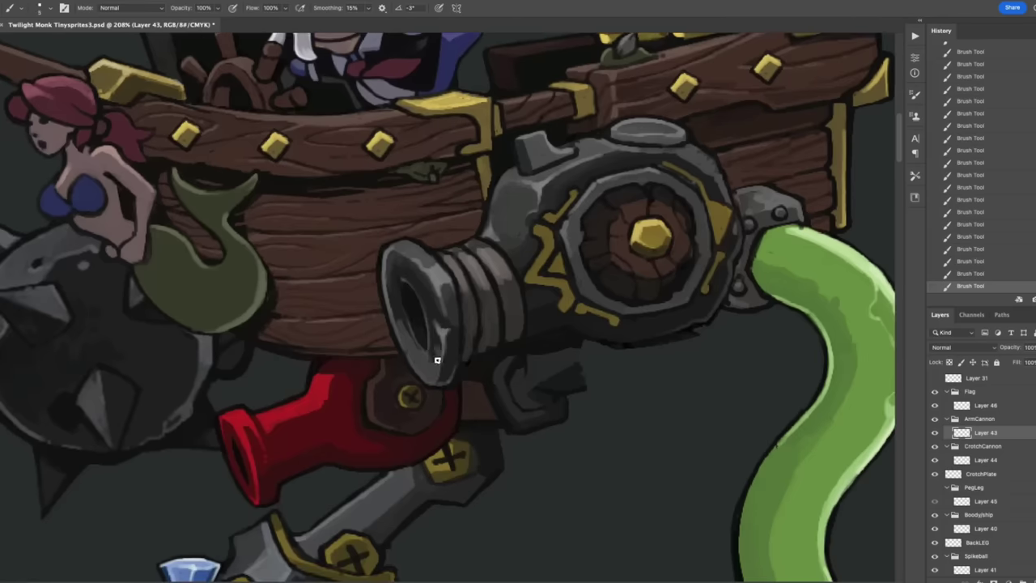
{"action": "scroll", "coordinate": [418, 336], "scroll_direction": "down", "scroll_amount": 3}
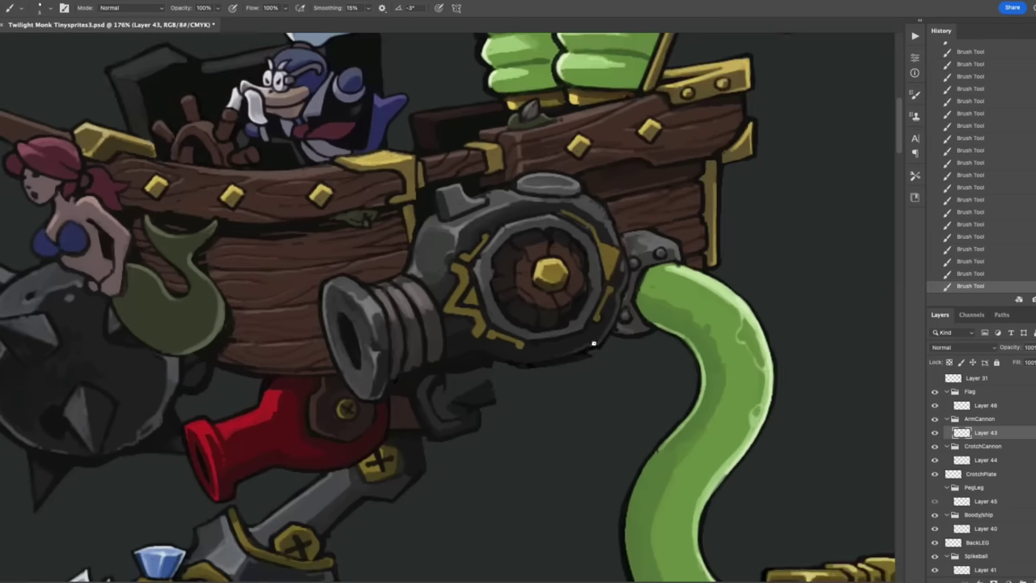
{"action": "scroll", "coordinate": [623, 256], "scroll_direction": "up", "scroll_amount": 4}
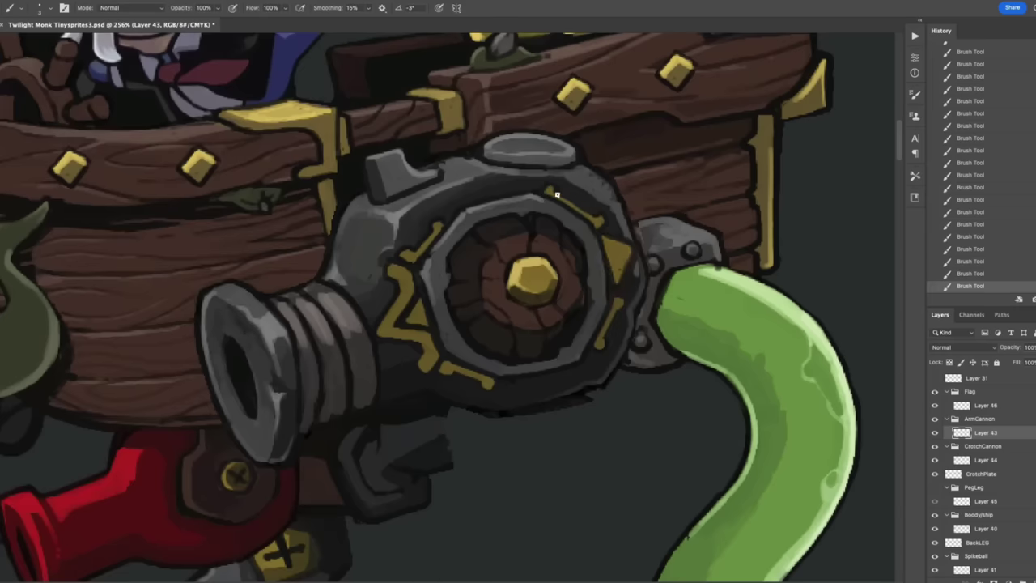
Step: Darken the gold triangle beside the cannon hub and show the skull peg leg Layer 45
{"action": "left_click_drag", "start_coordinate": [606, 249], "coordinate": [618, 272]}
{"action": "scroll", "coordinate": [638, 231], "scroll_direction": "up", "scroll_amount": 2}
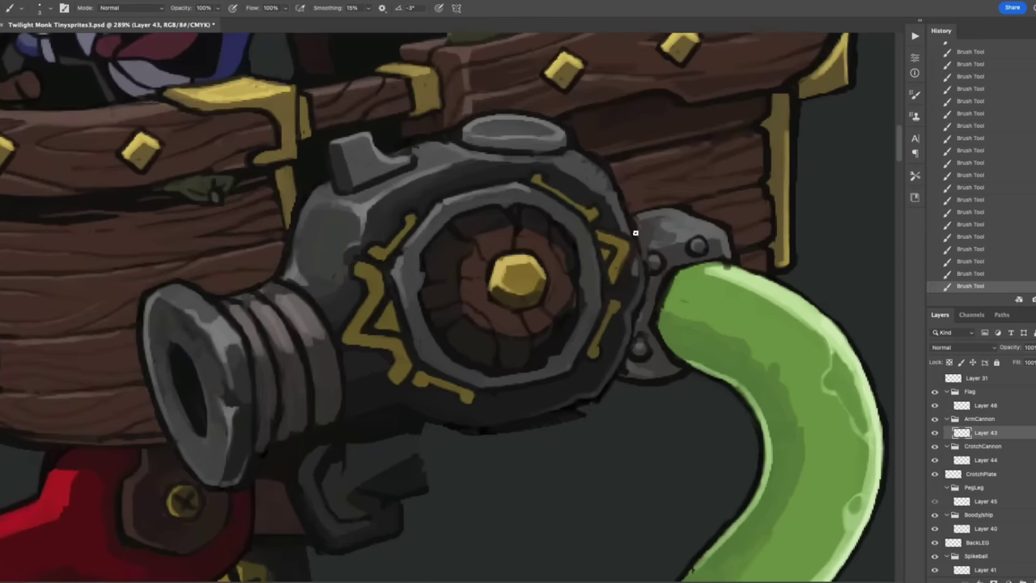
{"action": "key", "text": "e"}
{"action": "key", "text": "b"}
{"action": "scroll", "coordinate": [639, 218], "scroll_direction": "down", "scroll_amount": 5}
{"action": "left_click", "coordinate": [935, 501]}
{"action": "scroll", "coordinate": [648, 419], "scroll_direction": "down", "scroll_amount": 2}
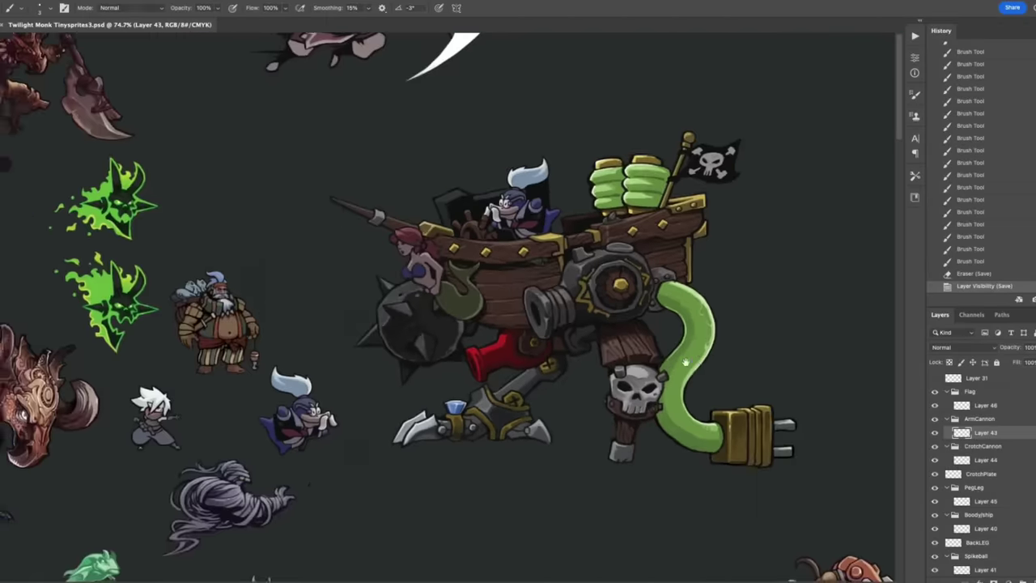
{"action": "scroll", "coordinate": [647, 419], "scroll_direction": "up", "scroll_amount": 4}
{"action": "left_click_drag", "start_coordinate": [648, 419], "coordinate": [791, 370]}
Step: Hide the arm cannon and toggle the CrotchCannon group's visibility to compare
{"action": "left_click", "coordinate": [935, 419]}
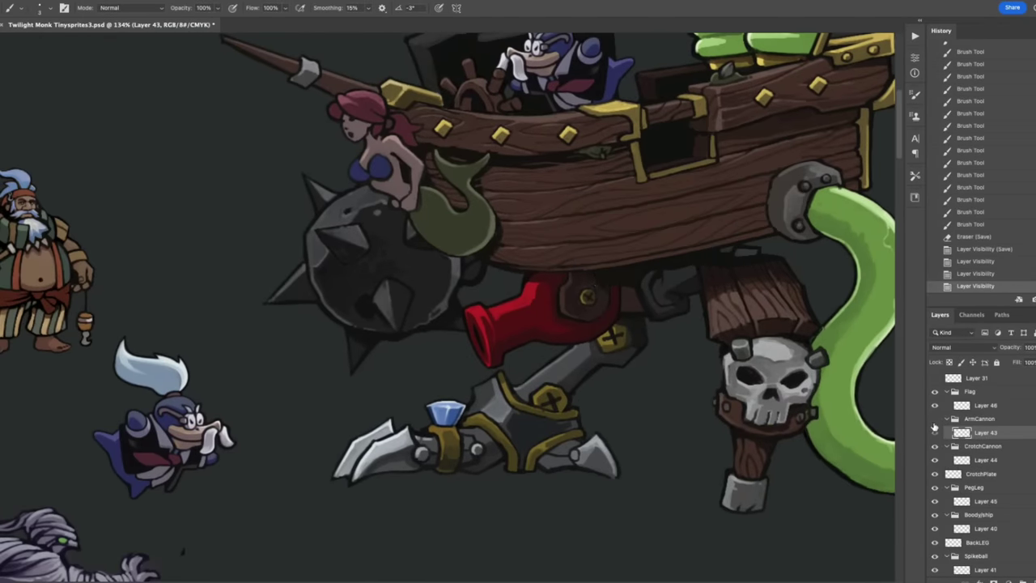
{"action": "double_click", "coordinate": [935, 460]}
{"action": "left_click", "coordinate": [961, 459]}
{"action": "left_click", "coordinate": [935, 446]}
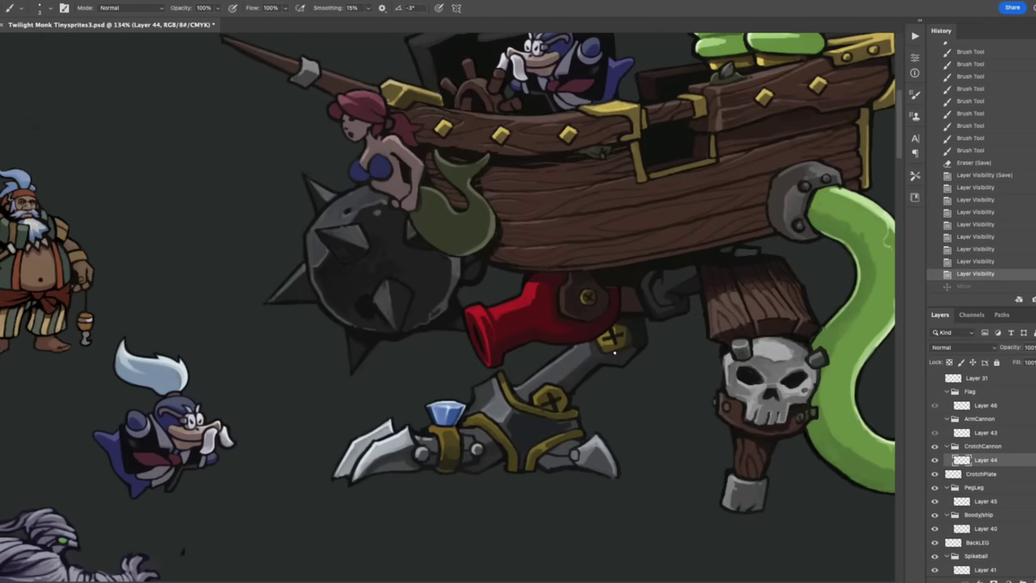
{"action": "left_click", "coordinate": [947, 448]}
{"action": "left_click", "coordinate": [935, 446]}
{"action": "left_click", "coordinate": [936, 447]}
{"action": "scroll", "coordinate": [644, 340], "scroll_direction": "up", "scroll_amount": 5}
Step: On Layer 44, paint detail on the crotch cannon's hub and mouth, then save
{"action": "right_click", "coordinate": [486, 168]}
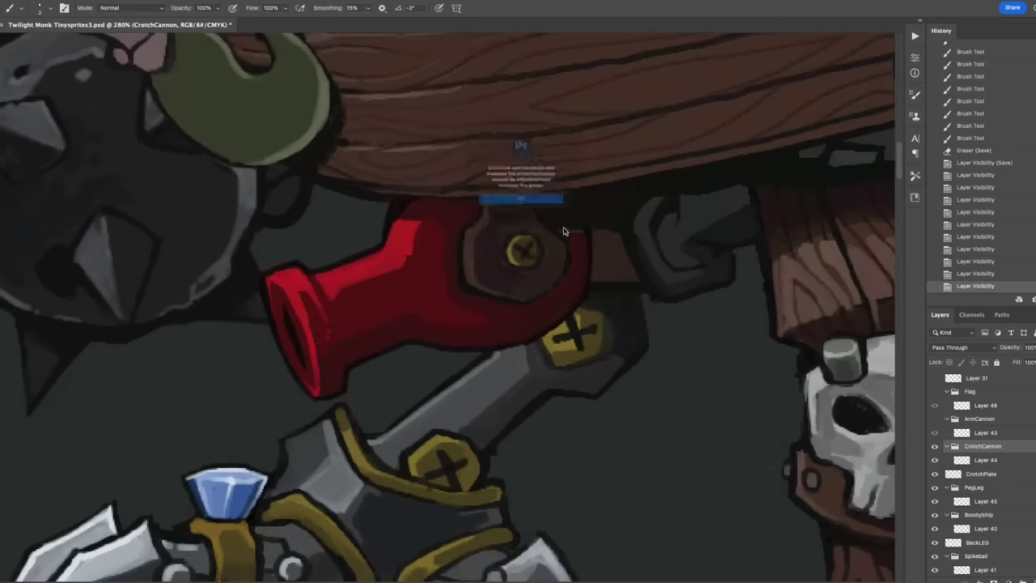
{"action": "left_click", "coordinate": [518, 197]}
{"action": "mouse_move", "coordinate": [567, 231]}
{"action": "left_mouse_down"}
{"action": "mouse_move", "coordinate": [578, 213]}
{"action": "mouse_move", "coordinate": [546, 217]}
{"action": "mouse_move", "coordinate": [581, 198]}
{"action": "mouse_move", "coordinate": [518, 270]}
{"action": "mouse_move", "coordinate": [535, 243]}
{"action": "left_mouse_up"}
{"action": "scroll", "coordinate": [689, 224], "scroll_direction": "down", "scroll_amount": 4}
{"action": "scroll", "coordinate": [502, 311], "scroll_direction": "up", "scroll_amount": 4}
{"action": "mouse_move", "coordinate": [502, 312]}
{"action": "left_mouse_down"}
{"action": "mouse_move", "coordinate": [536, 394]}
{"action": "mouse_move", "coordinate": [500, 316]}
{"action": "left_mouse_up"}
{"action": "key", "text": "ctrl+s"}
{"action": "scroll", "coordinate": [537, 343], "scroll_direction": "down", "scroll_amount": 3}
Step: Add a new layer above Layer 40 and paint strand lines in the mermaid's hair
{"action": "left_click", "coordinate": [535, 326], "text": "ctrl"}
{"action": "scroll", "coordinate": [535, 326], "scroll_direction": "up", "scroll_amount": 1}
{"action": "key", "text": "ctrl+shift+alt+n"}
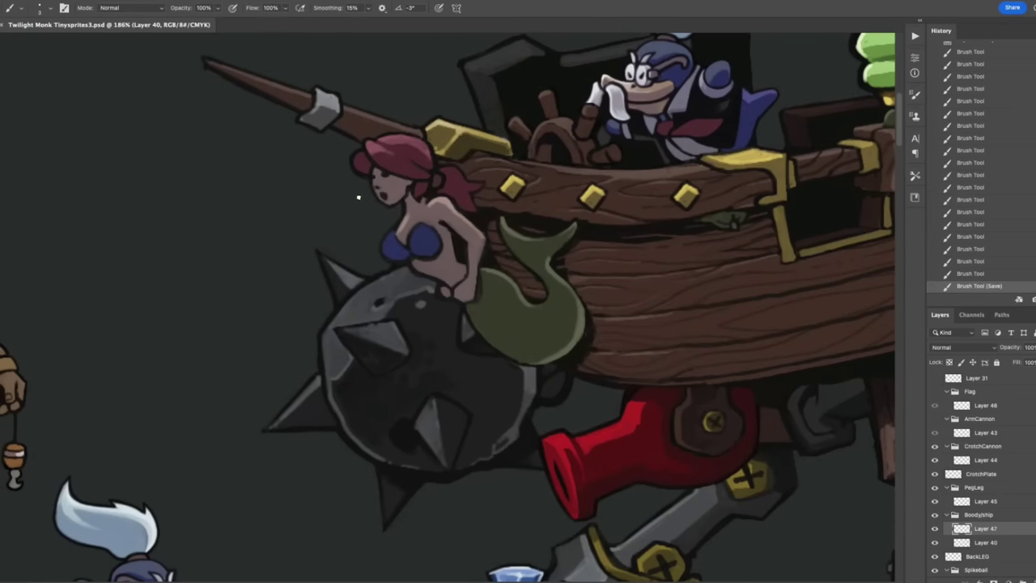
{"action": "left_click_drag", "start_coordinate": [450, 205], "coordinate": [454, 228]}
{"action": "left_click_drag", "start_coordinate": [436, 199], "coordinate": [426, 216]}
{"action": "mouse_move", "coordinate": [430, 141]}
{"action": "left_mouse_down"}
{"action": "mouse_move", "coordinate": [418, 166]}
{"action": "mouse_move", "coordinate": [395, 162]}
{"action": "left_mouse_up"}
{"action": "left_click_drag", "start_coordinate": [393, 107], "coordinate": [371, 118]}
{"action": "mouse_move", "coordinate": [397, 123]}
{"action": "left_mouse_down"}
{"action": "mouse_move", "coordinate": [385, 151]}
{"action": "mouse_move", "coordinate": [417, 147]}
{"action": "left_mouse_up"}
Step: Paint the mermaid's arm raised to the bowsprit and refine her hair outline and neck
{"action": "mouse_move", "coordinate": [410, 137]}
{"action": "left_mouse_down"}
{"action": "mouse_move", "coordinate": [450, 216]}
{"action": "mouse_move", "coordinate": [456, 202]}
{"action": "left_mouse_up"}
{"action": "mouse_move", "coordinate": [384, 112]}
{"action": "left_mouse_down"}
{"action": "mouse_move", "coordinate": [422, 144]}
{"action": "mouse_move", "coordinate": [412, 150]}
{"action": "left_mouse_up"}
{"action": "left_click_drag", "start_coordinate": [408, 153], "coordinate": [375, 115]}
{"action": "left_click_drag", "start_coordinate": [366, 166], "coordinate": [355, 198]}
{"action": "left_click_drag", "start_coordinate": [390, 209], "coordinate": [397, 223]}
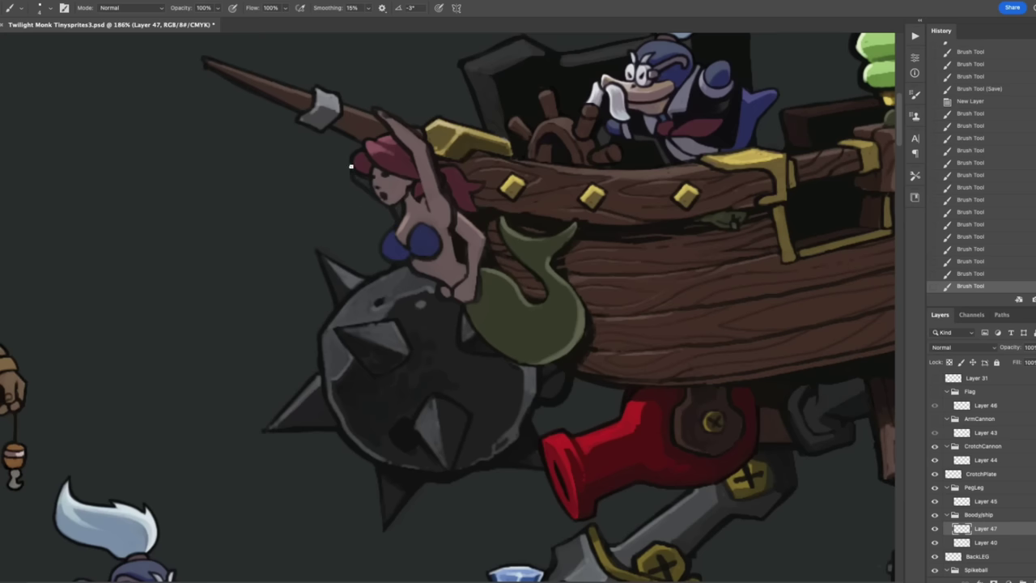
{"action": "left_click_drag", "start_coordinate": [350, 139], "coordinate": [348, 160]}
{"action": "left_click_drag", "start_coordinate": [396, 204], "coordinate": [399, 214]}
Step: Merge Layer 47 down into Layer 40, paint the arm gripping the bowsprit, and shade the tail
{"action": "key", "text": "alt+["}
{"action": "scroll", "coordinate": [389, 179], "scroll_direction": "left", "scroll_amount": 2}
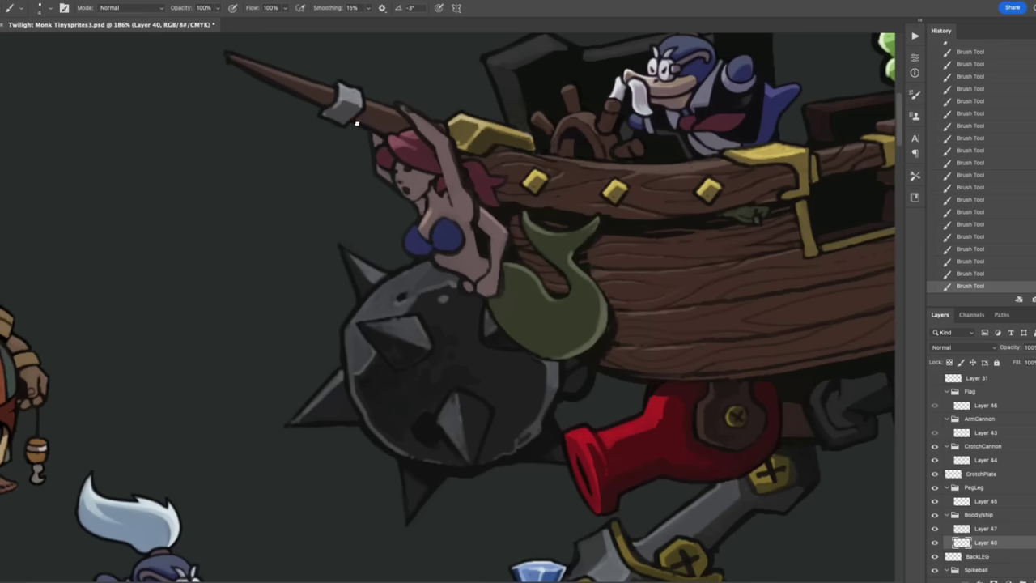
{"action": "key", "text": "ctrl+e"}
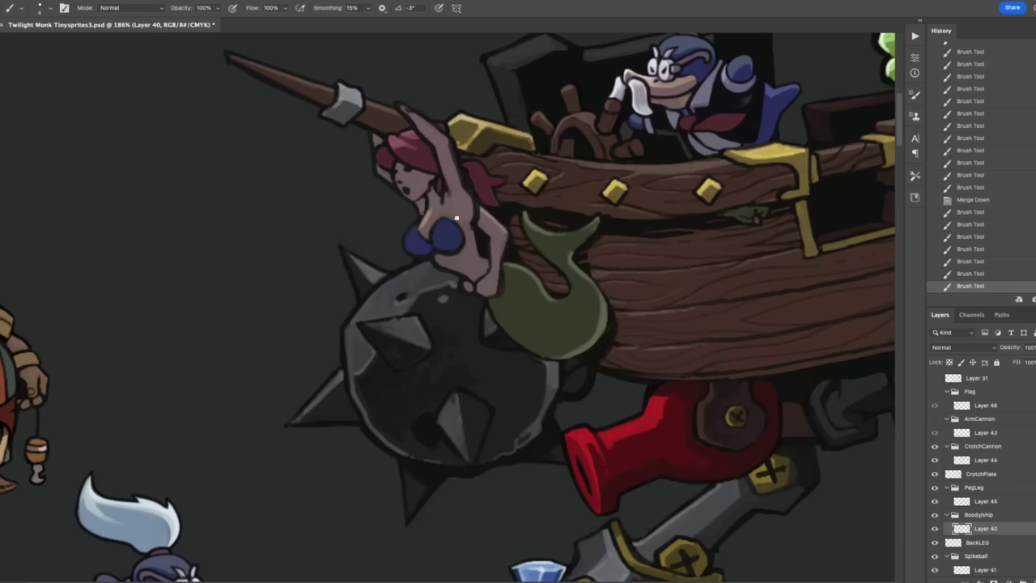
{"action": "left_click_drag", "start_coordinate": [430, 130], "coordinate": [383, 102]}
{"action": "left_click_drag", "start_coordinate": [487, 217], "coordinate": [483, 238]}
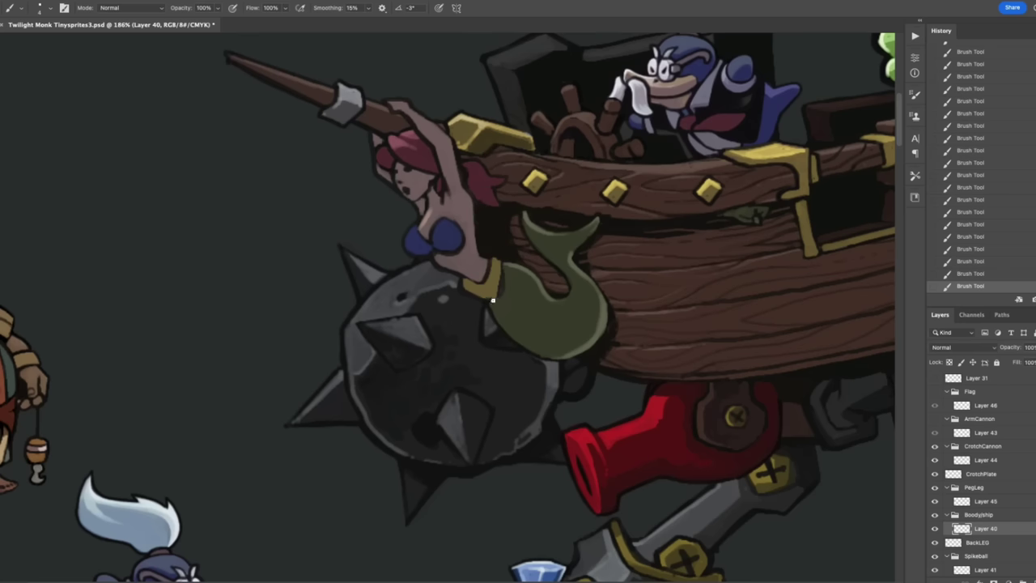
{"action": "left_click_drag", "start_coordinate": [504, 307], "coordinate": [548, 348]}
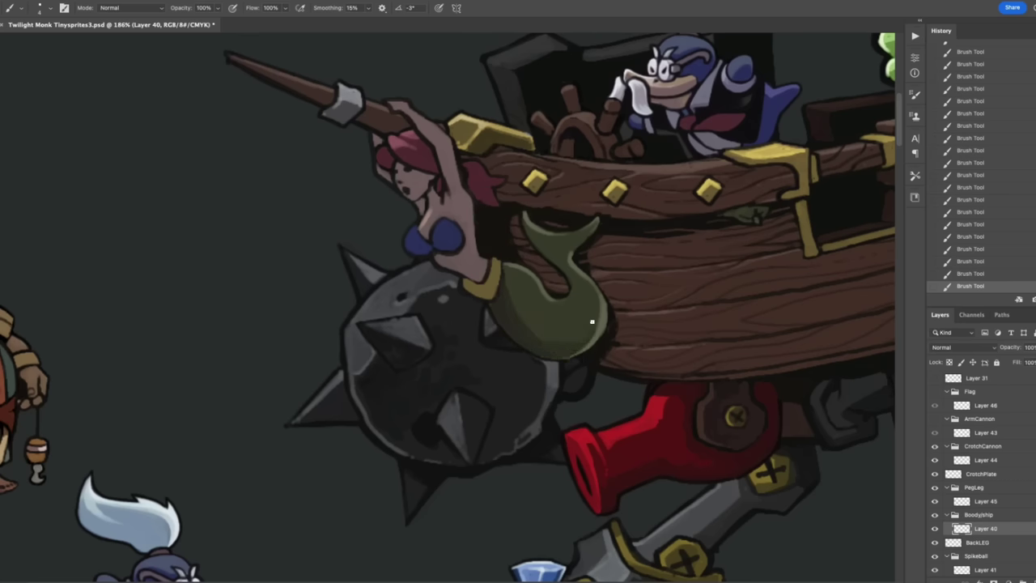
Step: Paint a gold band around the mermaid's waist using the sampled trim colour
{"action": "left_click", "coordinate": [477, 146], "text": "alt"}
{"action": "mouse_move", "coordinate": [482, 209]}
{"action": "left_mouse_down"}
{"action": "mouse_move", "coordinate": [499, 224]}
{"action": "mouse_move", "coordinate": [505, 257]}
{"action": "left_mouse_up"}
{"action": "left_click", "coordinate": [492, 215], "text": "alt"}
{"action": "scroll", "coordinate": [481, 205], "scroll_direction": "down", "scroll_amount": 4}
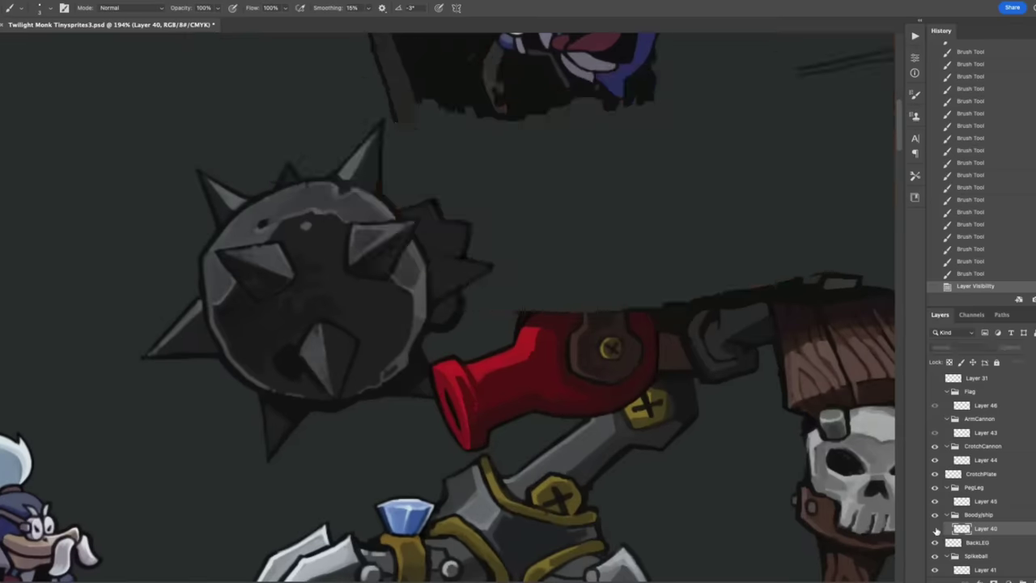
Step: Save the sprite, add small dark strokes on the mermaid, and save again
{"action": "key", "text": "ctrl+s"}
{"action": "left_click_drag", "start_coordinate": [597, 307], "coordinate": [619, 341]}
{"action": "left_click_drag", "start_coordinate": [576, 271], "coordinate": [590, 316]}
{"action": "left_click_drag", "start_coordinate": [589, 361], "coordinate": [588, 358]}
{"action": "key", "text": "z"}
{"action": "mouse_move", "coordinate": [616, 308]}
{"action": "left_mouse_down"}
{"action": "mouse_move", "coordinate": [567, 307]}
{"action": "mouse_move", "coordinate": [640, 300]}
{"action": "mouse_move", "coordinate": [370, 293]}
{"action": "mouse_move", "coordinate": [197, 200]}
{"action": "left_mouse_up"}
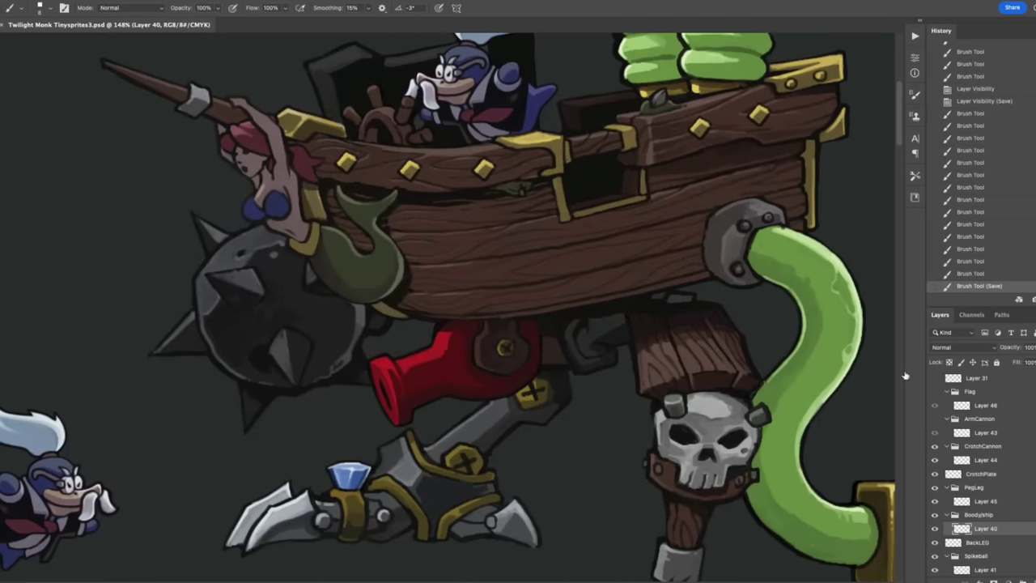
{"action": "key", "text": "ctrl+s"}
{"action": "key", "text": "b"}
{"action": "left_click_drag", "start_coordinate": [643, 212], "coordinate": [708, 250]}
{"action": "key", "text": "ctrl+plus"}
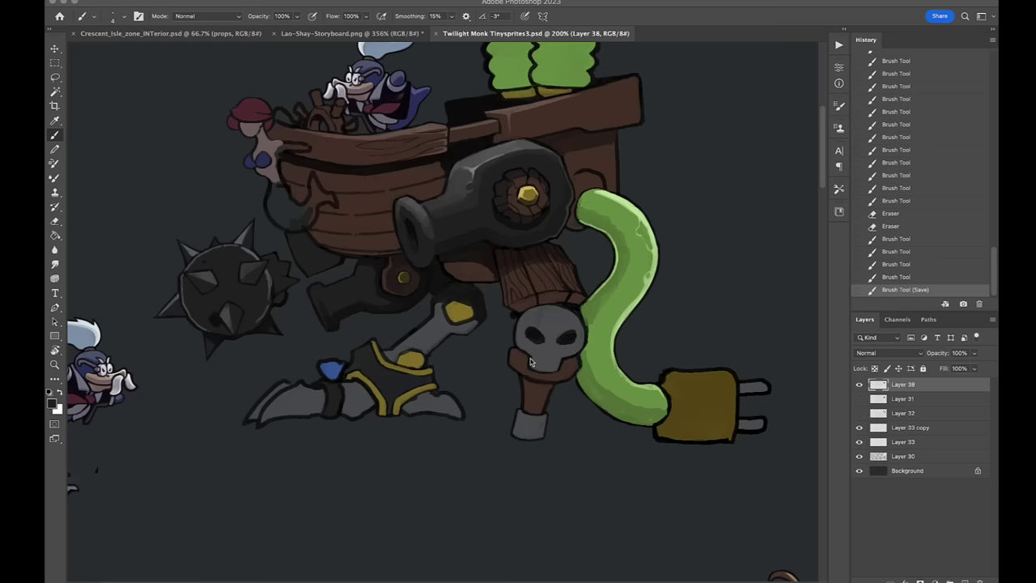
Step: Paint light-blue highlights on the gem's left facet and shade its bottom edge darker blue
{"action": "key", "text": "z"}
{"action": "mouse_move", "coordinate": [531, 362]}
{"action": "left_mouse_down"}
{"action": "mouse_move", "coordinate": [578, 173]}
{"action": "mouse_move", "coordinate": [432, 165]}
{"action": "left_mouse_up"}
{"action": "key", "text": "b"}
{"action": "left_click_drag", "start_coordinate": [387, 224], "coordinate": [431, 188]}
{"action": "mouse_move", "coordinate": [401, 251]}
{"action": "left_mouse_down"}
{"action": "mouse_move", "coordinate": [434, 212]}
{"action": "mouse_move", "coordinate": [432, 235]}
{"action": "left_mouse_up"}
{"action": "key", "text": "r"}
{"action": "left_click_drag", "start_coordinate": [519, 243], "coordinate": [440, 151]}
{"action": "left_click", "coordinate": [493, 248], "text": "alt"}
{"action": "left_click_drag", "start_coordinate": [468, 273], "coordinate": [489, 272]}
Step: Finish shading the gem's left edge, then touch up the bolt in sampled gold
{"action": "left_click_drag", "start_coordinate": [438, 207], "coordinate": [463, 219]}
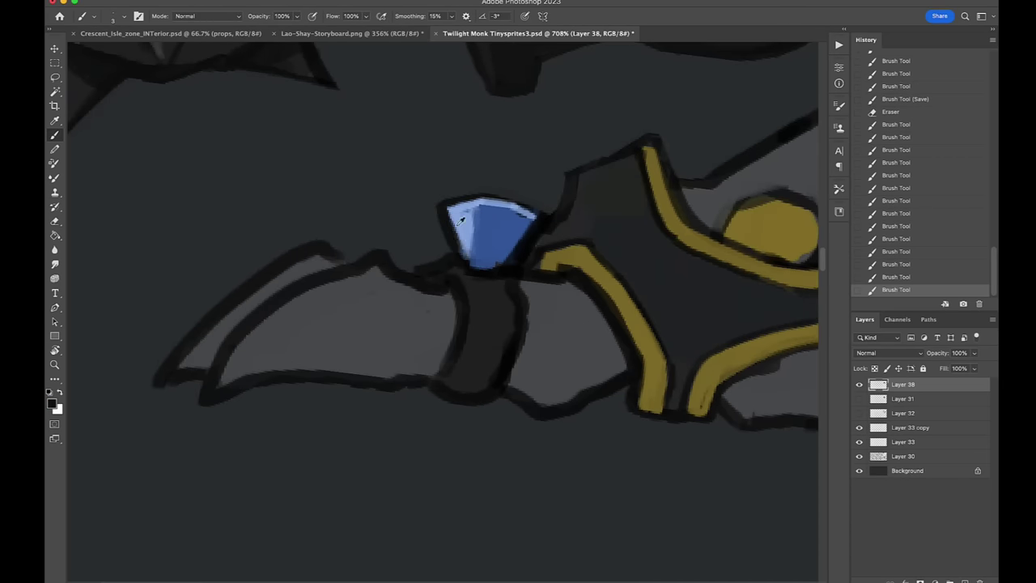
{"action": "left_click", "coordinate": [466, 218], "text": "alt"}
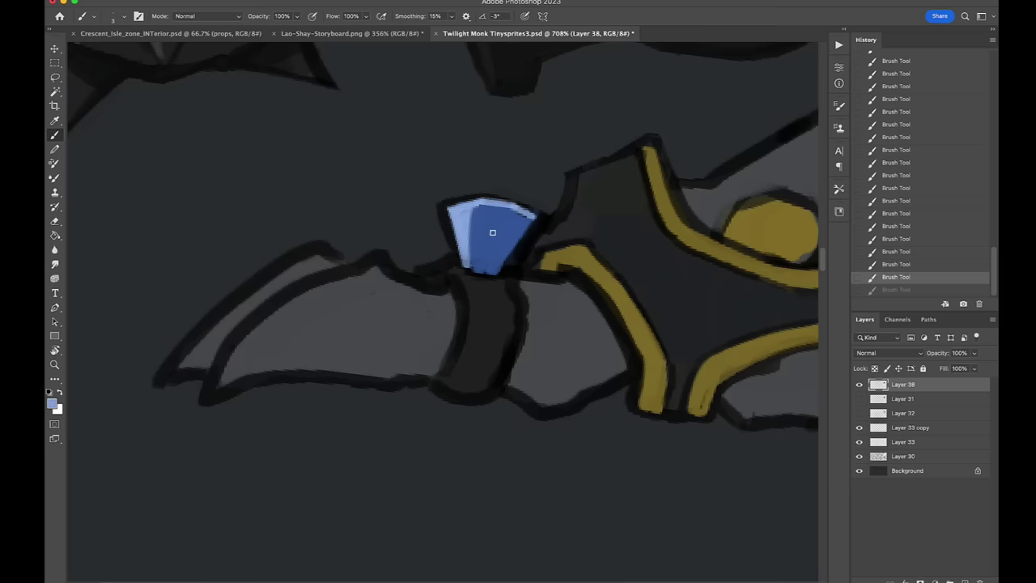
{"action": "scroll", "coordinate": [558, 270], "scroll_direction": "right", "scroll_amount": 5}
{"action": "left_click", "coordinate": [540, 279], "text": "alt"}
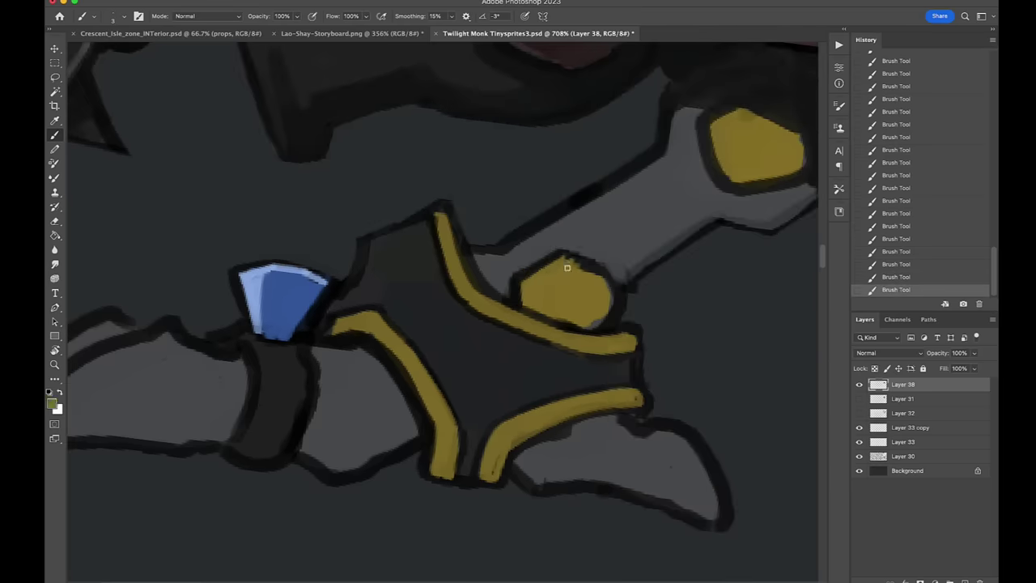
{"action": "mouse_move", "coordinate": [567, 267]}
{"action": "left_mouse_down"}
{"action": "mouse_move", "coordinate": [567, 280]}
{"action": "mouse_move", "coordinate": [459, 251]}
{"action": "left_mouse_up"}
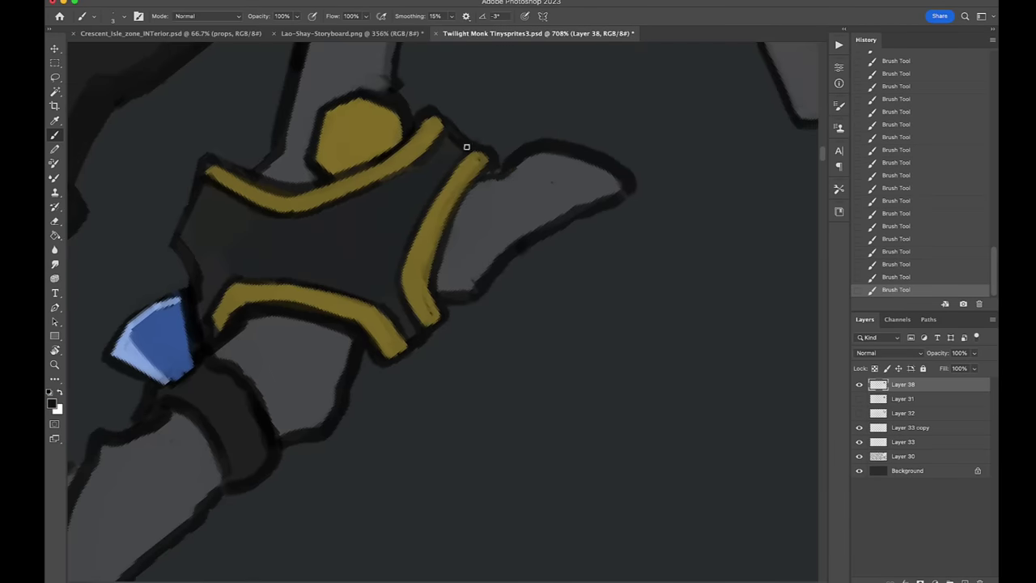
Step: With the view set upright, erase small marks near the tentacle top and repaint the crate edge
{"action": "key", "text": "r"}
{"action": "left_click_drag", "start_coordinate": [466, 146], "coordinate": [394, 296]}
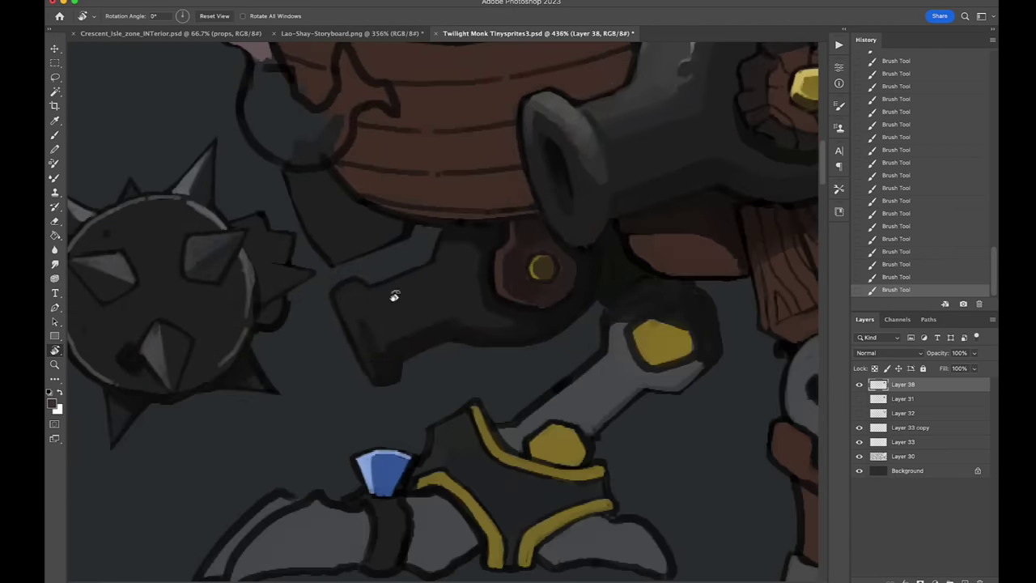
{"action": "scroll", "coordinate": [467, 322], "scroll_direction": "up", "scroll_amount": 5}
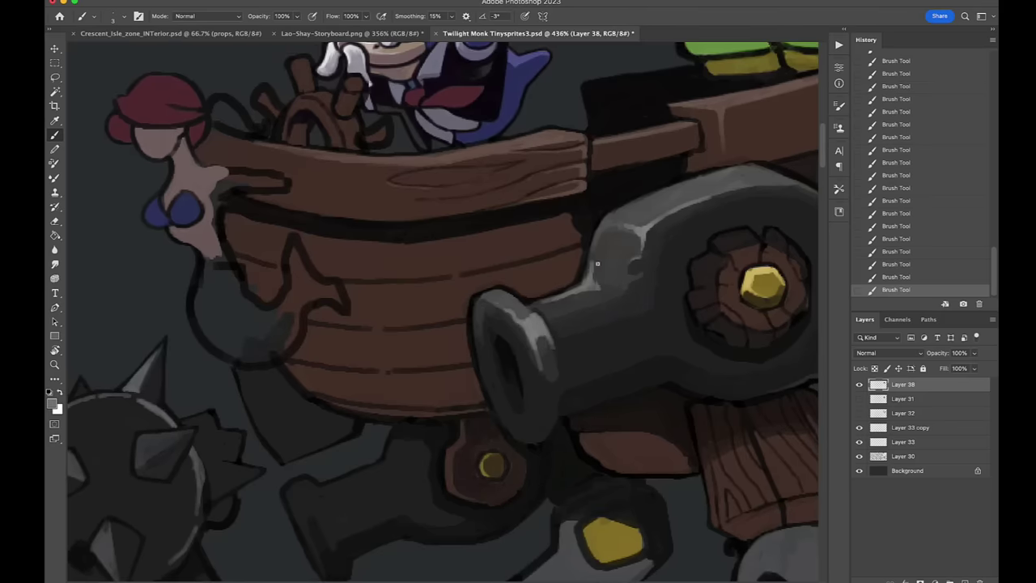
{"action": "scroll", "coordinate": [592, 275], "scroll_direction": "right", "scroll_amount": 6}
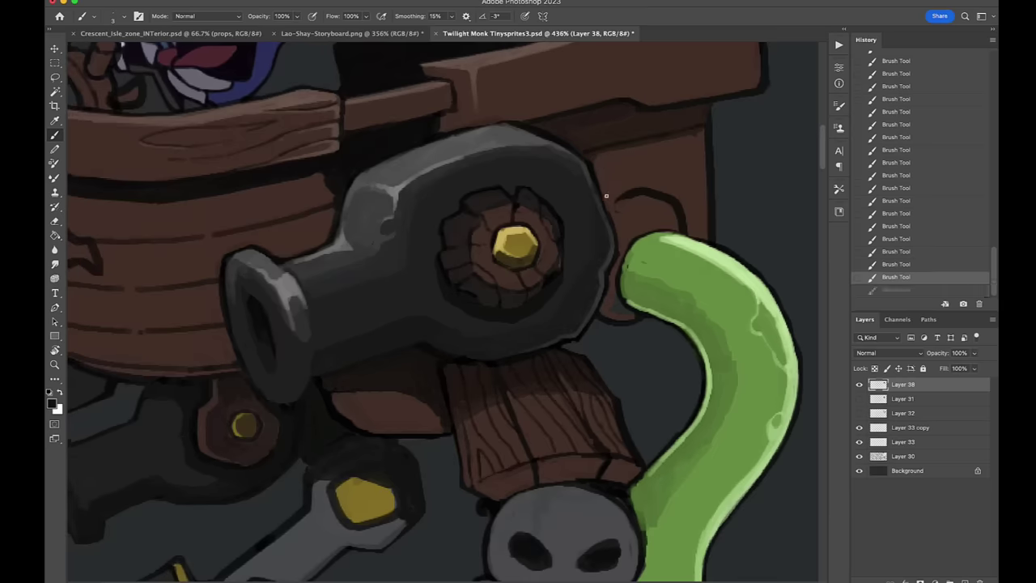
{"action": "key", "text": "e"}
{"action": "left_click", "coordinate": [55, 134]}
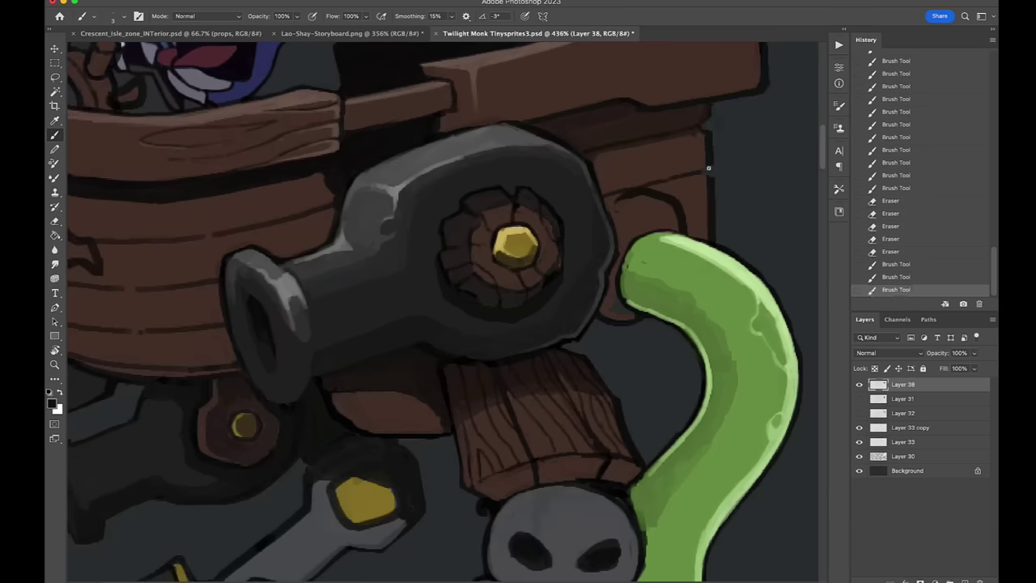
{"action": "left_click", "coordinate": [59, 224]}
{"action": "left_click", "coordinate": [723, 224]}
{"action": "left_click", "coordinate": [745, 240]}
{"action": "key", "text": "b"}
{"action": "left_click", "coordinate": [720, 306]}
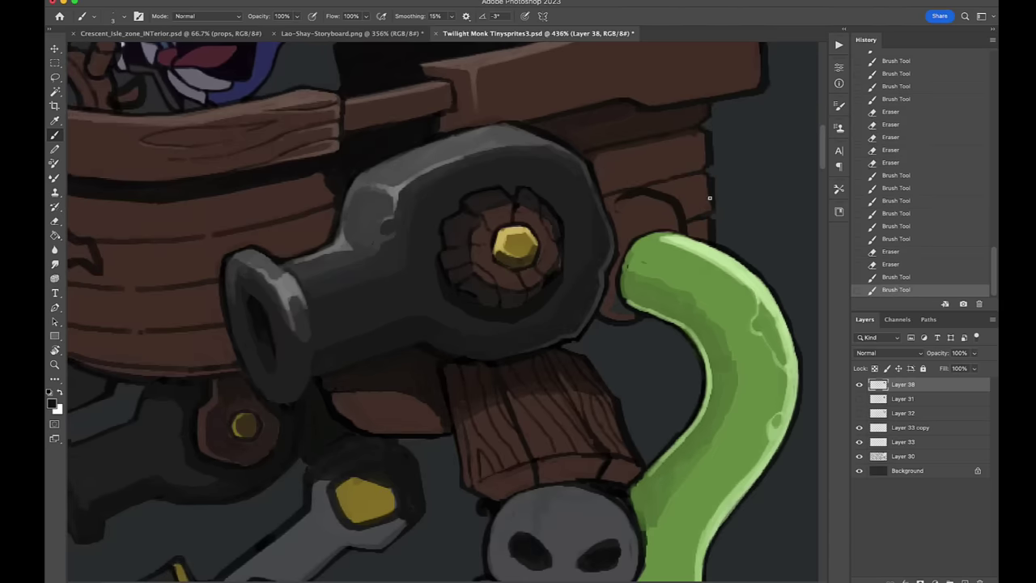
Step: Add small dark marks on the crate top and erase stray paint along its outer edge
{"action": "scroll", "coordinate": [710, 198], "scroll_direction": "up", "scroll_amount": 3}
{"action": "left_click_drag", "start_coordinate": [674, 191], "coordinate": [687, 199]}
{"action": "left_click_drag", "start_coordinate": [598, 162], "coordinate": [658, 158]}
{"action": "key", "text": "e"}
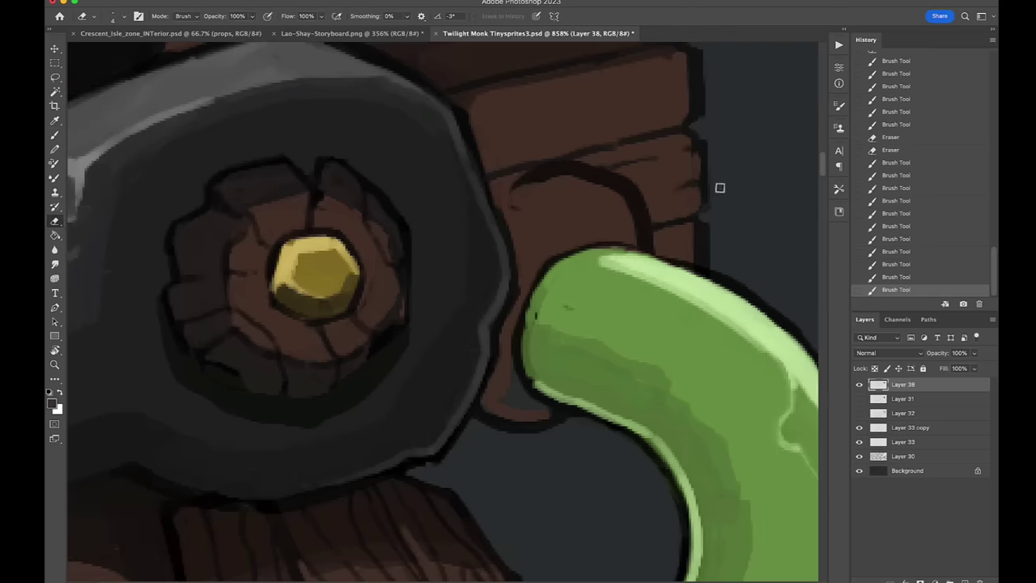
{"action": "scroll", "coordinate": [732, 274], "scroll_direction": "down", "scroll_amount": 2}
{"action": "scroll", "coordinate": [532, 322], "scroll_direction": "up", "scroll_amount": 3}
{"action": "left_click_drag", "start_coordinate": [430, 185], "coordinate": [548, 102]}
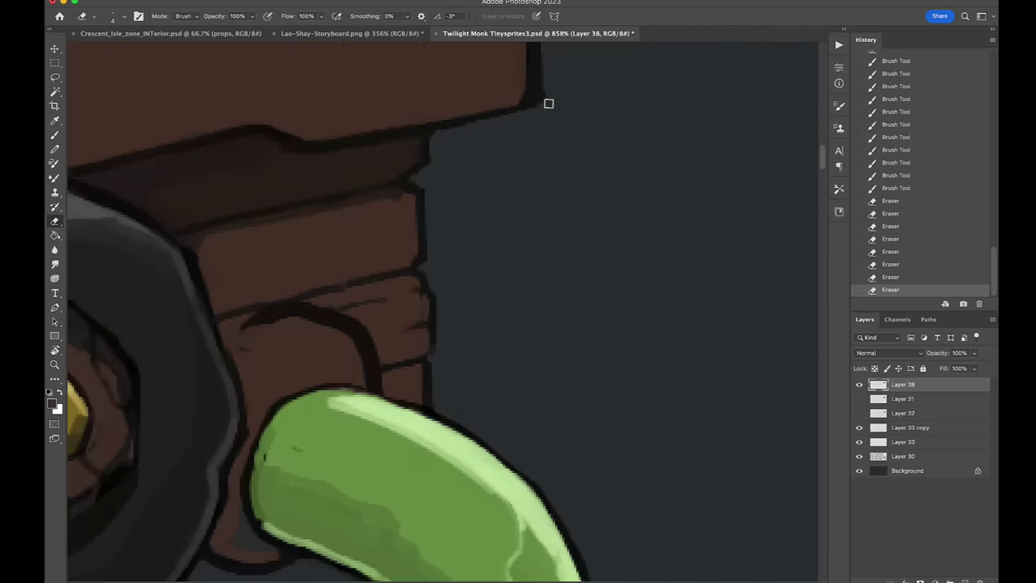
{"action": "scroll", "coordinate": [549, 102], "scroll_direction": "up", "scroll_amount": 2}
{"action": "left_click_drag", "start_coordinate": [528, 267], "coordinate": [528, 92]}
Step: Paint dark shadow beside the plank, filling it up to the green barrels
{"action": "key", "text": "b"}
{"action": "scroll", "coordinate": [528, 93], "scroll_direction": "down", "scroll_amount": 4}
{"action": "left_click_drag", "start_coordinate": [421, 324], "coordinate": [494, 251]}
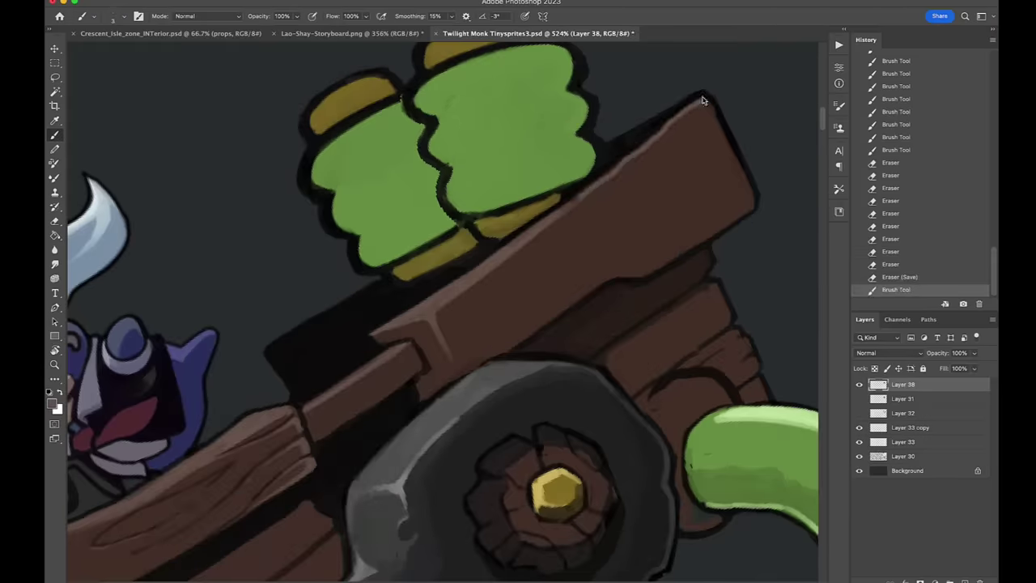
{"action": "scroll", "coordinate": [396, 245], "scroll_direction": "up", "scroll_amount": 2}
{"action": "left_click_drag", "start_coordinate": [396, 245], "coordinate": [481, 188]}
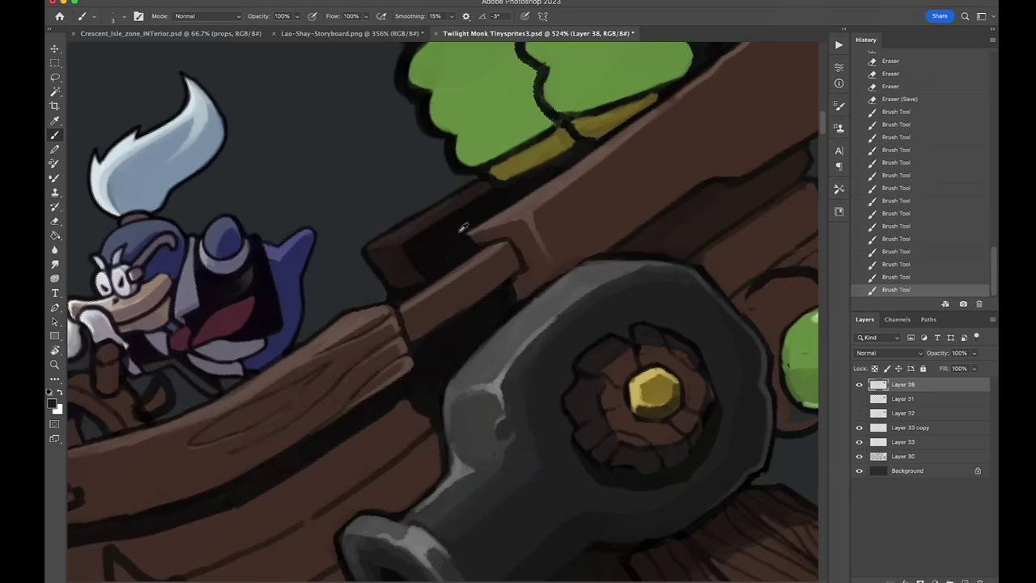
Step: Sample a dark colour from the canvas and lay in the first strokes of the mermaid's tail
{"action": "scroll", "coordinate": [464, 227], "scroll_direction": "down", "scroll_amount": 2}
{"action": "scroll", "coordinate": [370, 317], "scroll_direction": "down", "scroll_amount": 3}
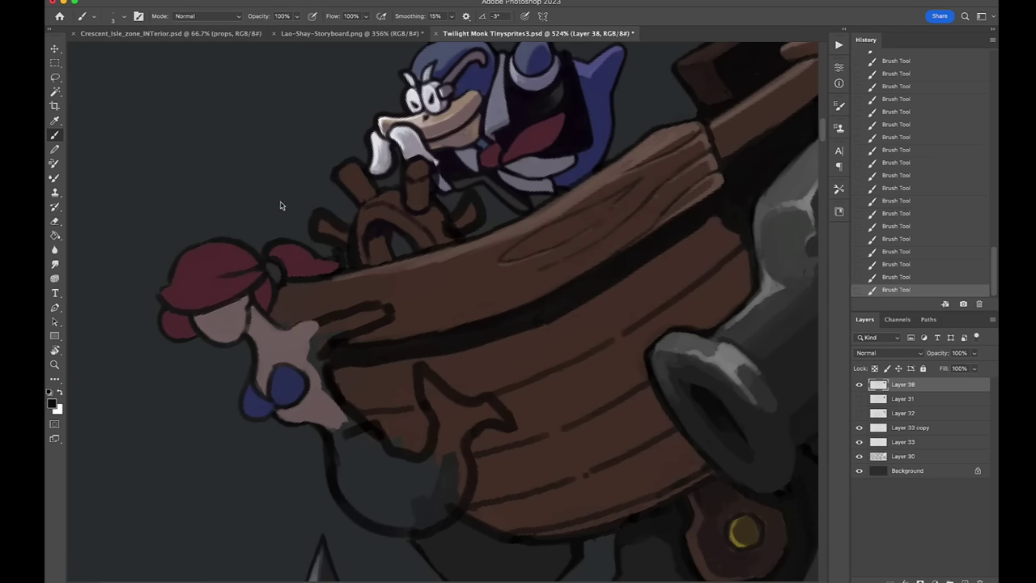
{"action": "key", "text": "ctrl+z"}
{"action": "key", "text": "ctrl+shift+z"}
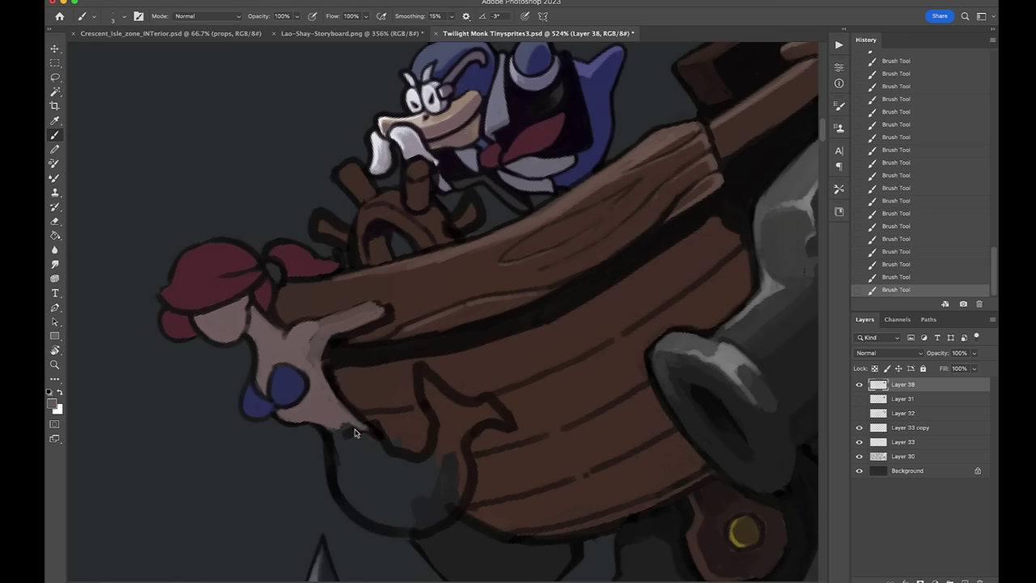
{"action": "left_click", "coordinate": [324, 450], "text": "alt"}
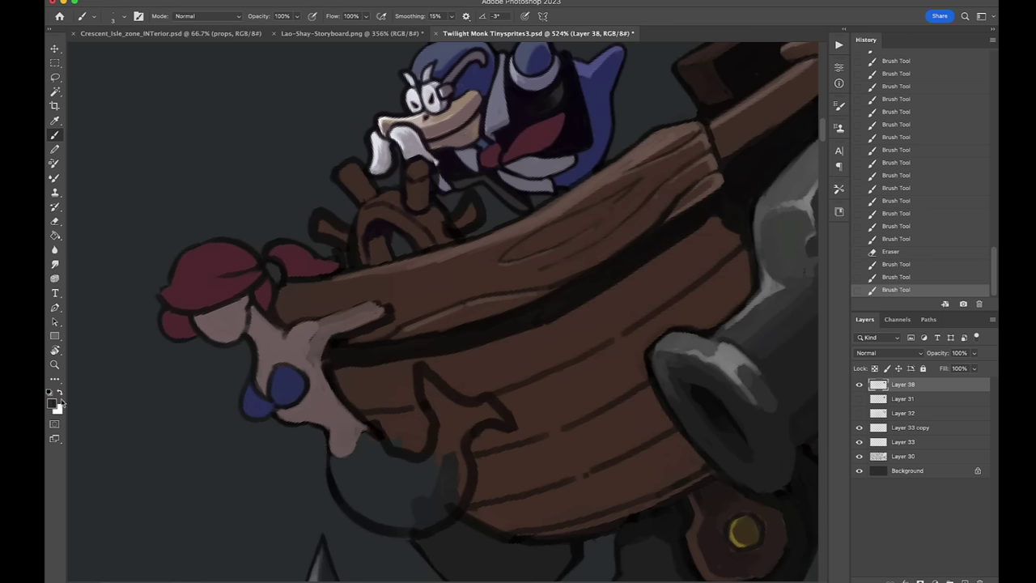
{"action": "left_click", "coordinate": [897, 396]}
{"action": "mouse_move", "coordinate": [339, 468]}
{"action": "left_mouse_down"}
{"action": "mouse_move", "coordinate": [379, 435]}
{"action": "mouse_move", "coordinate": [369, 459]}
{"action": "mouse_move", "coordinate": [341, 479]}
{"action": "mouse_move", "coordinate": [420, 520]}
{"action": "mouse_move", "coordinate": [386, 513]}
{"action": "mouse_move", "coordinate": [440, 445]}
{"action": "mouse_move", "coordinate": [450, 485]}
{"action": "left_mouse_up"}
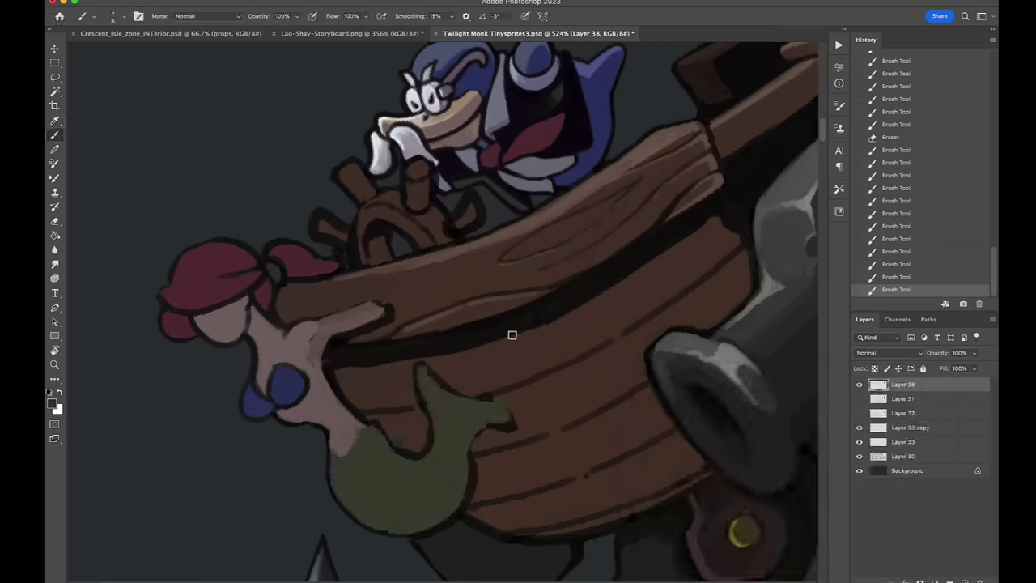
{"action": "left_click_drag", "start_coordinate": [419, 352], "coordinate": [431, 304]}
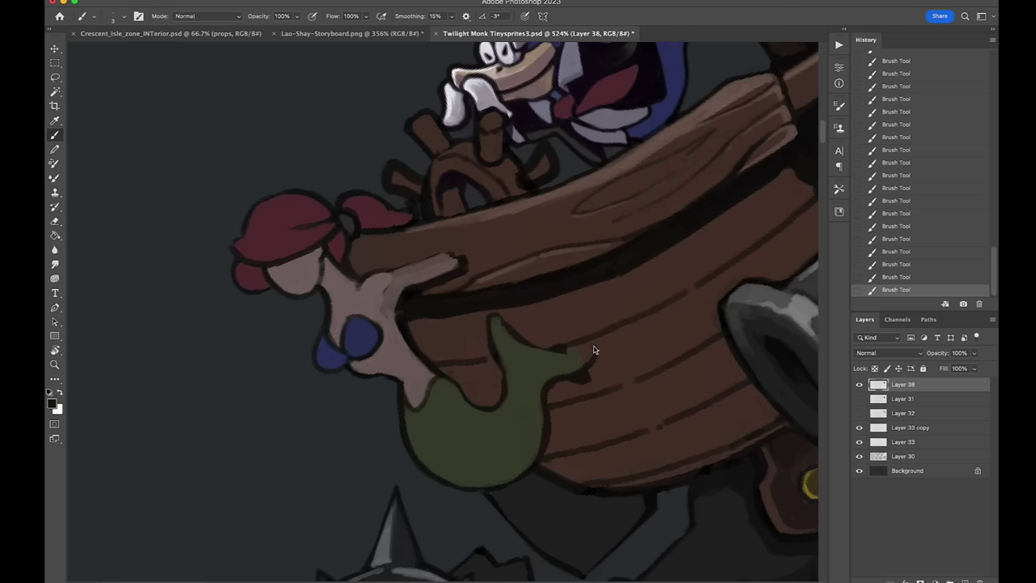
{"action": "key", "text": "h"}
{"action": "left_click_drag", "start_coordinate": [517, 402], "coordinate": [554, 258]}
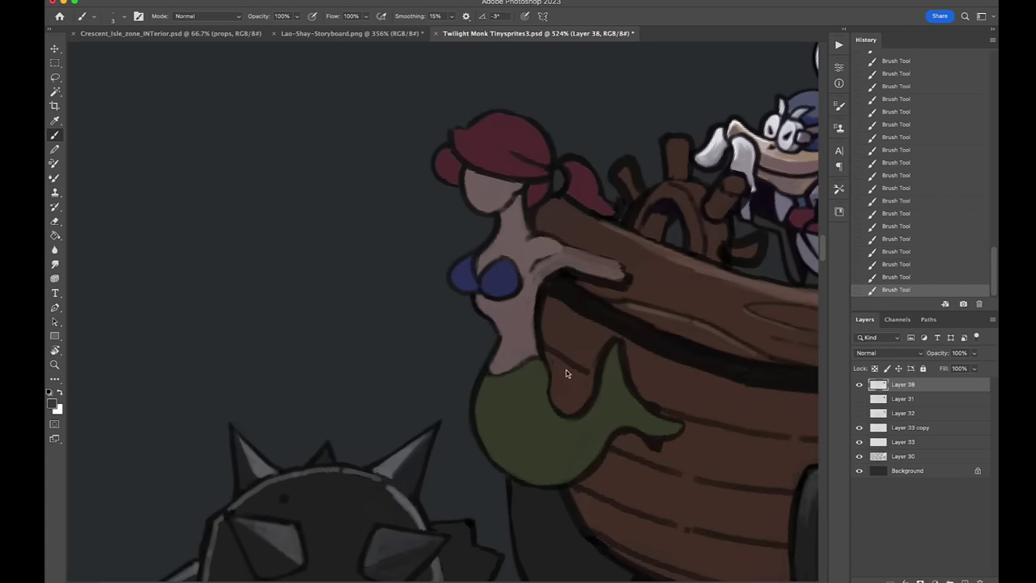
{"action": "scroll", "coordinate": [566, 373], "scroll_direction": "down", "scroll_amount": 1}
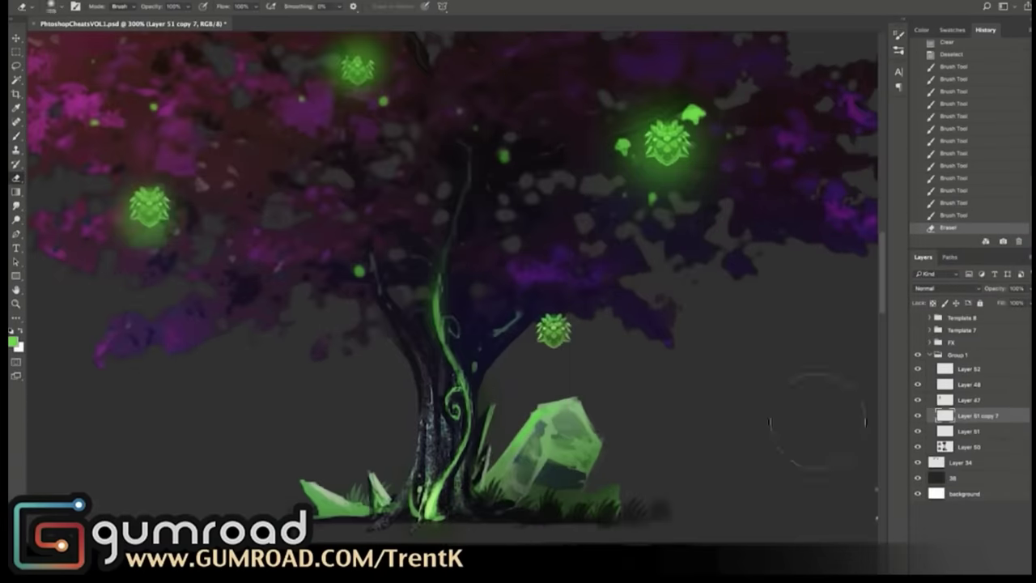
Step: Select Layer 50 in the PhotoshopCheatsVOL1 tree painting
{"action": "left_click", "coordinate": [969, 447]}
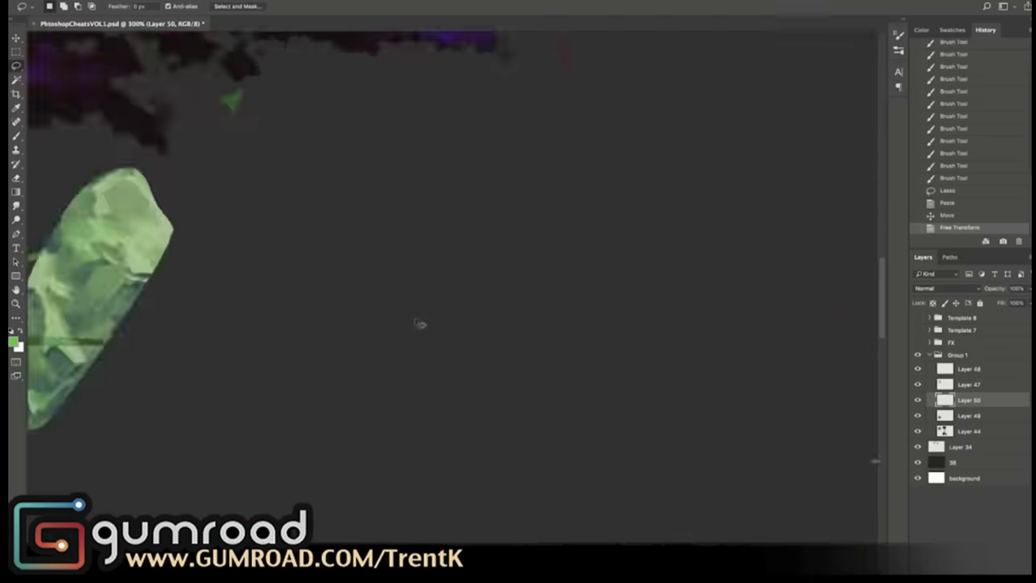